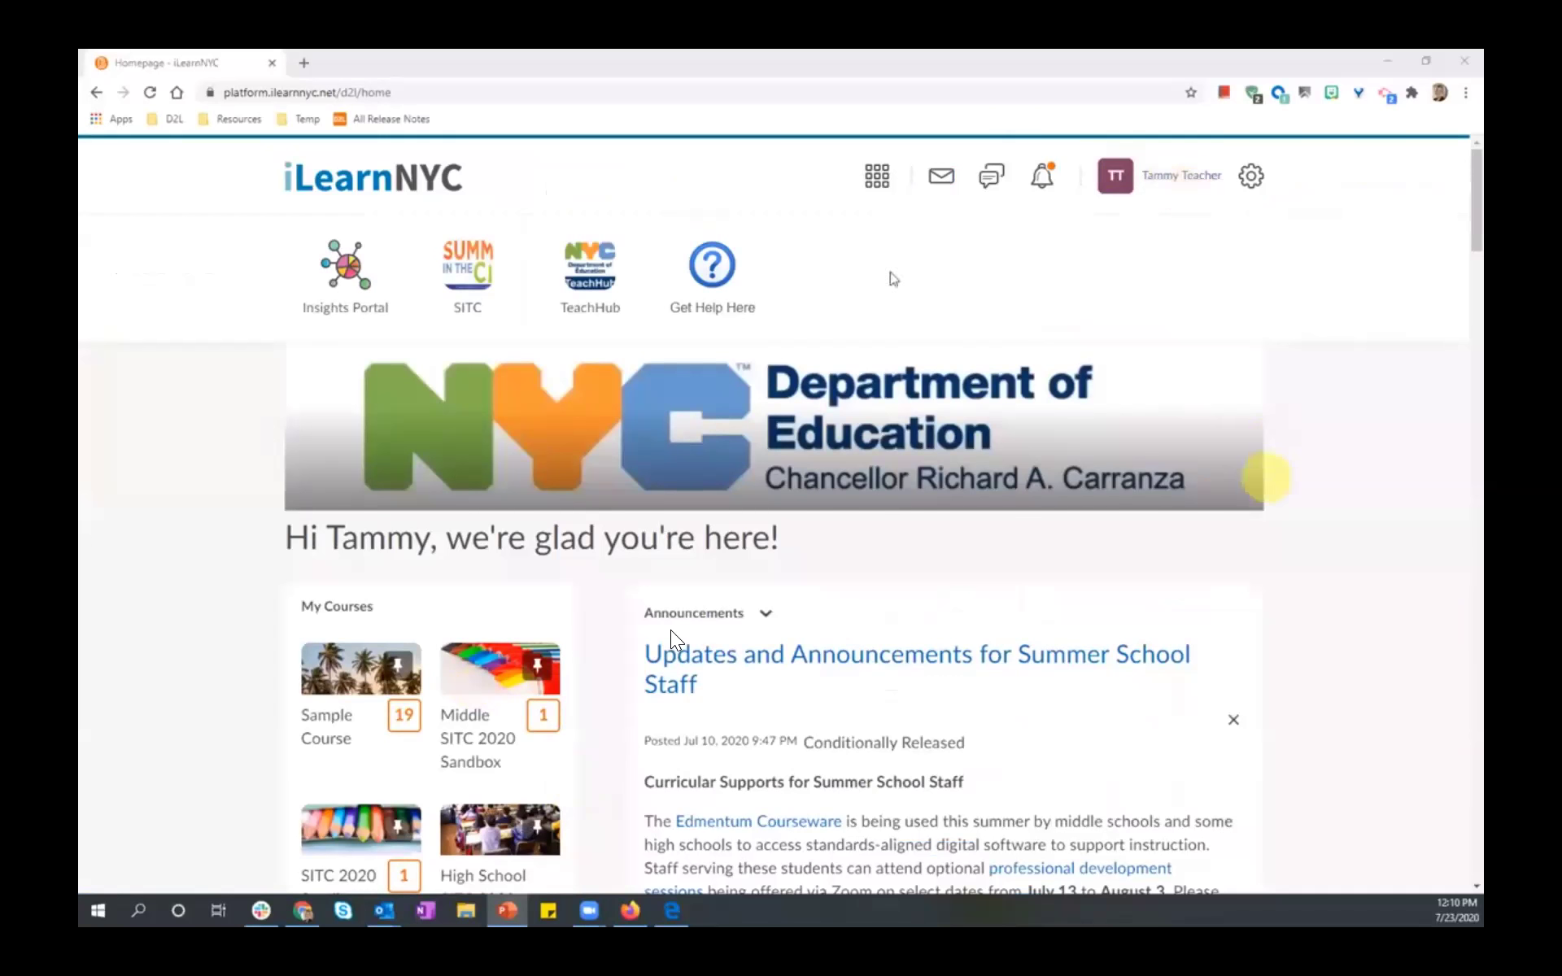
Open the SITC 2020 Sandbox course and look over its homepage announcements, activity feed and calendar.
{"action": "left_click", "coordinate": [878, 192]}
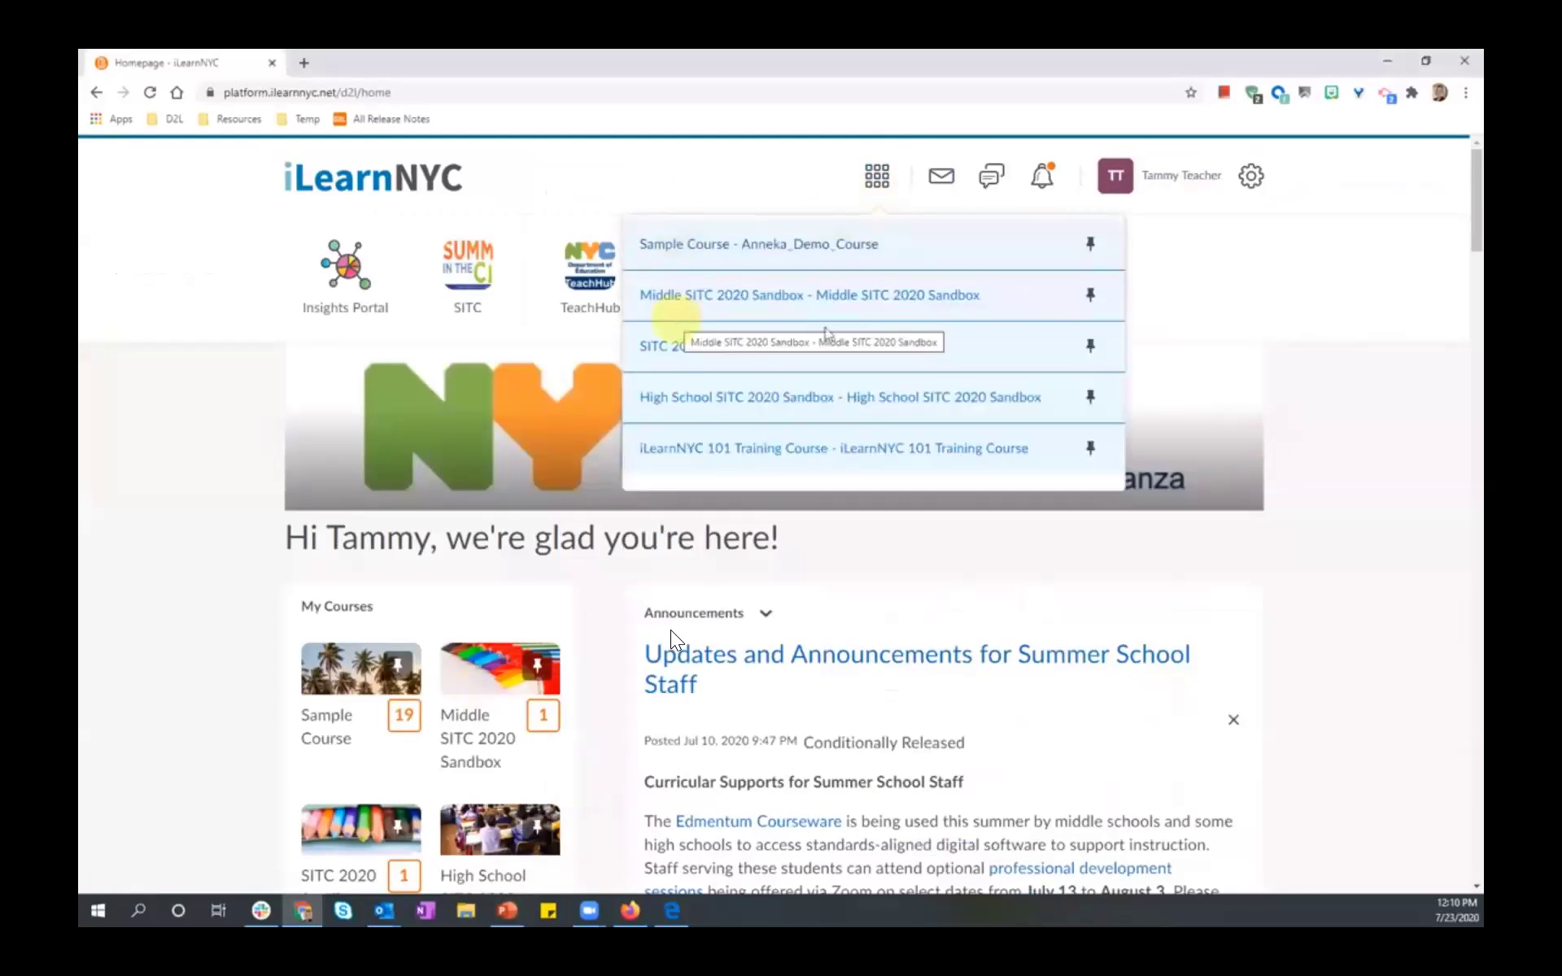
{"action": "left_click", "coordinate": [705, 355]}
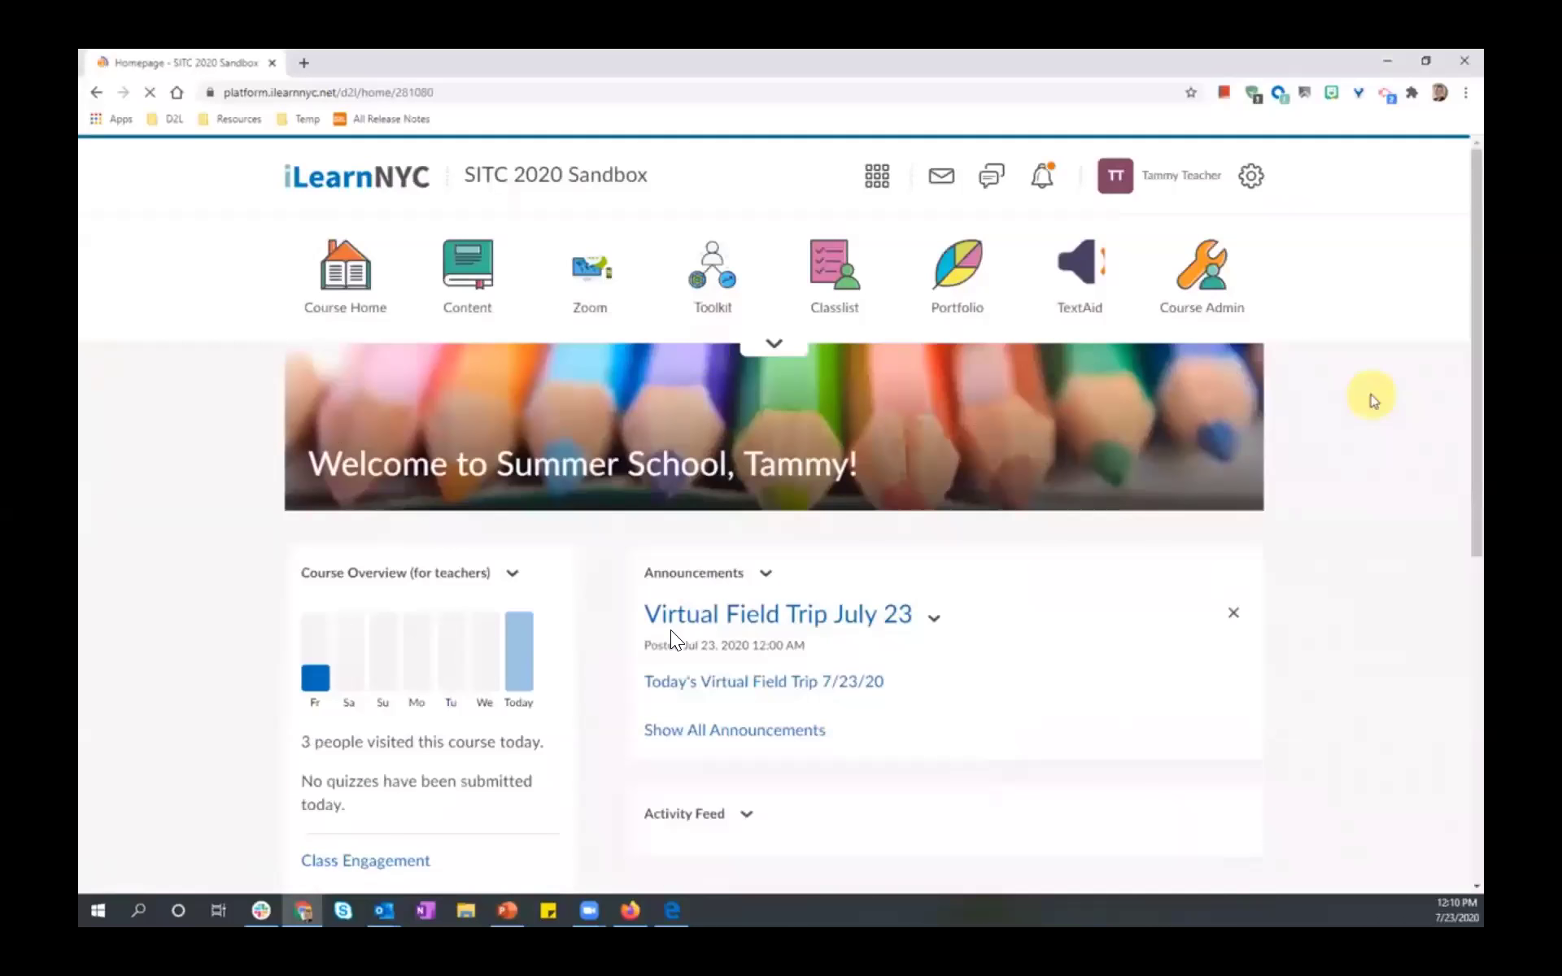
{"action": "scroll", "coordinate": [1458, 207], "scroll_direction": "down", "scroll_amount": 1}
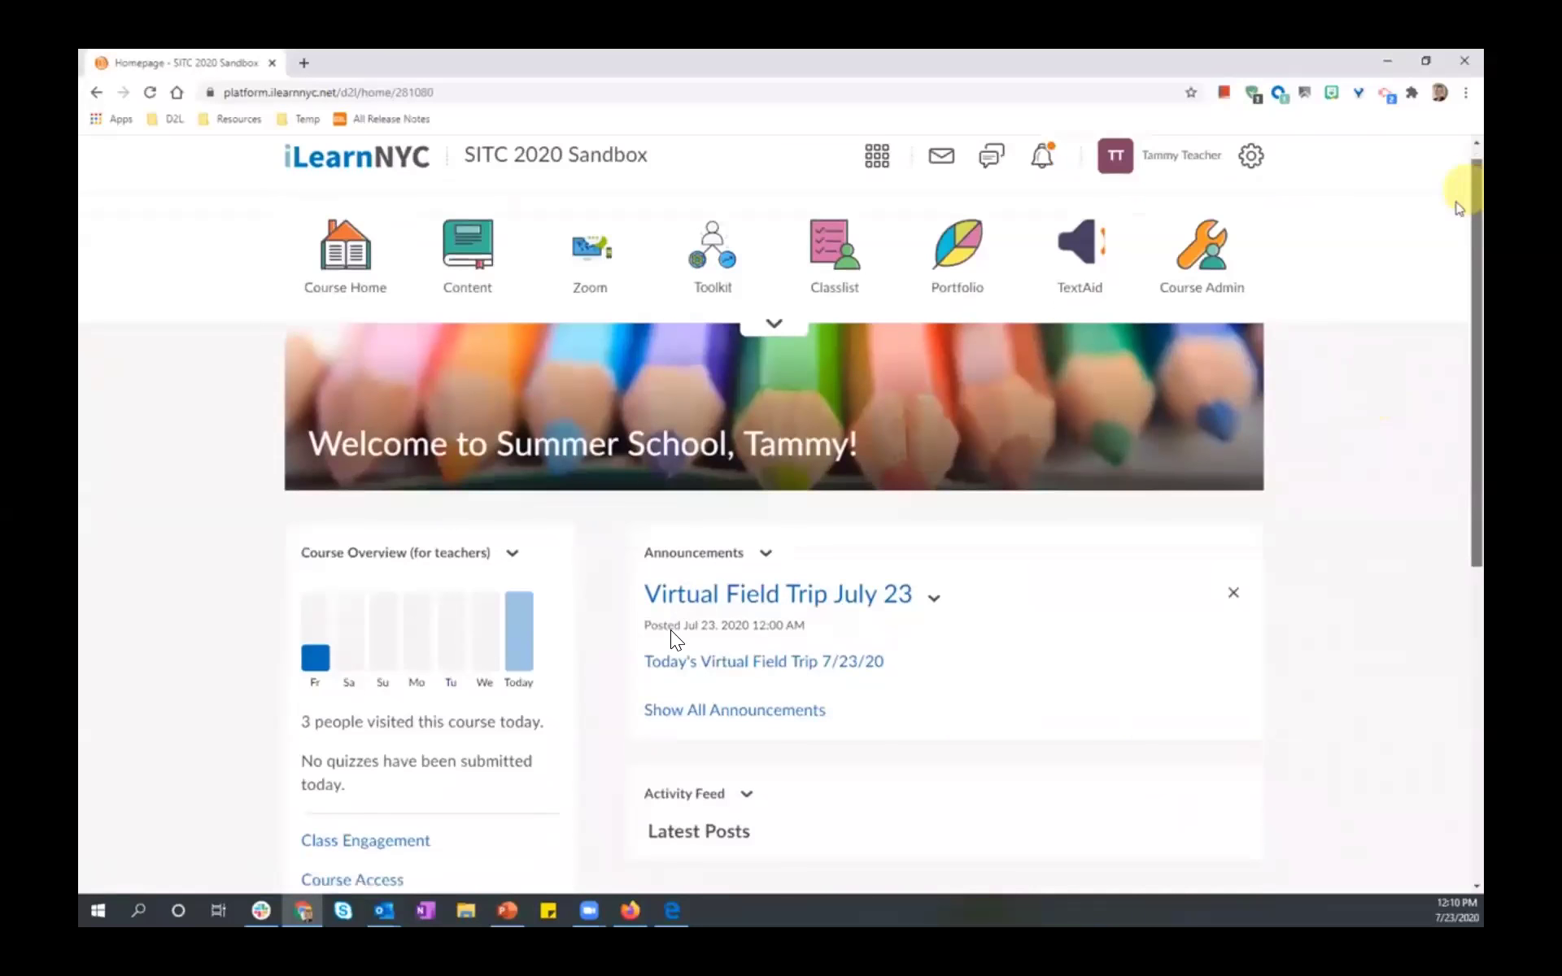
{"action": "scroll", "coordinate": [1459, 208], "scroll_direction": "down", "scroll_amount": 1}
{"action": "scroll", "coordinate": [1450, 198], "scroll_direction": "up", "scroll_amount": 1}
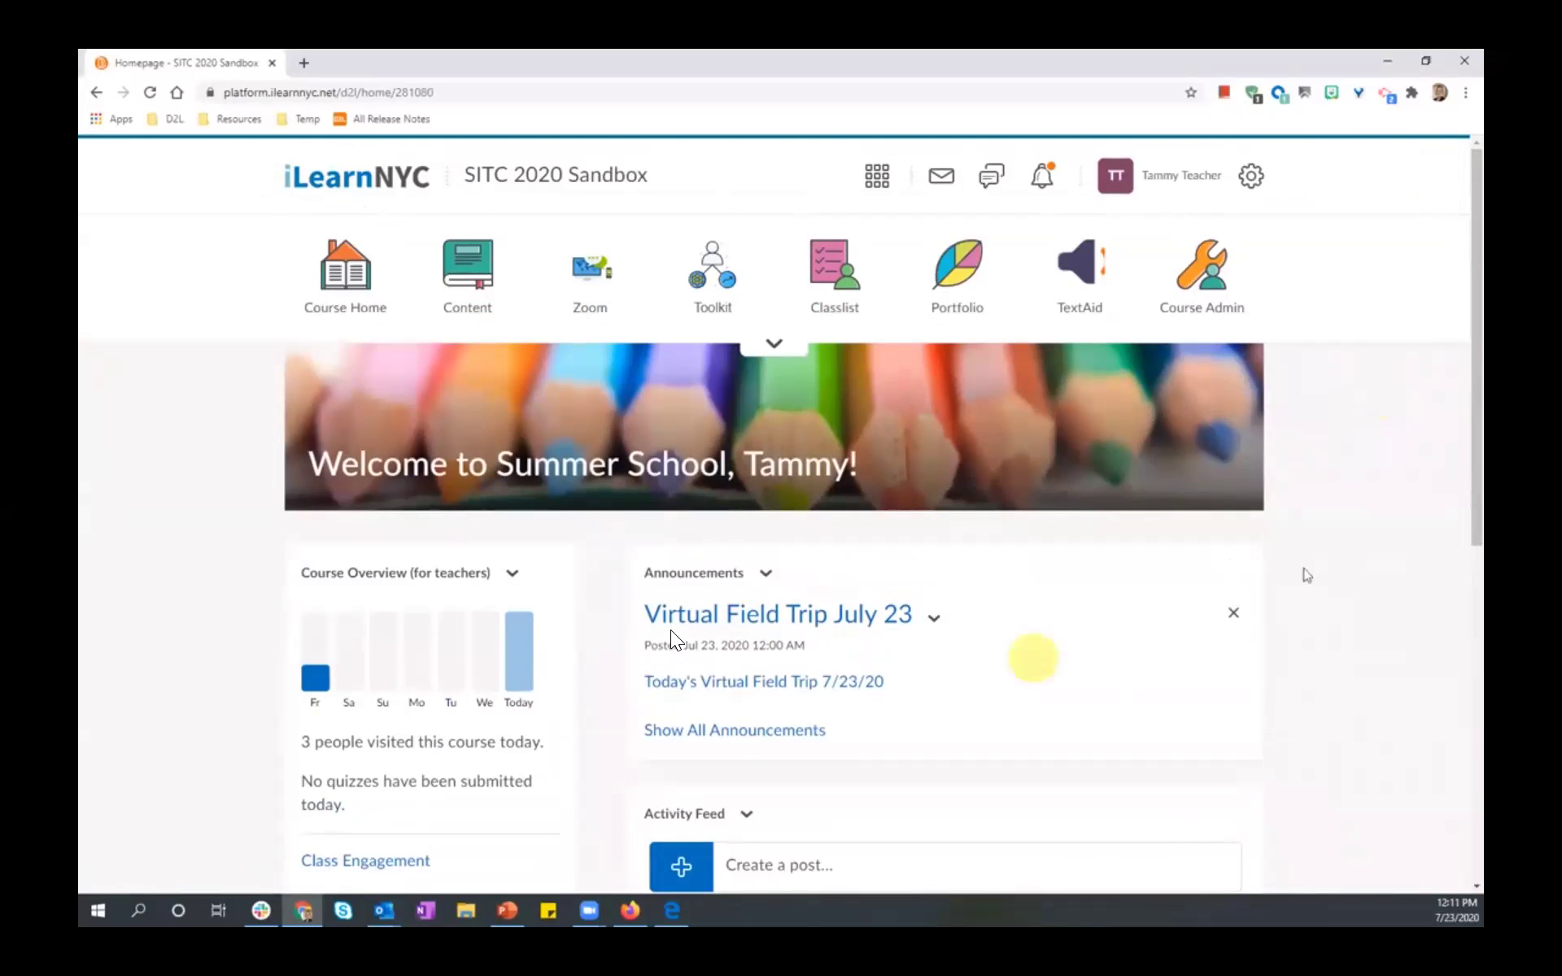
{"action": "scroll", "coordinate": [1331, 570], "scroll_direction": "down", "scroll_amount": 4}
{"action": "scroll", "coordinate": [1332, 570], "scroll_direction": "down", "scroll_amount": 2}
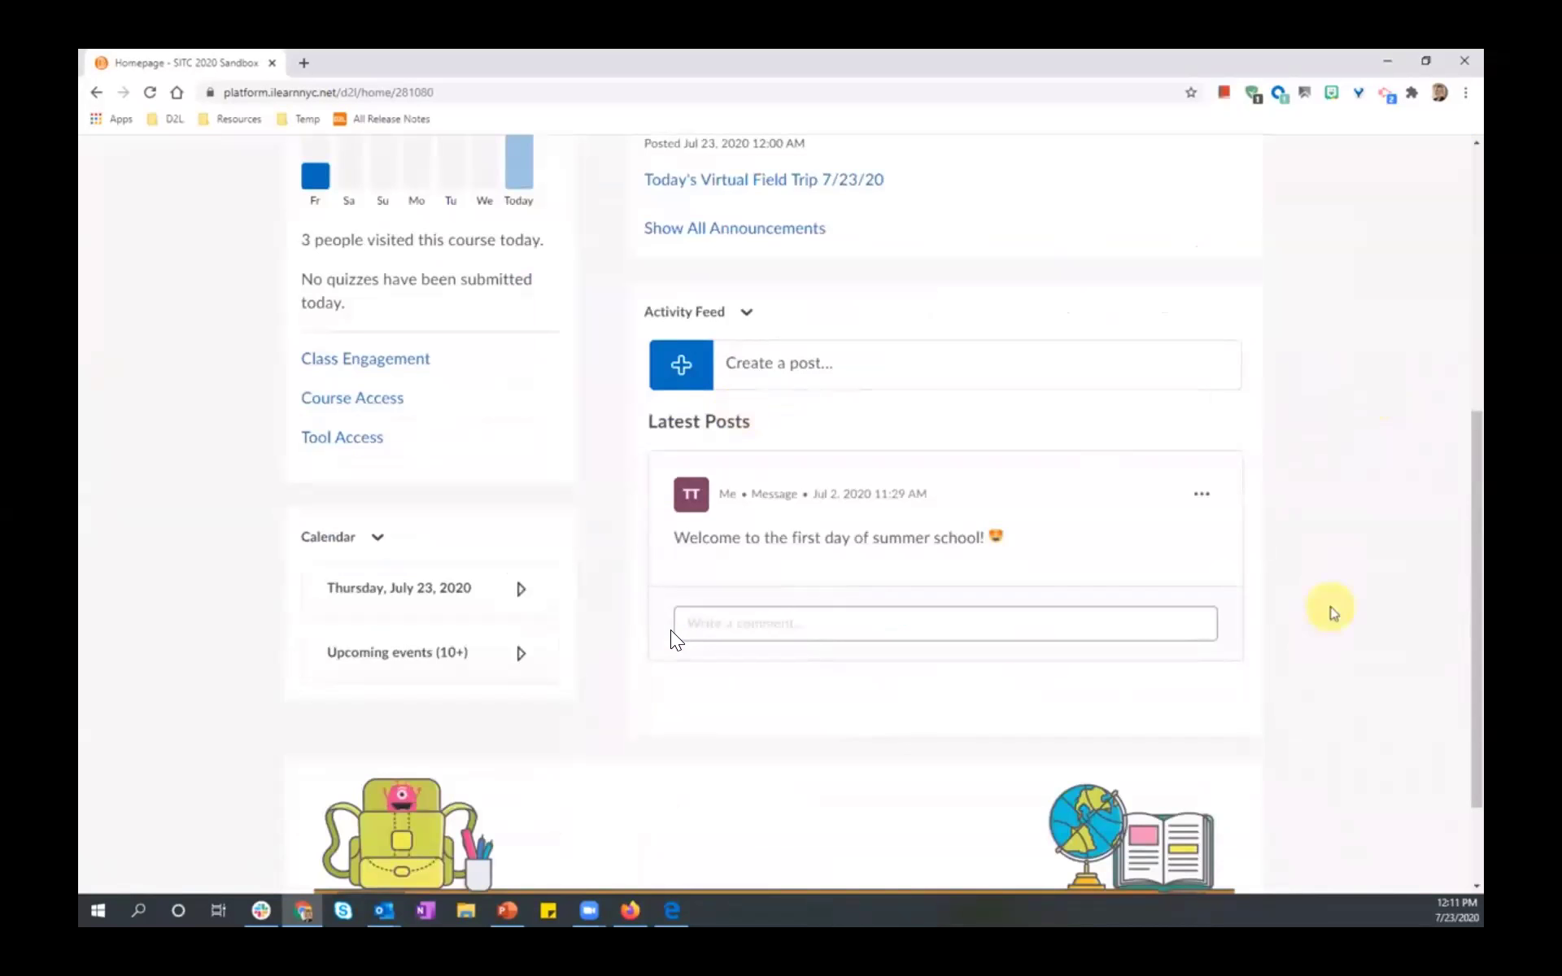
{"action": "scroll", "coordinate": [1333, 610], "scroll_direction": "up", "scroll_amount": 2}
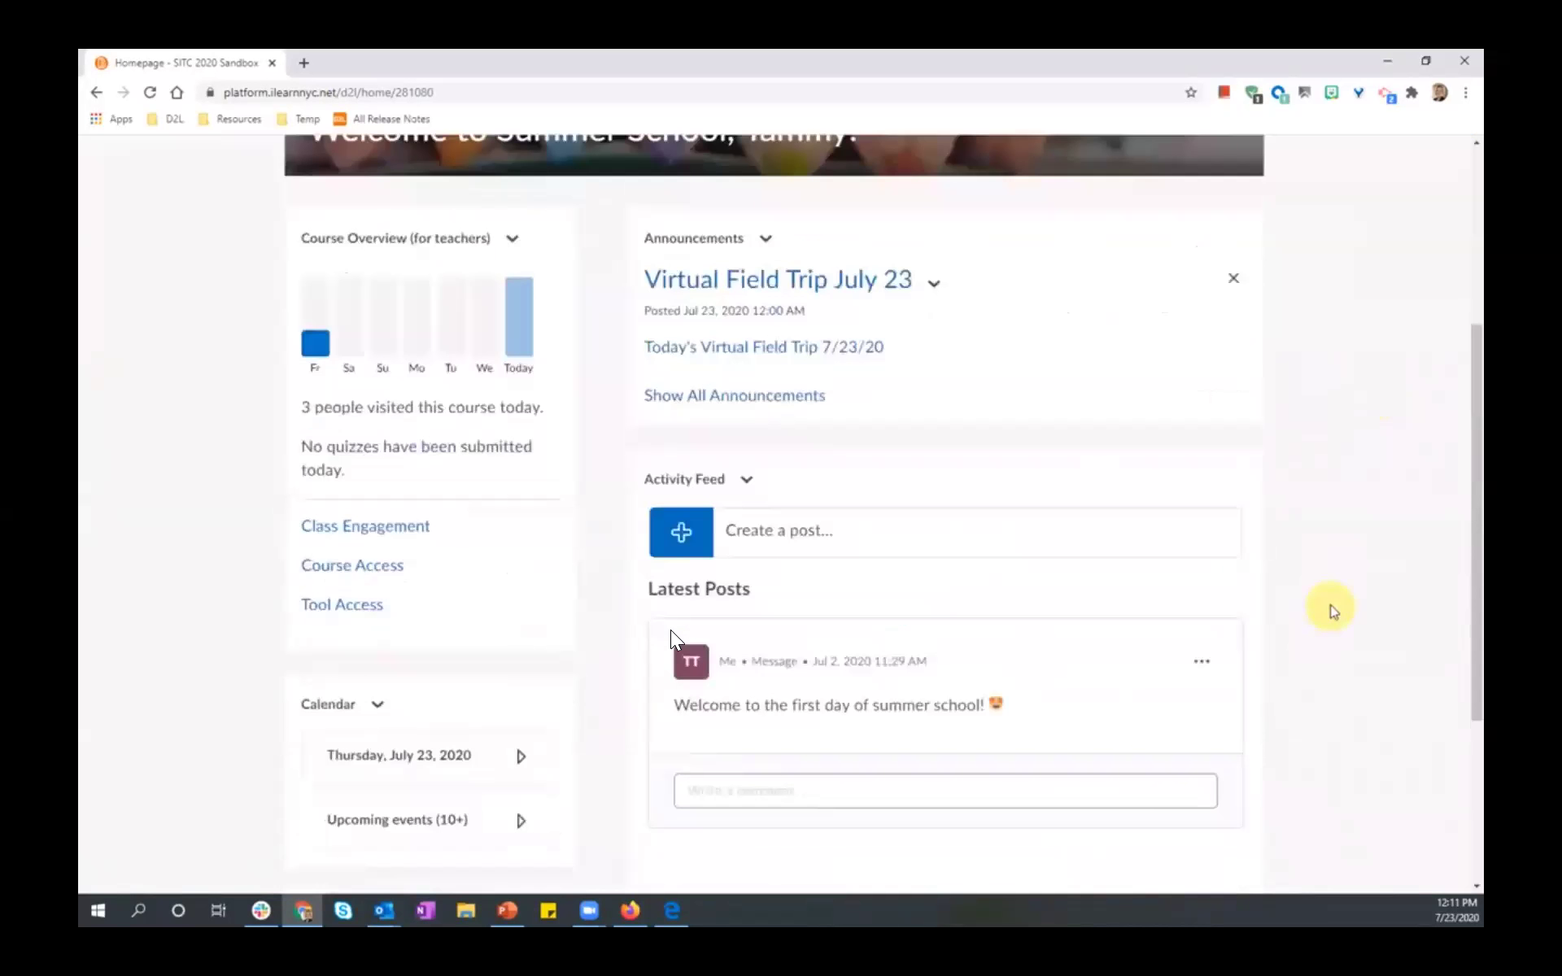
{"action": "scroll", "coordinate": [1333, 612], "scroll_direction": "up", "scroll_amount": 4}
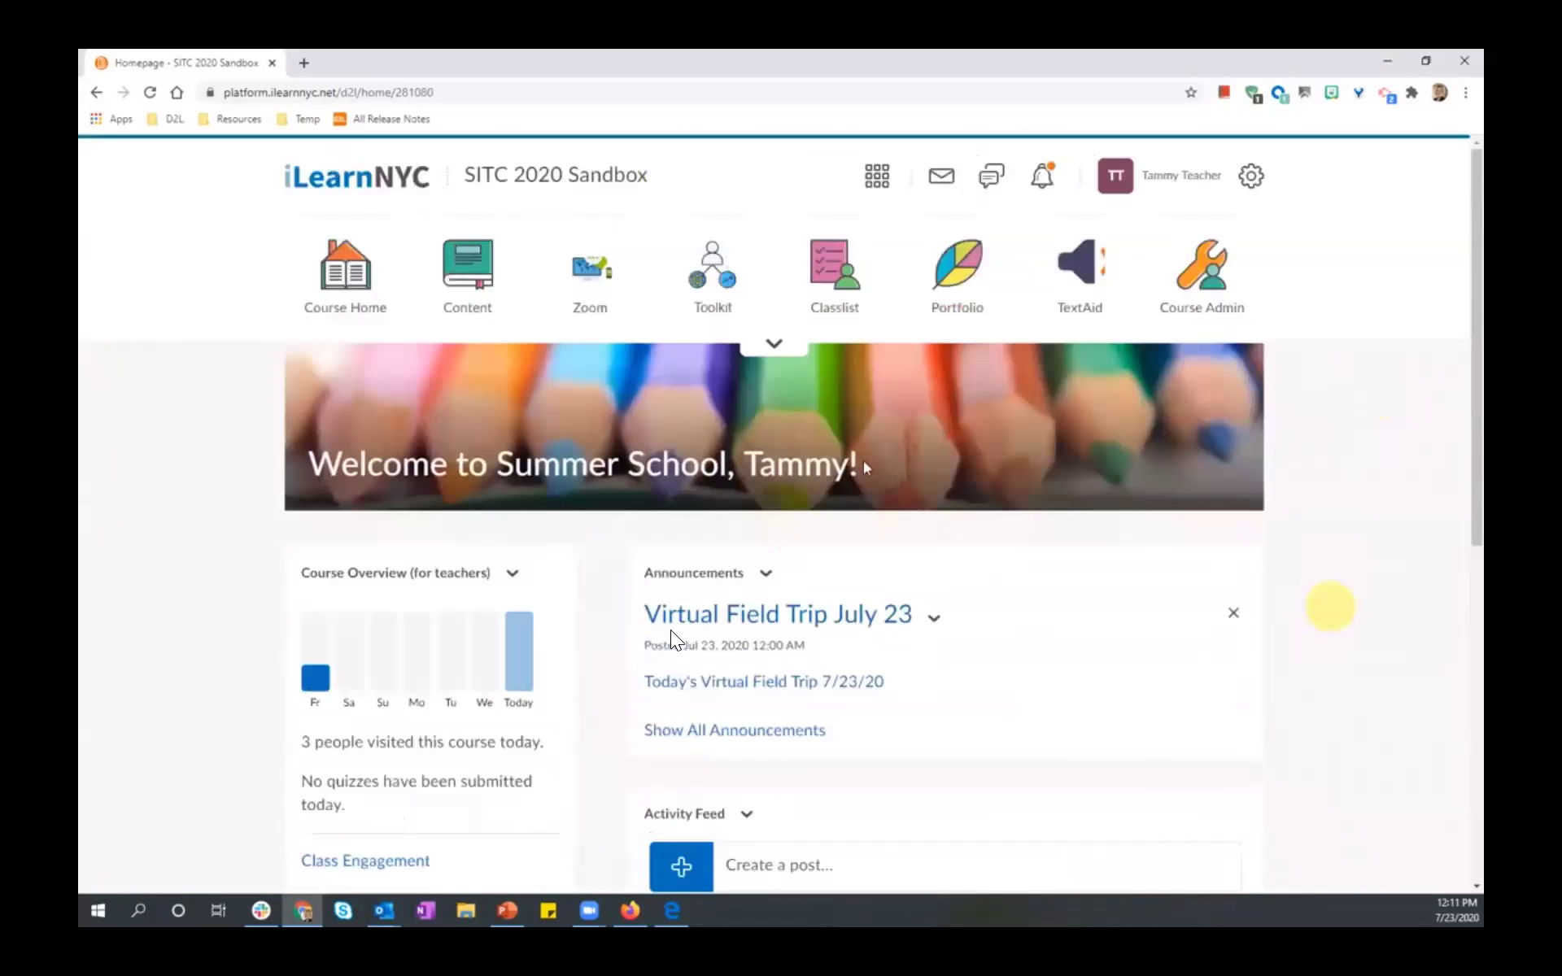
View the "Ten rules for writing fiction" topic in the course content's Supplemental Activities unit, and collapse the unit again.
{"action": "left_click", "coordinate": [470, 287]}
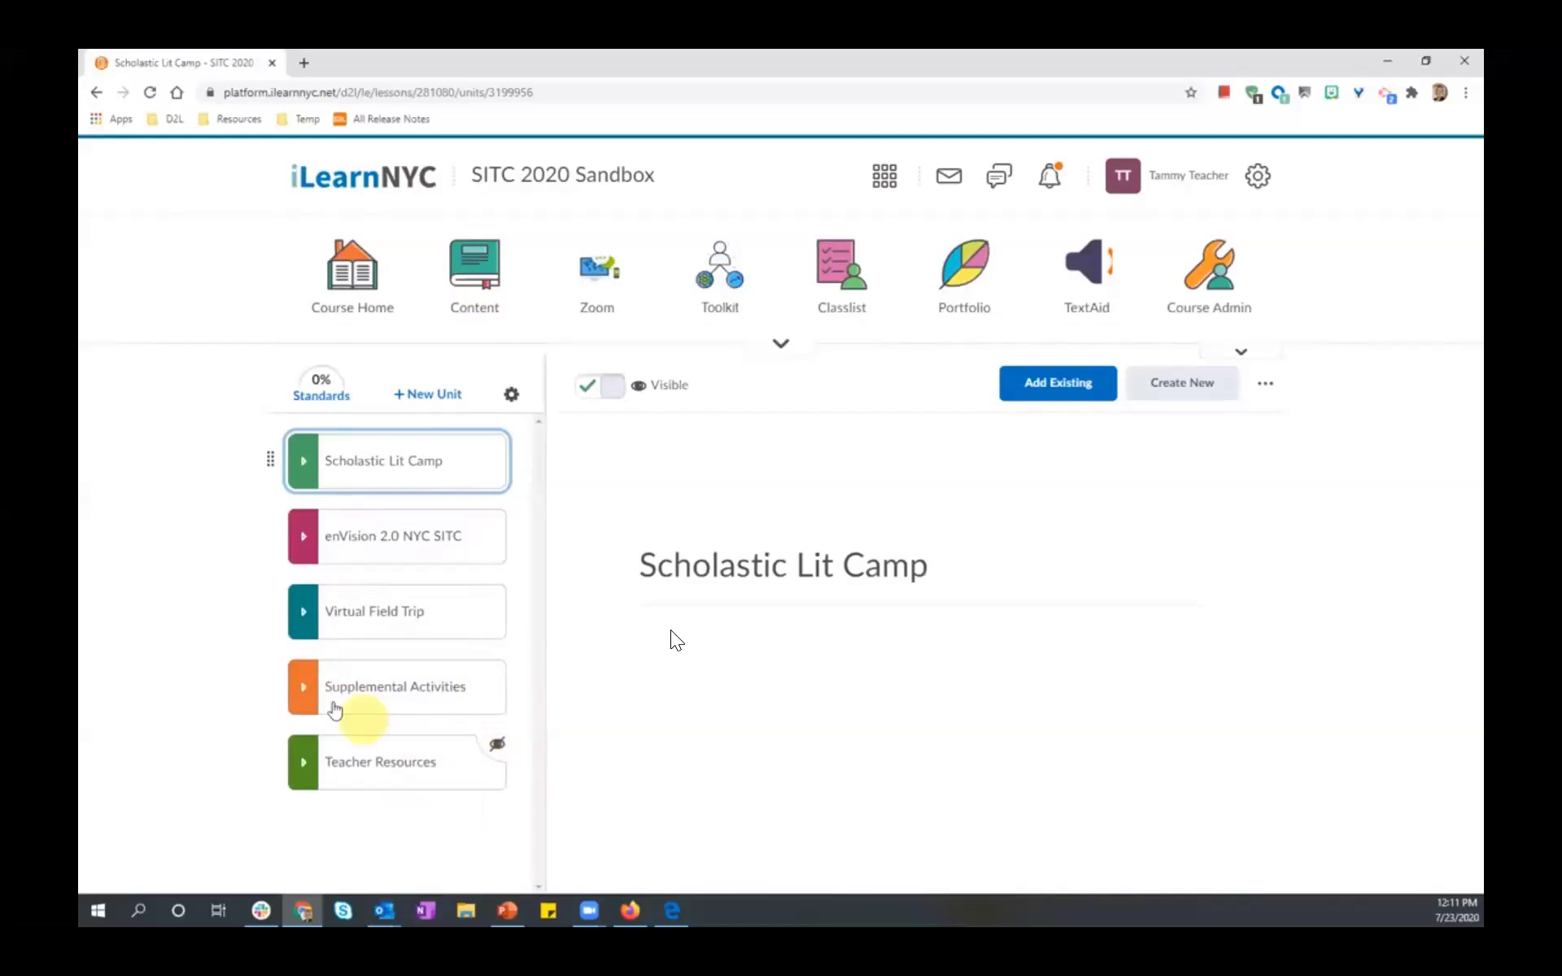
{"action": "left_click", "coordinate": [398, 696]}
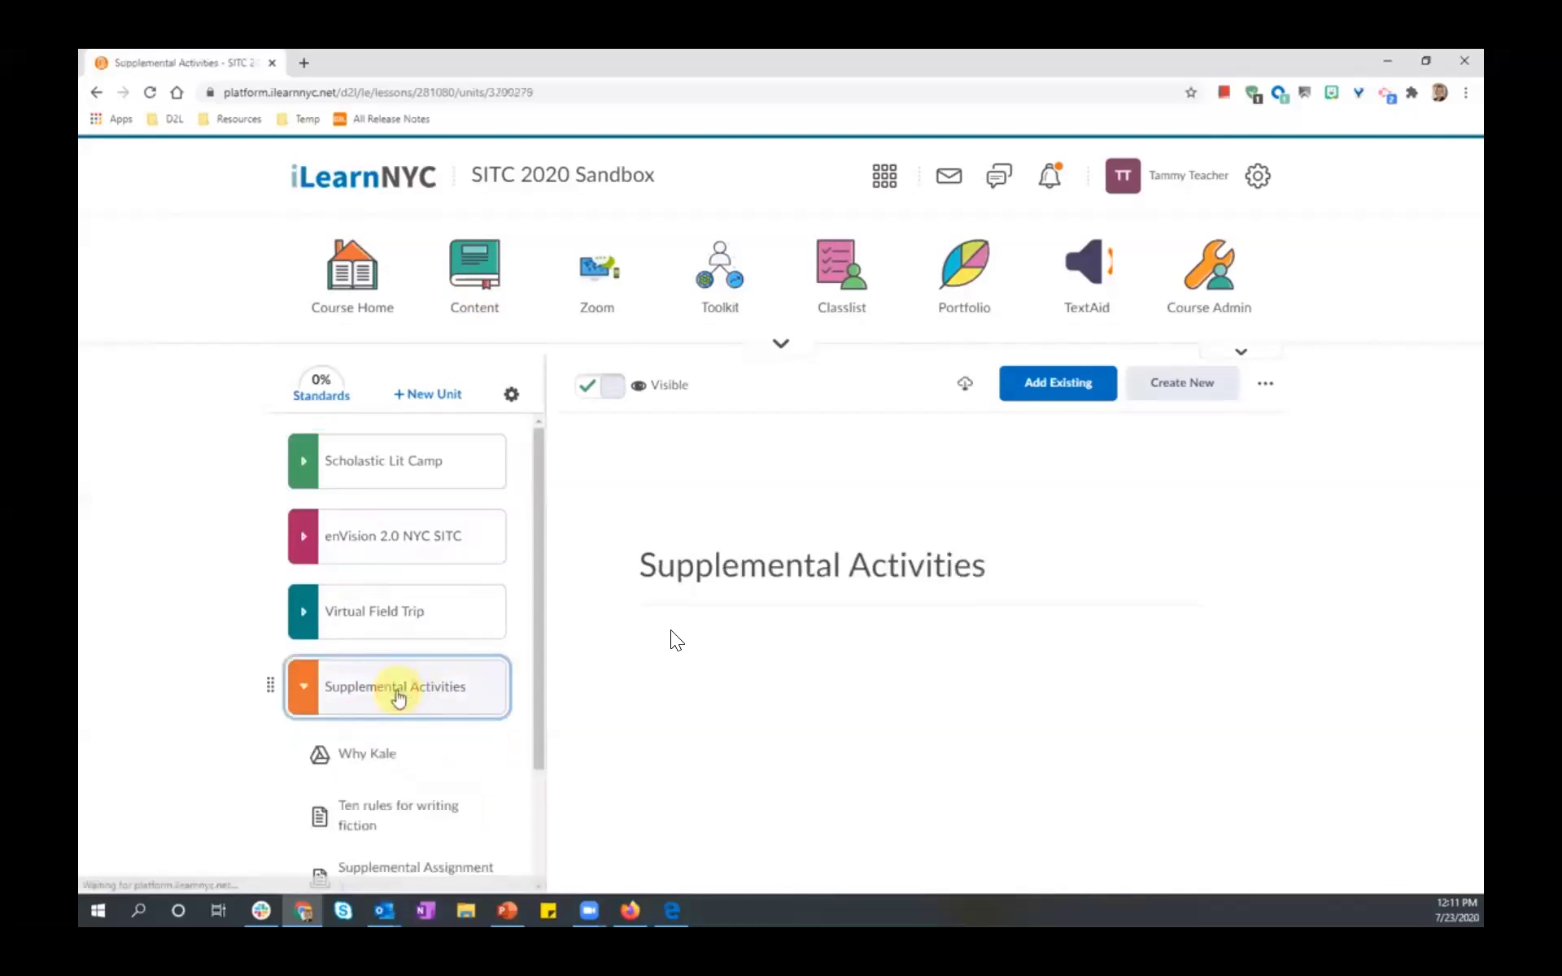
{"action": "scroll", "coordinate": [413, 697], "scroll_direction": "down", "scroll_amount": 1}
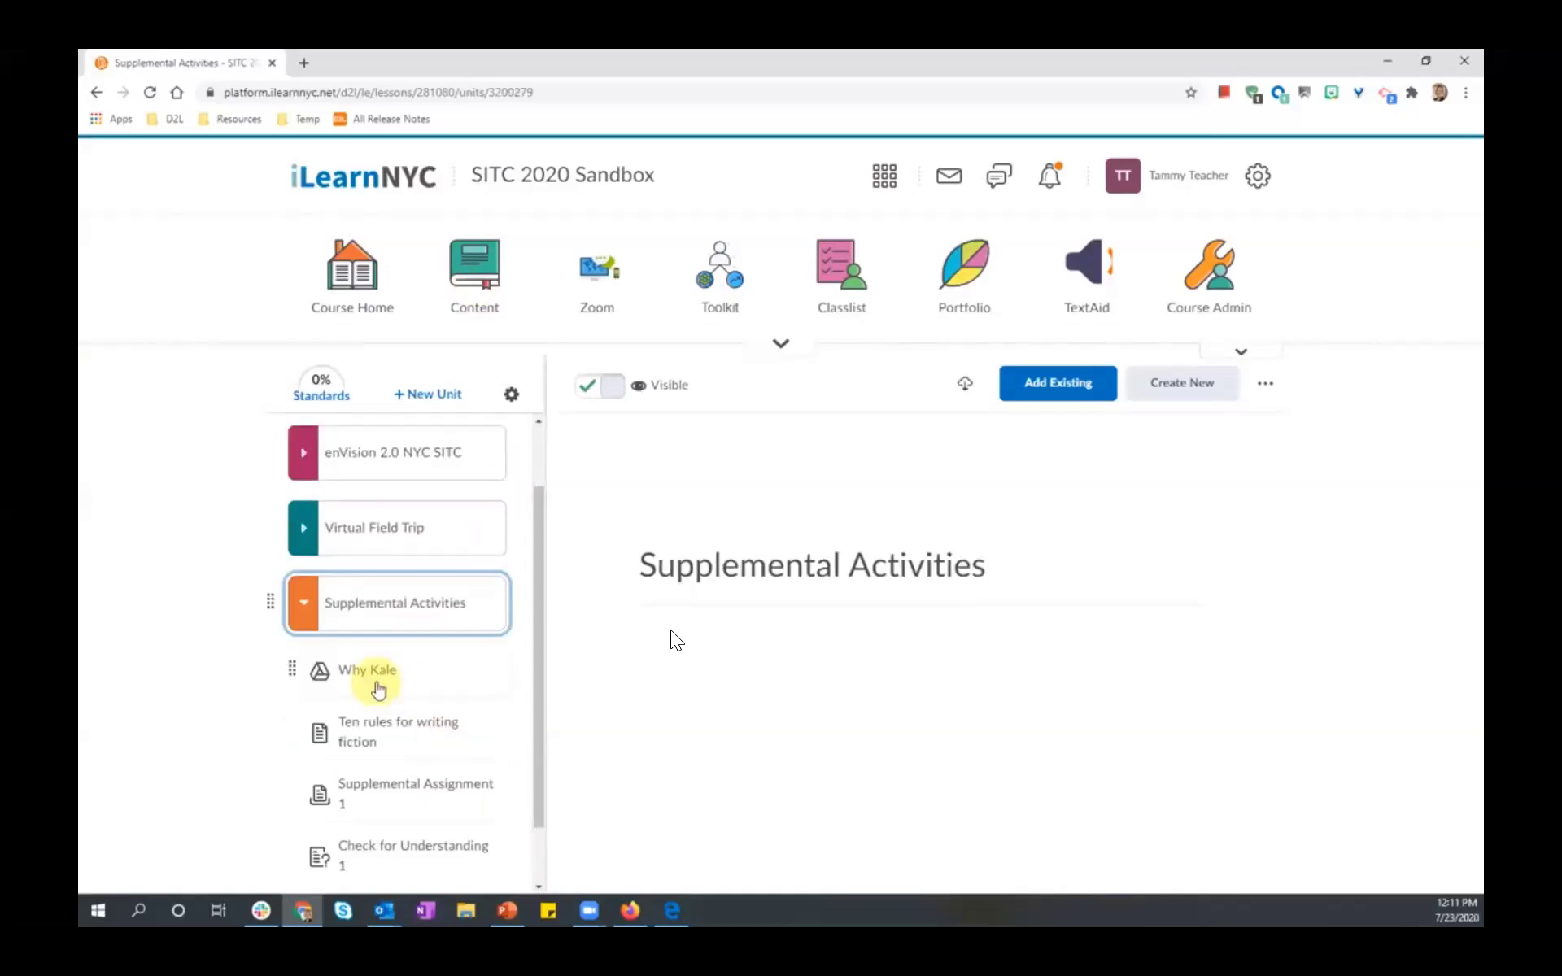
{"action": "left_click", "coordinate": [371, 737]}
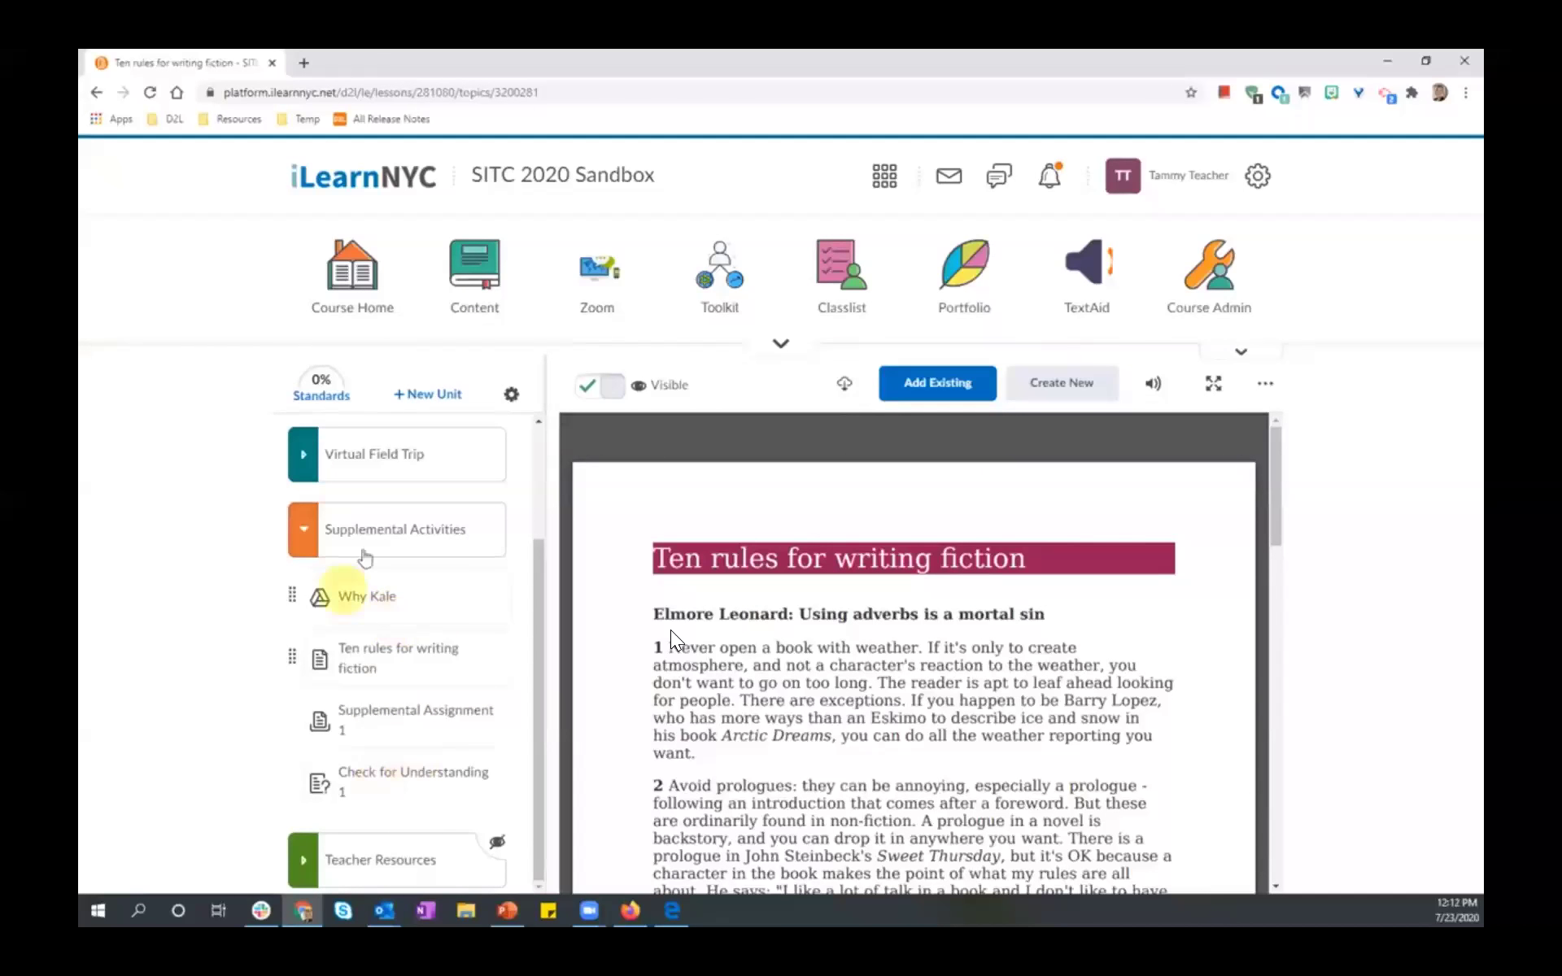
{"action": "left_click", "coordinate": [307, 534]}
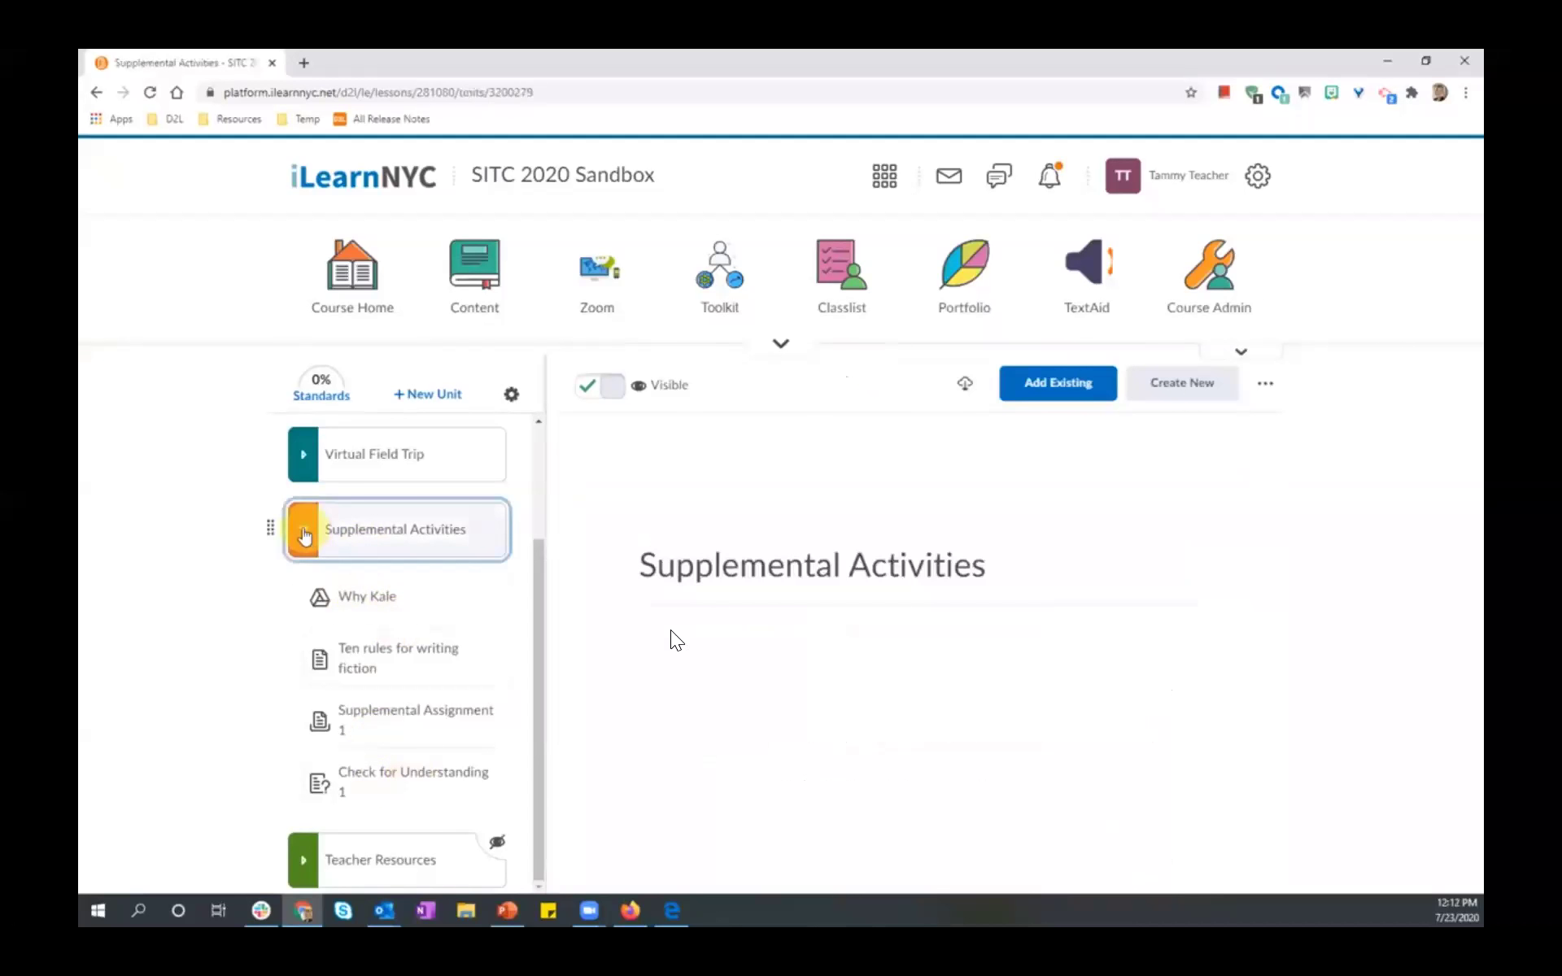
{"action": "left_click", "coordinate": [305, 536]}
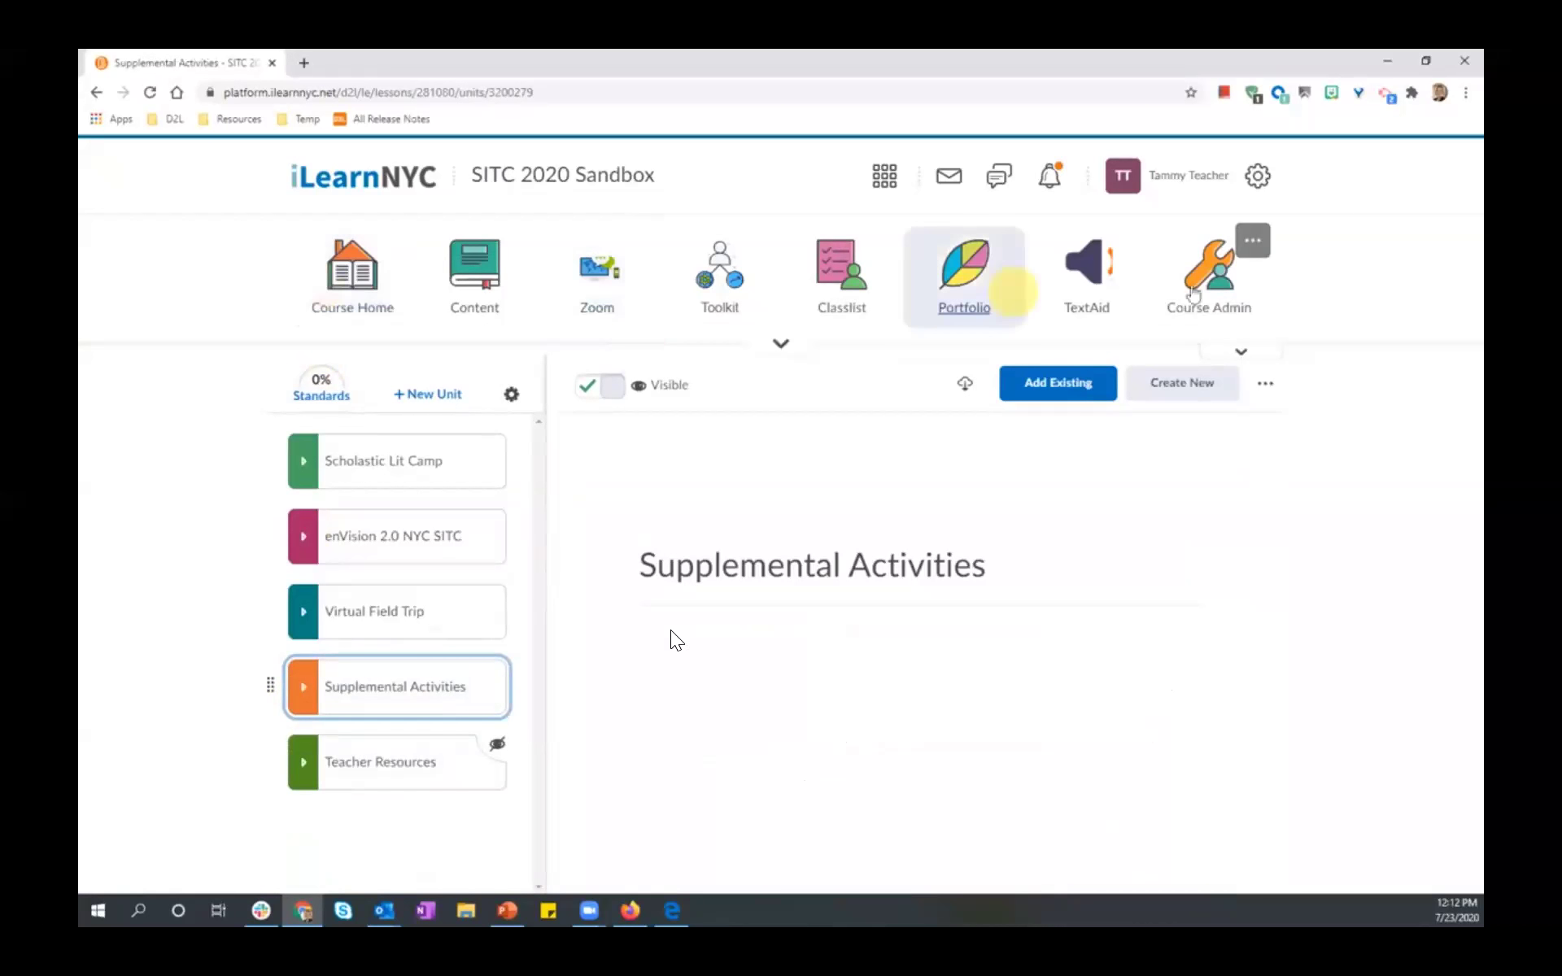
View the navigation bar's extra links and the tools in the Toolkit, closing both again.
{"action": "left_click", "coordinate": [766, 346]}
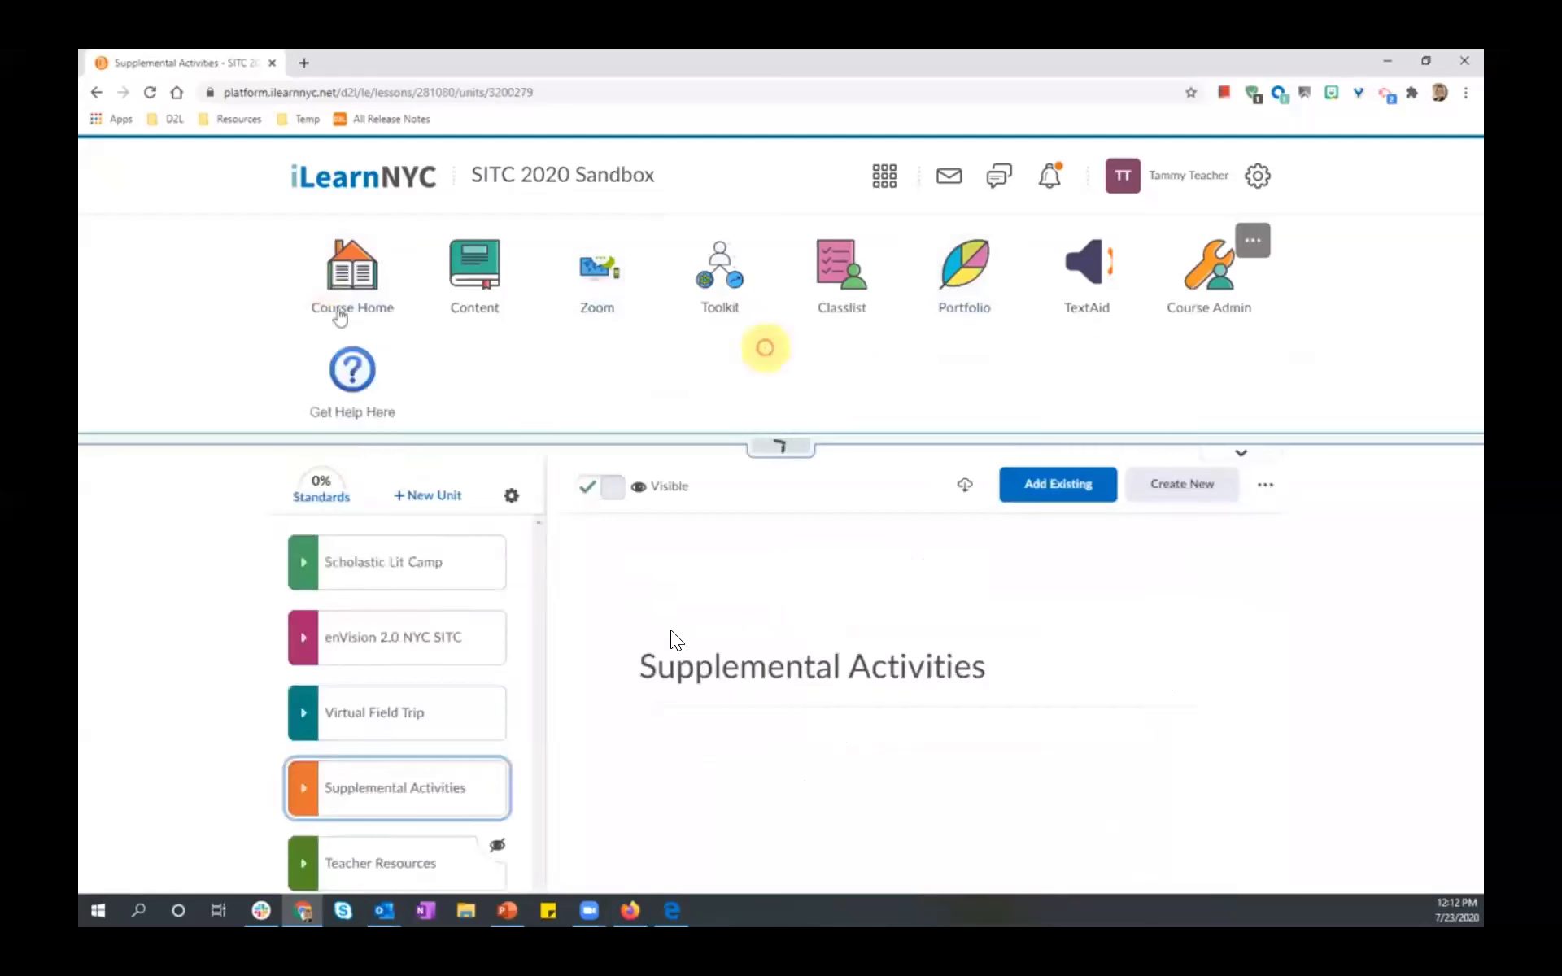
{"action": "left_click", "coordinate": [335, 336]}
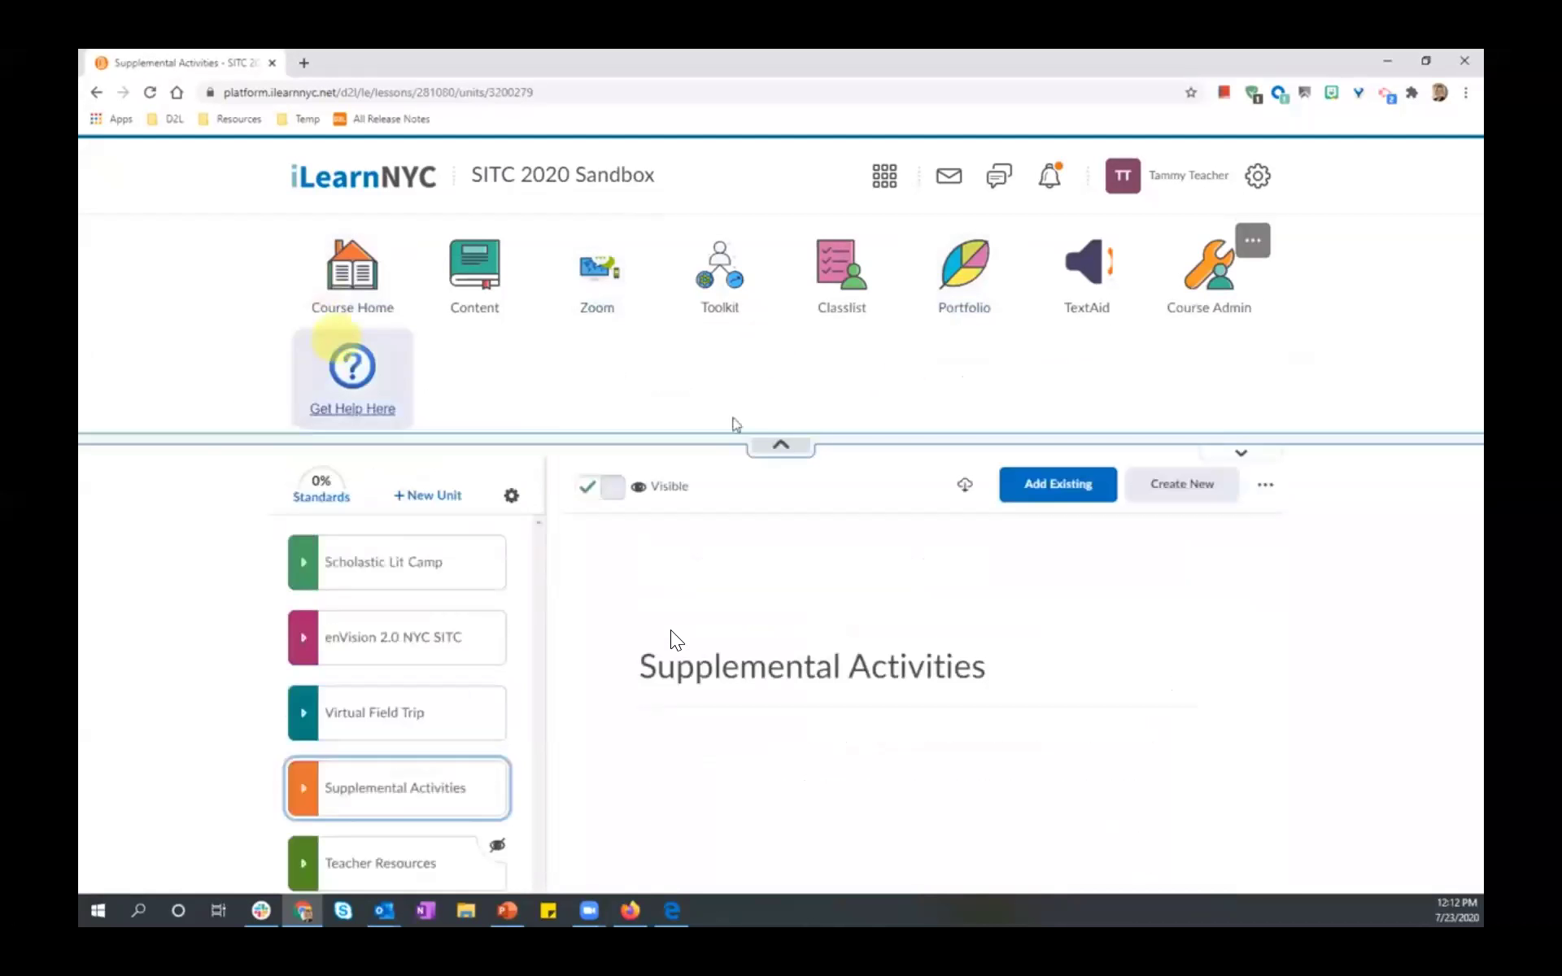
{"action": "left_click", "coordinate": [780, 445]}
{"action": "left_click", "coordinate": [780, 346]}
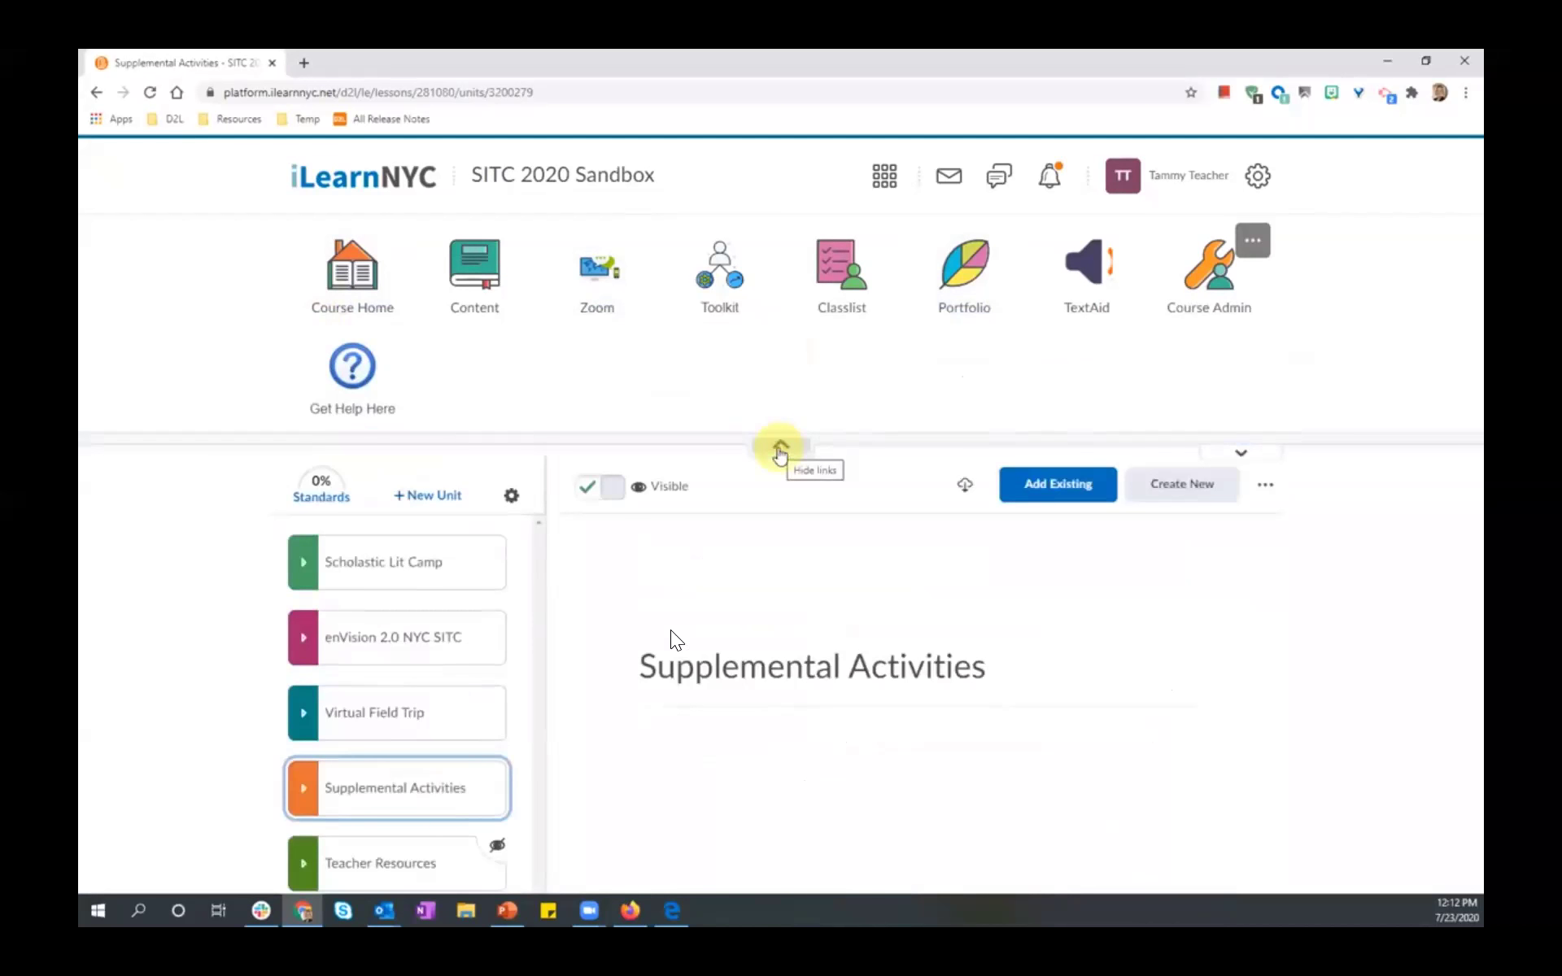
{"action": "left_click", "coordinate": [780, 447]}
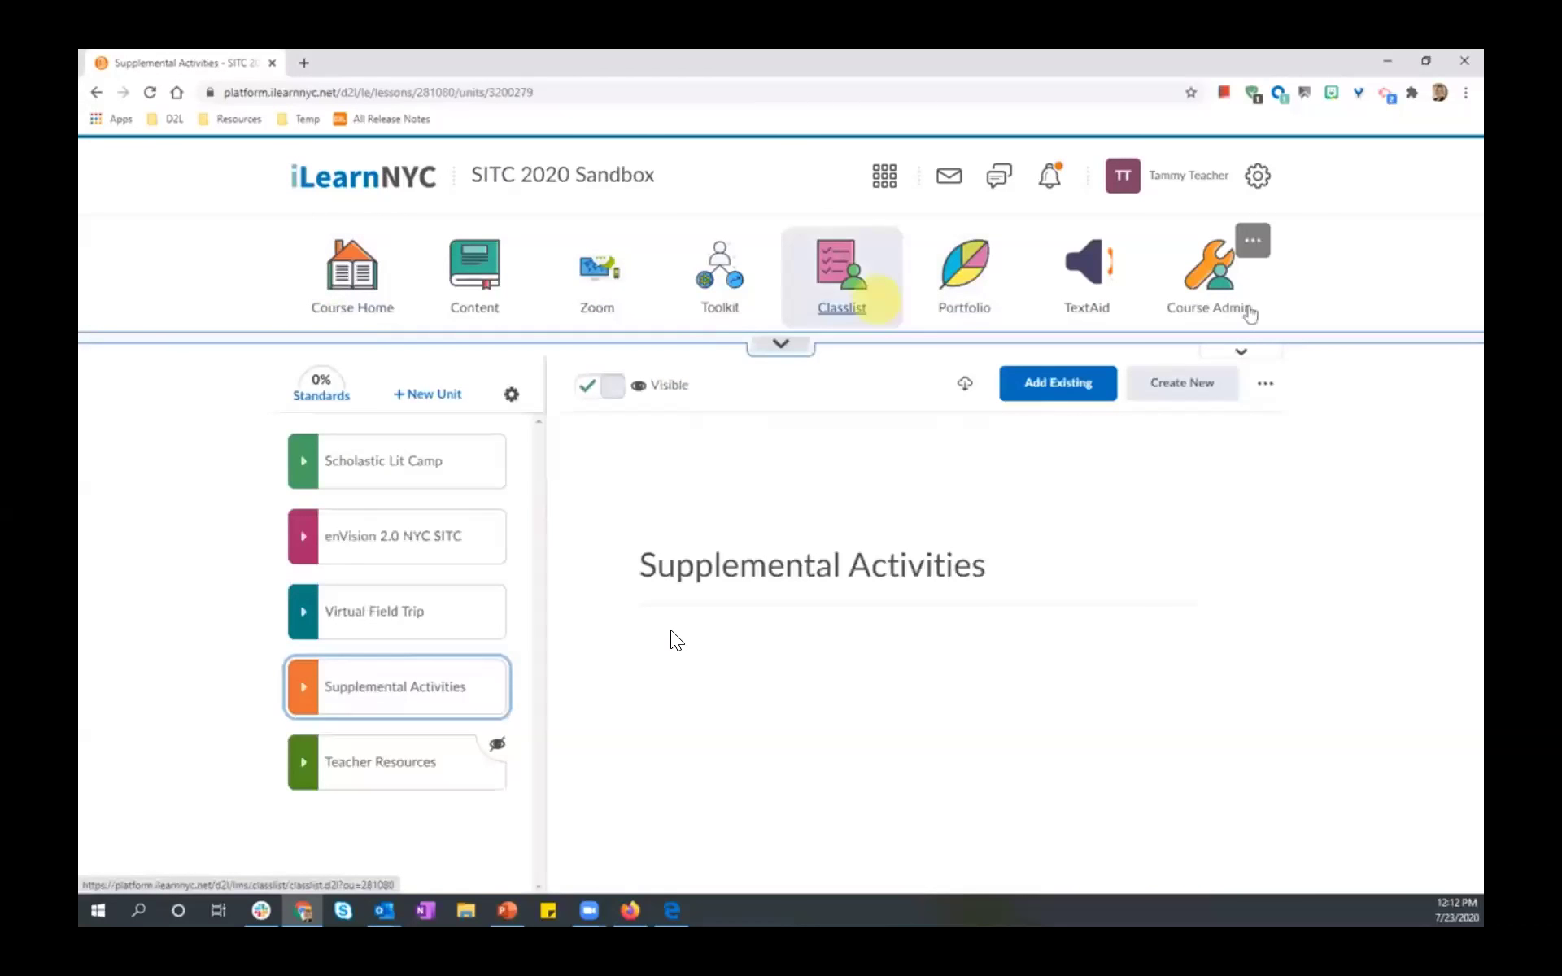
{"action": "left_click", "coordinate": [723, 291]}
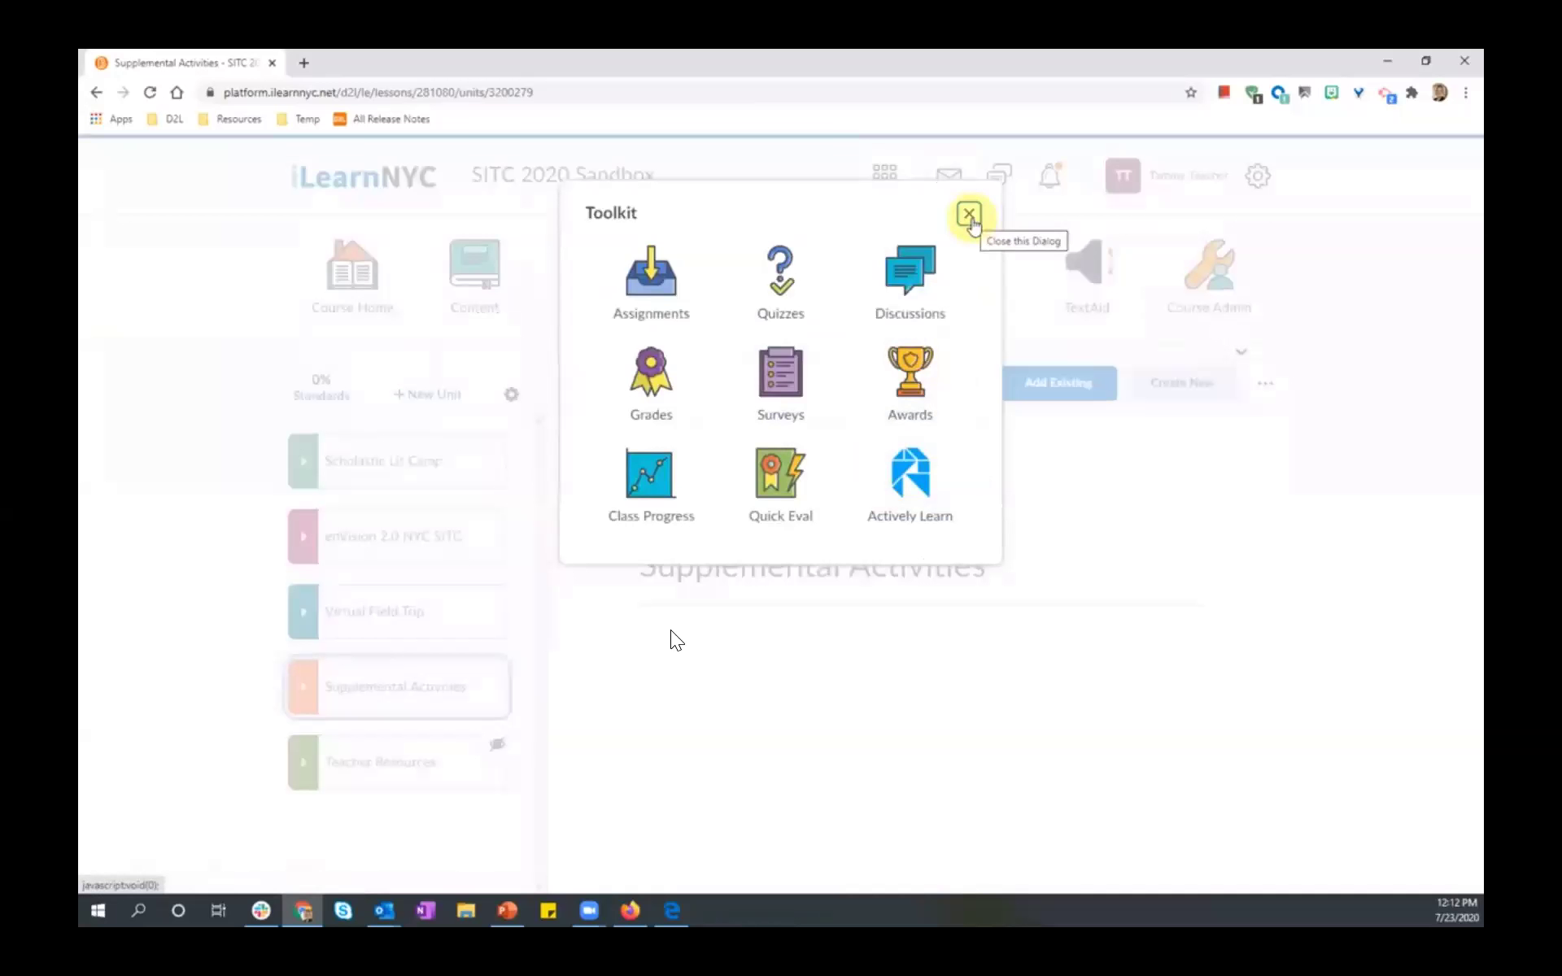
{"action": "left_click", "coordinate": [970, 217]}
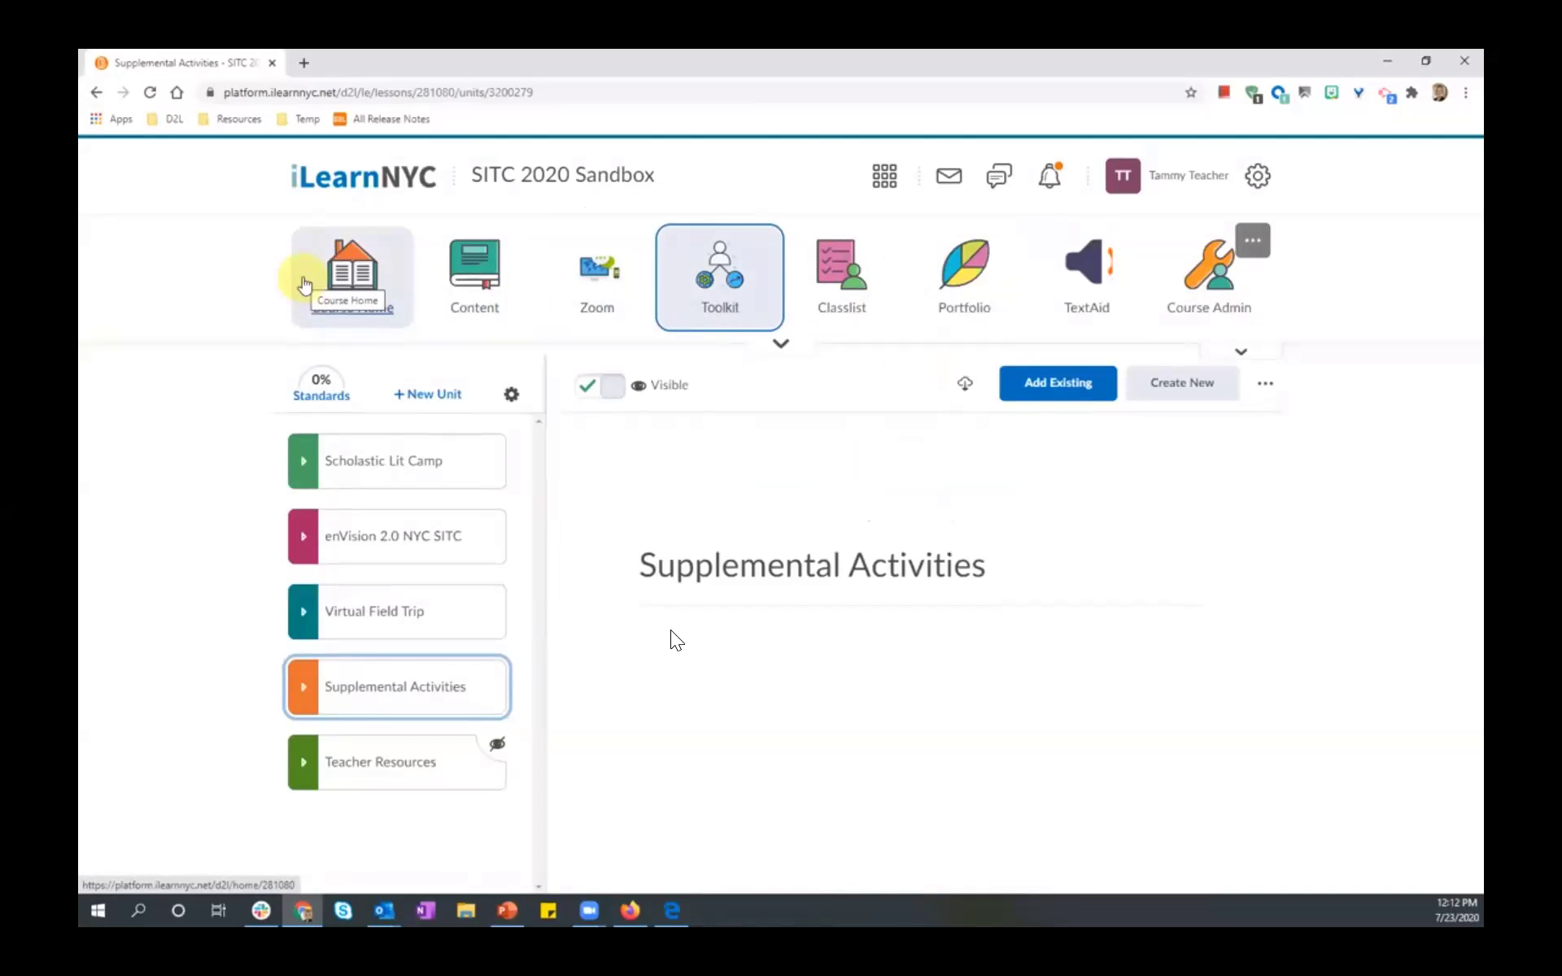
Go to the Groups management page within the course's administration tools.
{"action": "left_click", "coordinate": [1203, 305]}
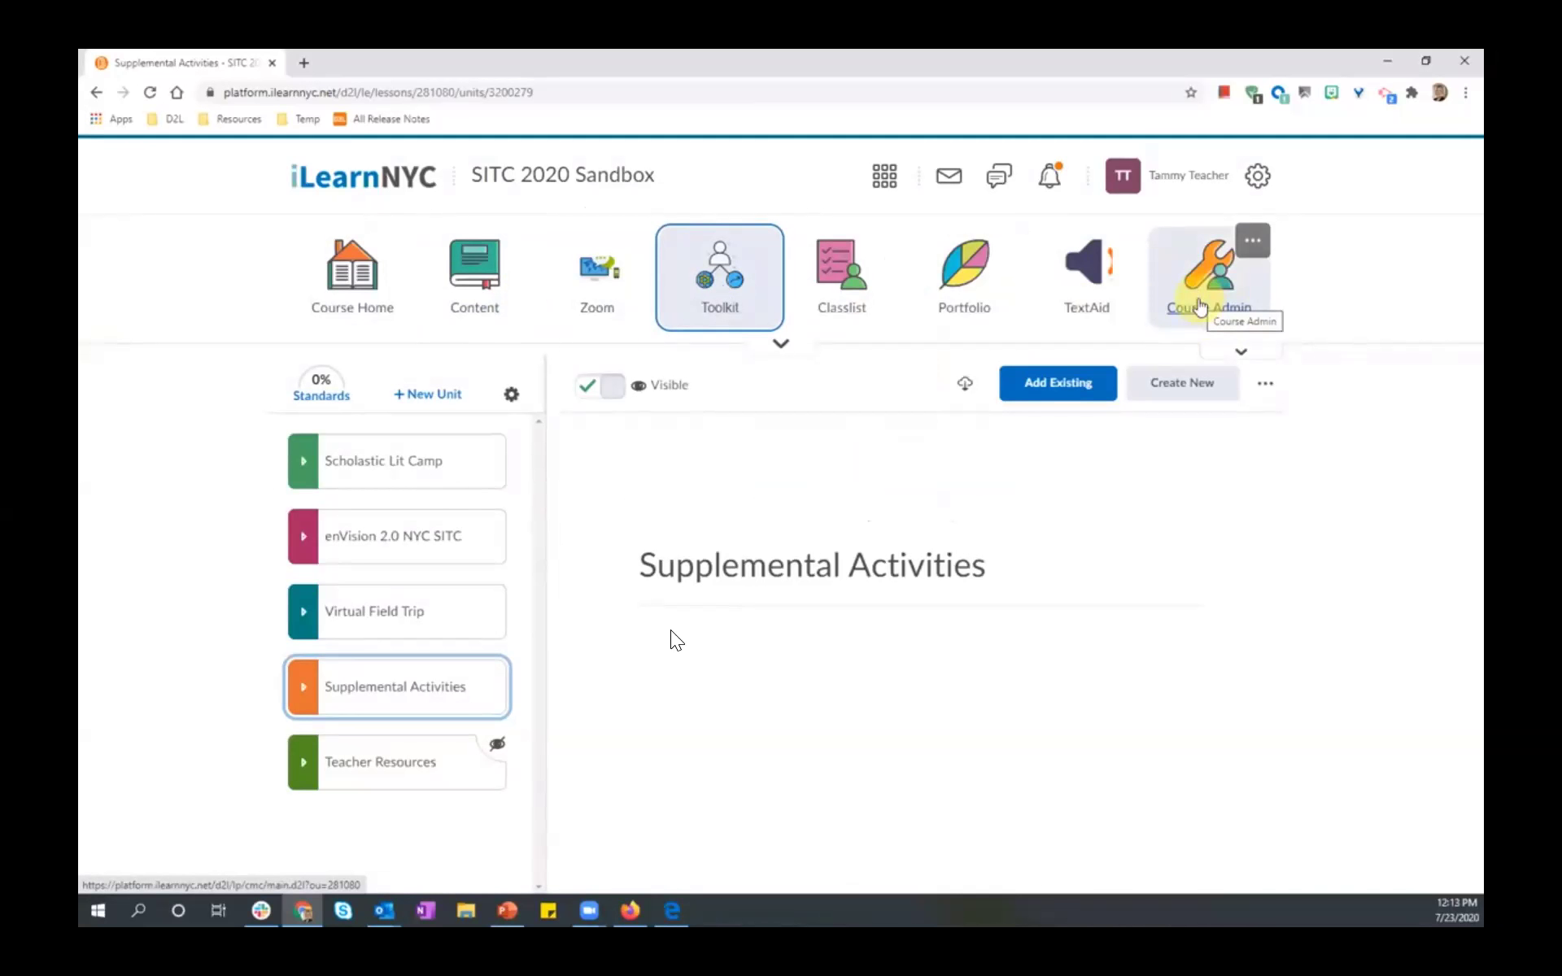
{"action": "left_click", "coordinate": [1201, 307]}
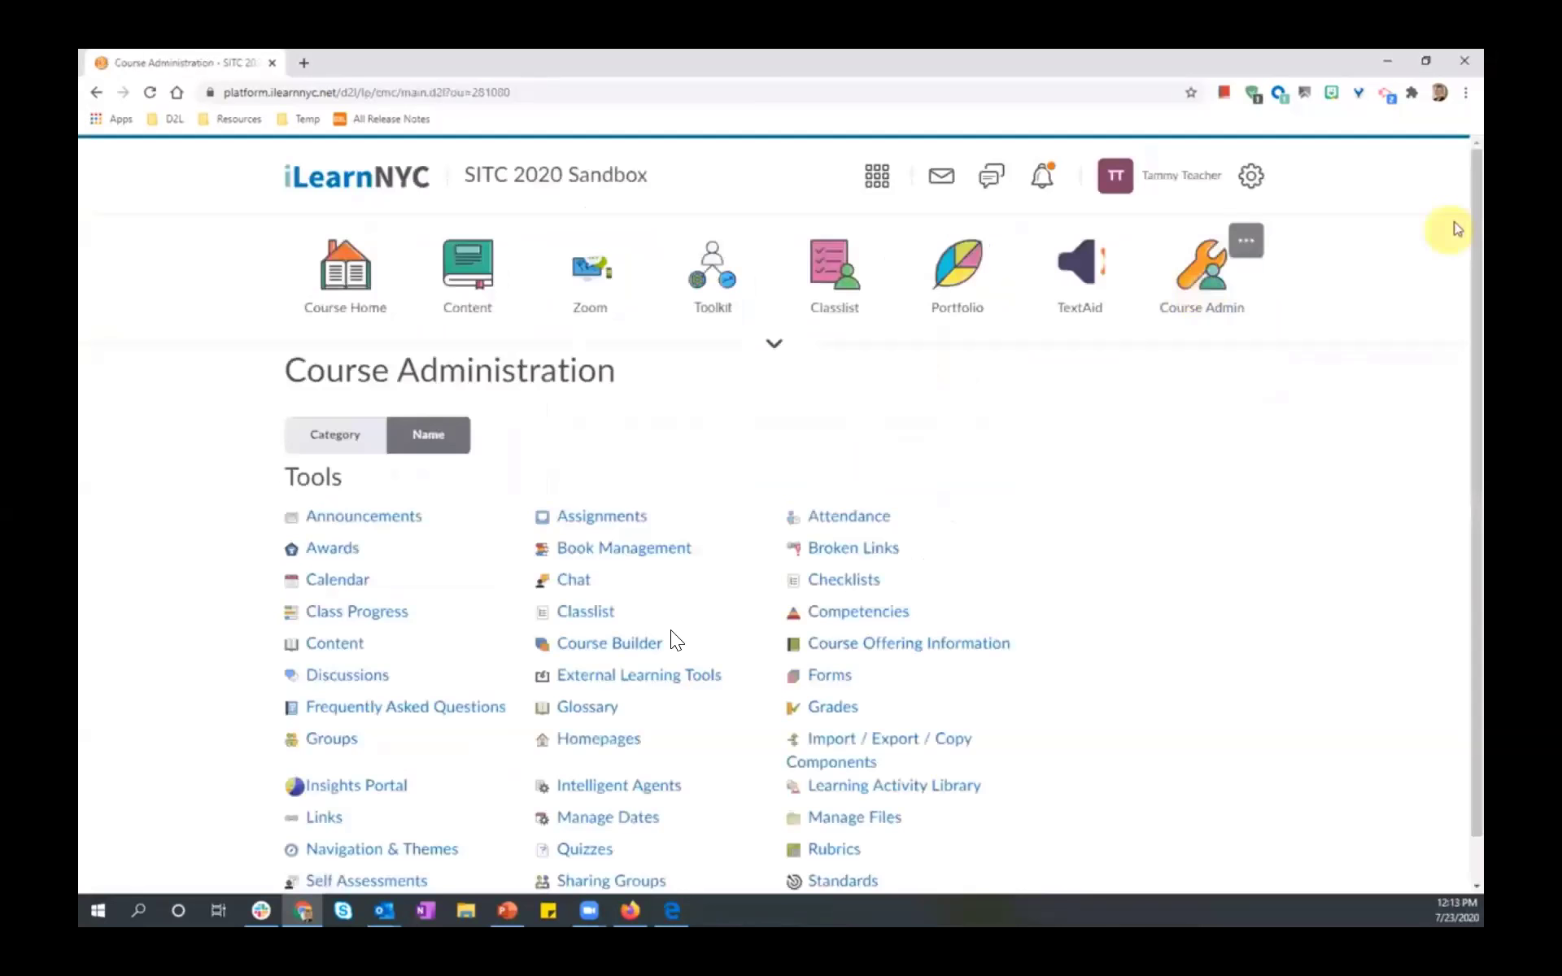
{"action": "scroll", "coordinate": [1460, 210], "scroll_direction": "down", "scroll_amount": 1}
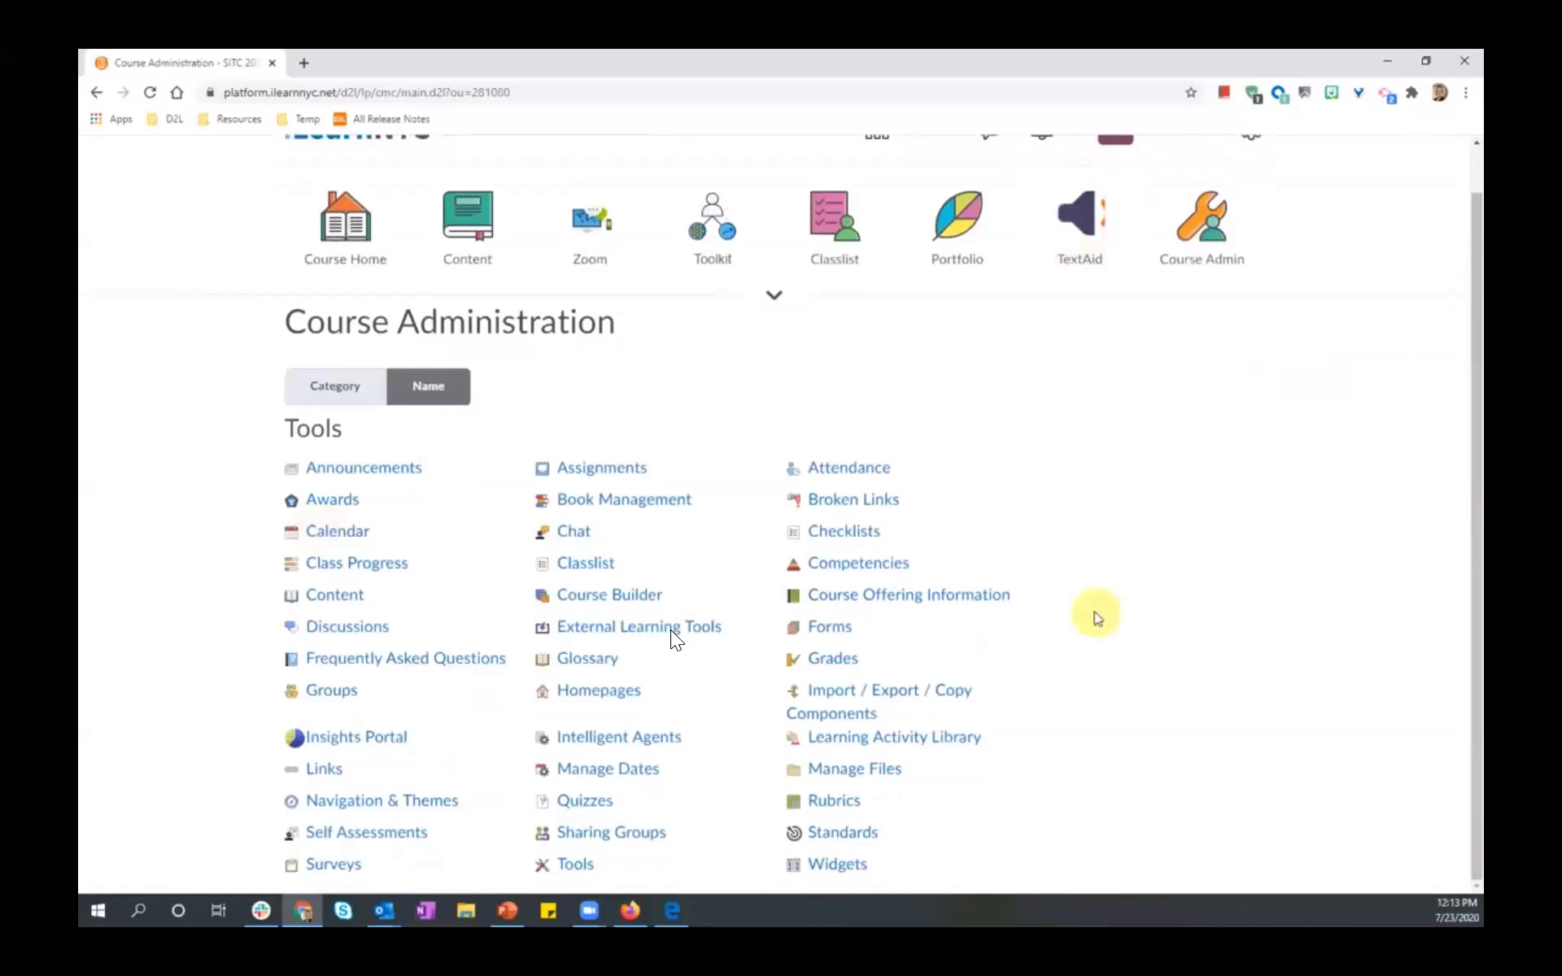
{"action": "left_click", "coordinate": [327, 700]}
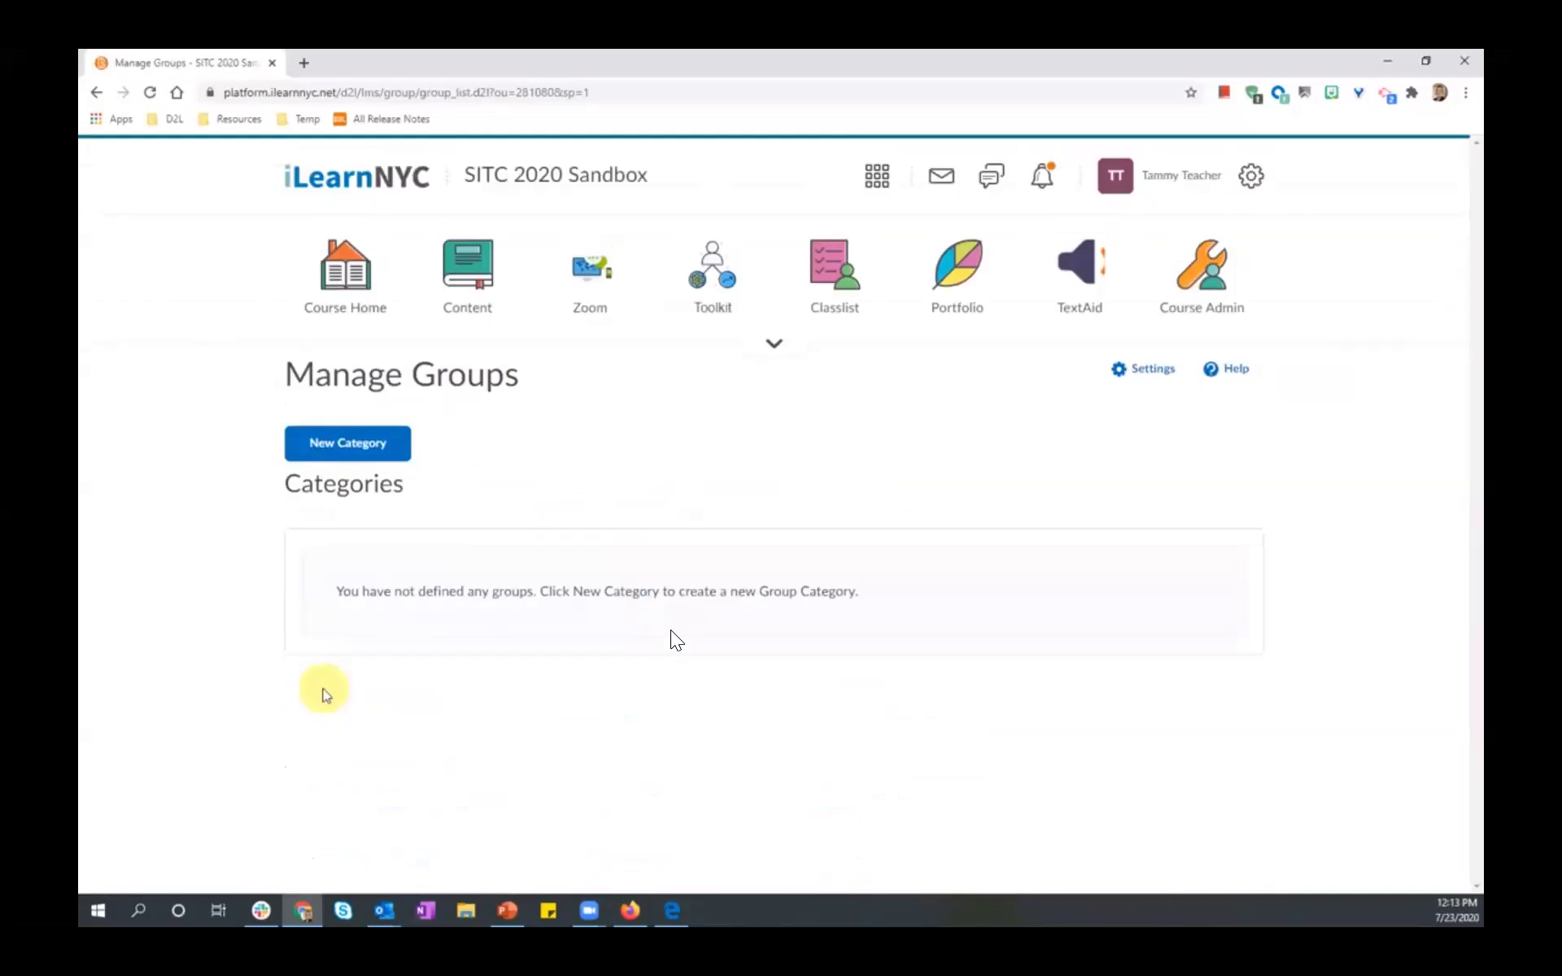
Start a new group category and name it "Levelled Groups".
{"action": "left_click", "coordinate": [334, 456]}
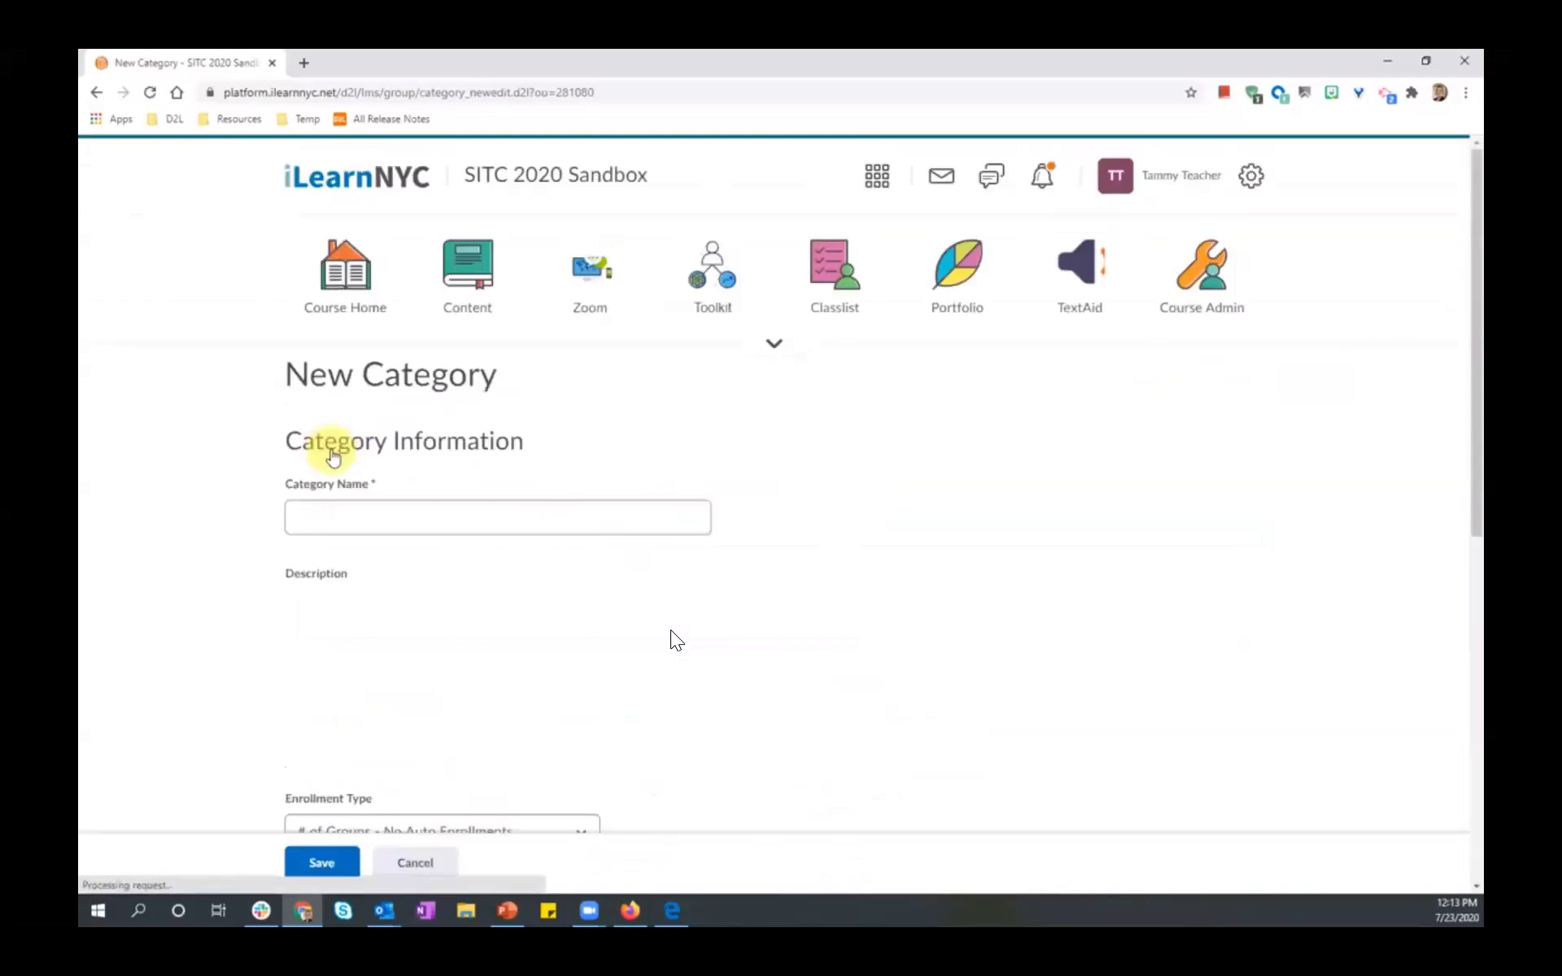
{"action": "left_click", "coordinate": [319, 514]}
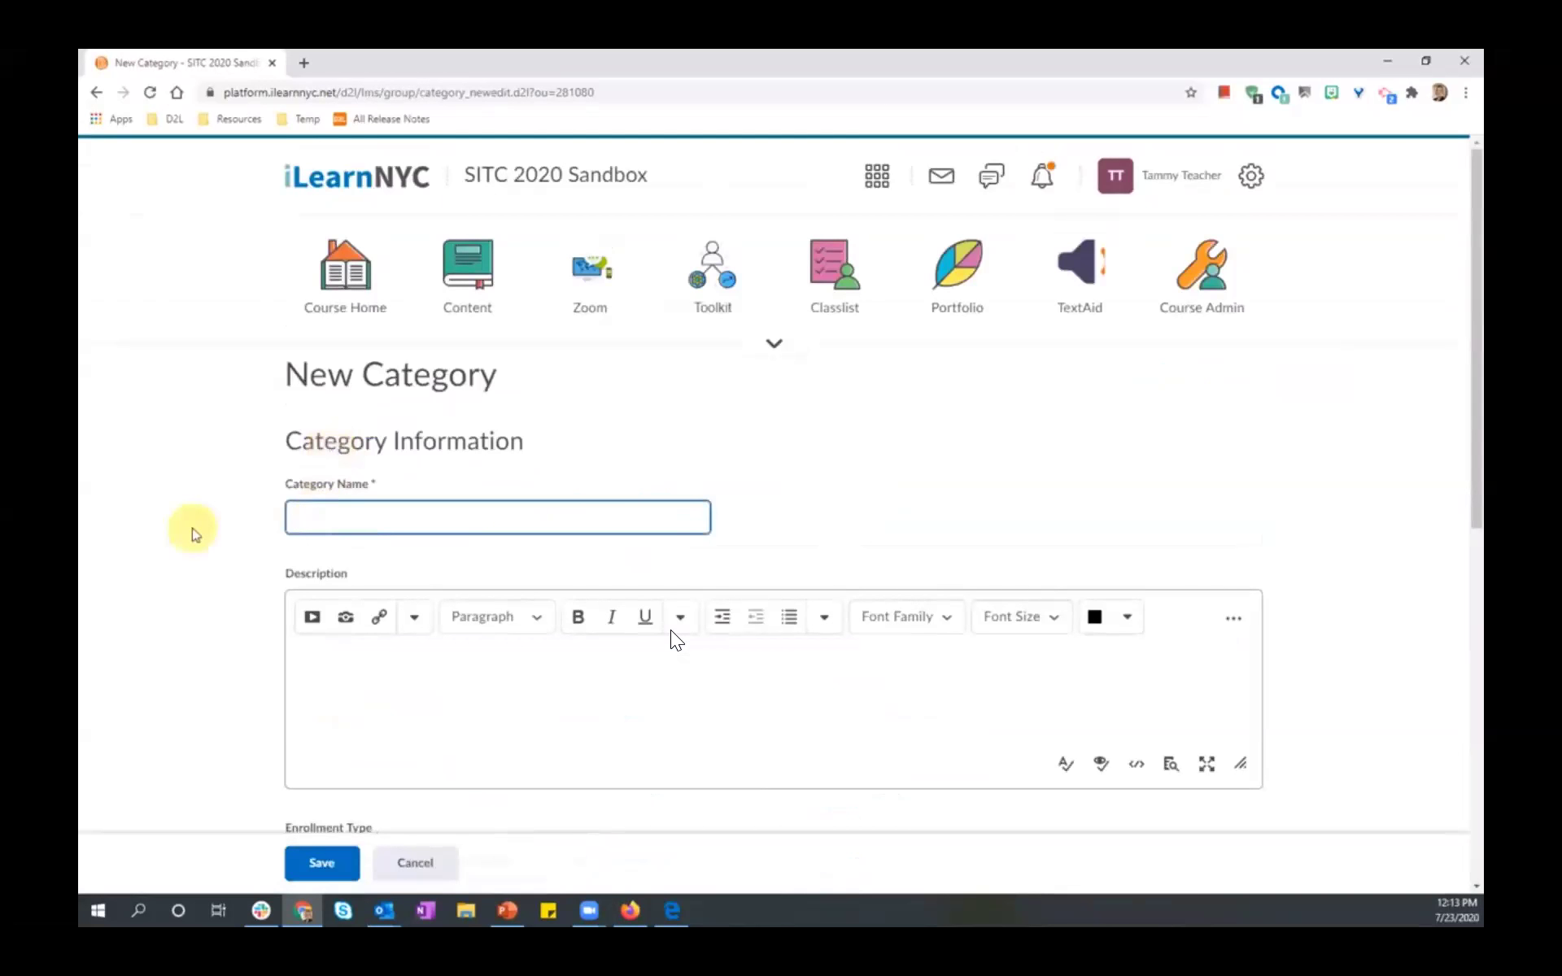
{"action": "scroll", "coordinate": [196, 534], "scroll_direction": "down", "scroll_amount": 1}
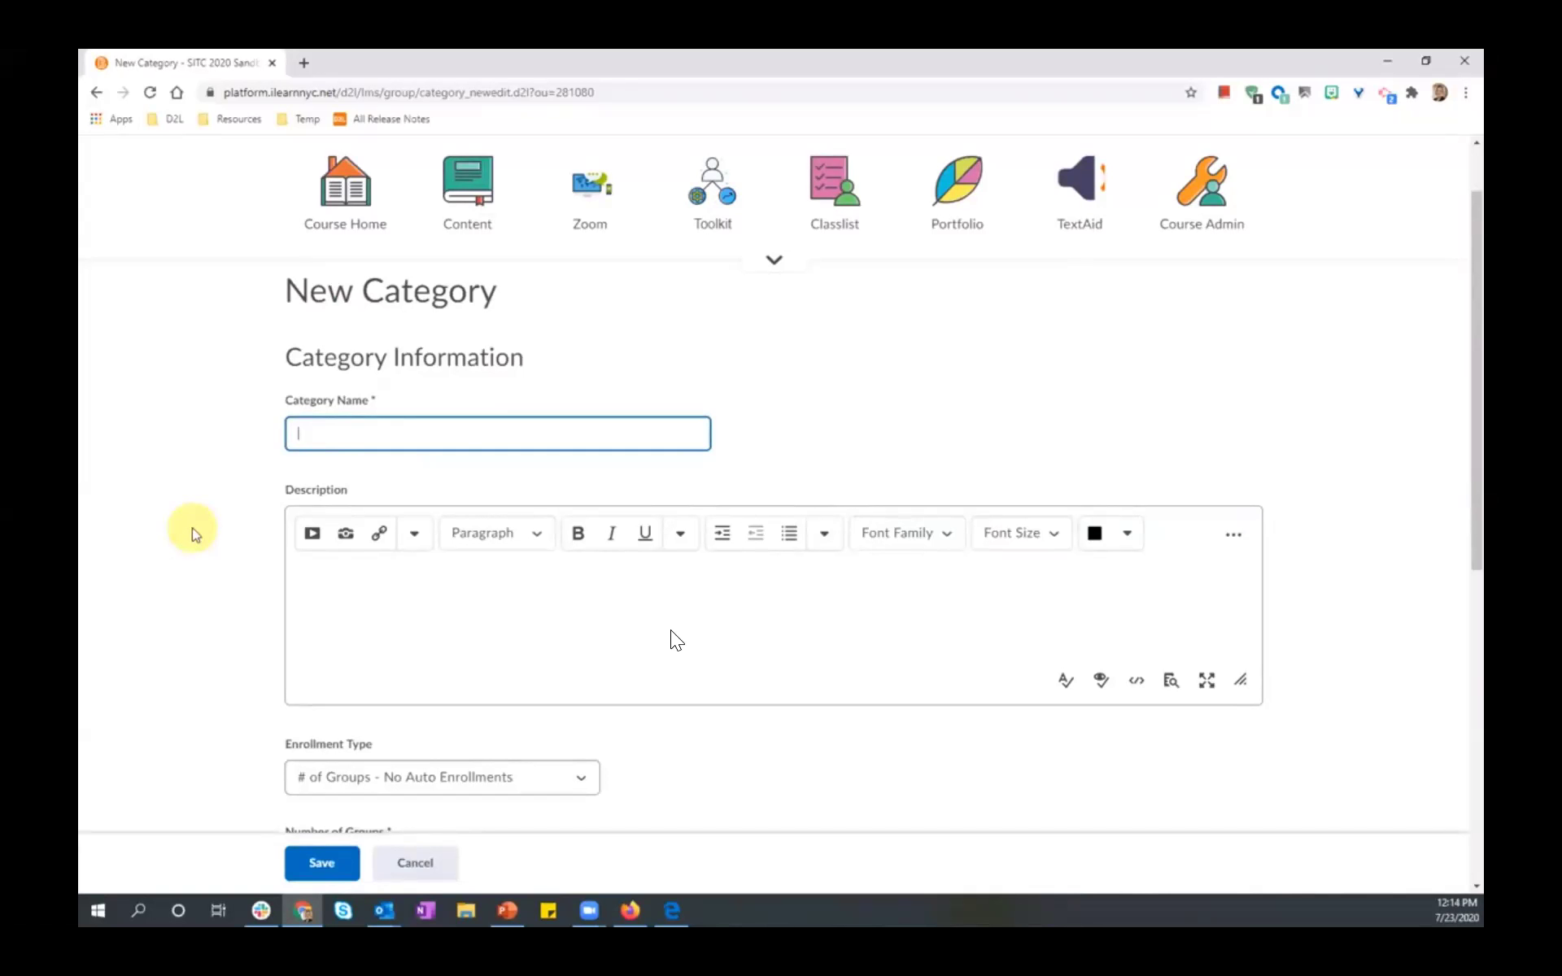
{"action": "type", "text": "Levl"}
{"action": "type", "text": "elled Group"}
{"action": "type", "text": "s"}
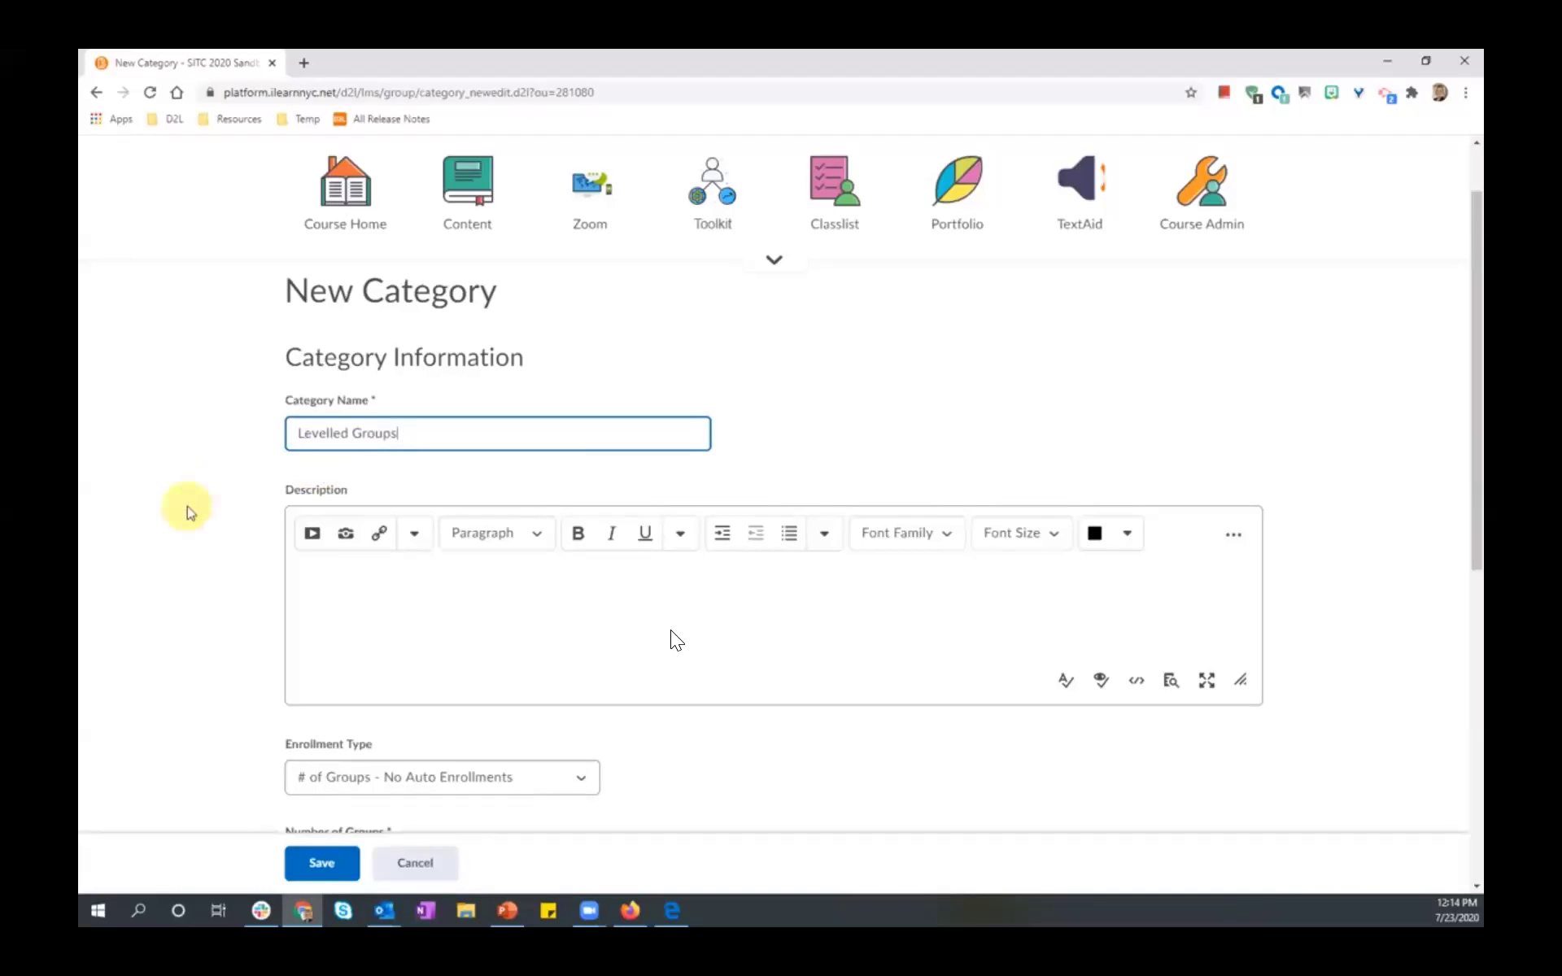
Show the available enrollment types for the Levelled Groups category.
{"action": "scroll", "coordinate": [189, 511], "scroll_direction": "down", "scroll_amount": 1}
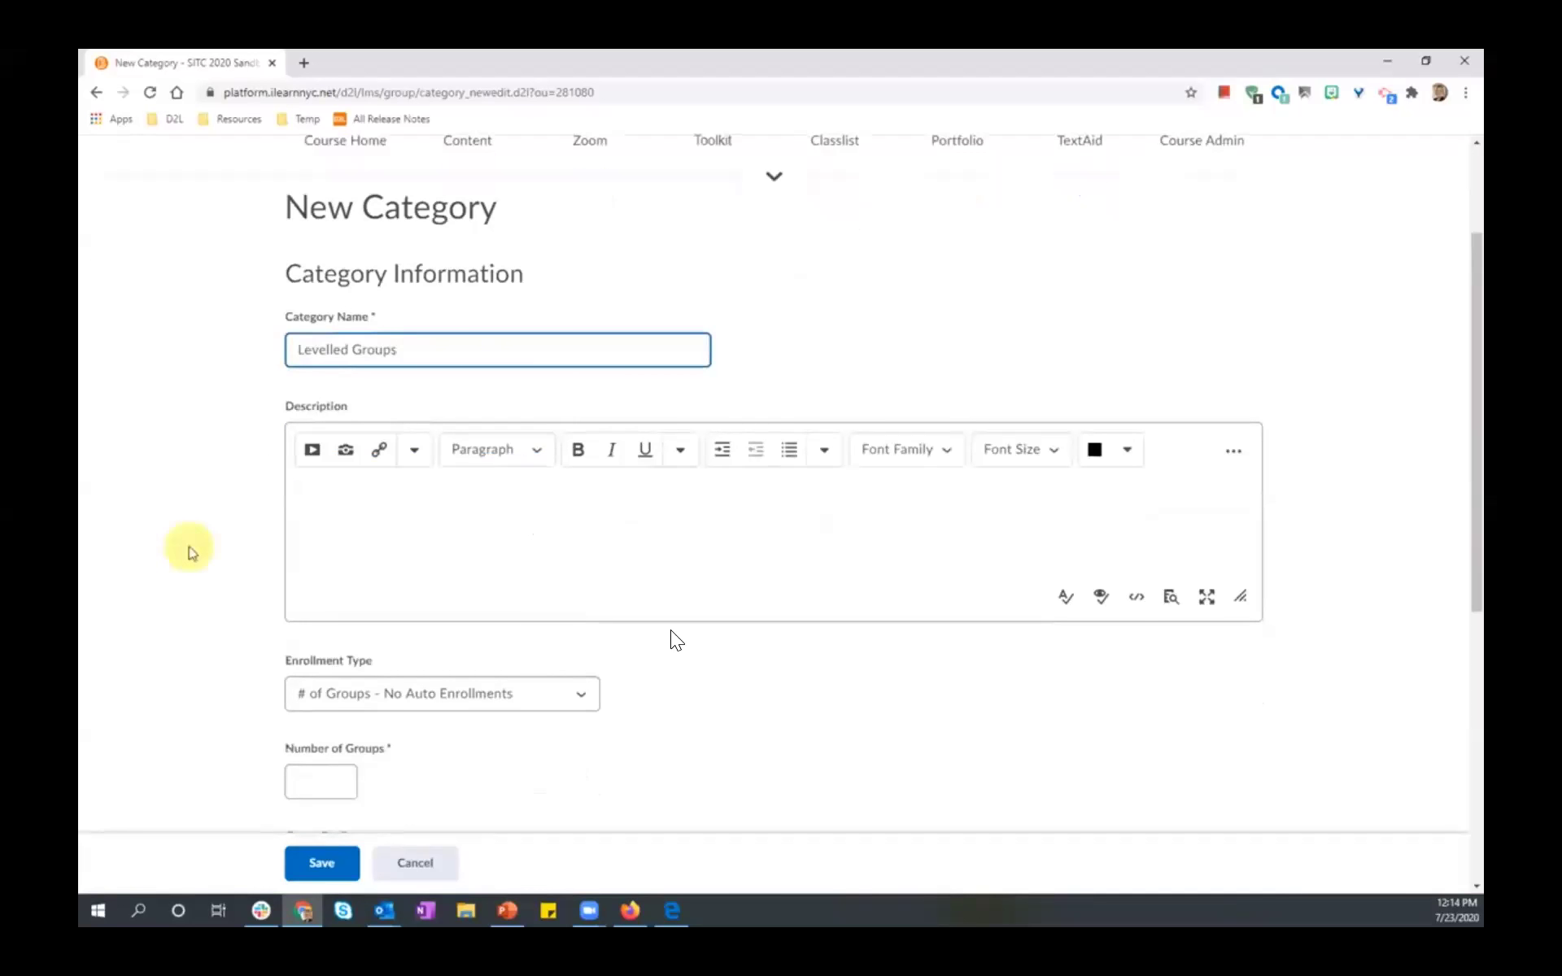
{"action": "scroll", "coordinate": [191, 554], "scroll_direction": "down", "scroll_amount": 1}
{"action": "scroll", "coordinate": [190, 553], "scroll_direction": "down", "scroll_amount": 1}
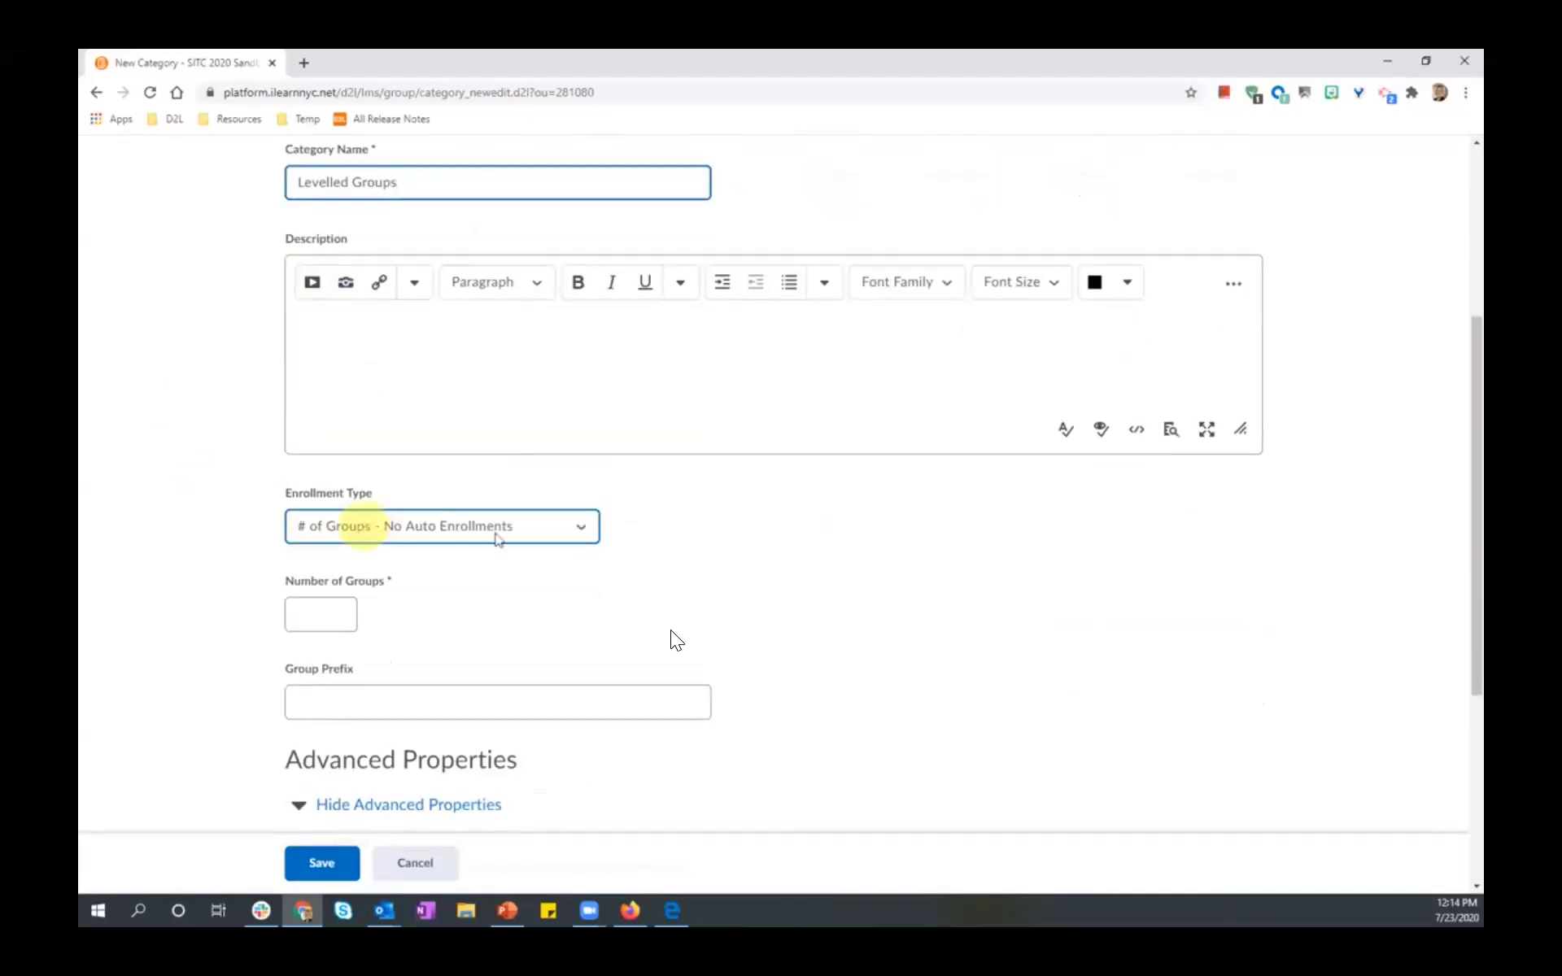
{"action": "left_click", "coordinate": [542, 535]}
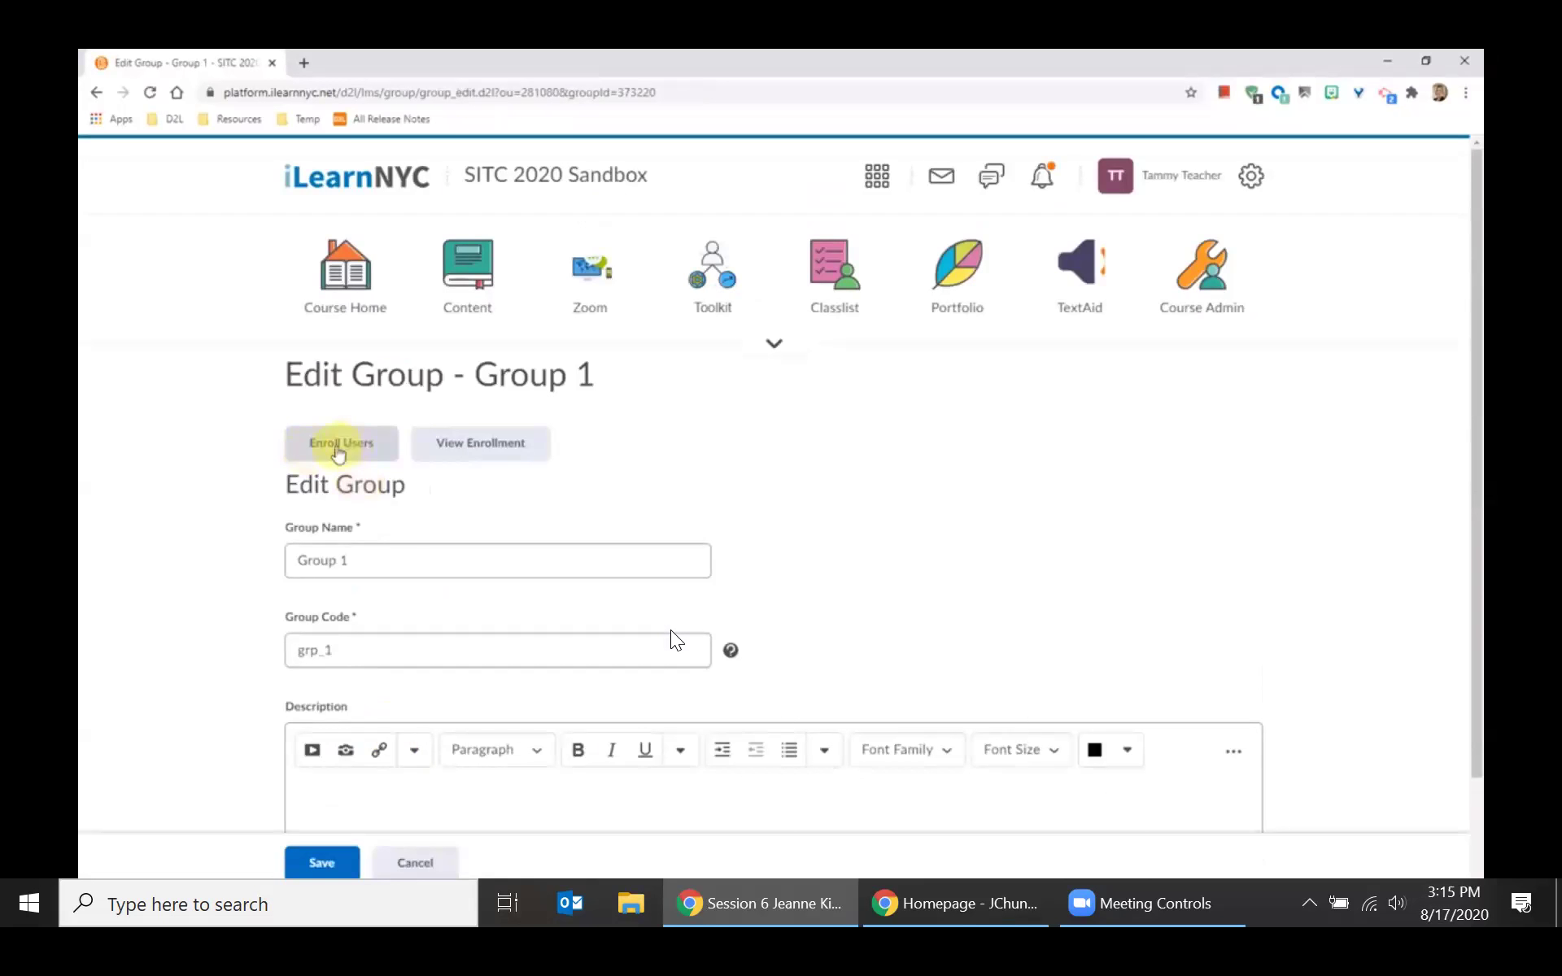
Open user enrollment for Group 1 and look through the list of students.
{"action": "scroll", "coordinate": [185, 559], "scroll_direction": "down", "scroll_amount": 1}
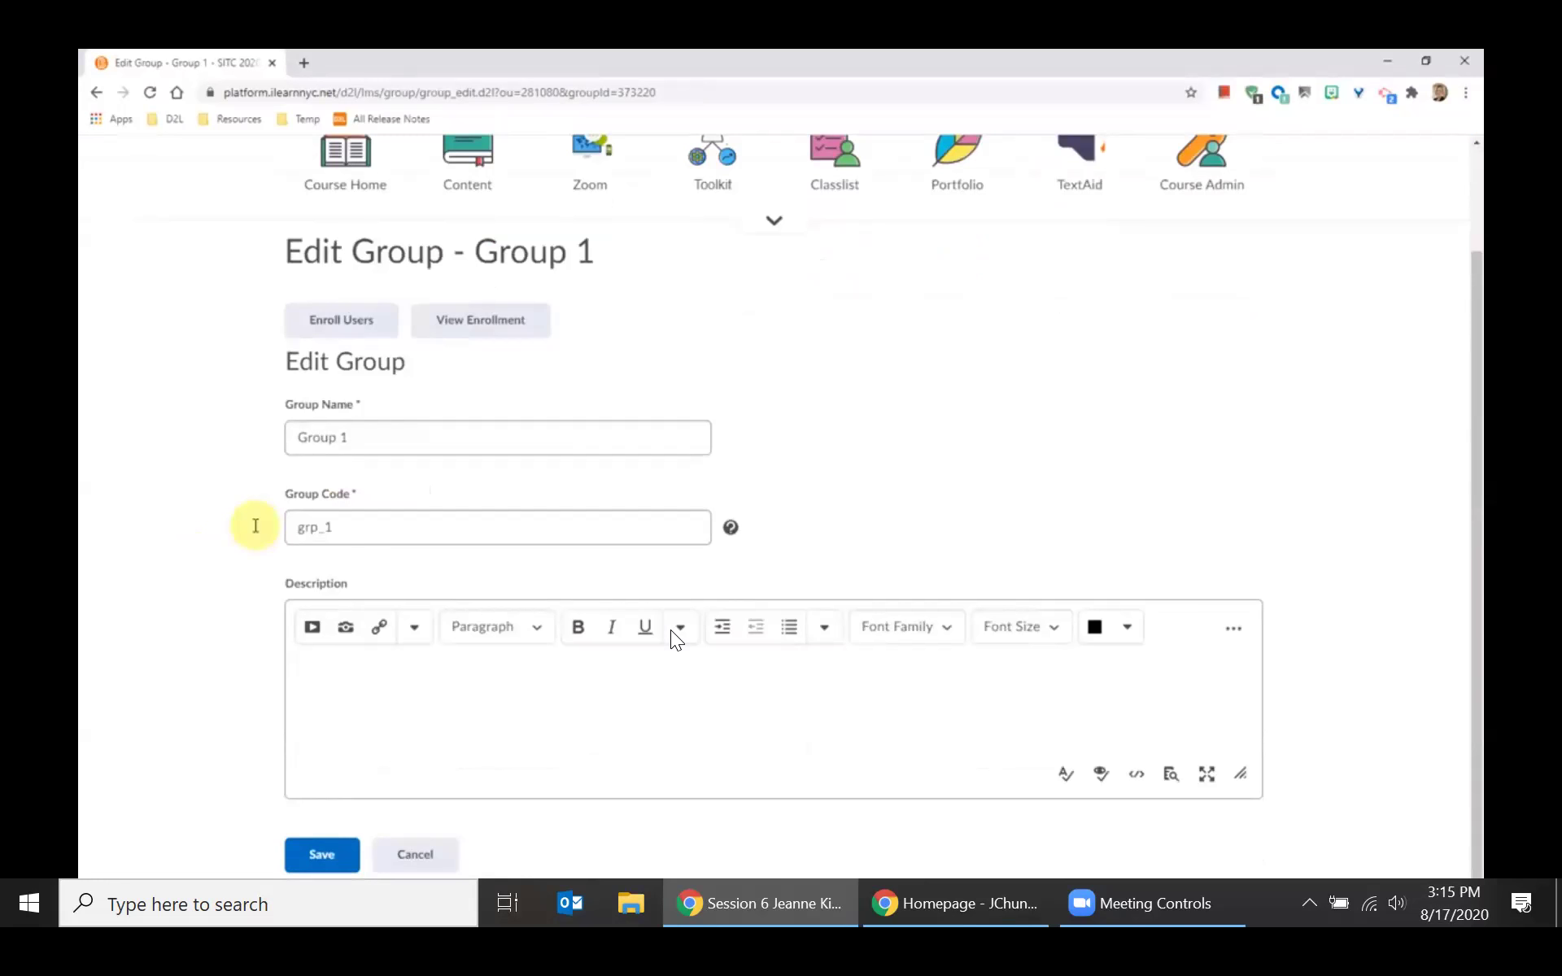
{"action": "left_click", "coordinate": [332, 332]}
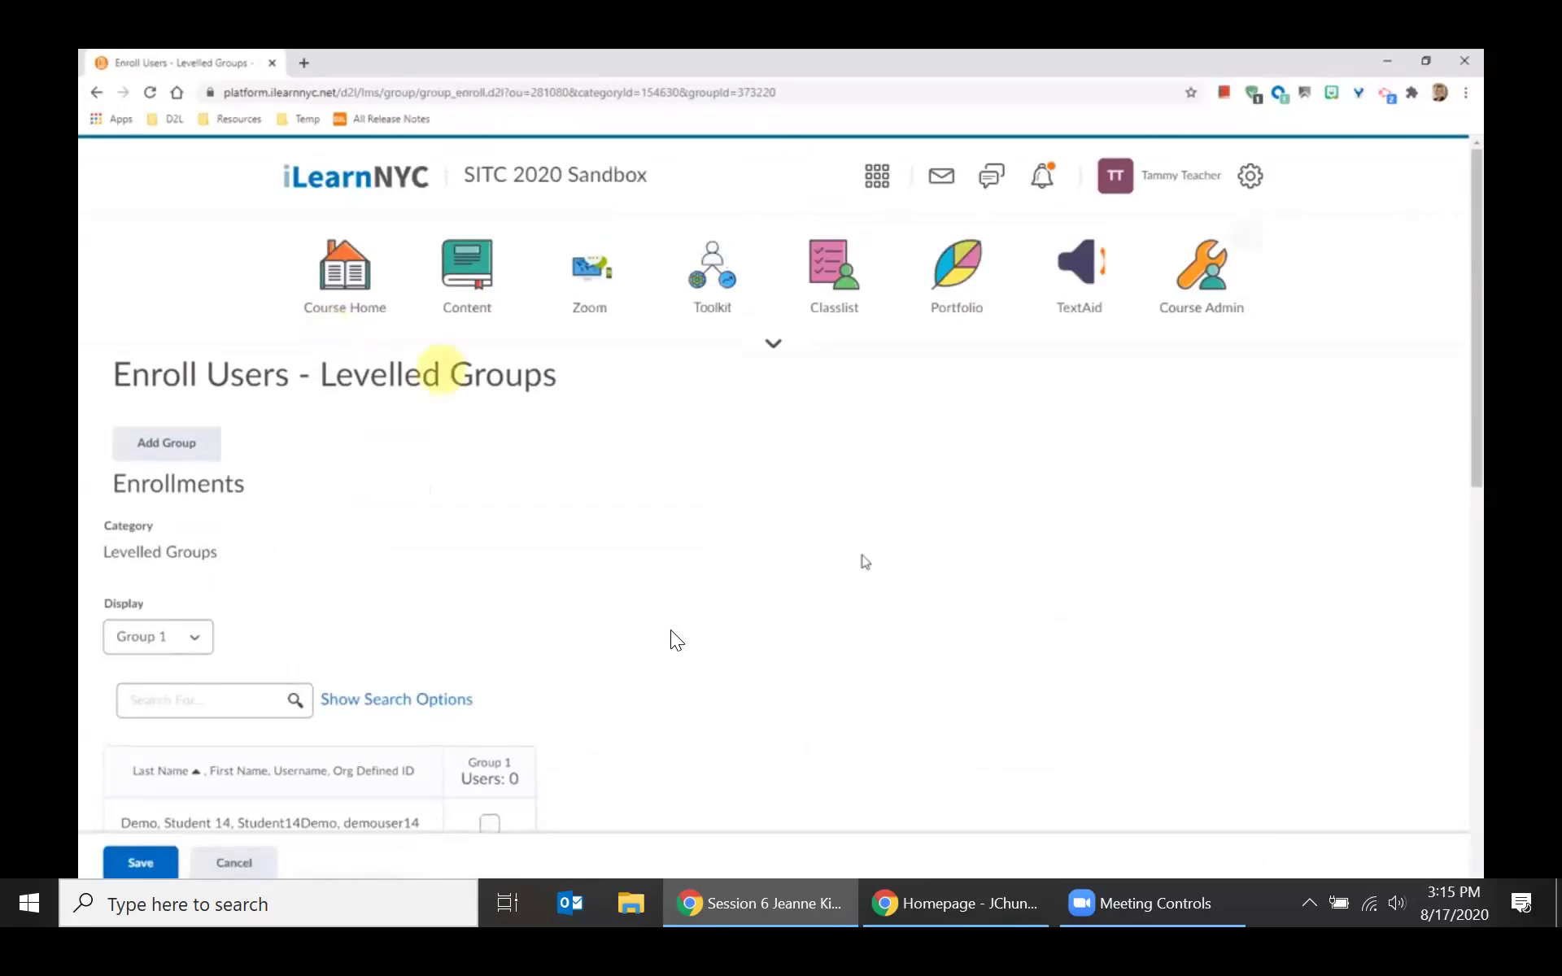
{"action": "scroll", "coordinate": [600, 527], "scroll_direction": "down", "scroll_amount": 2}
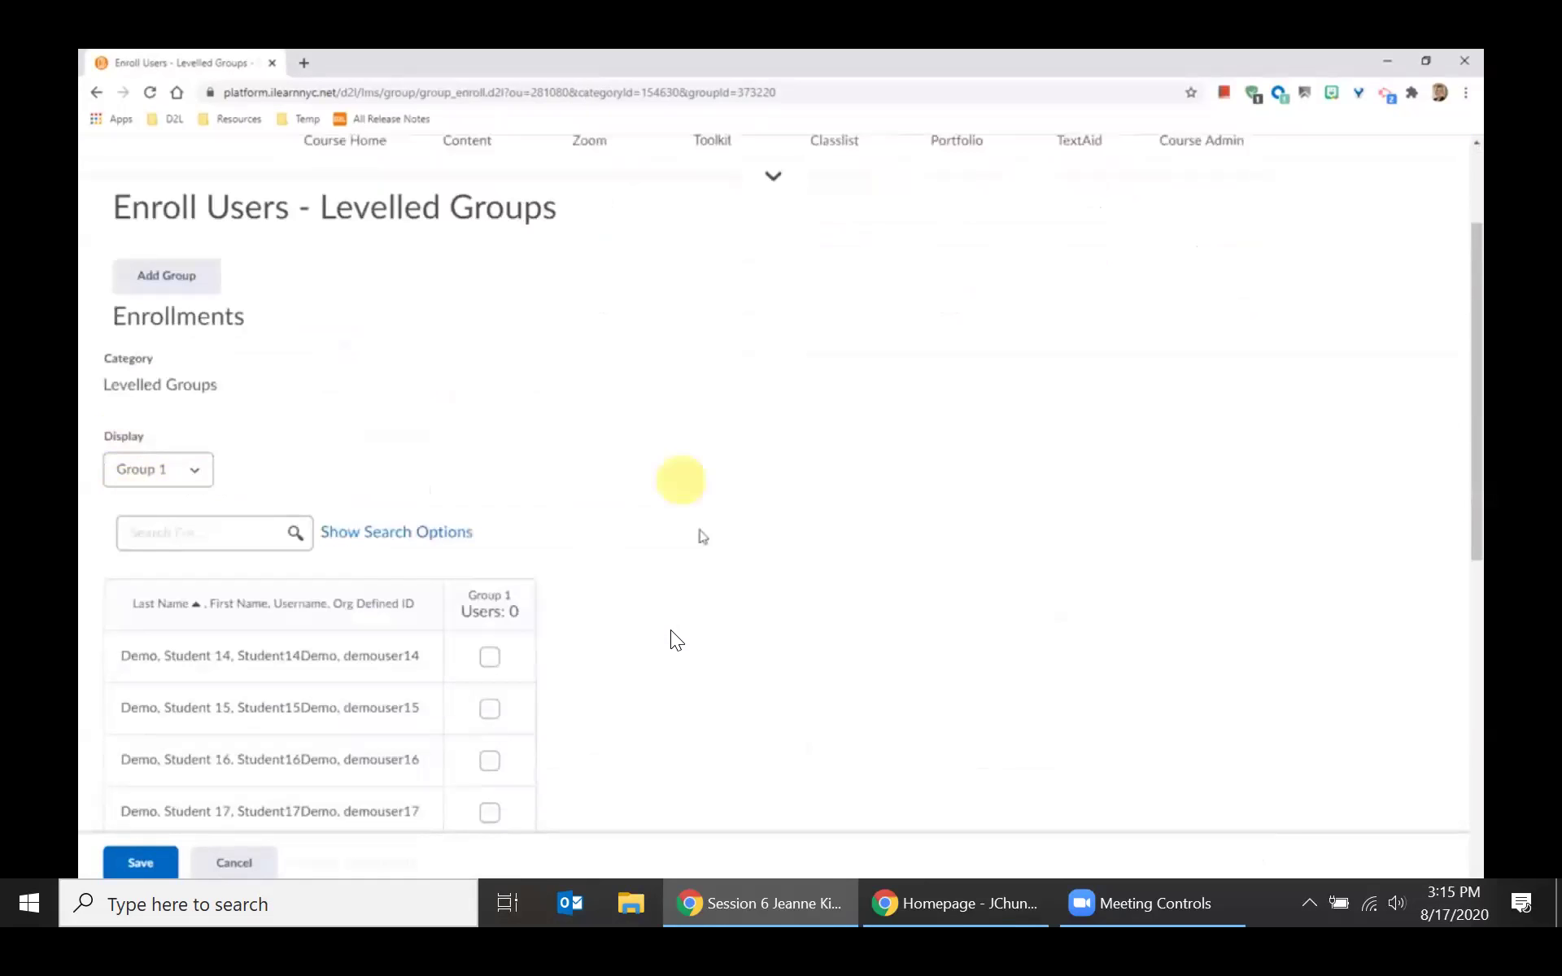
{"action": "scroll", "coordinate": [698, 530], "scroll_direction": "down", "scroll_amount": 3}
{"action": "scroll", "coordinate": [703, 536], "scroll_direction": "down", "scroll_amount": 6}
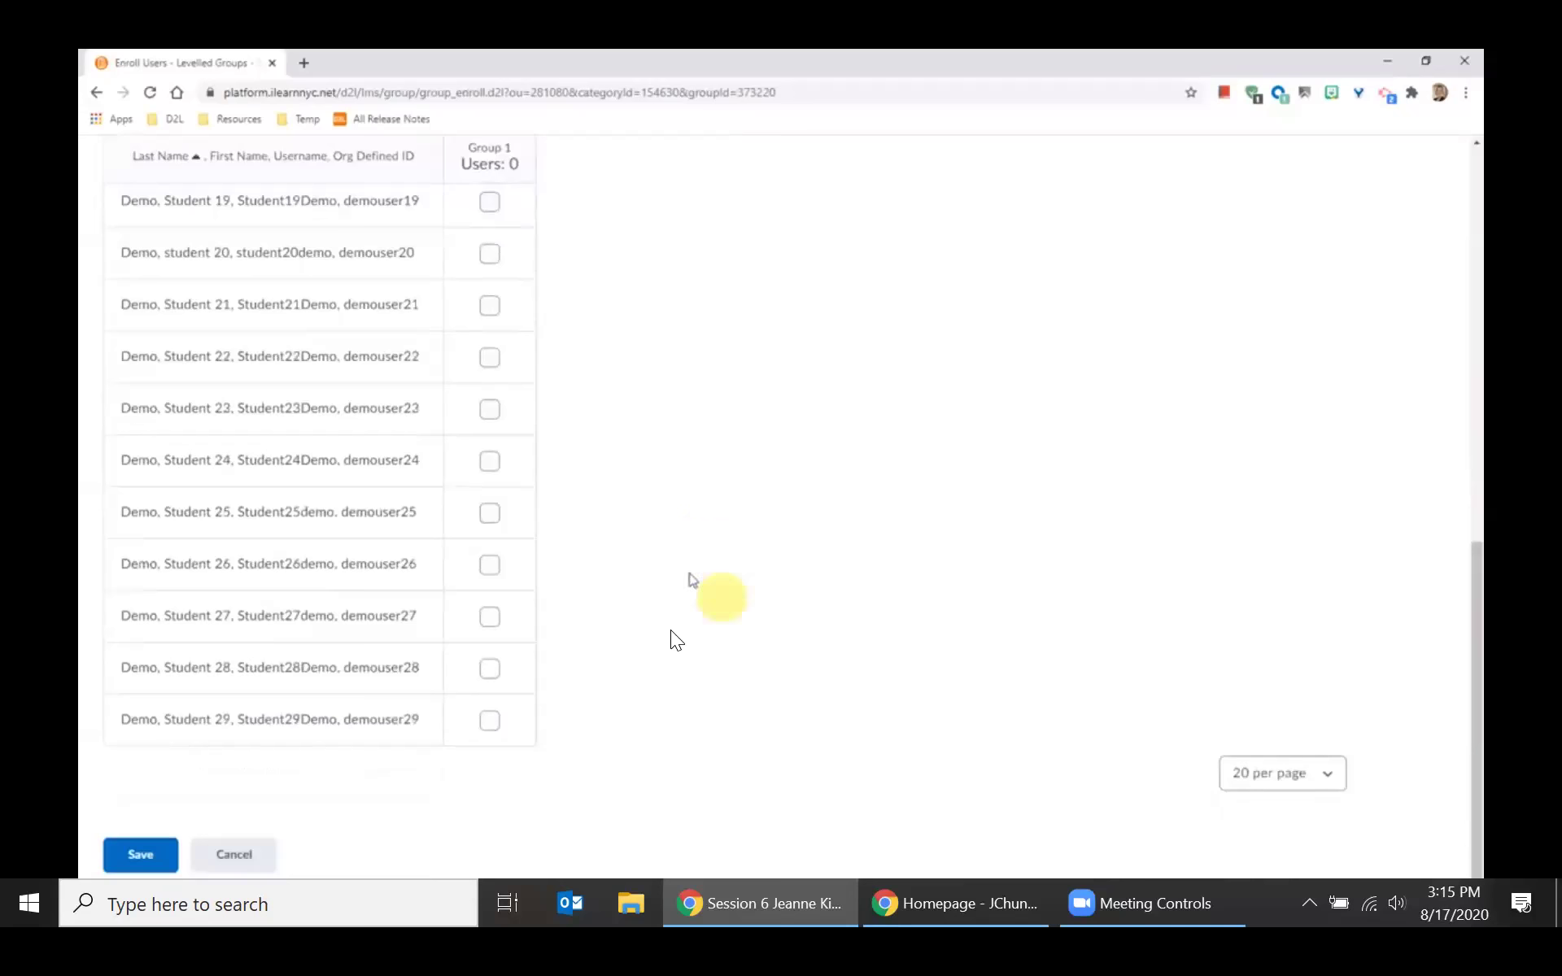
Select demo students 14, 15, 18, 20 and 22 for enrollment in Group 1.
{"action": "scroll", "coordinate": [698, 573], "scroll_direction": "up", "scroll_amount": 4}
{"action": "scroll", "coordinate": [700, 576], "scroll_direction": "up", "scroll_amount": 1}
{"action": "left_click", "coordinate": [492, 356]}
{"action": "left_click", "coordinate": [506, 412]}
{"action": "left_click", "coordinate": [507, 567]}
{"action": "left_click", "coordinate": [508, 671]}
{"action": "scroll", "coordinate": [512, 648], "scroll_direction": "down", "scroll_amount": 2}
{"action": "left_click", "coordinate": [508, 609]}
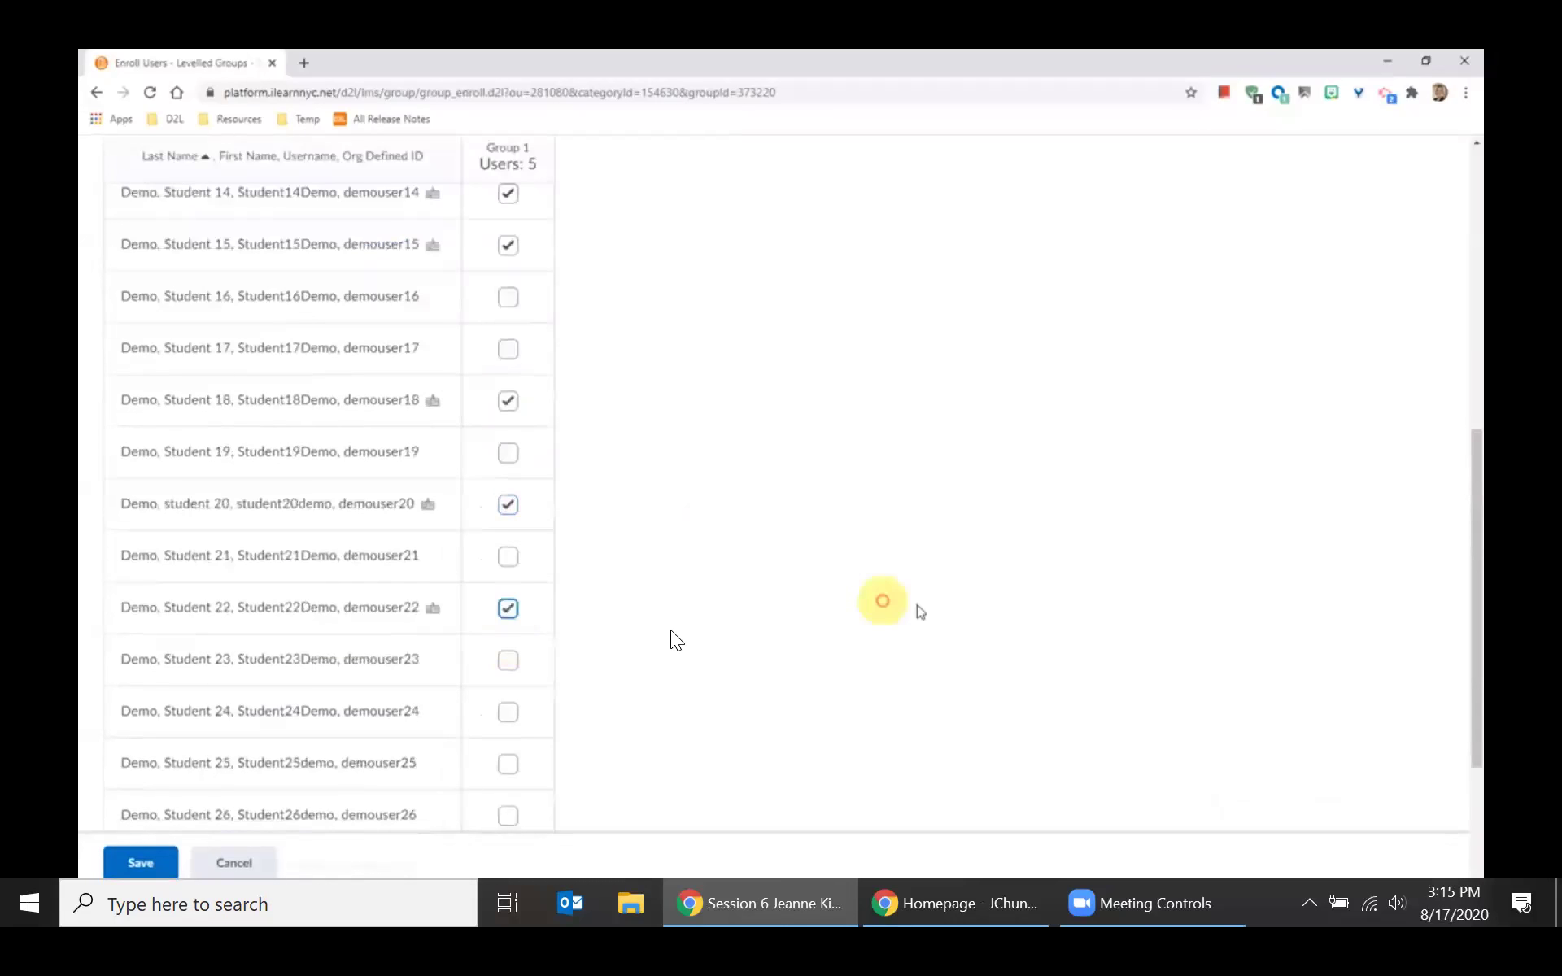
Add demo student 25 to the Group 1 selection and save the enrollment.
{"action": "scroll", "coordinate": [579, 610], "scroll_direction": "down", "scroll_amount": 2}
{"action": "left_click", "coordinate": [508, 596]}
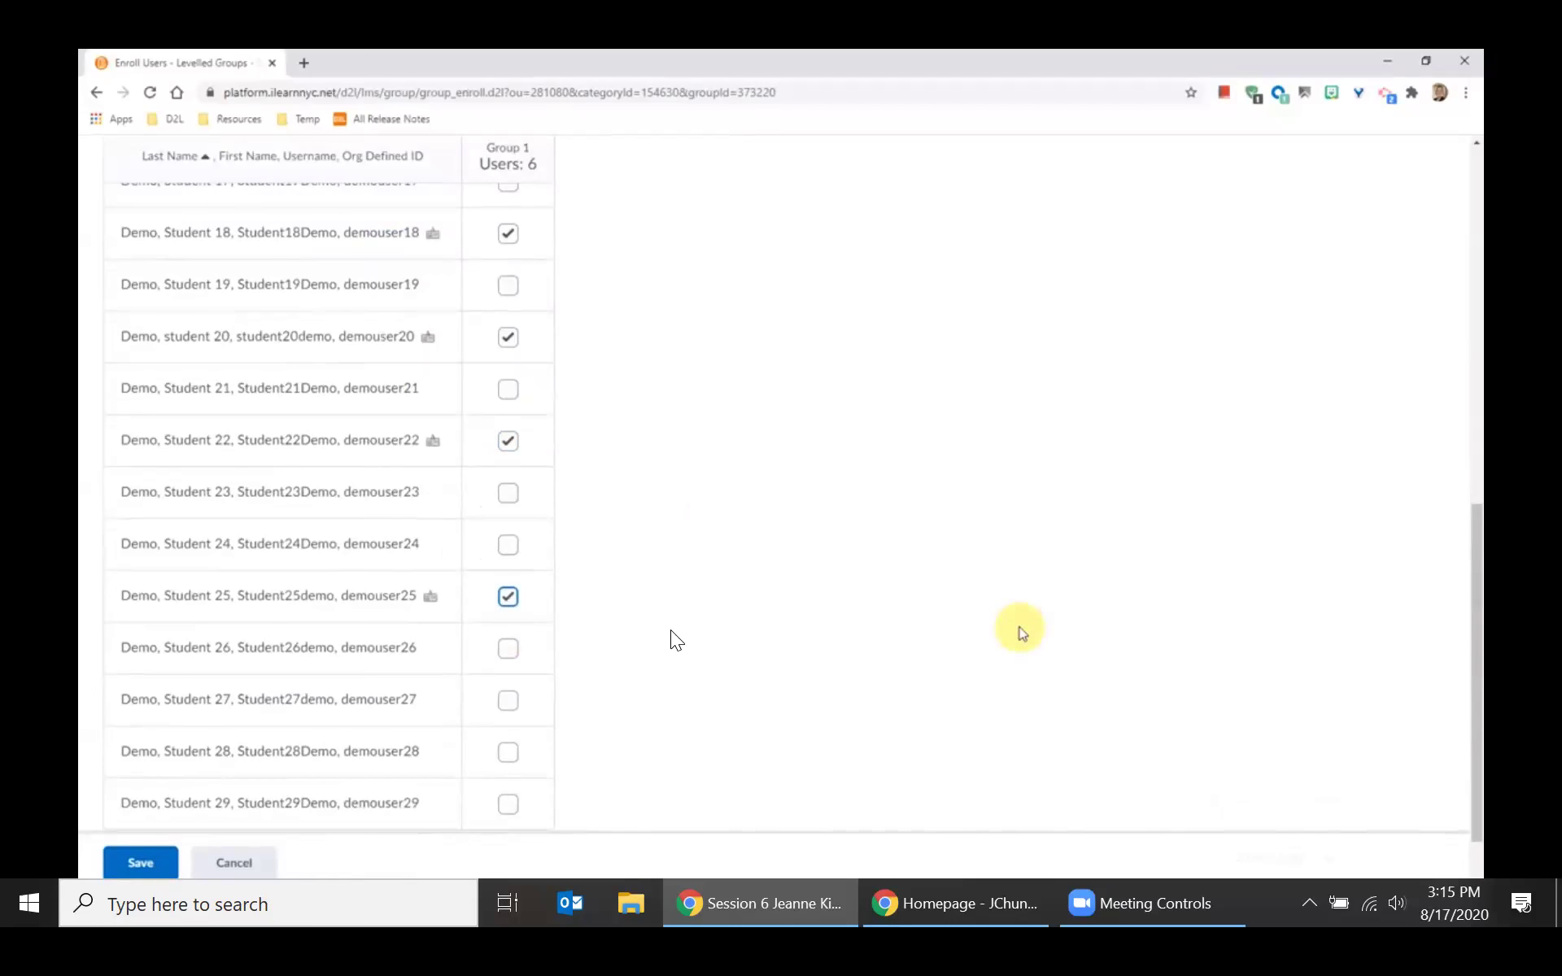
{"action": "scroll", "coordinate": [1005, 625], "scroll_direction": "up", "scroll_amount": 7}
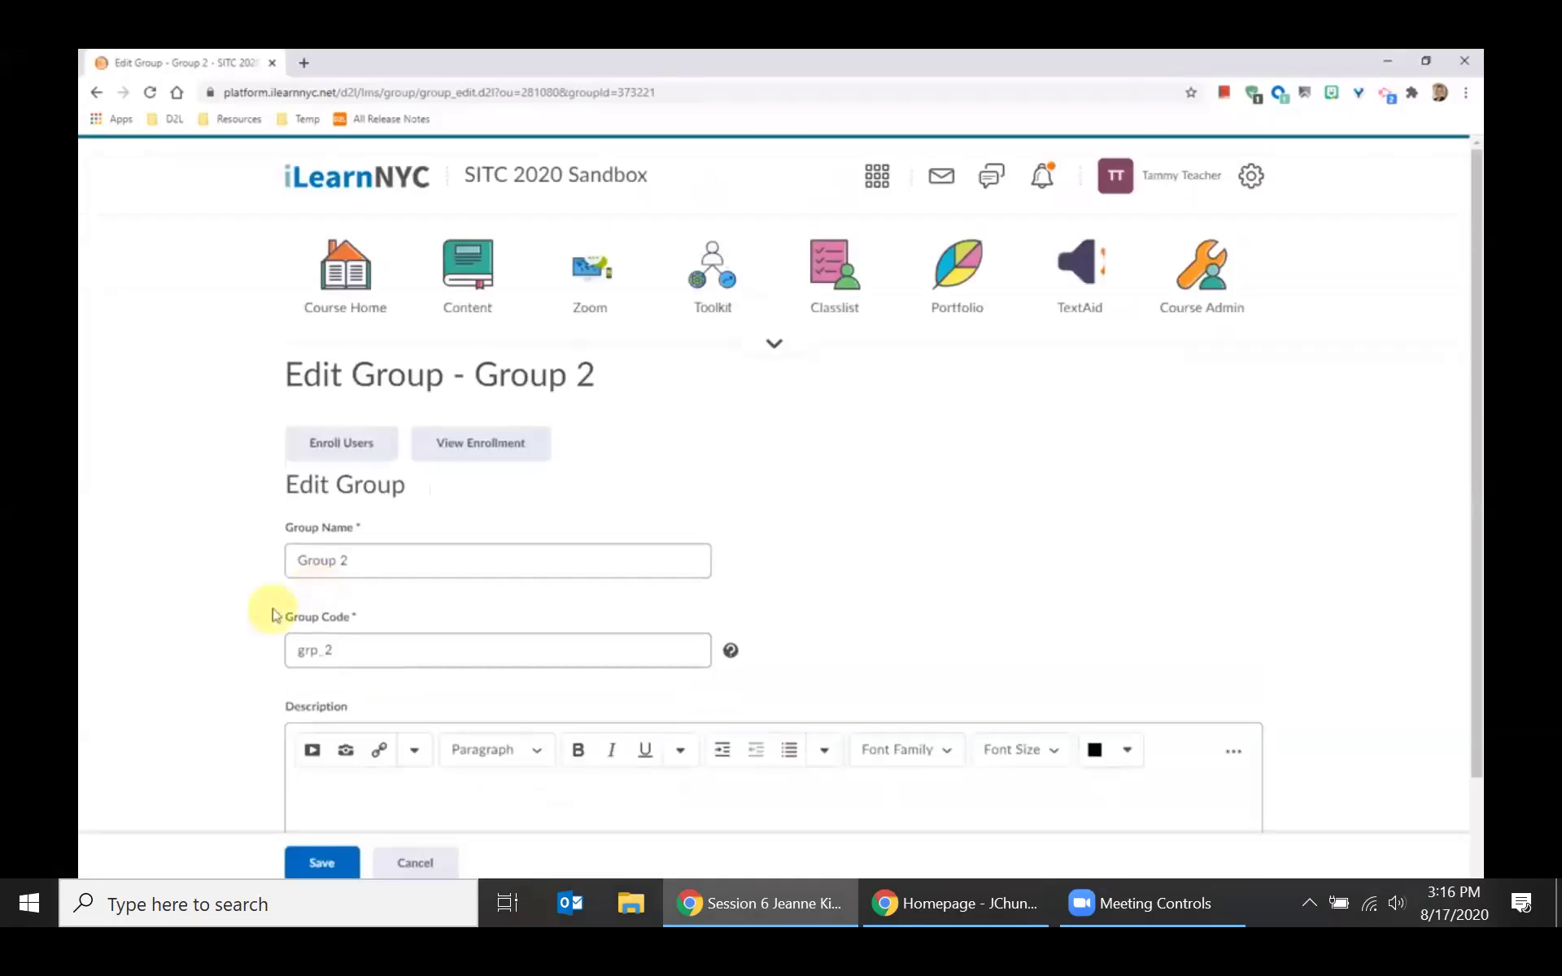
Enroll demo students 25, 26, 27, 28 and 29 in Group 2 and save the enrollment.
{"action": "left_click", "coordinate": [330, 439]}
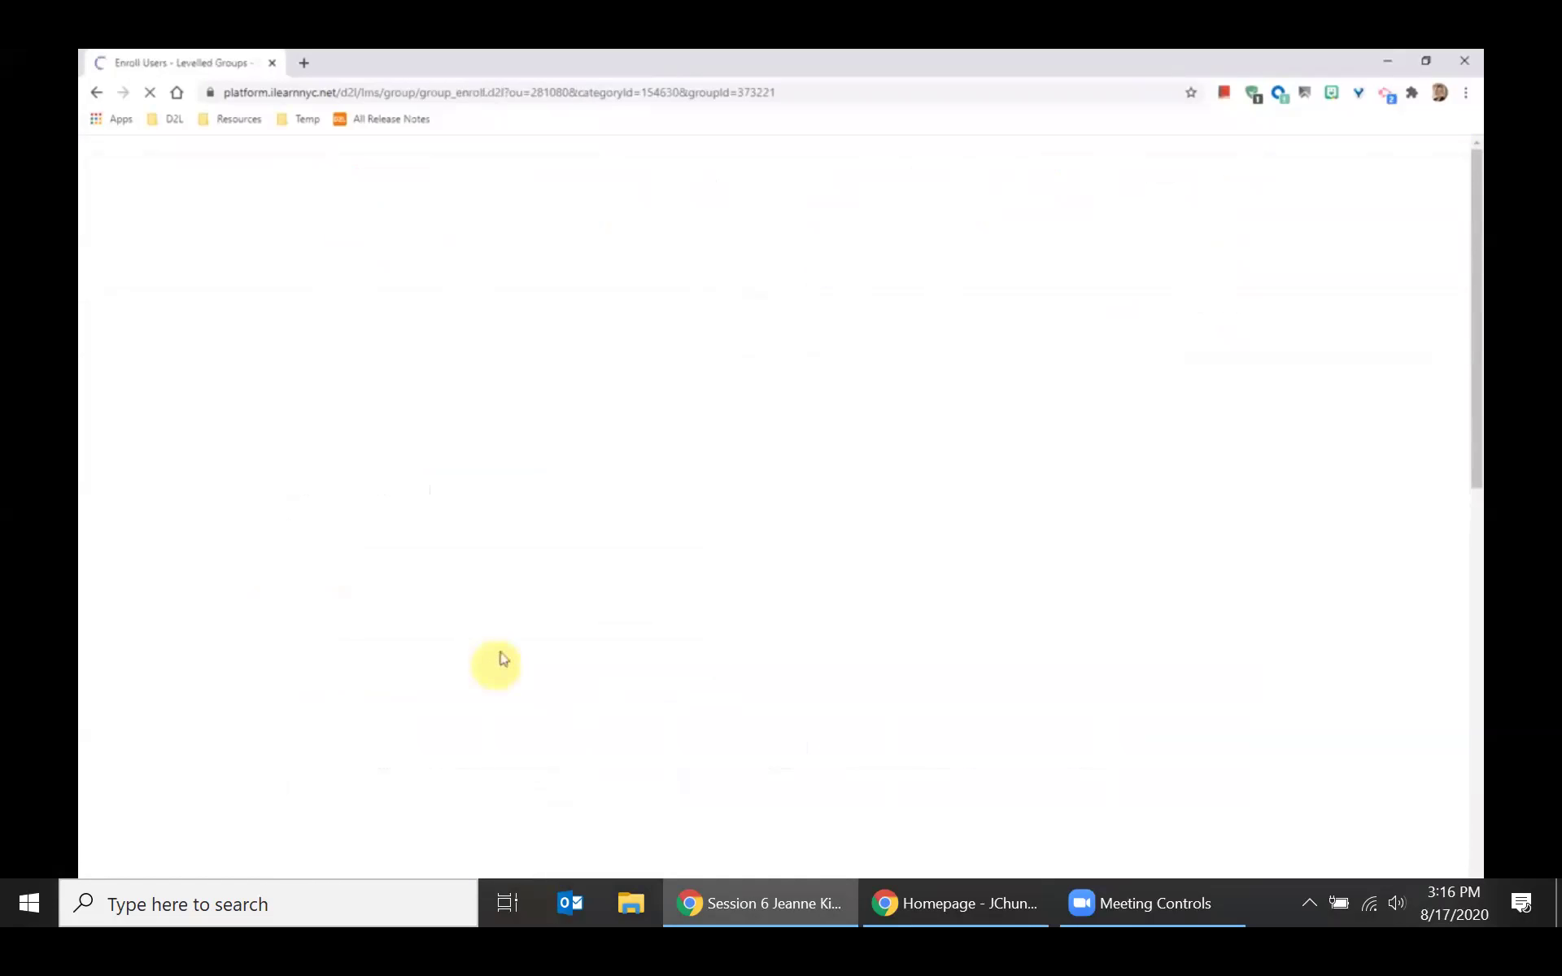
{"action": "scroll", "coordinate": [523, 646], "scroll_direction": "down", "scroll_amount": 5}
{"action": "left_click", "coordinate": [508, 720]}
{"action": "left_click", "coordinate": [508, 668]}
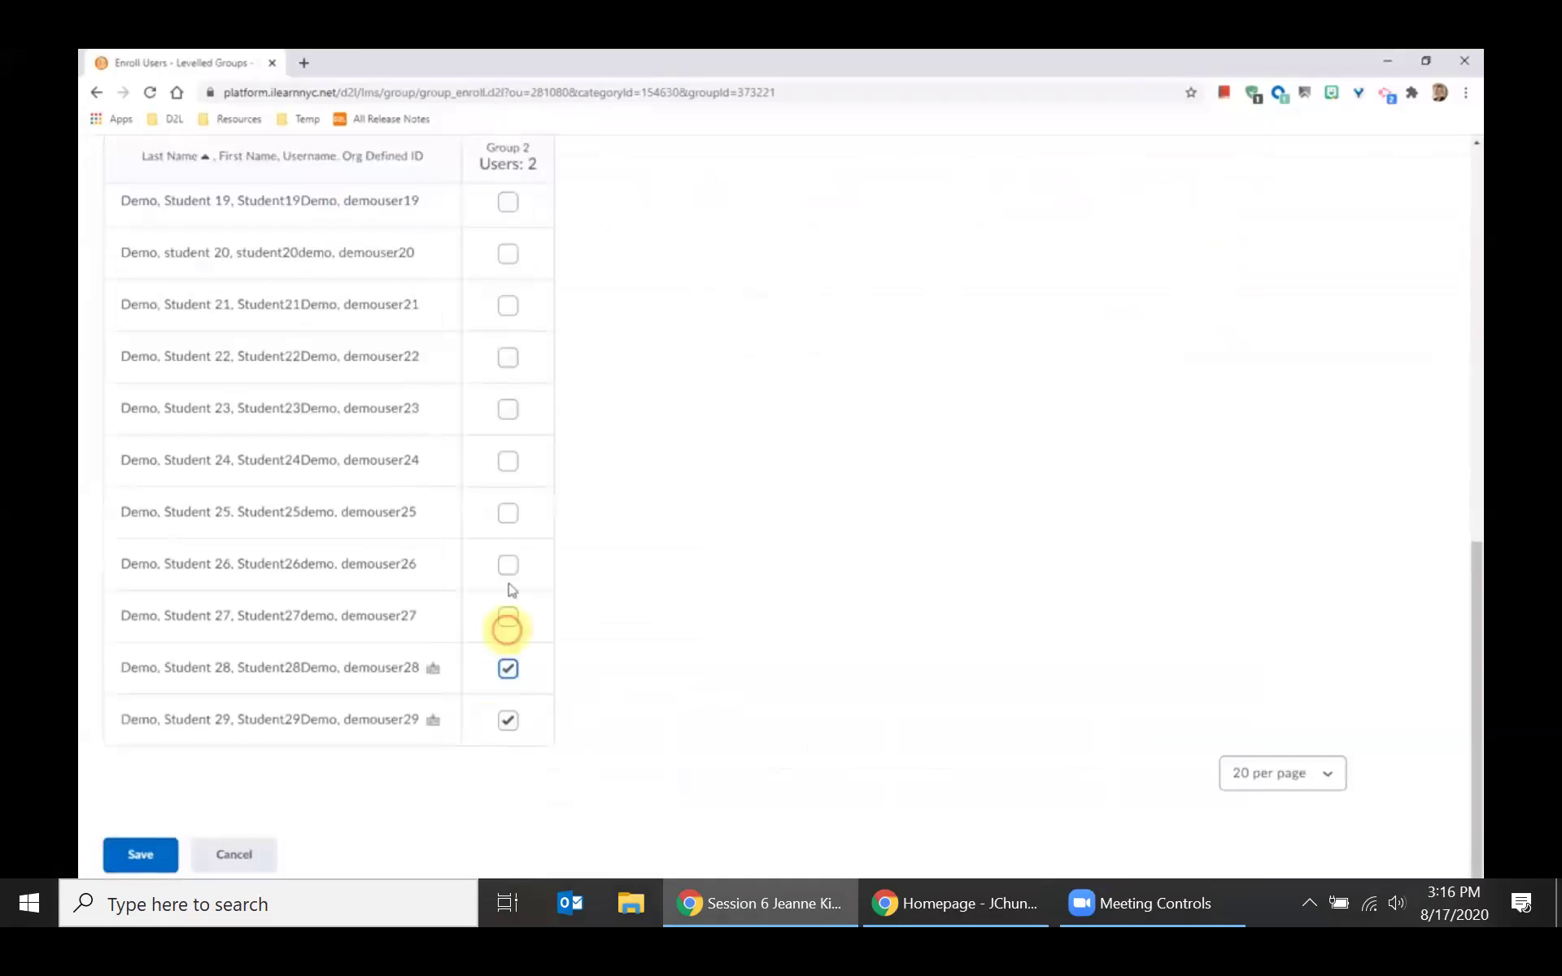
{"action": "left_click", "coordinate": [508, 616]}
{"action": "left_click", "coordinate": [508, 565]}
{"action": "left_click", "coordinate": [508, 513]}
{"action": "left_click", "coordinate": [141, 854]}
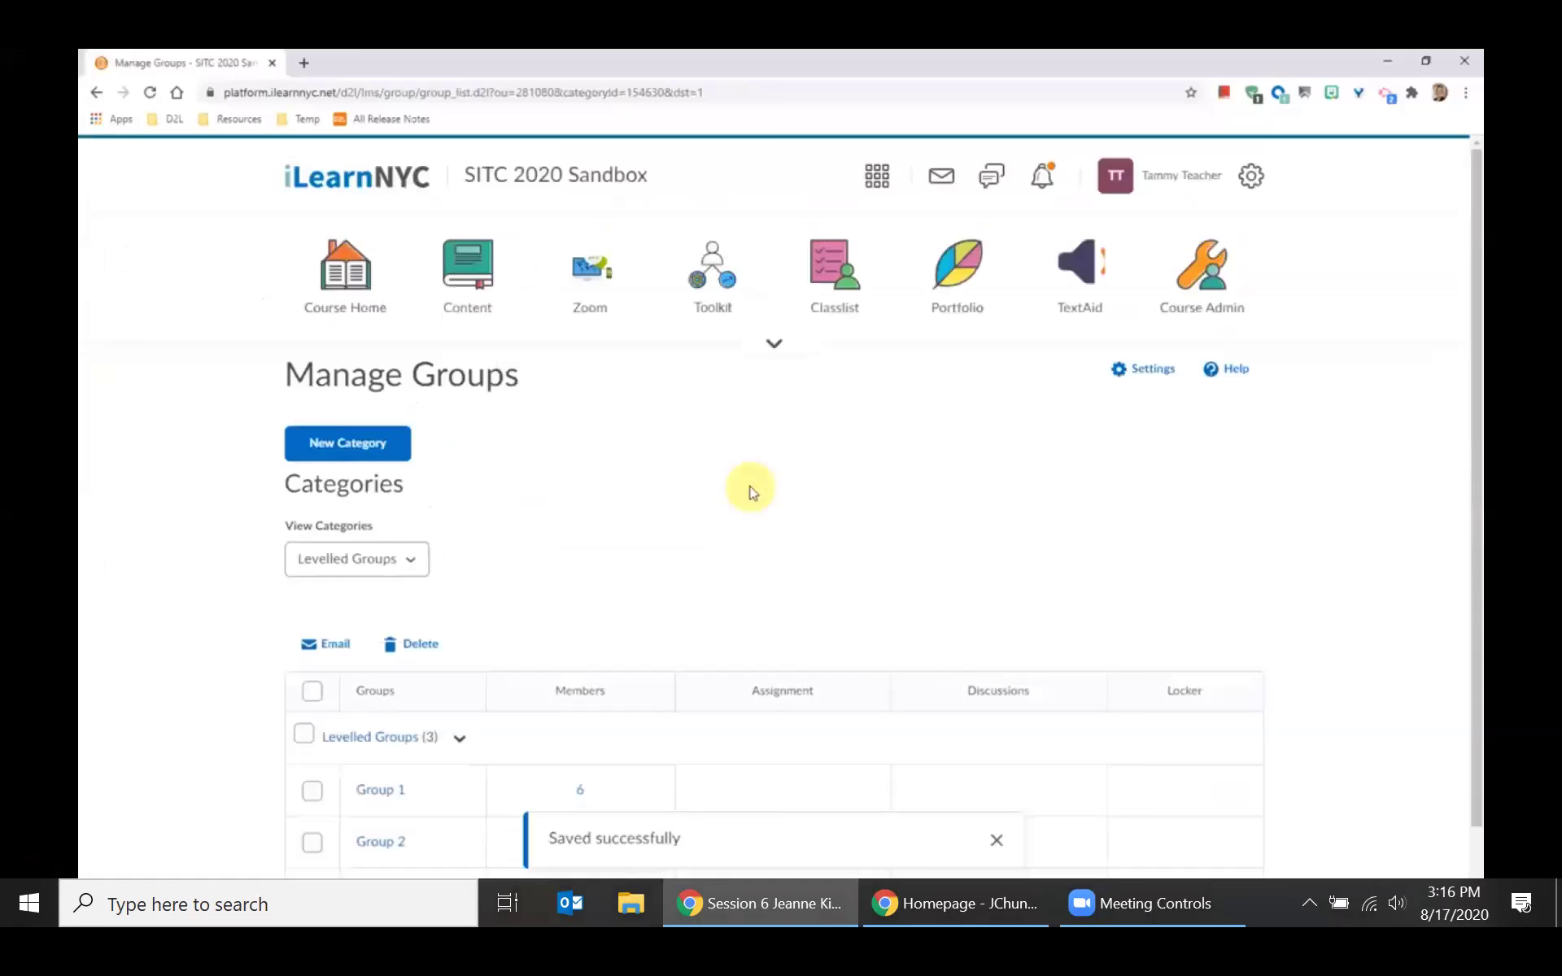
Open user enrollment for Group 3 and select demo students 18, 20, 21, 22 and 23.
{"action": "scroll", "coordinate": [205, 658], "scroll_direction": "down", "scroll_amount": 1}
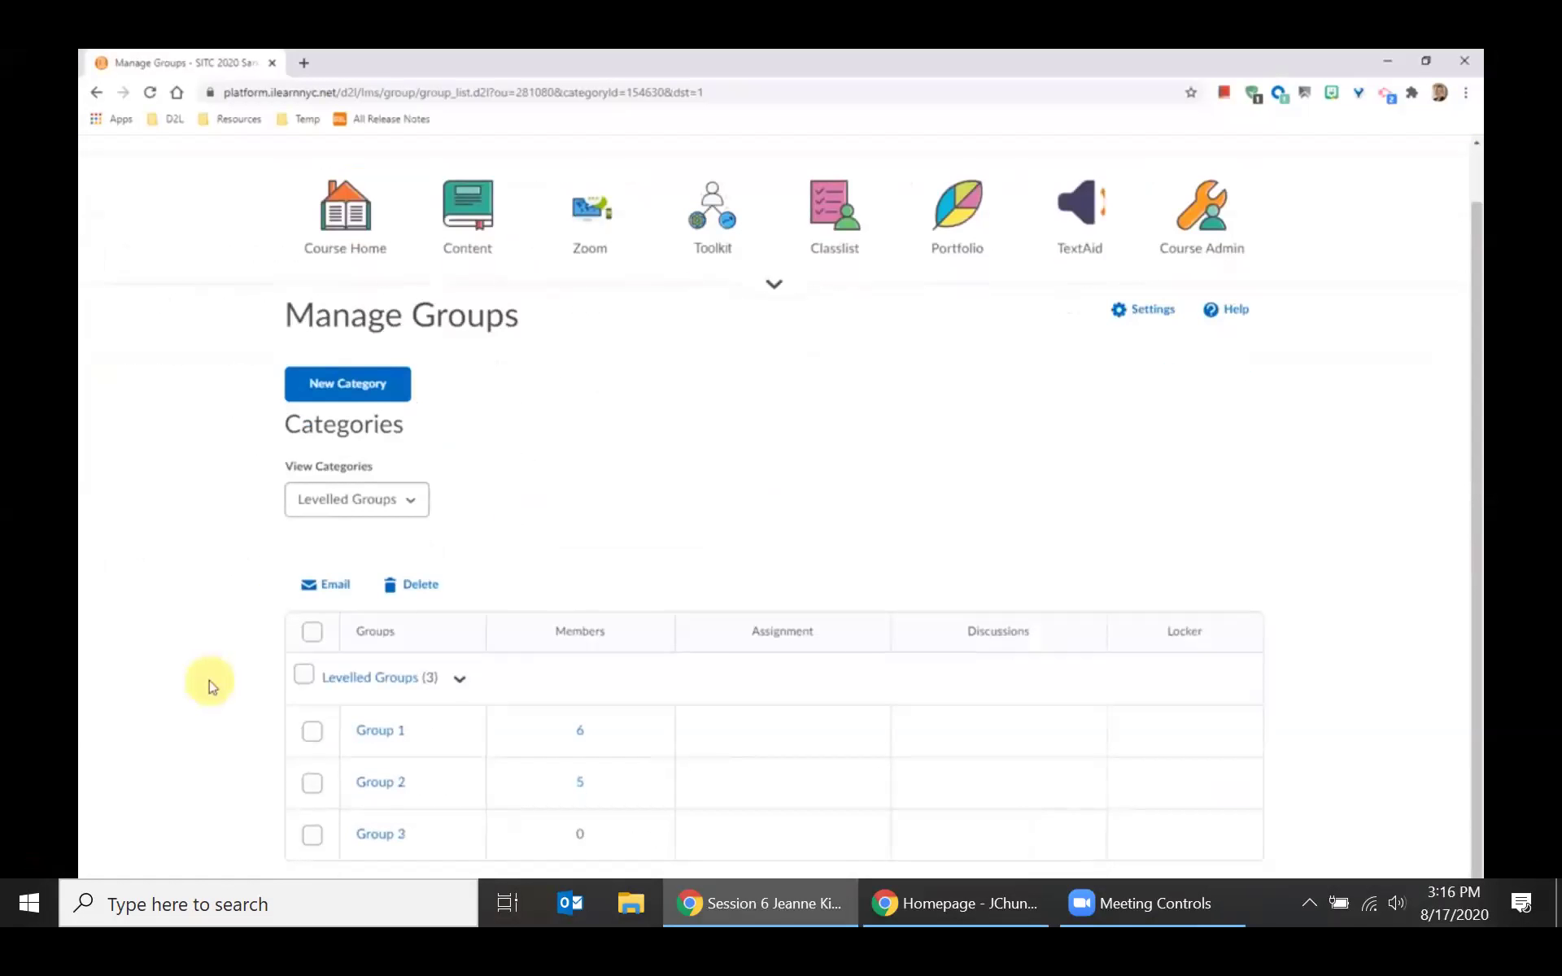
{"action": "left_click", "coordinate": [383, 838]}
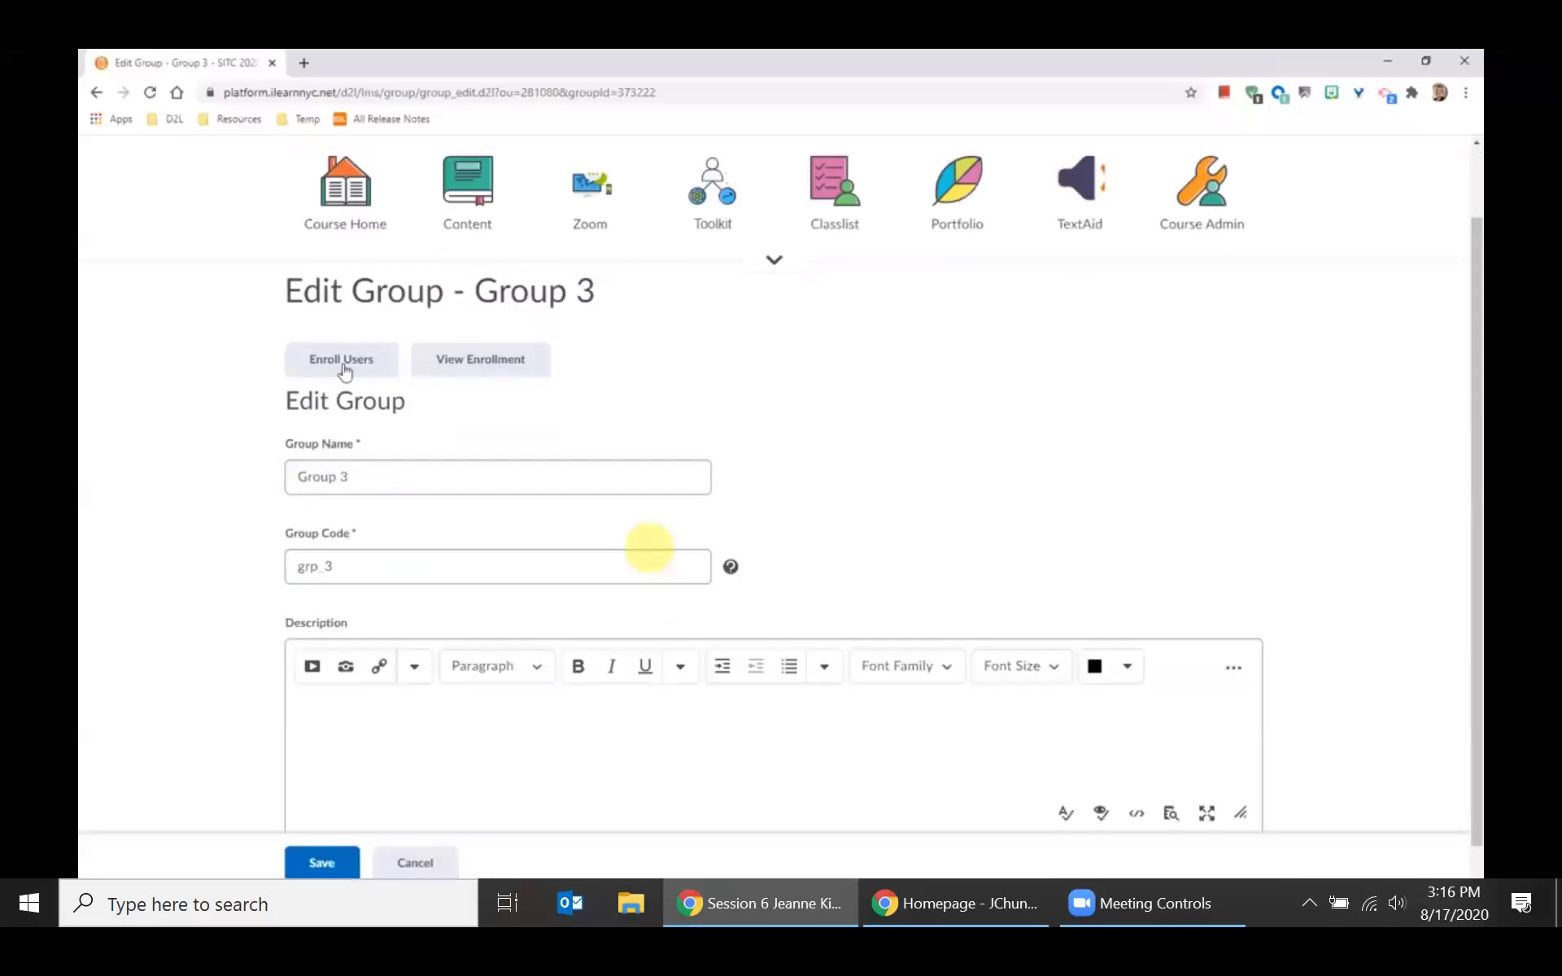
{"action": "left_click", "coordinate": [342, 366]}
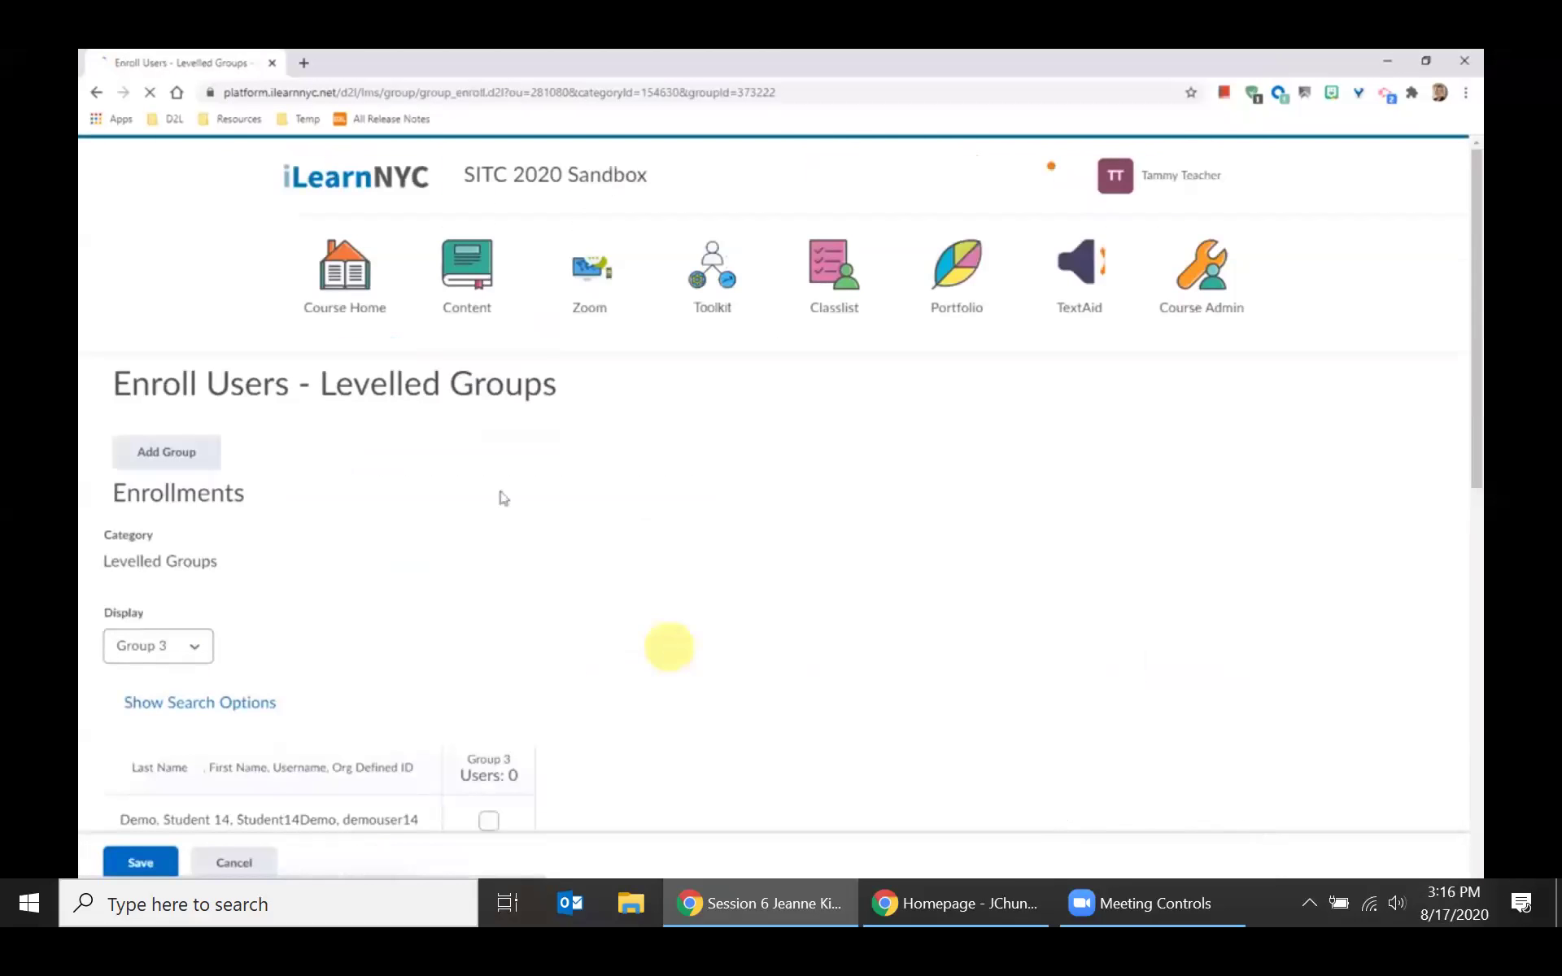
{"action": "scroll", "coordinate": [503, 498], "scroll_direction": "down", "scroll_amount": 8}
{"action": "left_click", "coordinate": [508, 371]}
{"action": "left_click", "coordinate": [508, 527]}
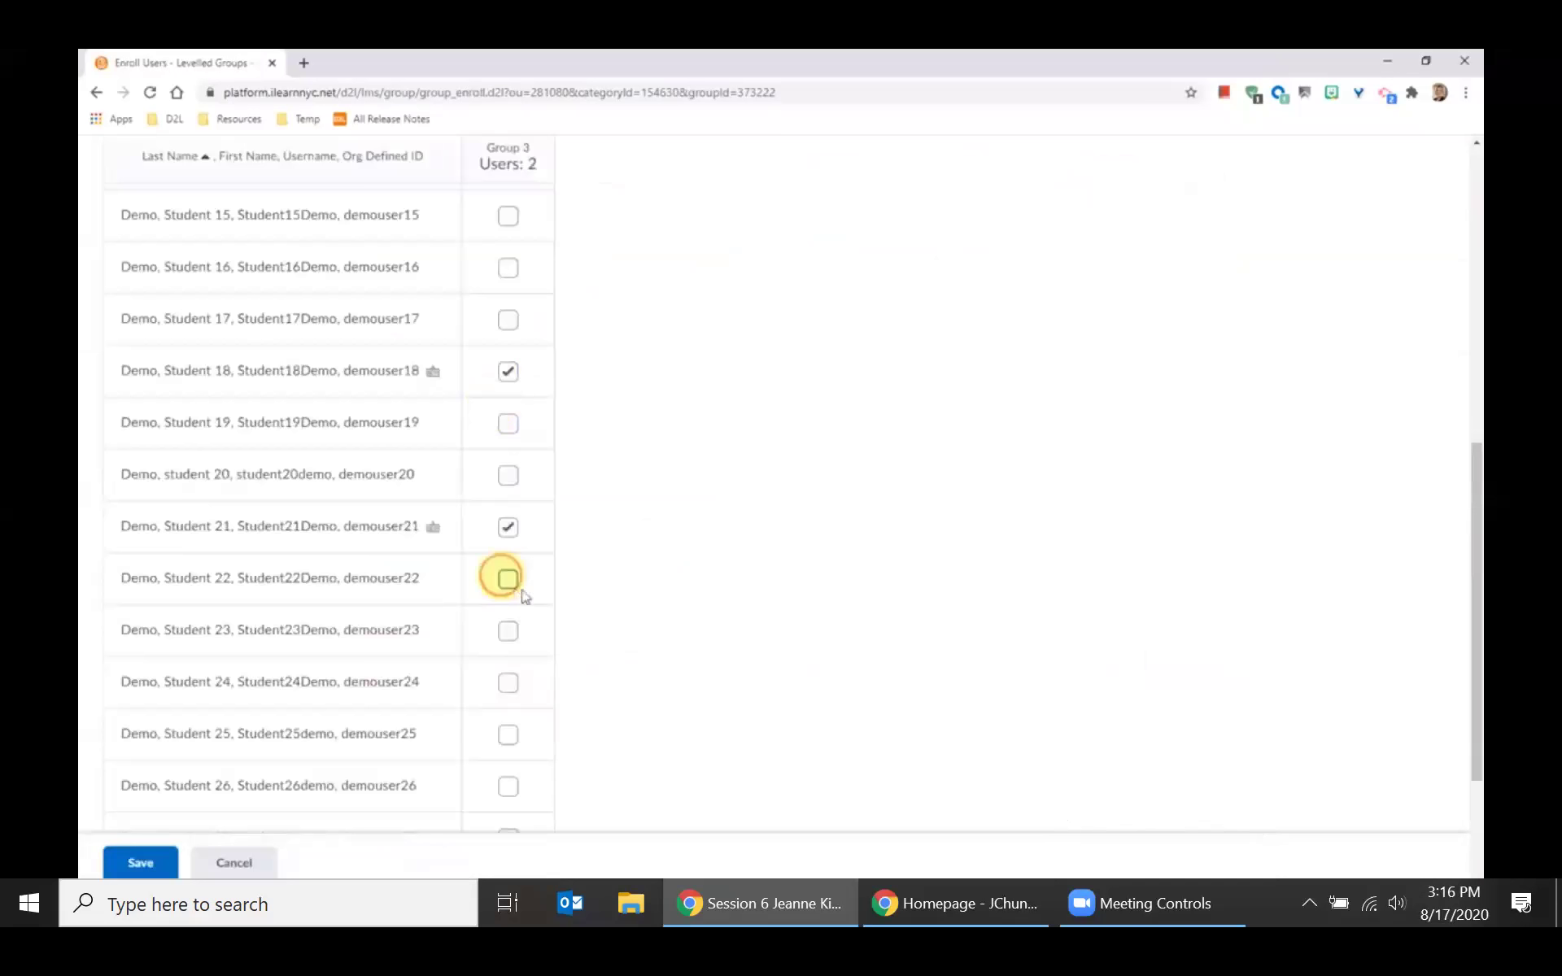
{"action": "left_click", "coordinate": [508, 578]}
{"action": "left_click", "coordinate": [508, 631]}
{"action": "left_click", "coordinate": [508, 475]}
Add demo students 27 and 28 to the Group 3 selection and save the enrollment.
{"action": "scroll", "coordinate": [521, 651], "scroll_direction": "down", "scroll_amount": 3}
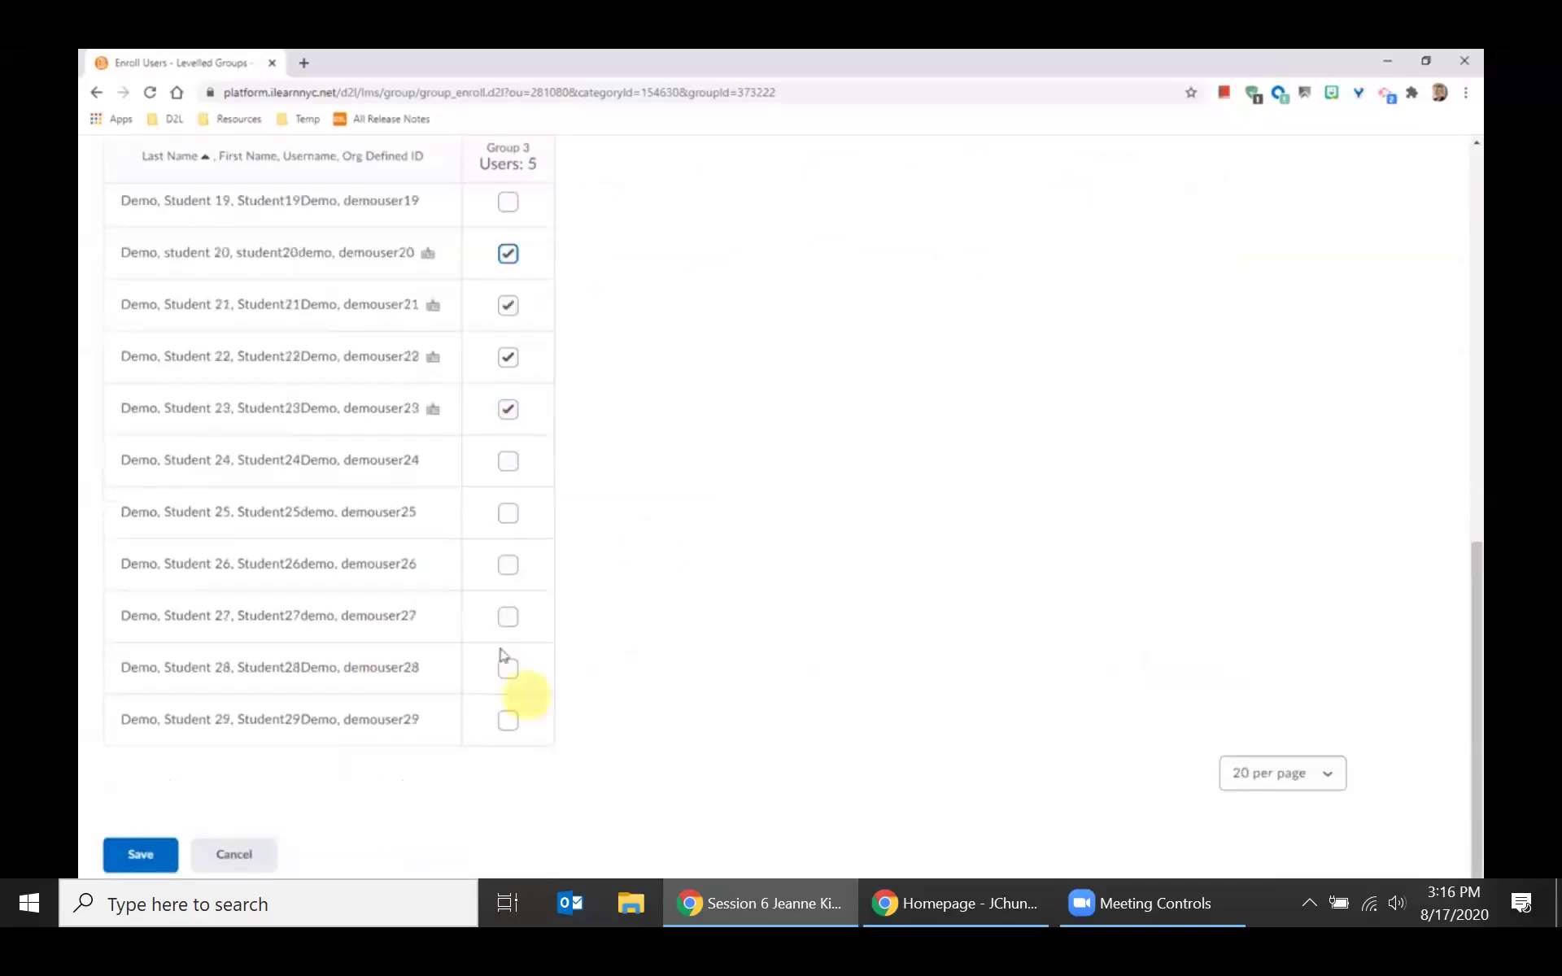
{"action": "left_click", "coordinate": [508, 616]}
{"action": "left_click", "coordinate": [508, 668]}
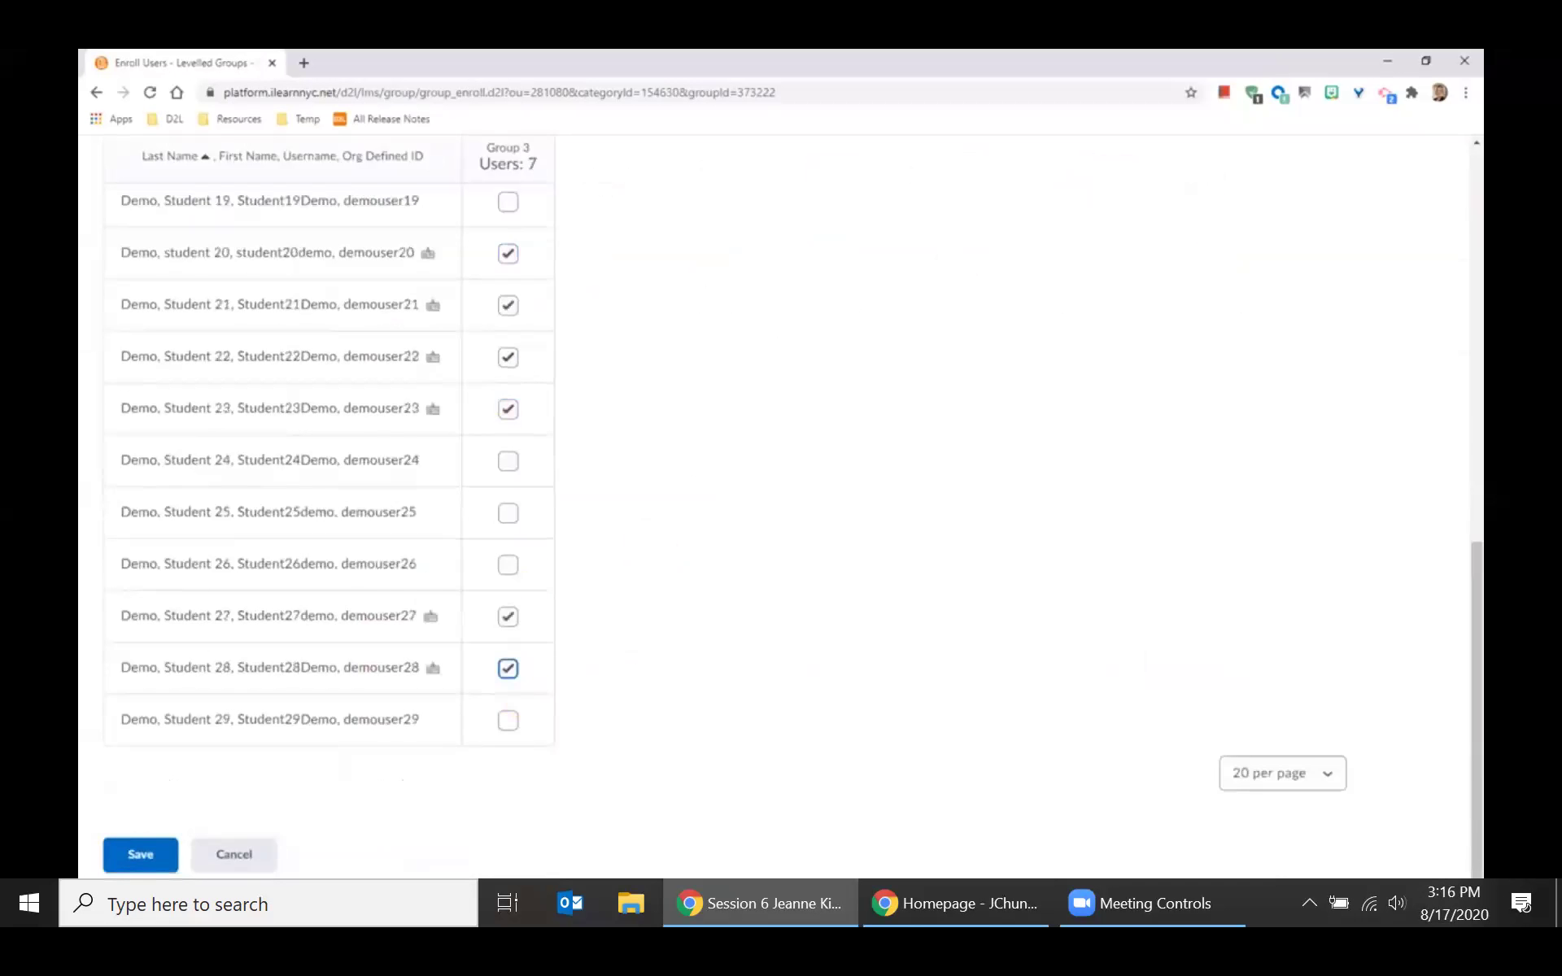
{"action": "key", "text": "Return"}
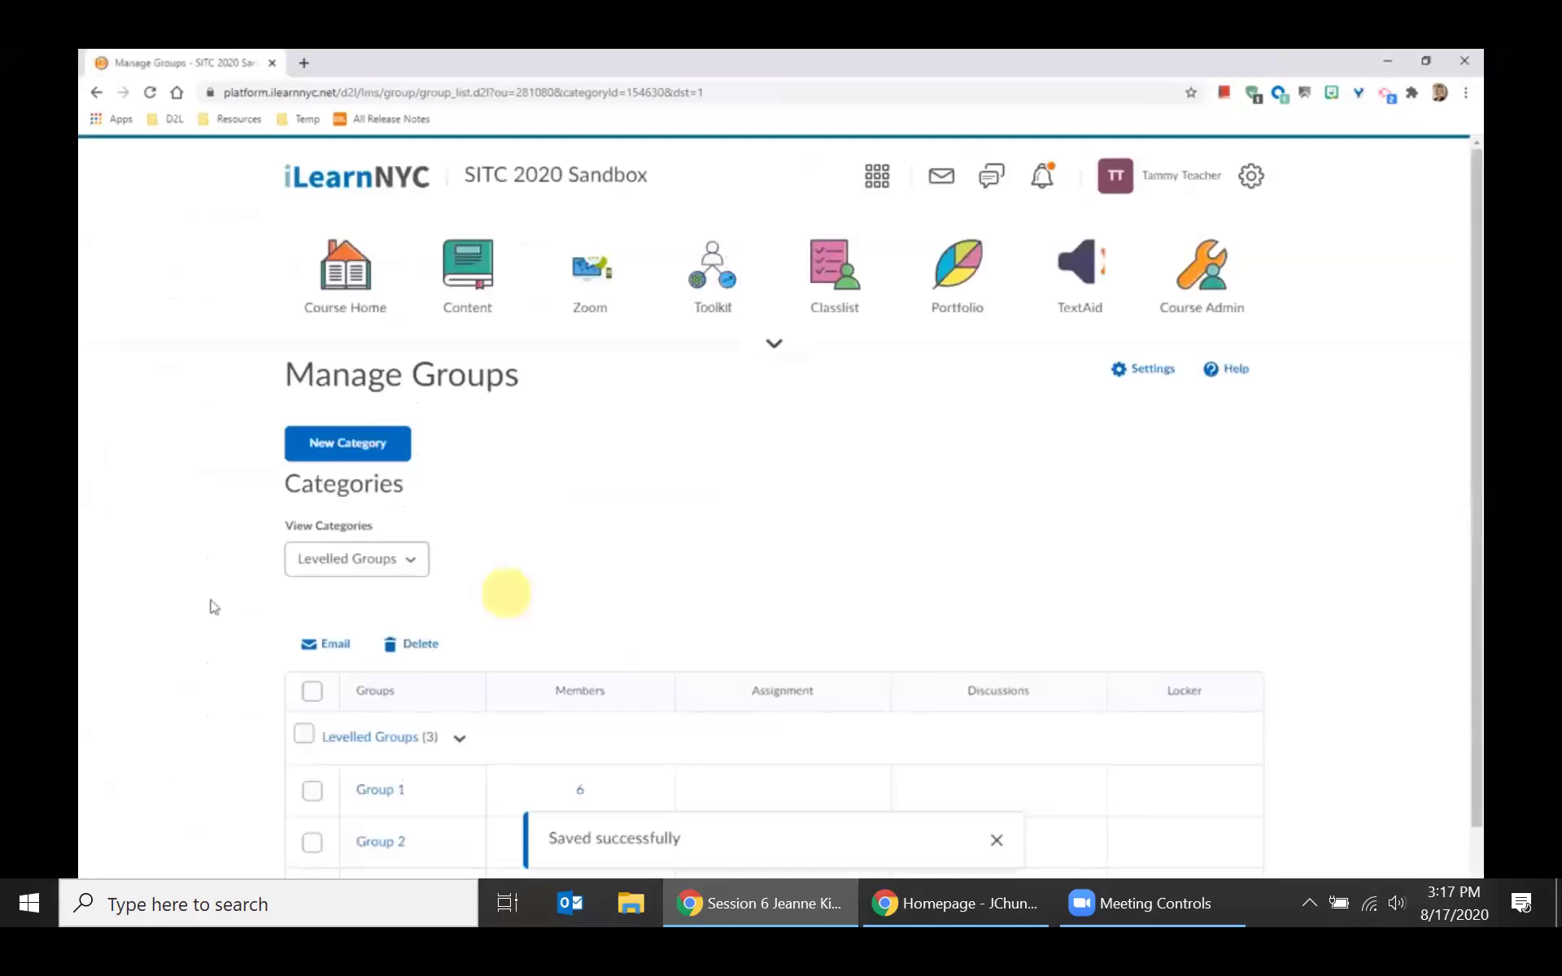
Create a new group category named "ELL" with 1 group and save it.
{"action": "scroll", "coordinate": [203, 667], "scroll_direction": "down", "scroll_amount": 1}
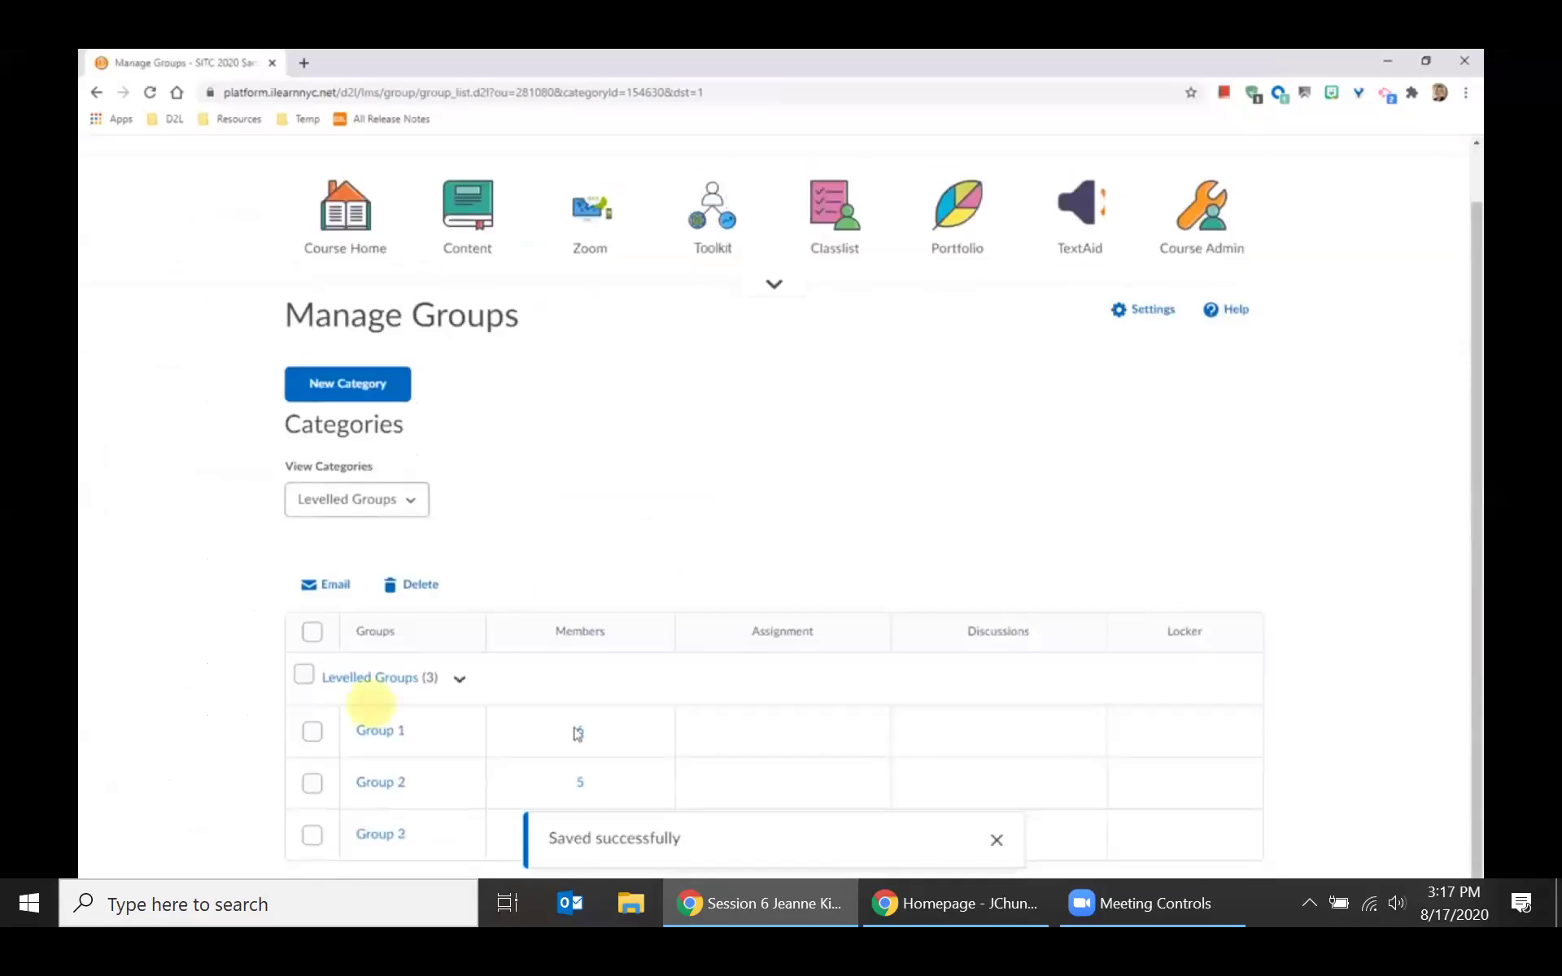
{"action": "mouse_move", "coordinate": [944, 412]}
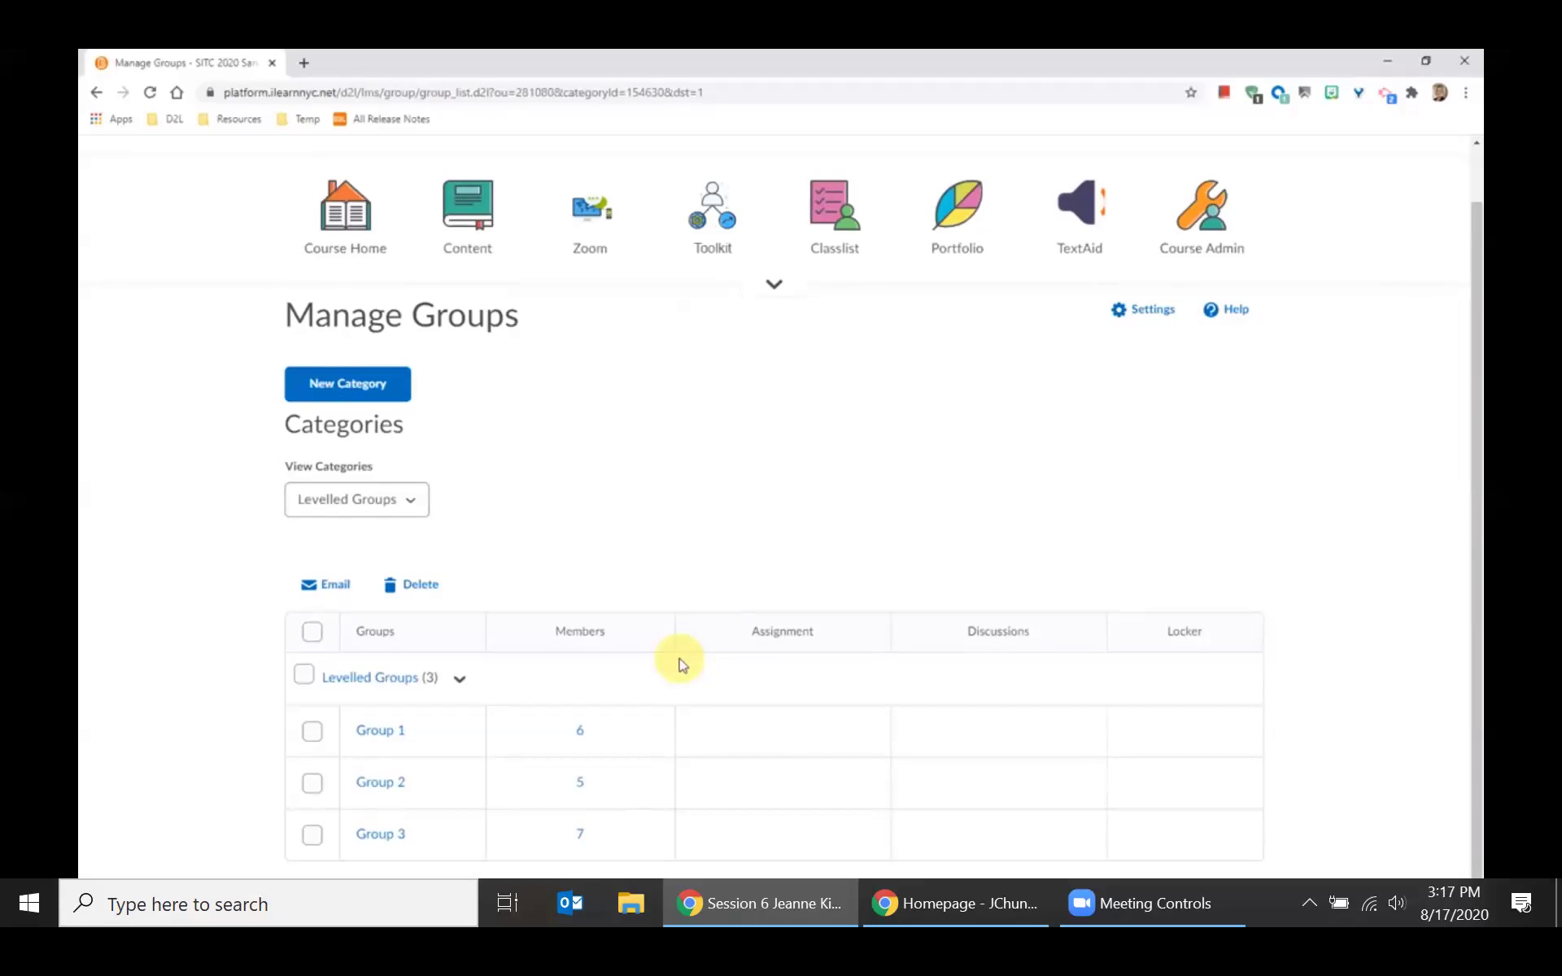
{"action": "mouse_move", "coordinate": [1134, 575]}
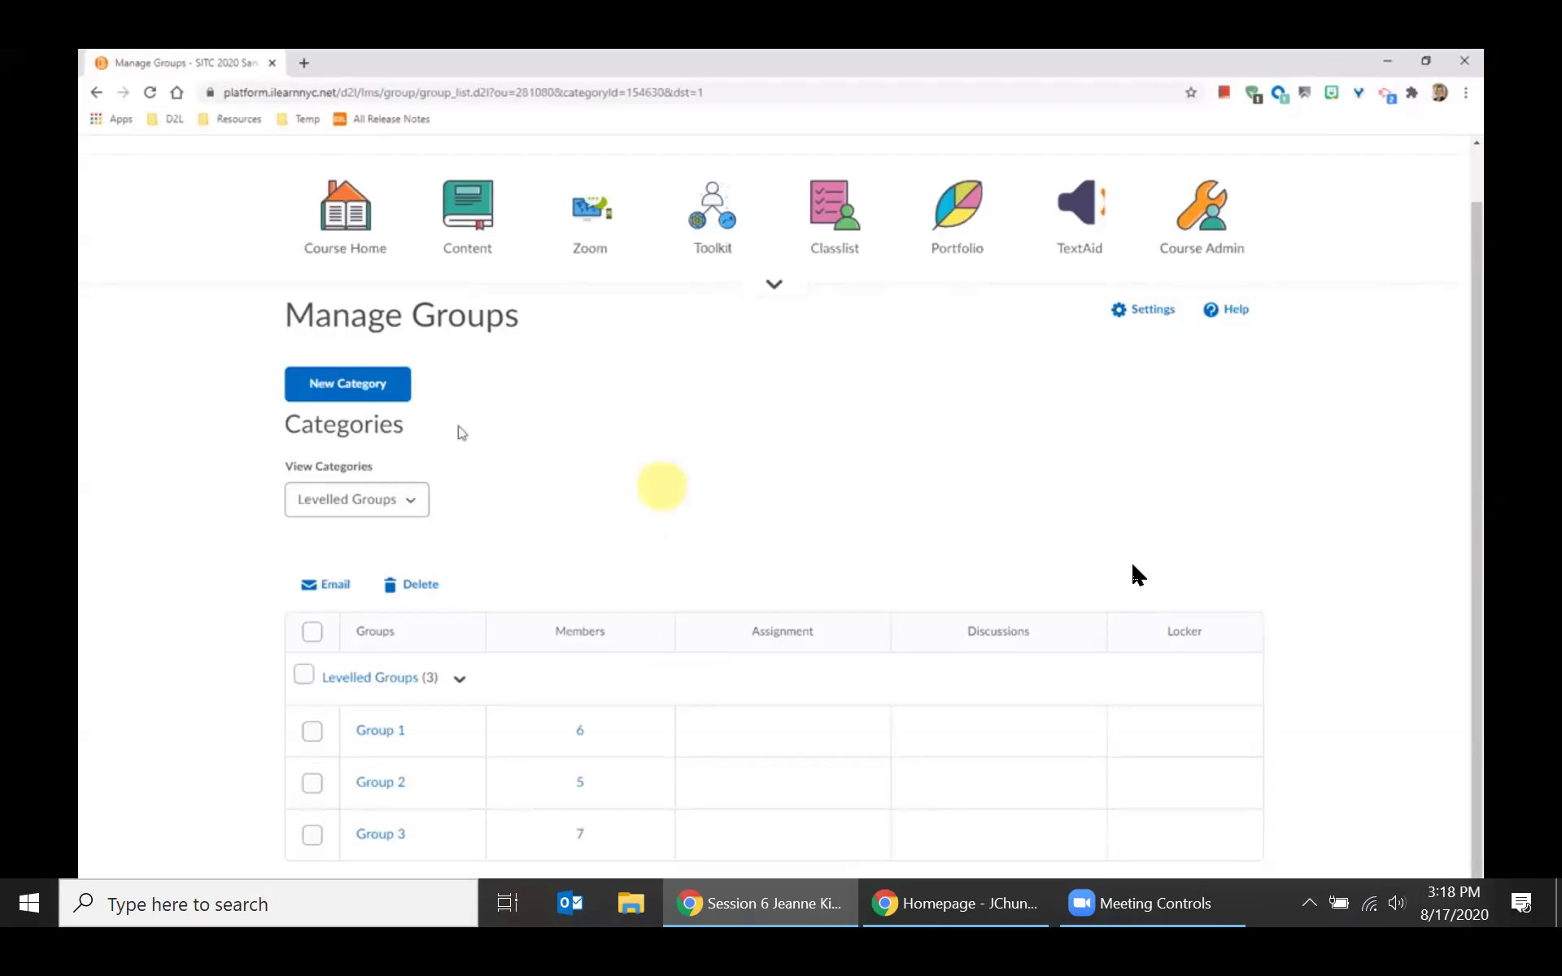
{"action": "left_click", "coordinate": [349, 395]}
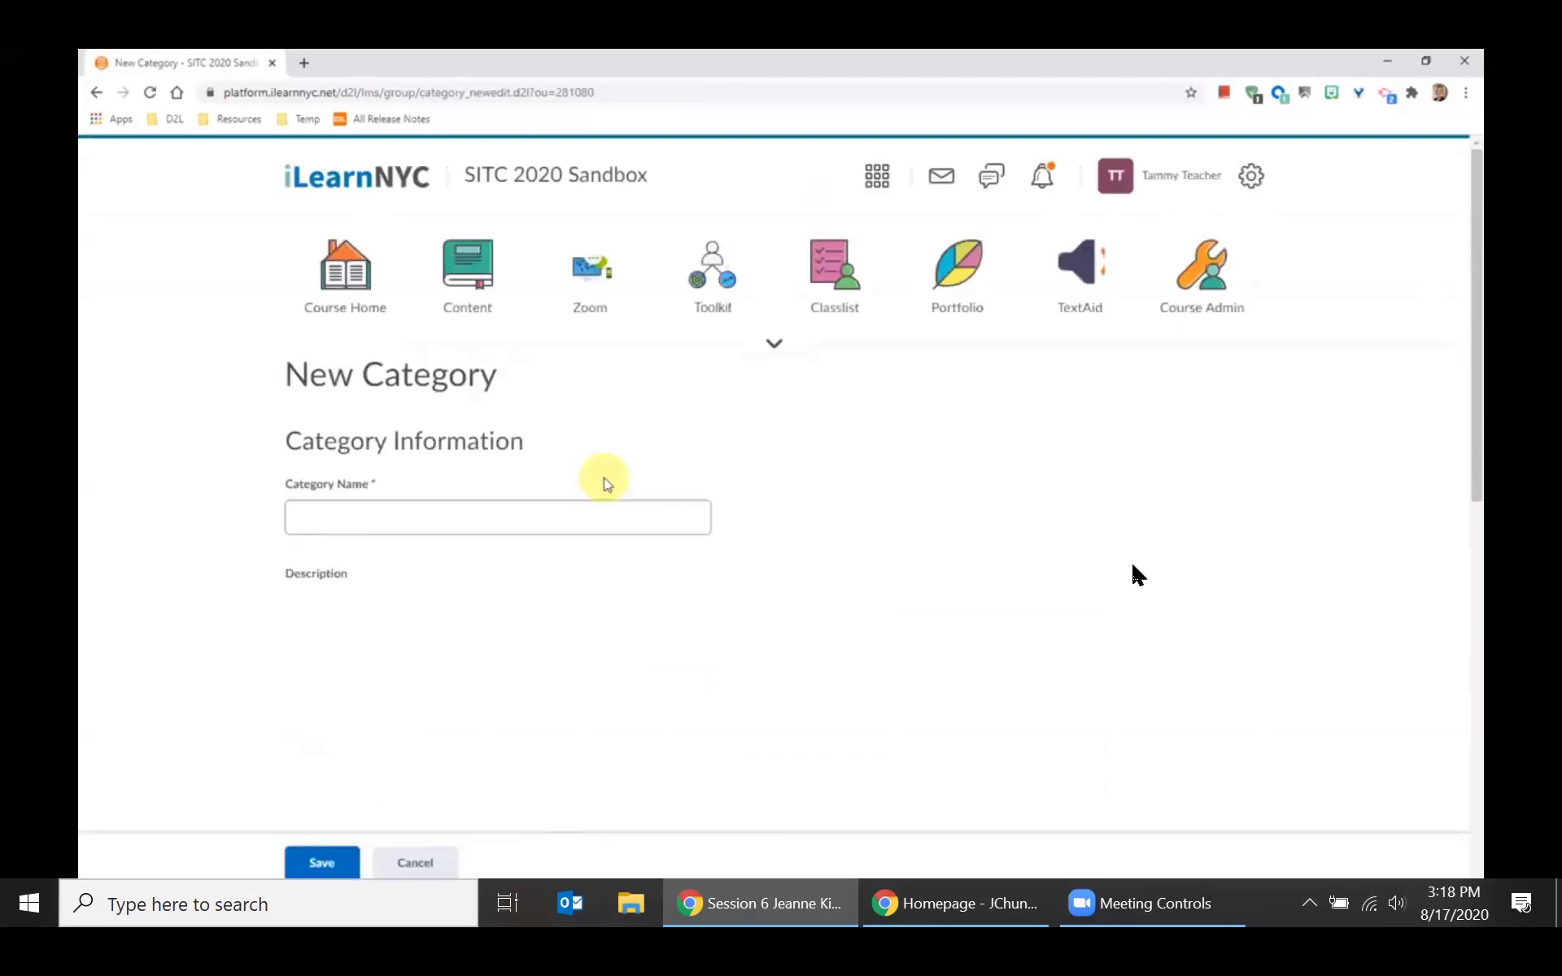
{"action": "left_click", "coordinate": [324, 515]}
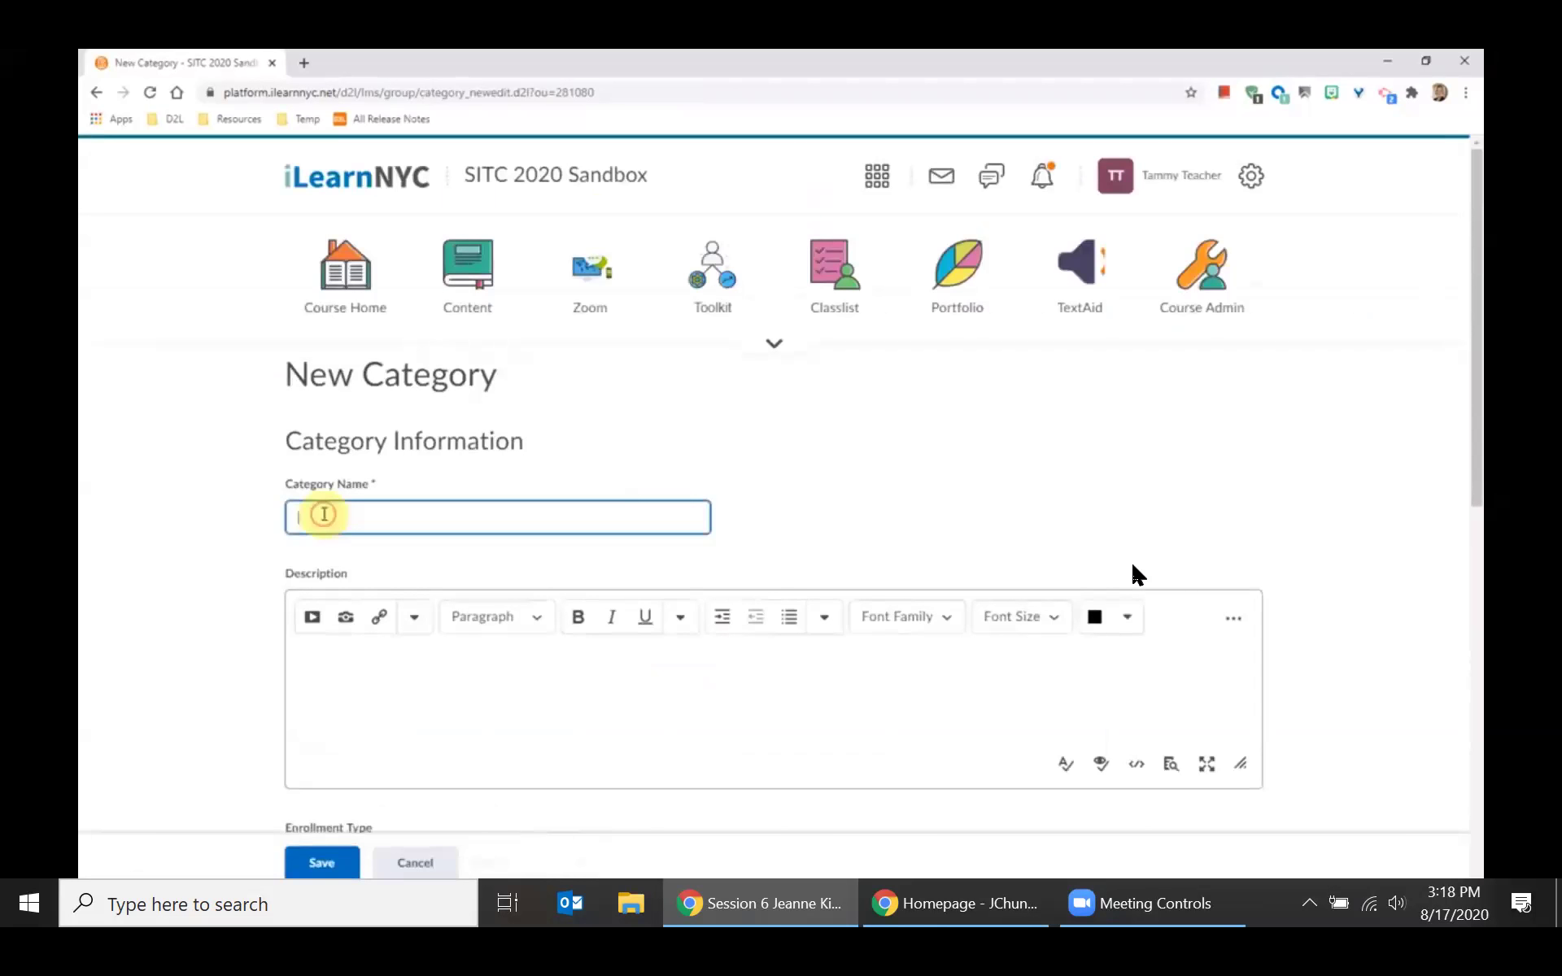
{"action": "type", "text": "G"}
{"action": "key", "text": "BackSpace"}
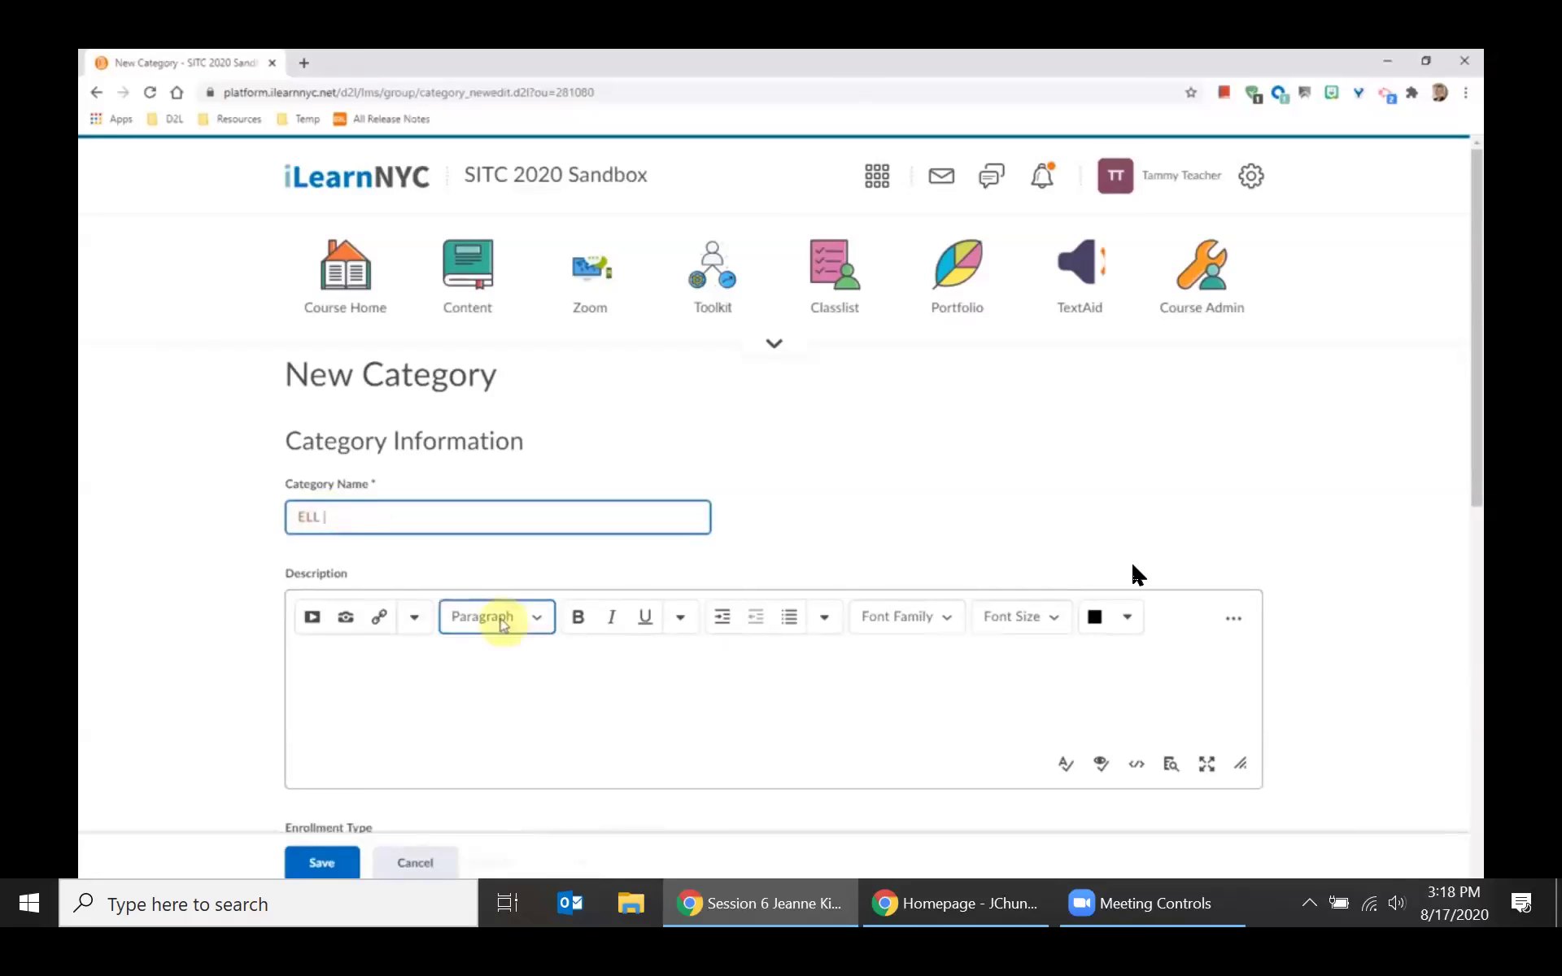
{"action": "scroll", "coordinate": [439, 618], "scroll_direction": "down", "scroll_amount": 3}
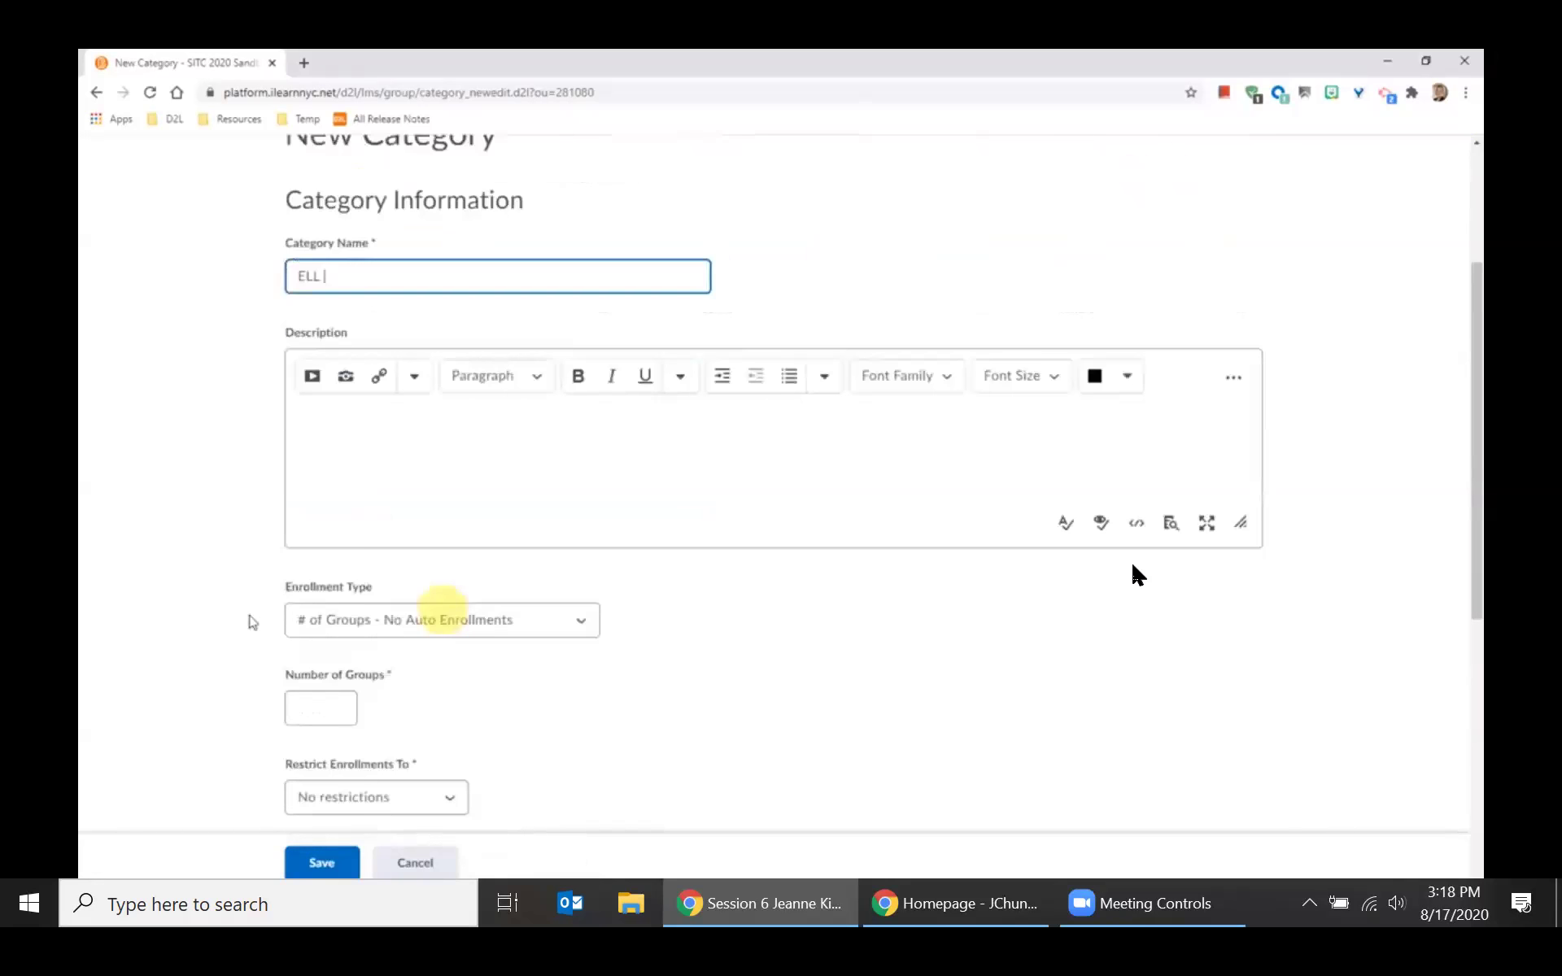
{"action": "left_click", "coordinate": [312, 699]}
{"action": "type", "text": "1"}
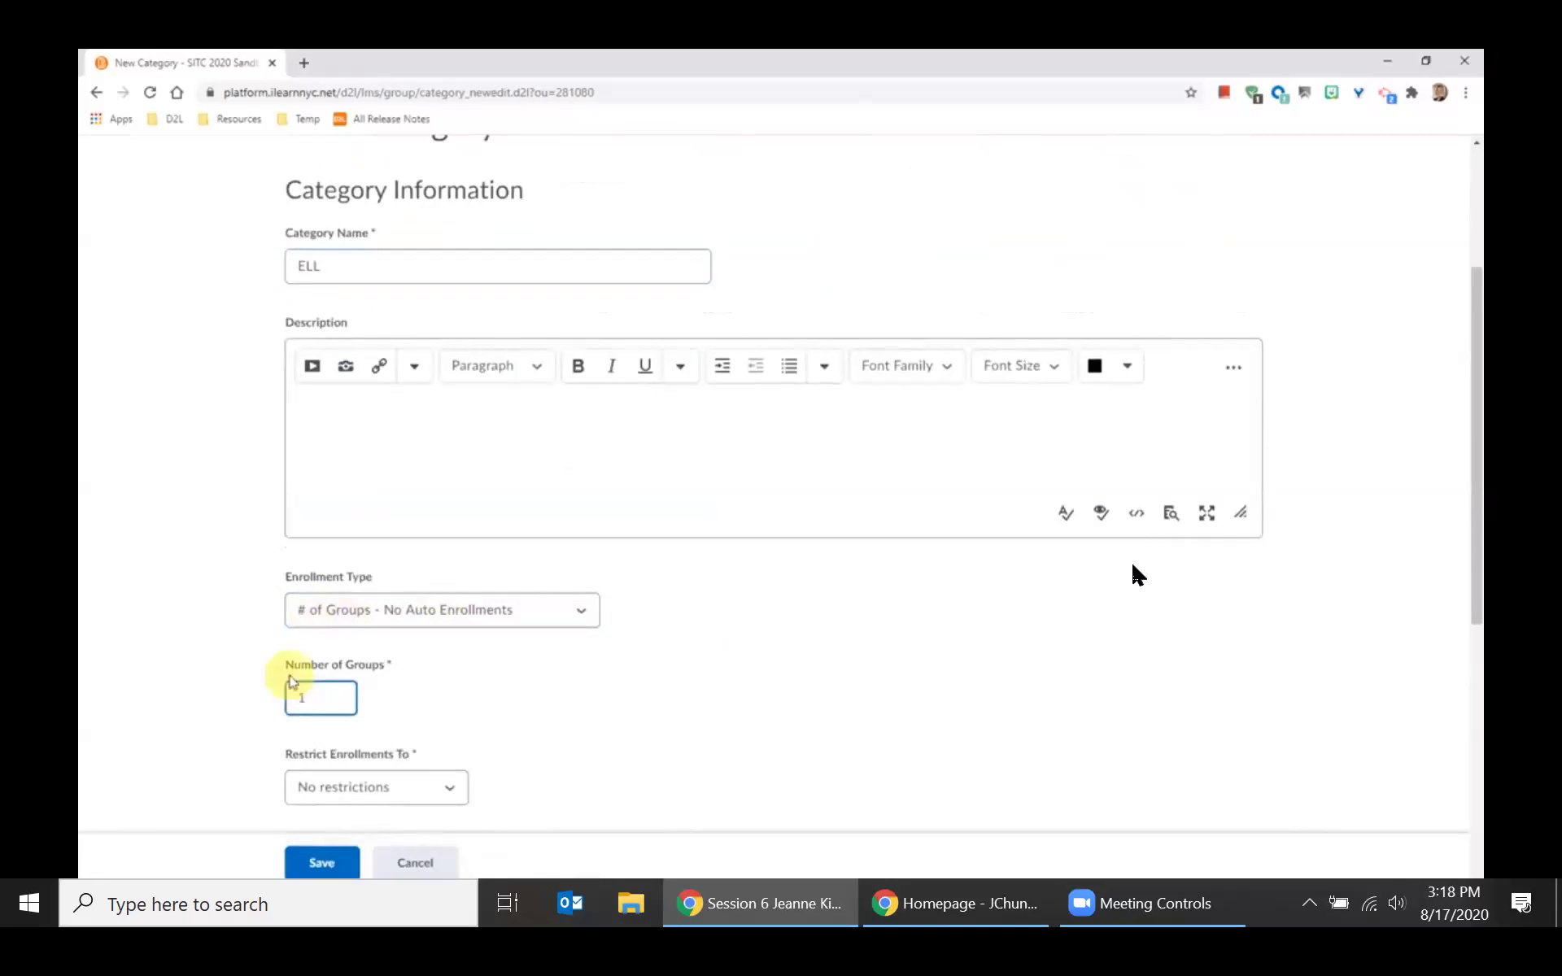
{"action": "left_click", "coordinate": [322, 862]}
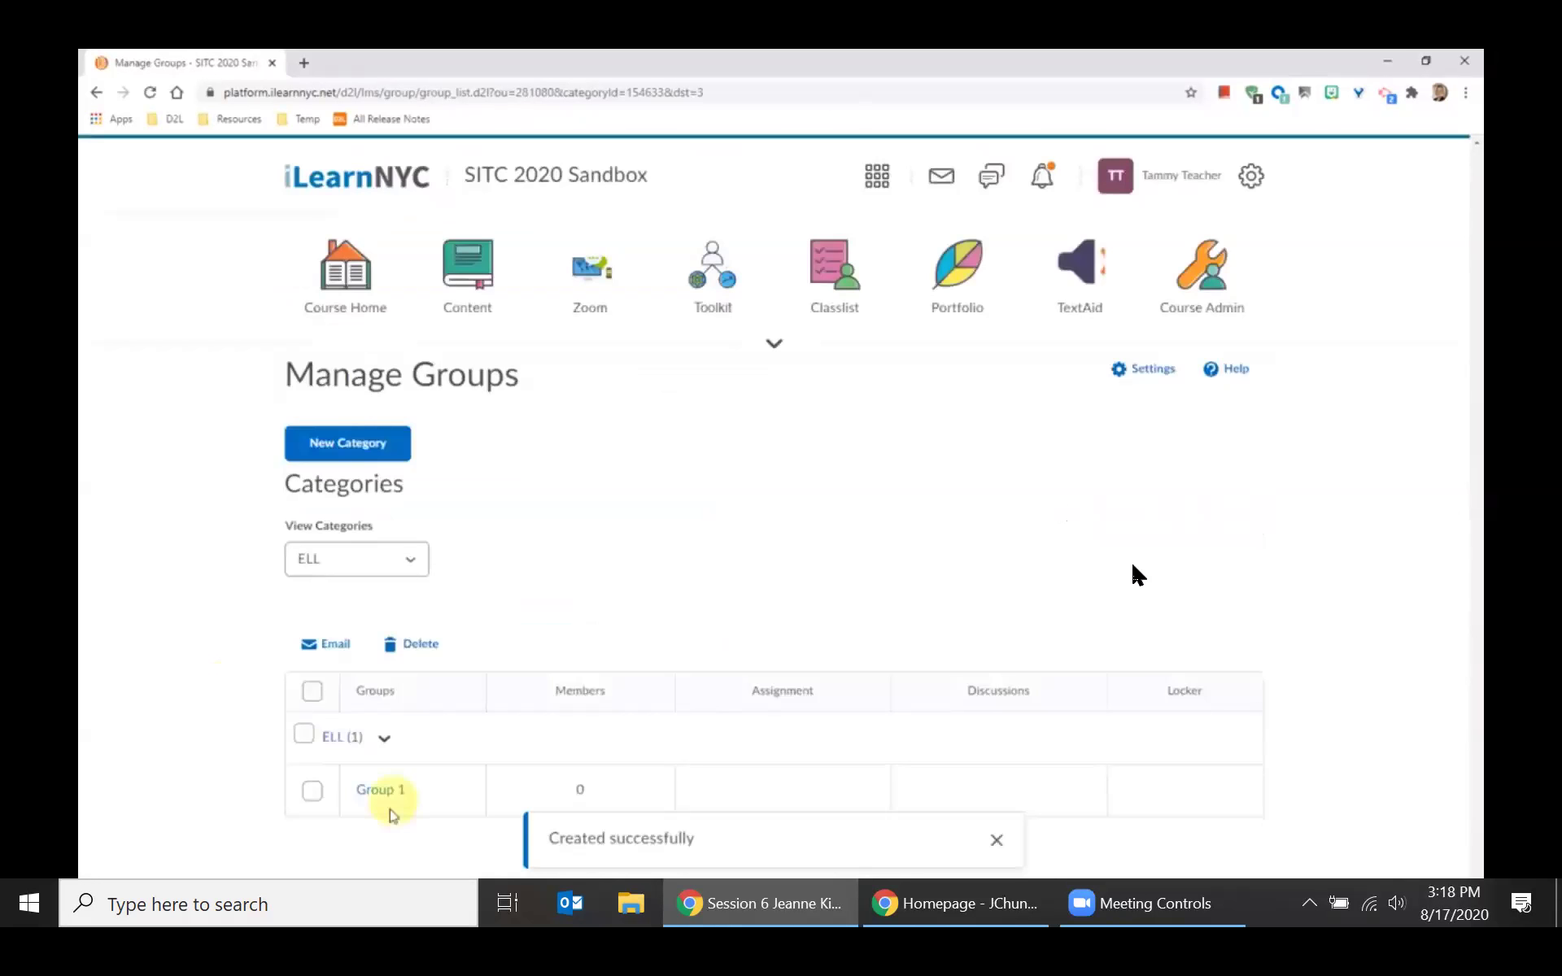
Enroll demo students 17, 18, 21 and 23 in Group 1 of the ELL category and save the enrollment.
{"action": "left_click", "coordinate": [372, 796]}
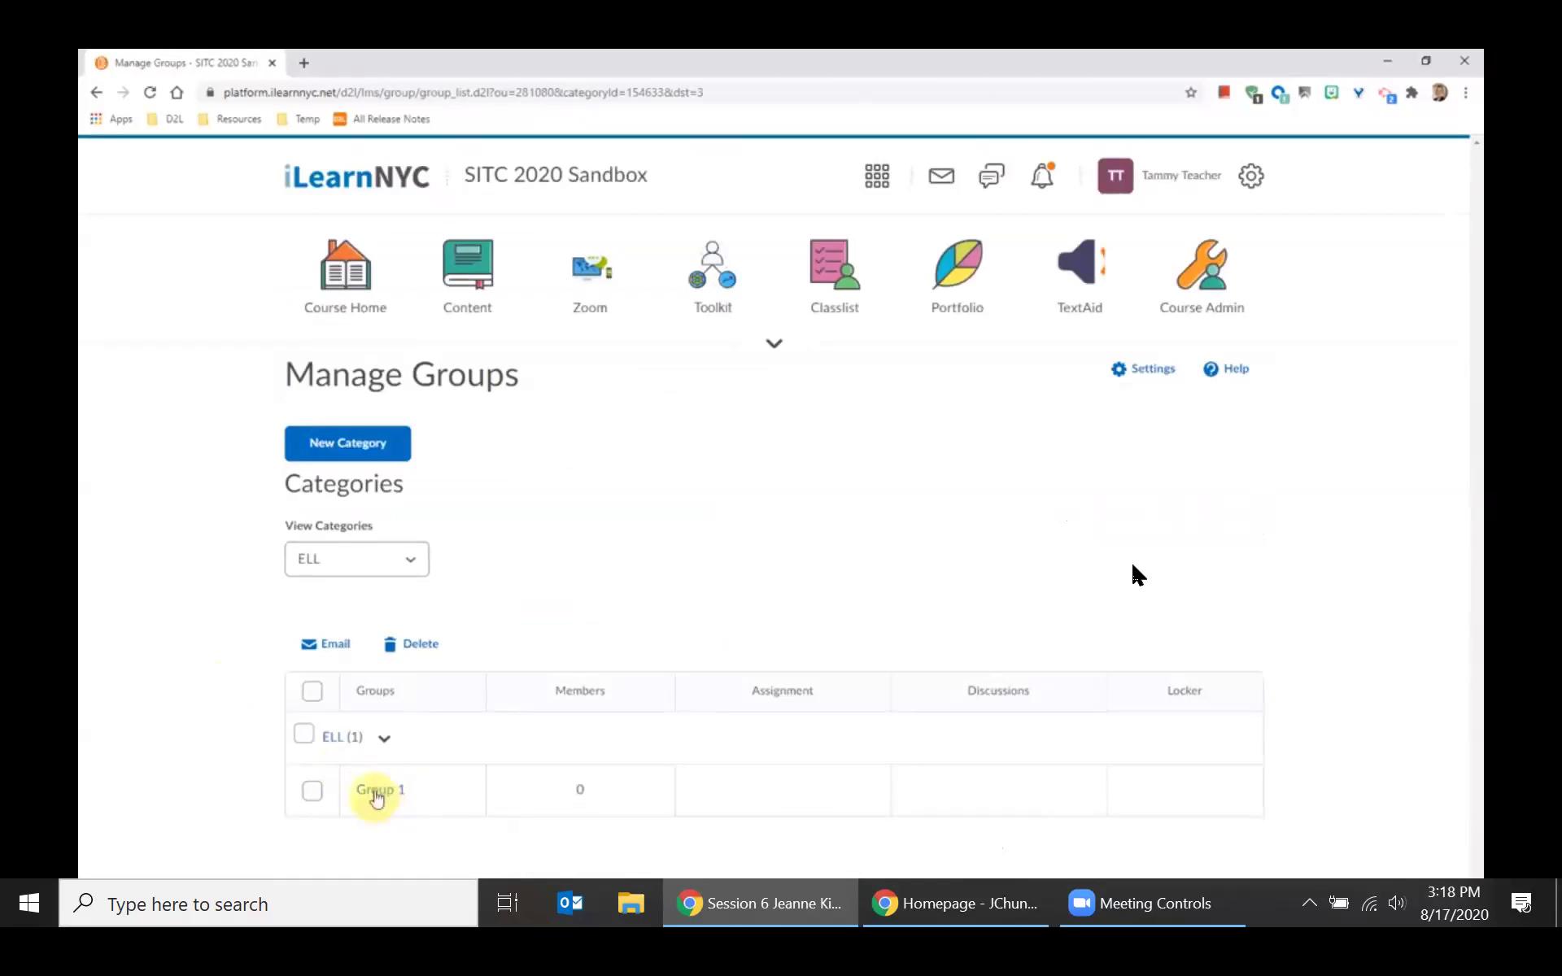
{"action": "left_click", "coordinate": [376, 796]}
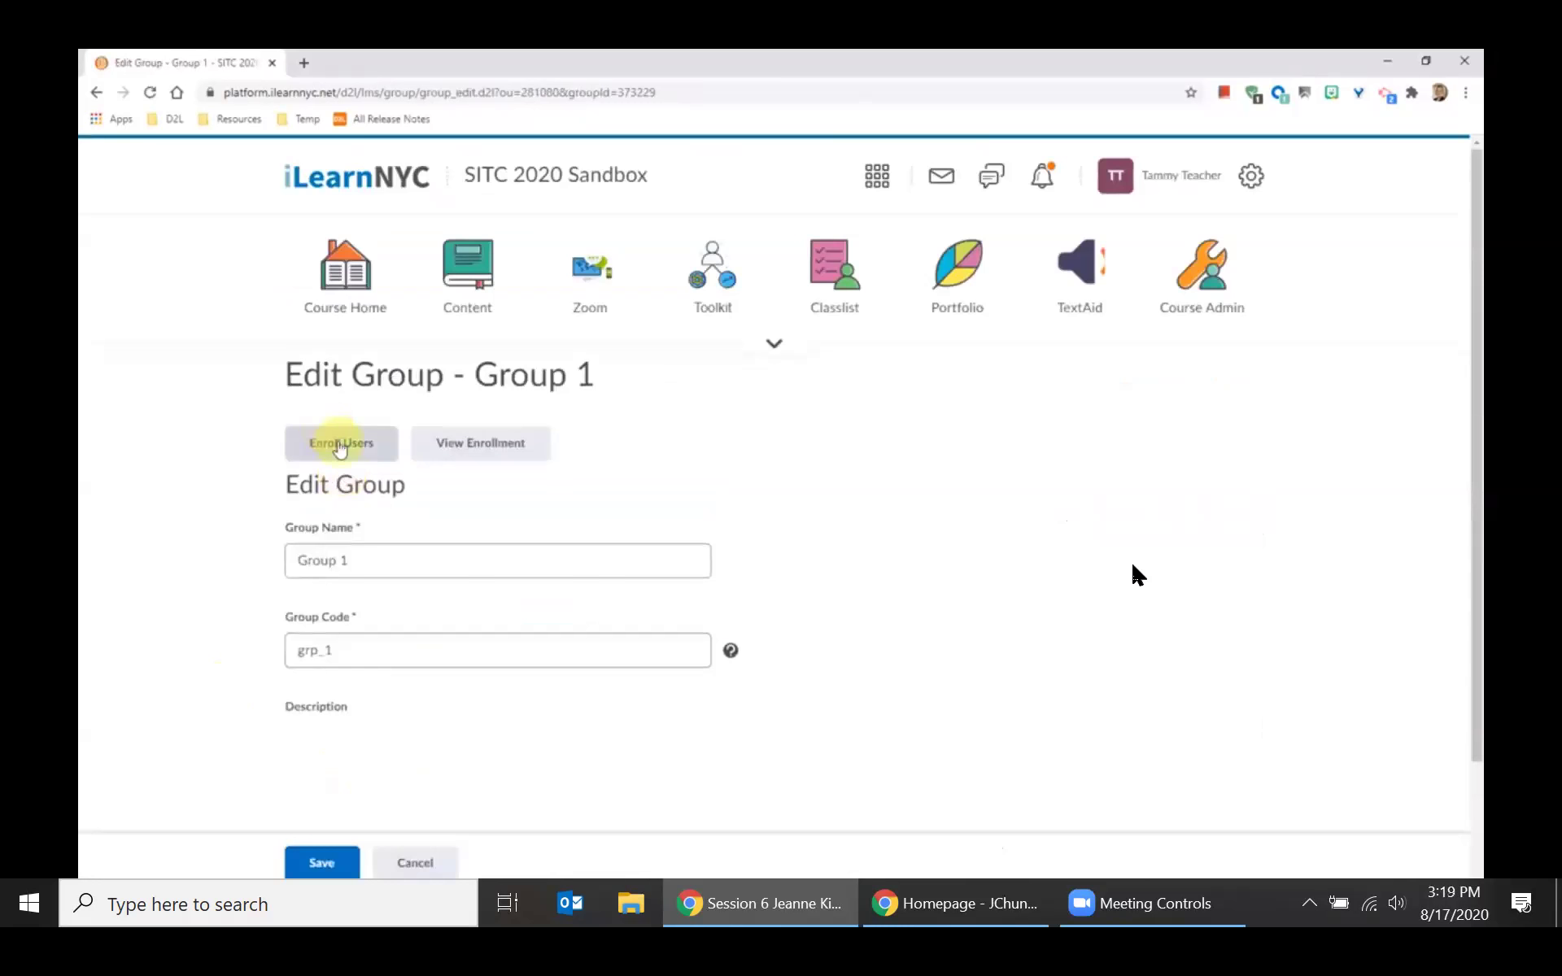
{"action": "left_click", "coordinate": [340, 445]}
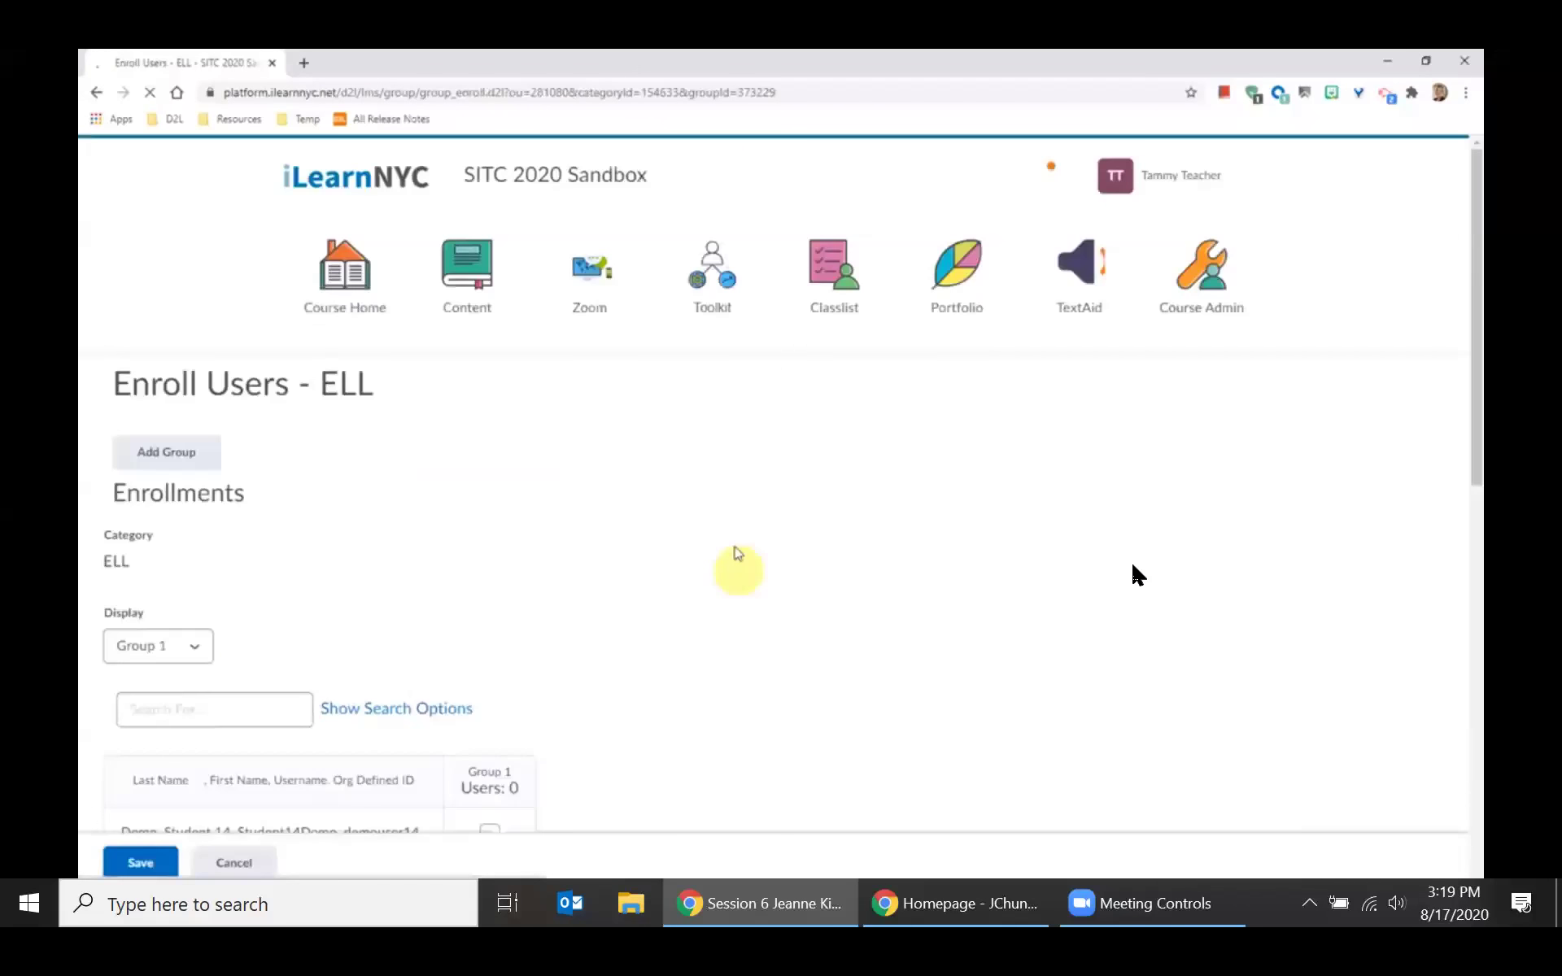
{"action": "scroll", "coordinate": [739, 554], "scroll_direction": "down", "scroll_amount": 7}
{"action": "left_click", "coordinate": [490, 395]}
{"action": "left_click", "coordinate": [492, 448]}
{"action": "left_click", "coordinate": [508, 601]}
{"action": "left_click", "coordinate": [508, 706]}
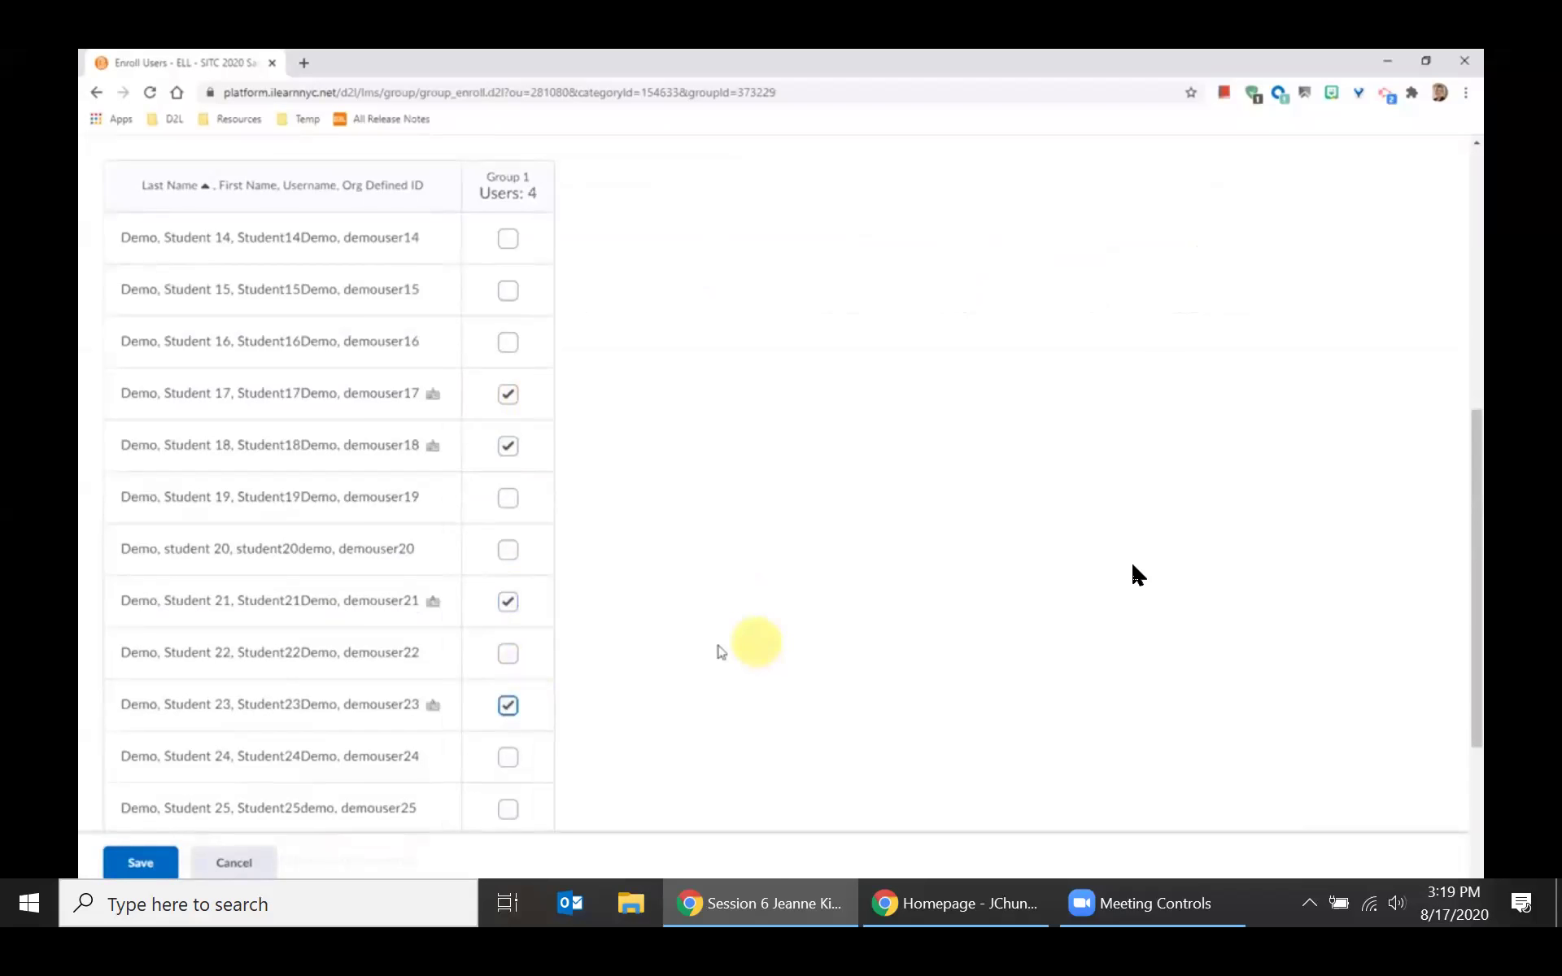
{"action": "left_click", "coordinate": [140, 863]}
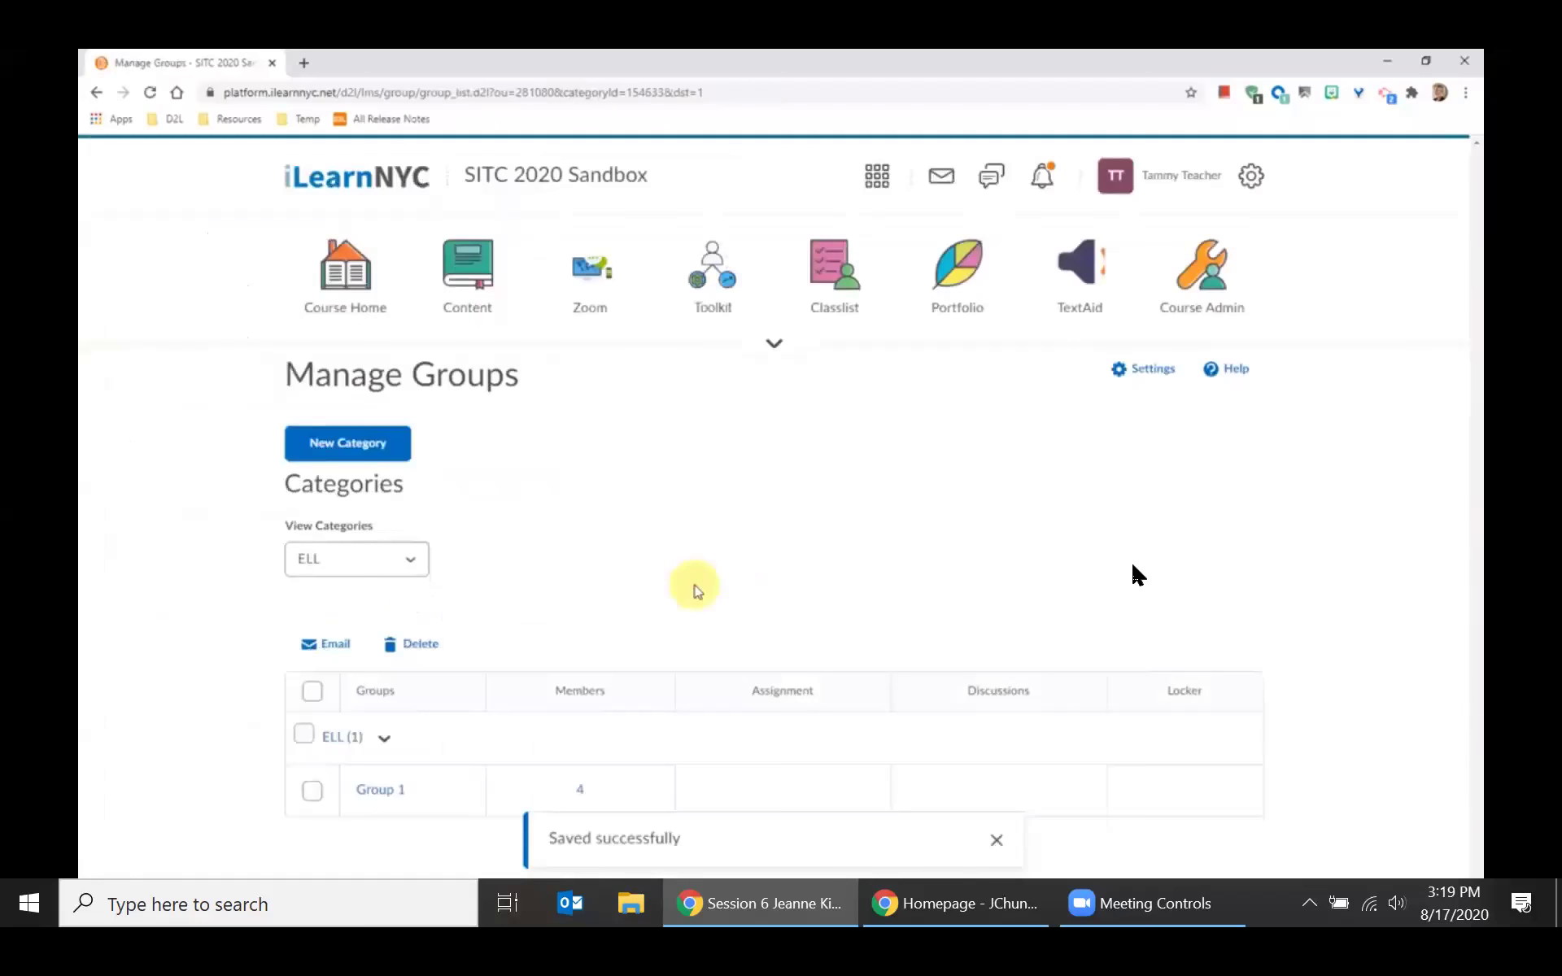
View the groups of the Levelled Groups category, and return to the ELL category.
{"action": "left_click", "coordinate": [342, 569]}
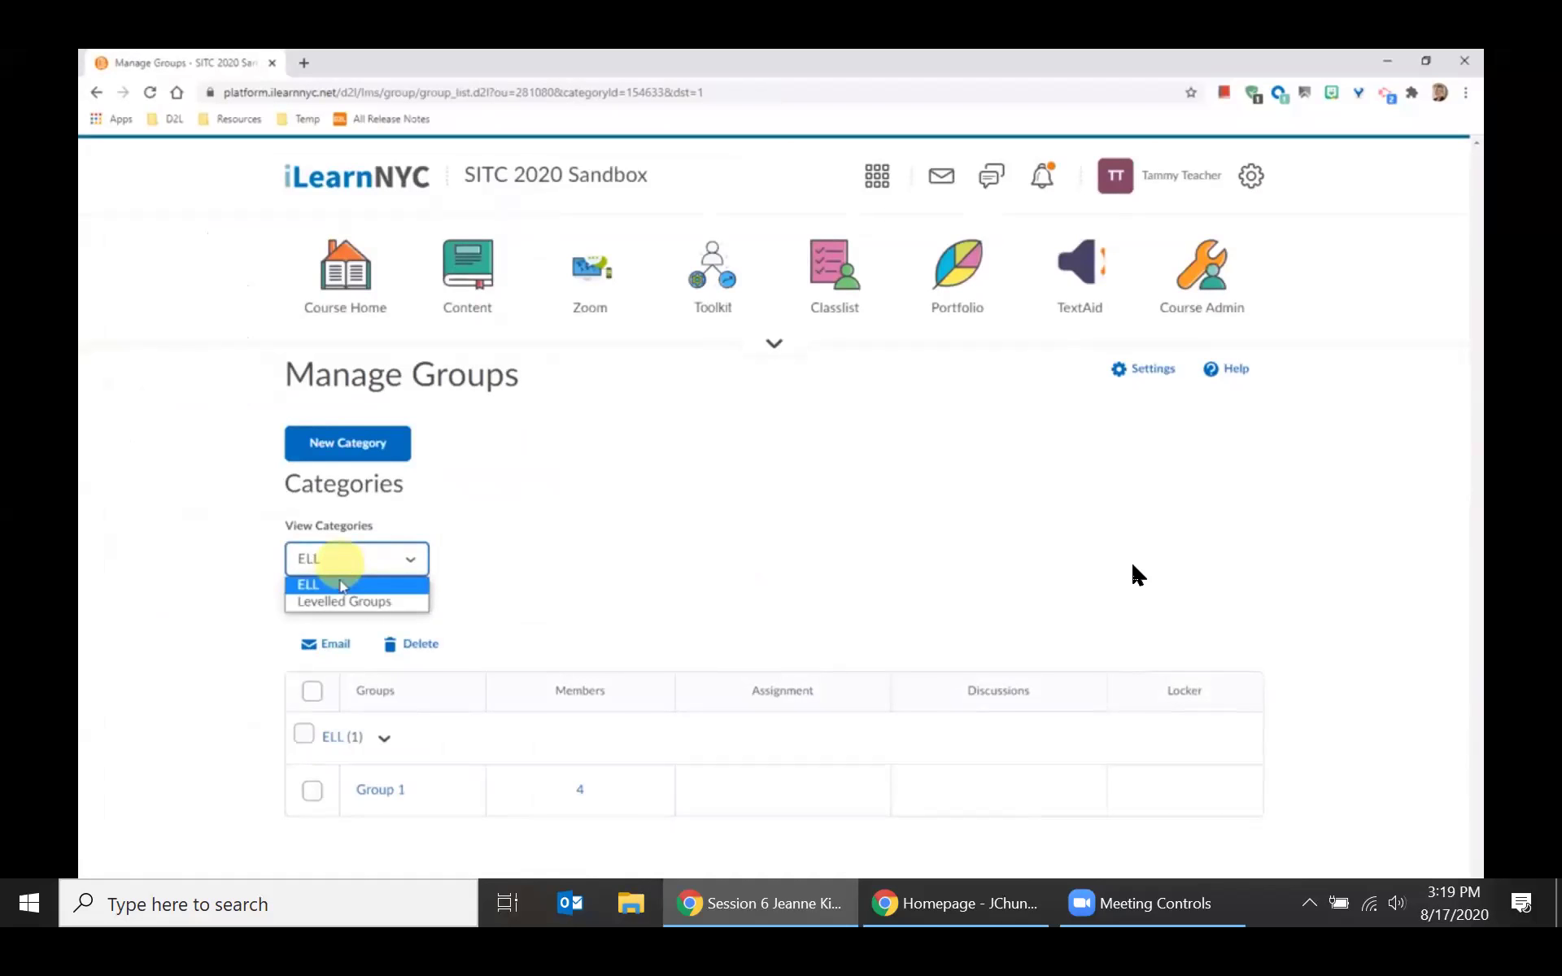
{"action": "left_click", "coordinate": [328, 602]}
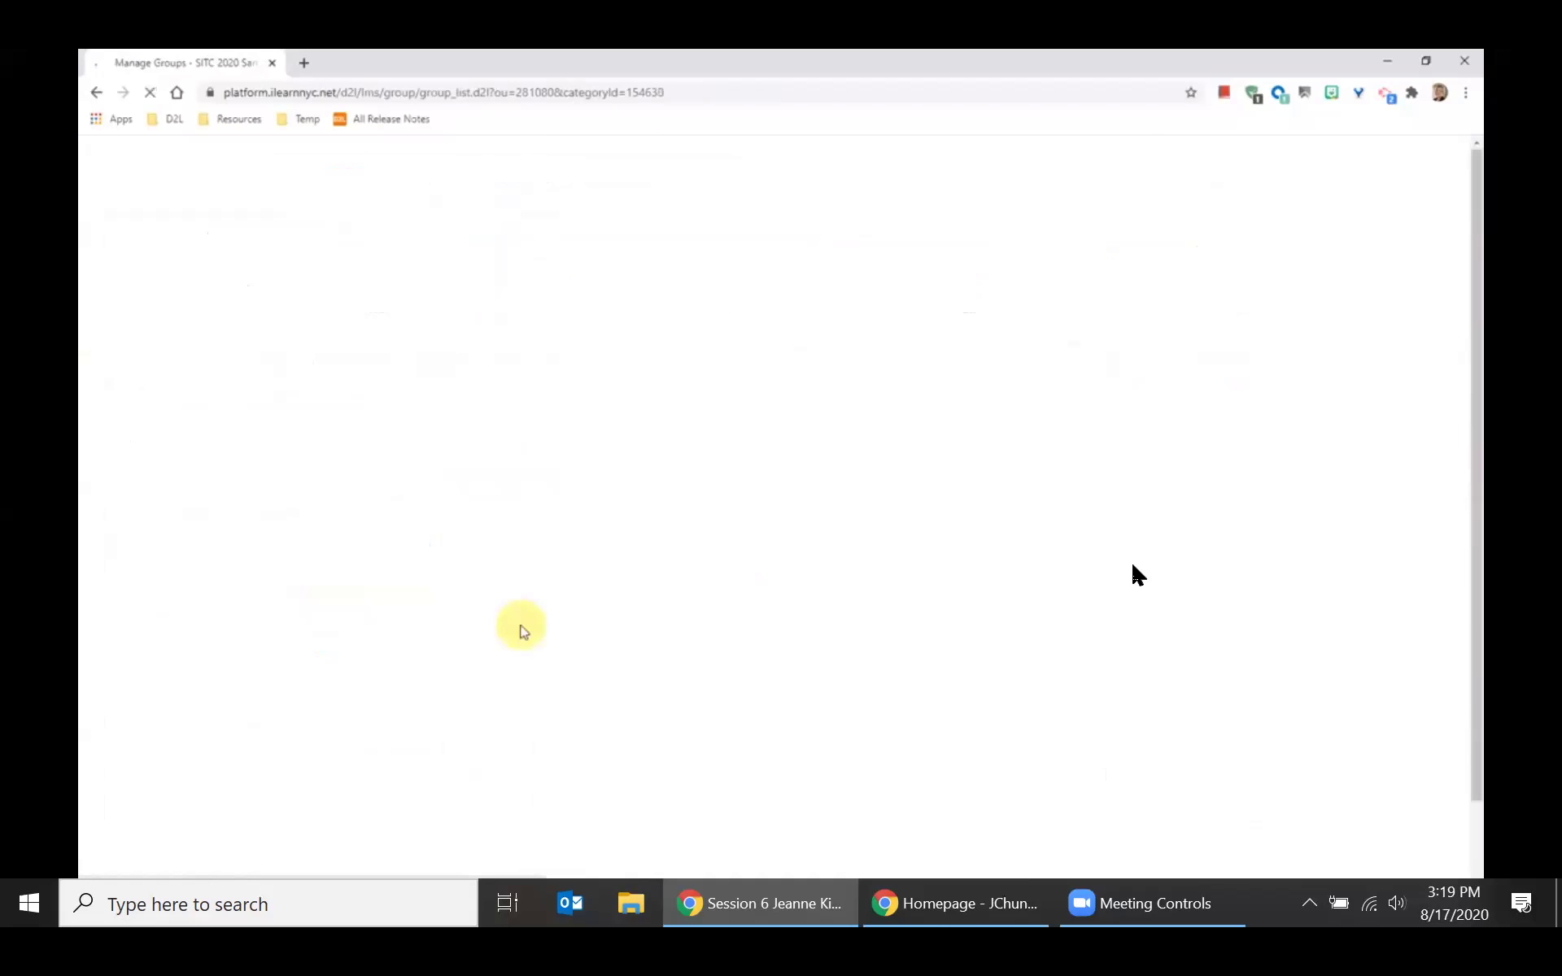
{"action": "scroll", "coordinate": [521, 626], "scroll_direction": "down", "scroll_amount": 1}
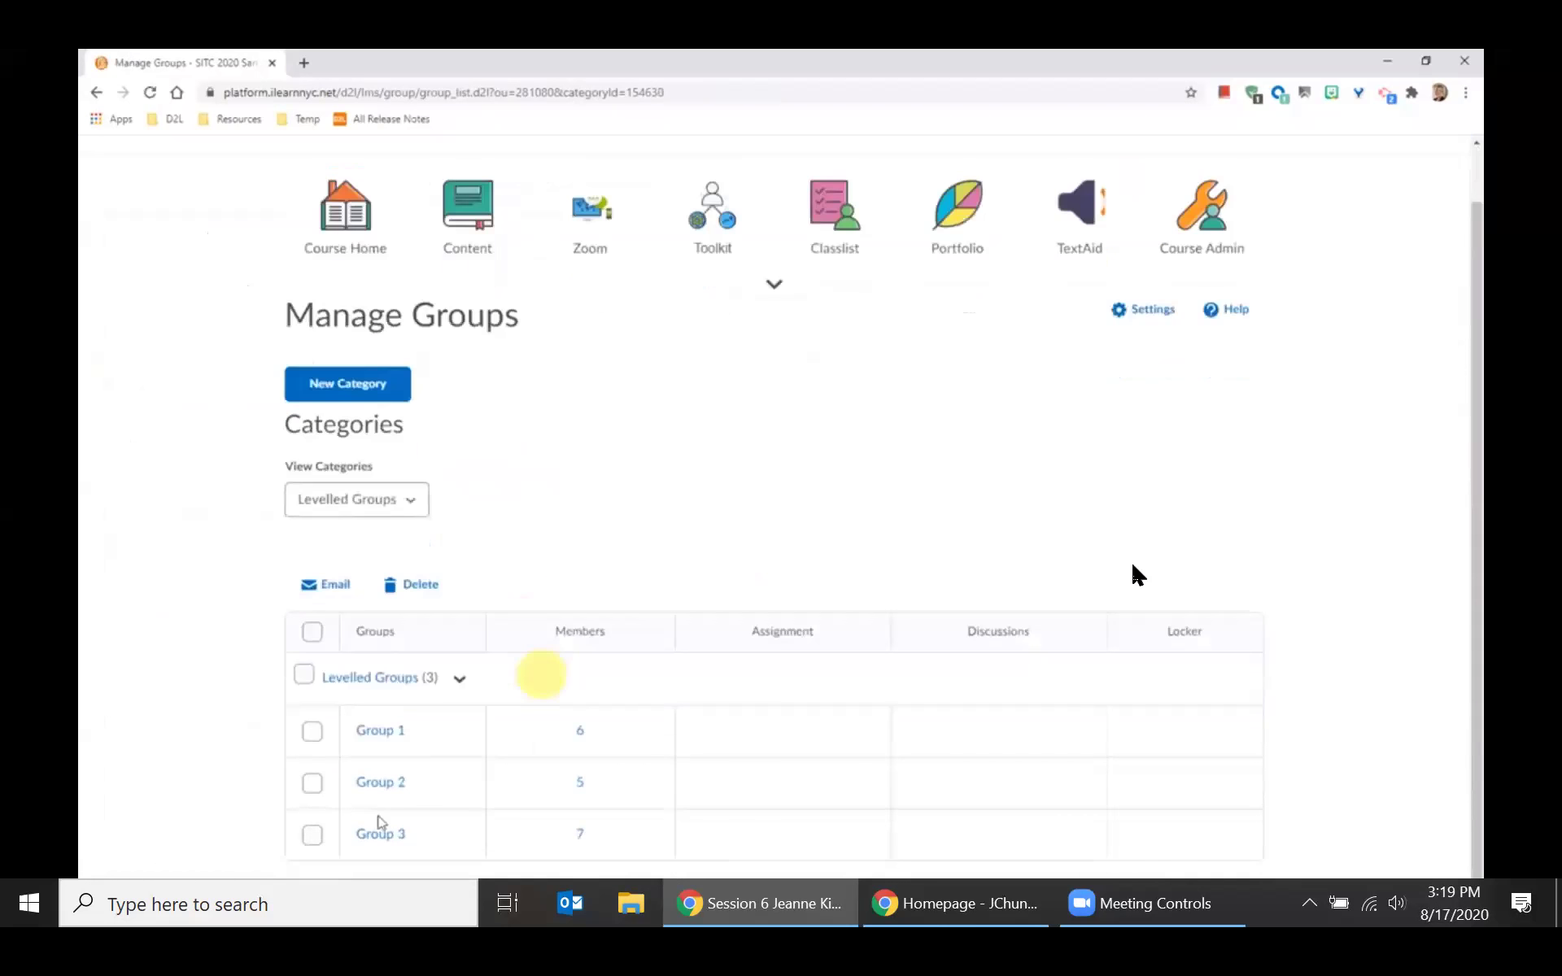
{"action": "left_click", "coordinate": [338, 498]}
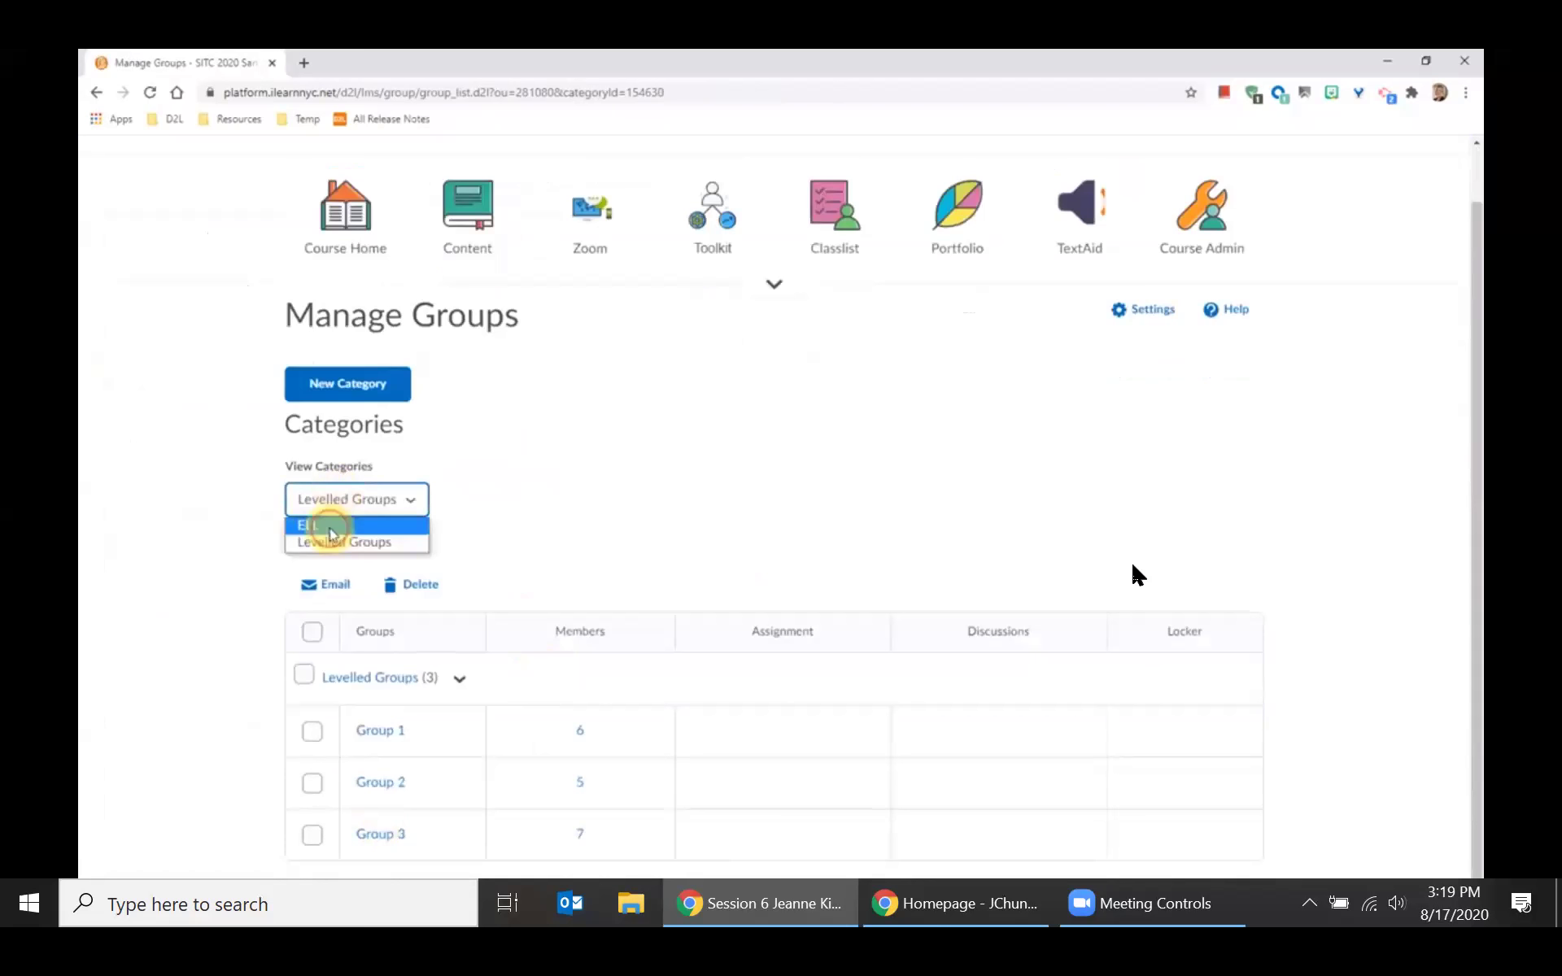
{"action": "left_click", "coordinate": [330, 527]}
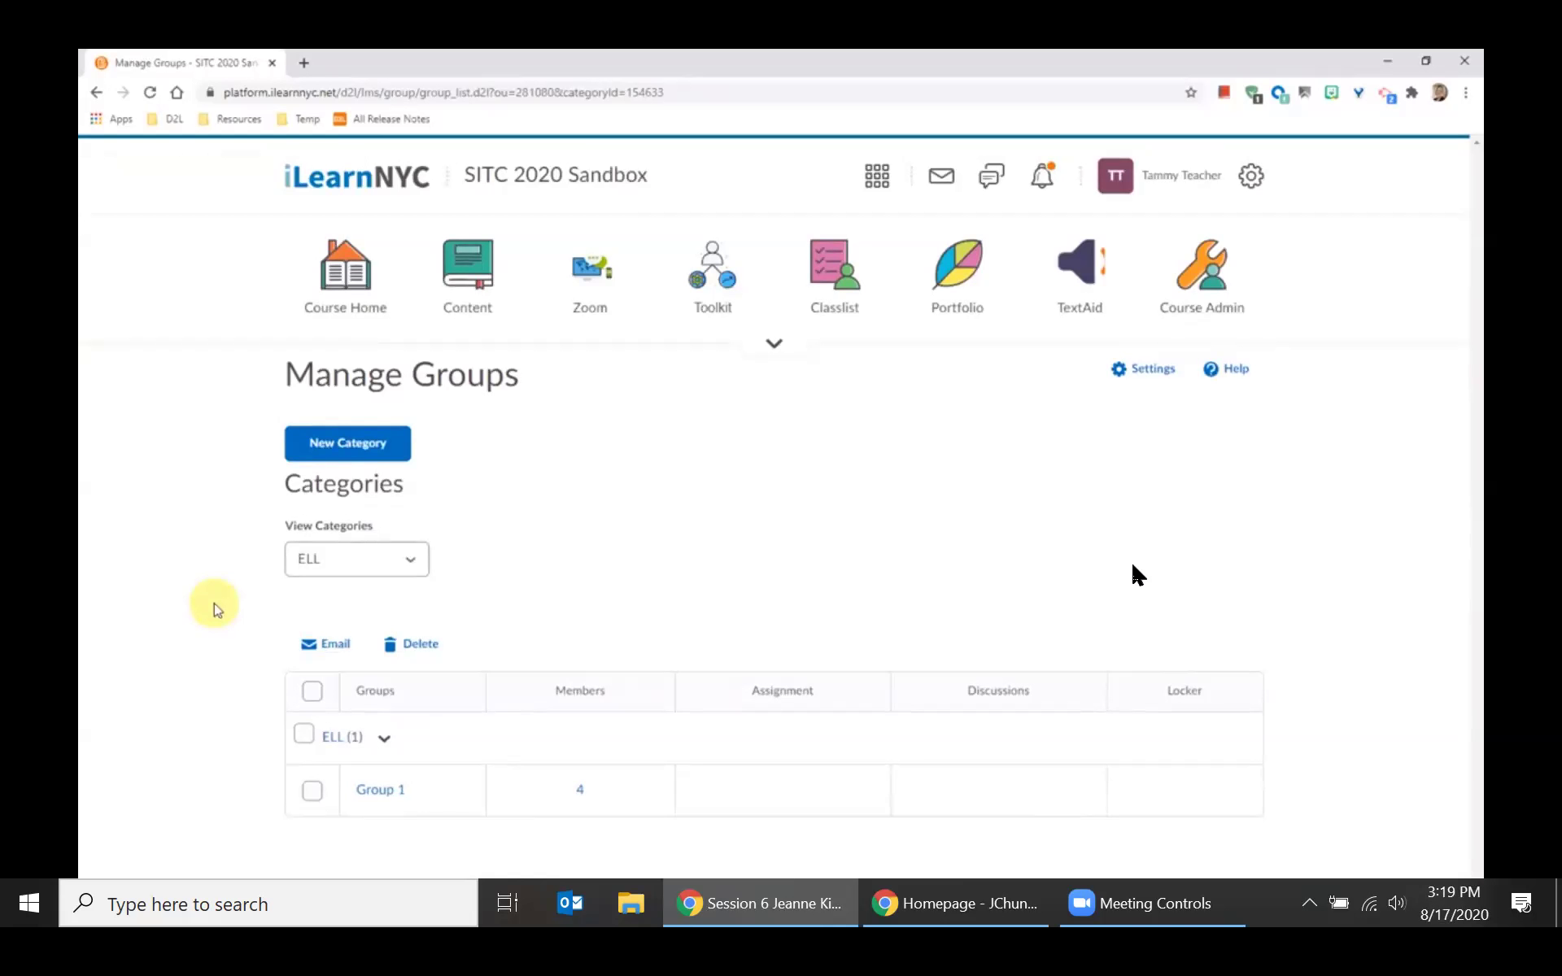
Open the Supplemental Activities unit in the course content and view Why Kale, Ten rules for writing fiction and Supplemental Assignment 1.
{"action": "left_click", "coordinate": [469, 286]}
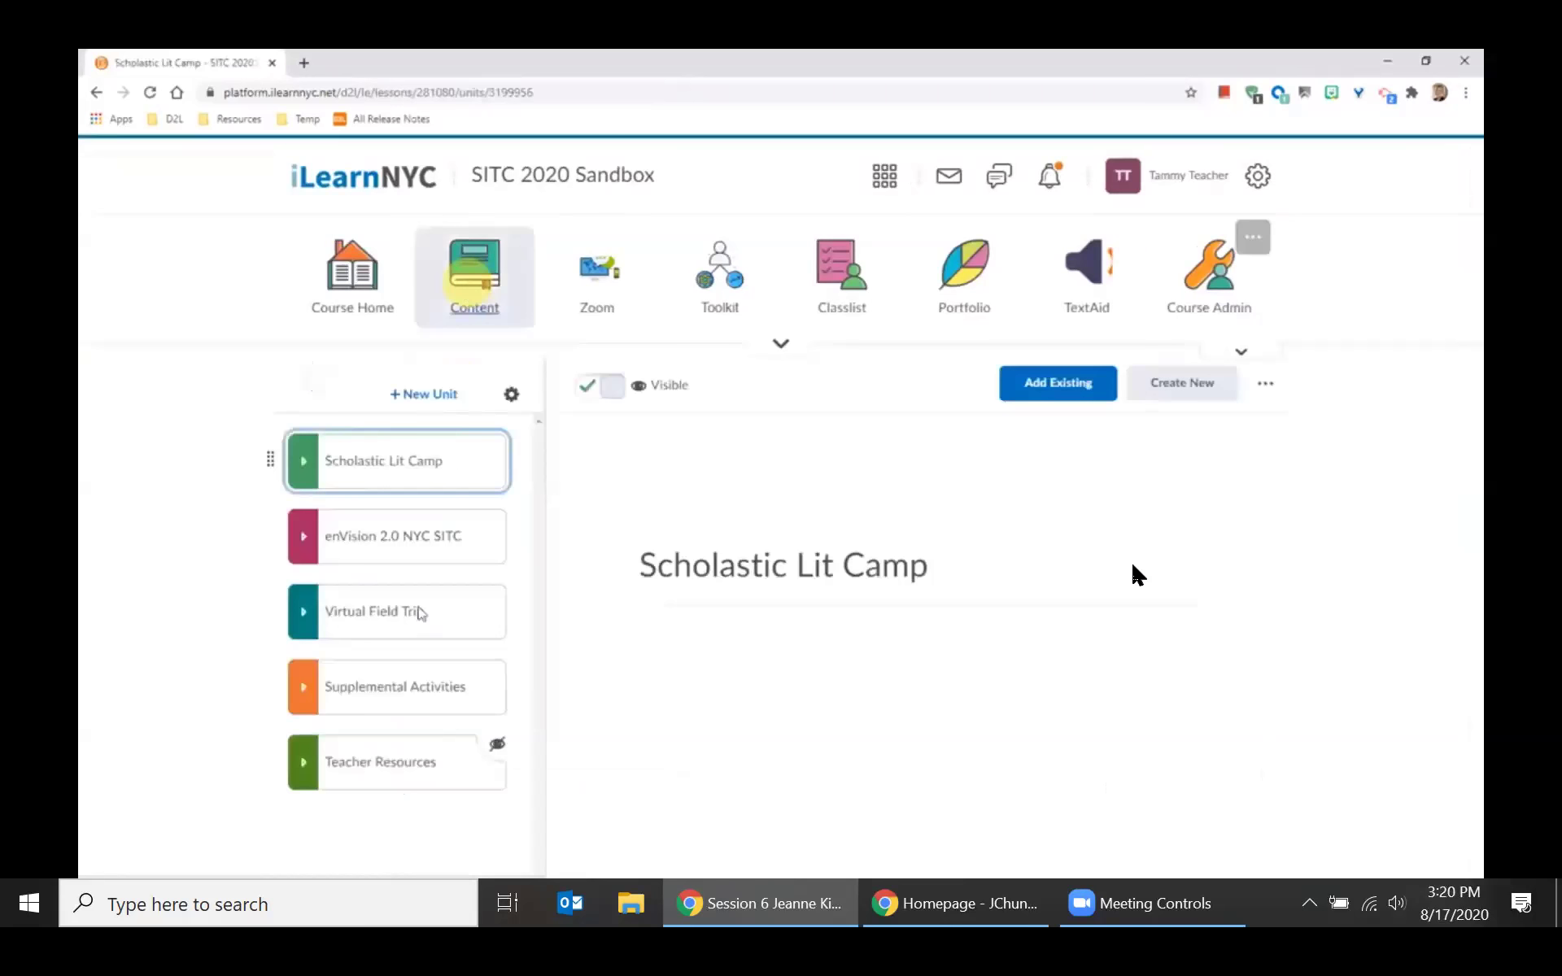
{"action": "left_click", "coordinate": [418, 696]}
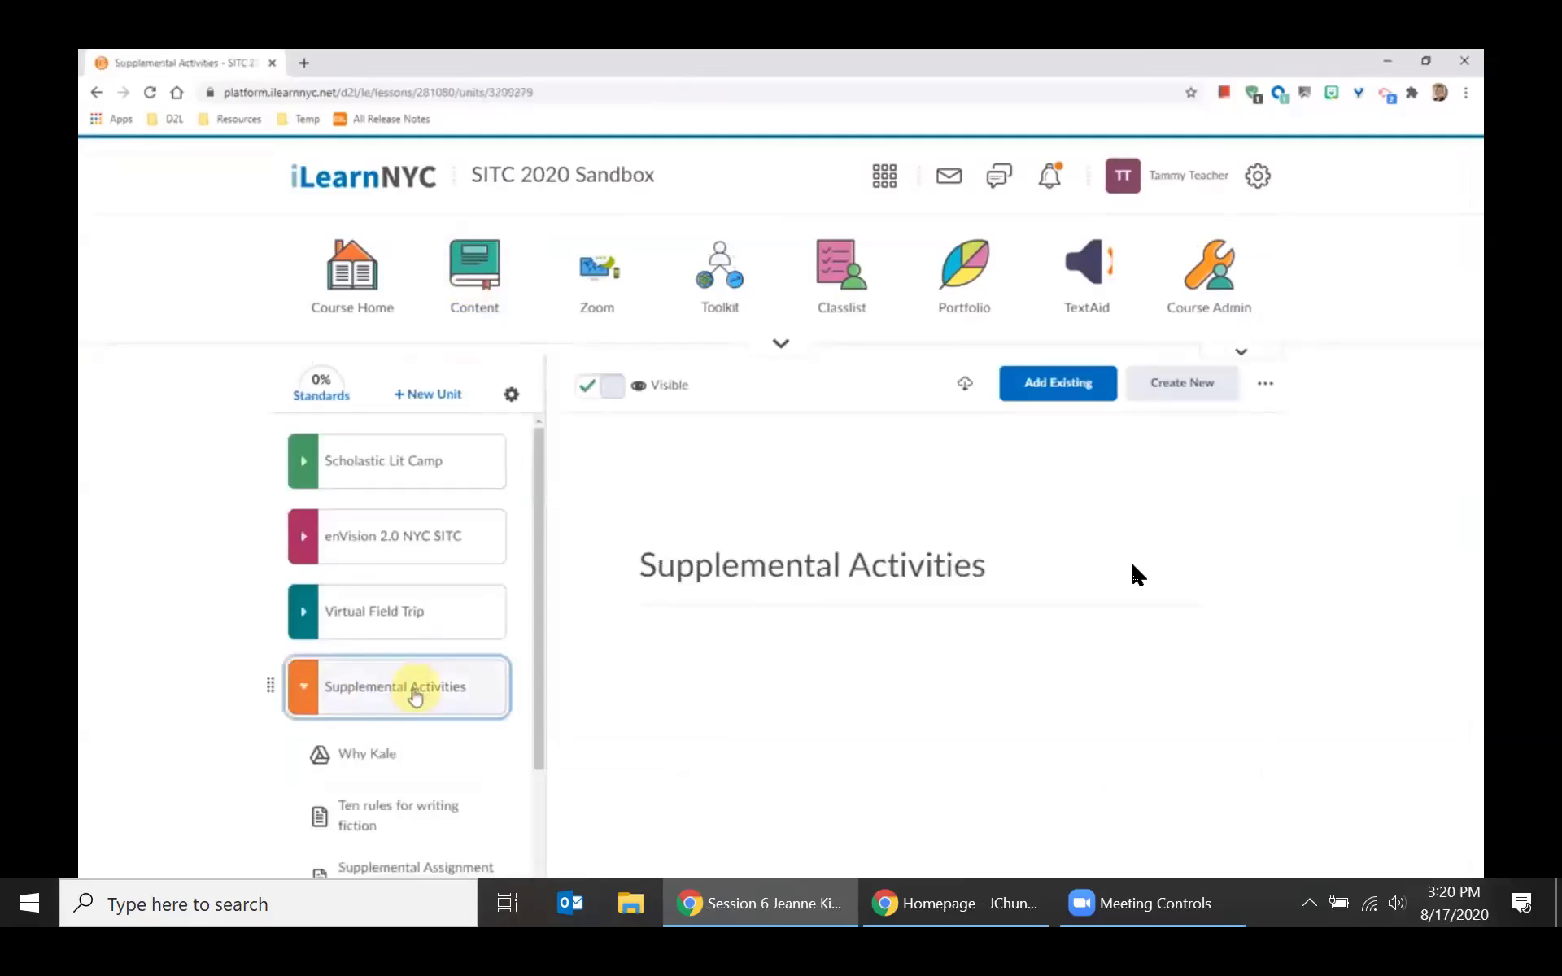
{"action": "scroll", "coordinate": [415, 695], "scroll_direction": "down", "scroll_amount": 1}
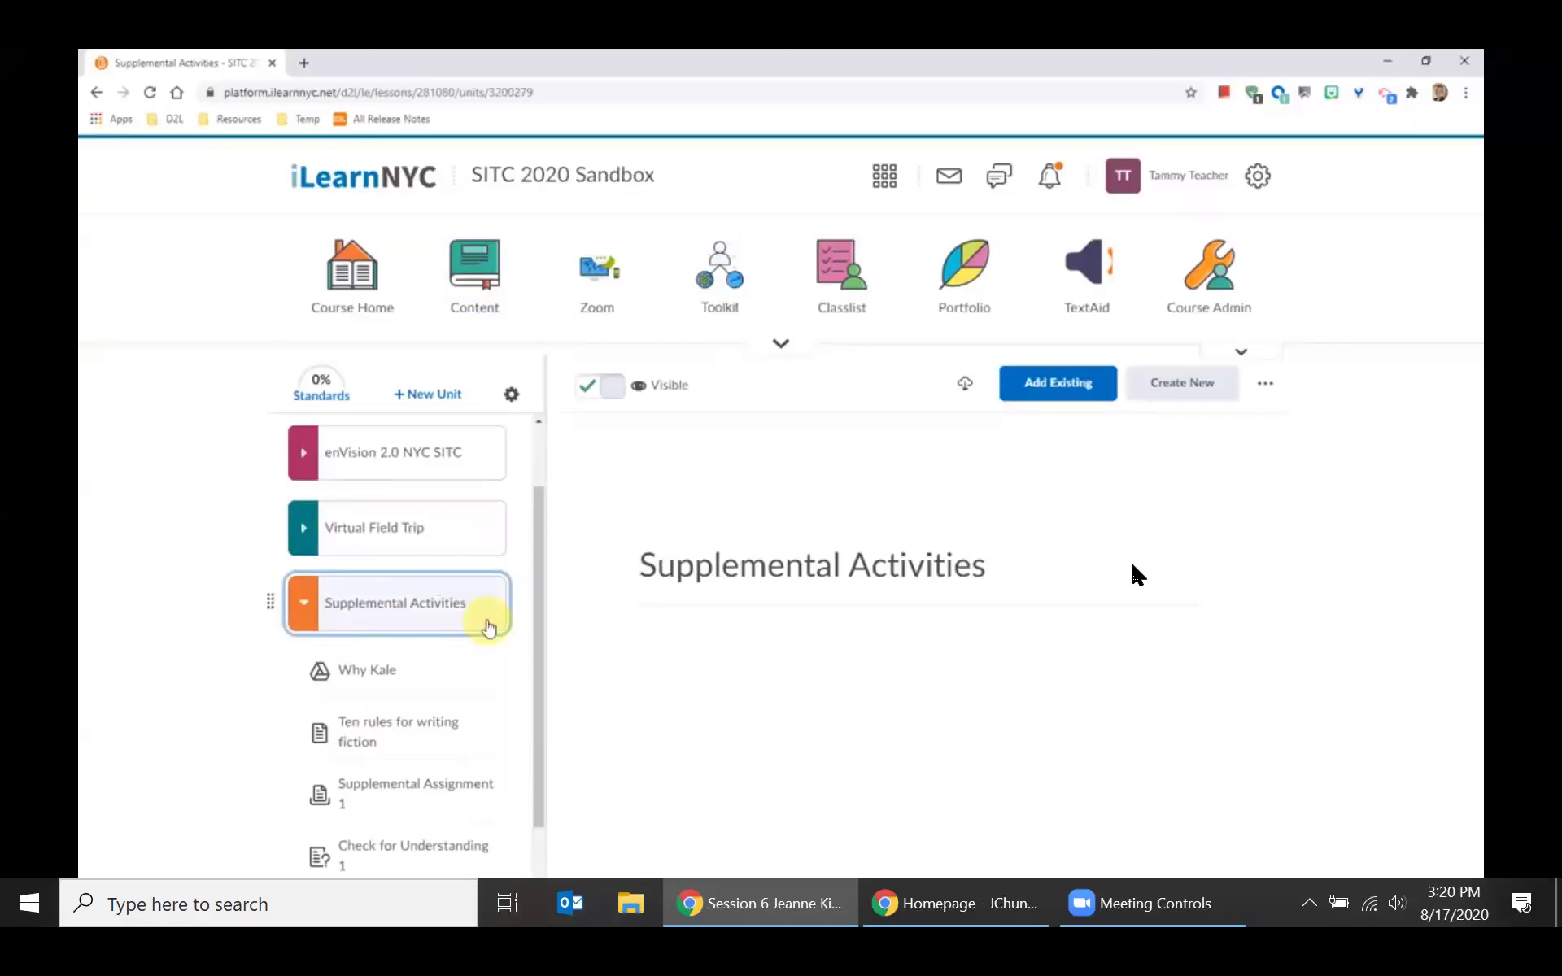
{"action": "left_click", "coordinate": [440, 666]}
{"action": "left_click", "coordinate": [408, 729]}
{"action": "left_click", "coordinate": [416, 793]}
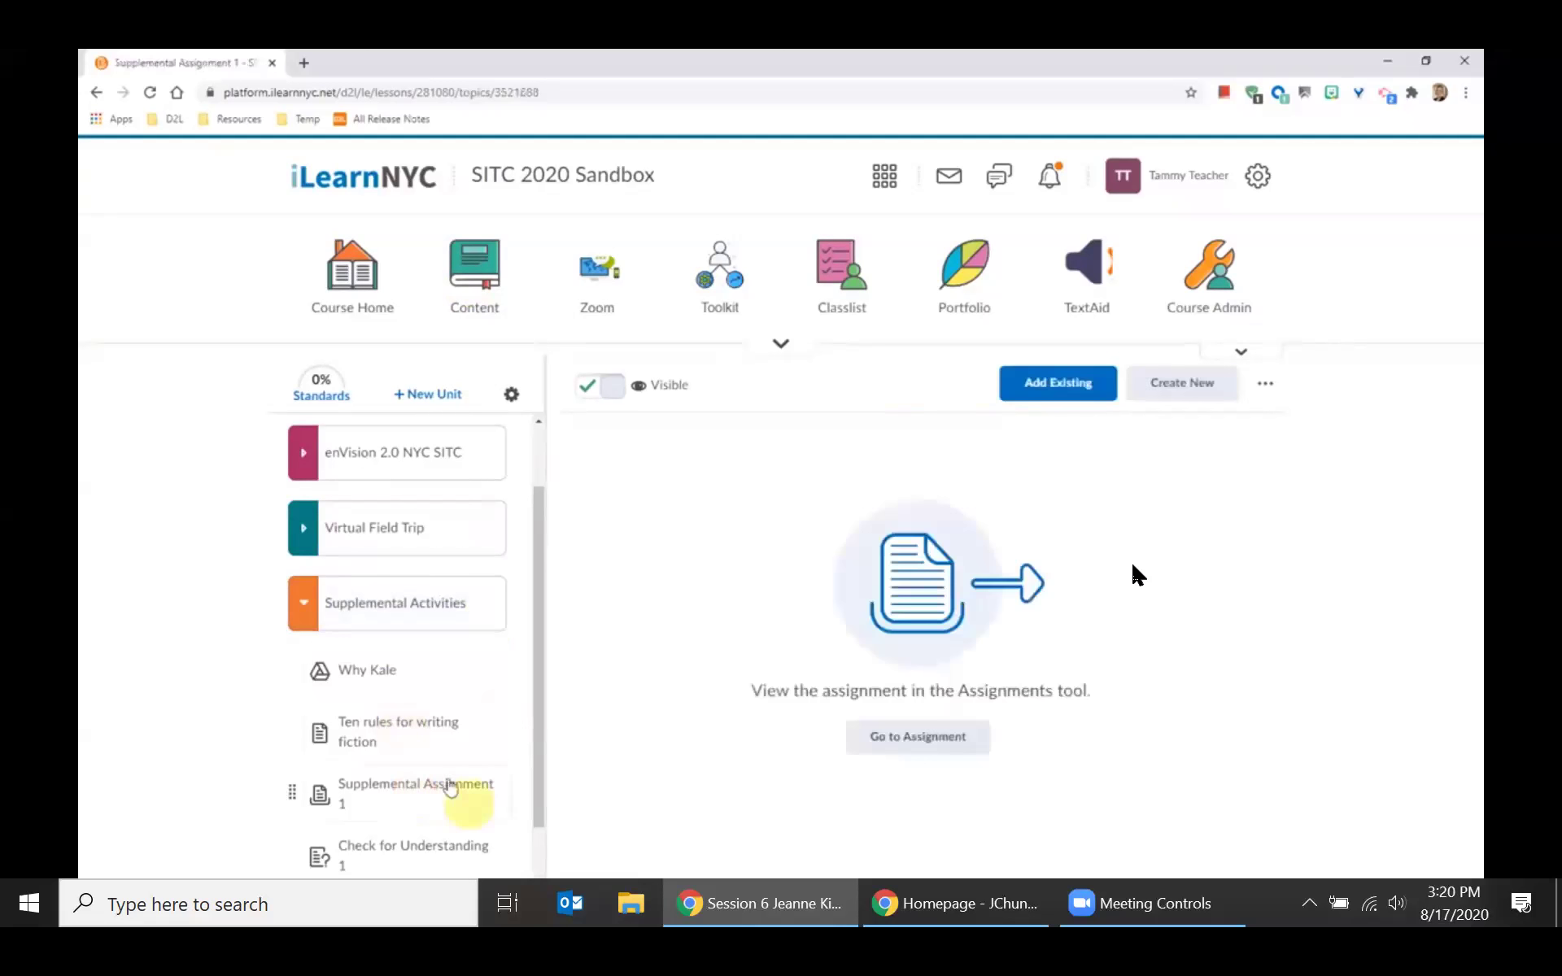
Start a new release condition for the Why Kale topic and set its condition type to Group enrollment.
{"action": "scroll", "coordinate": [440, 777], "scroll_direction": "down", "scroll_amount": 1}
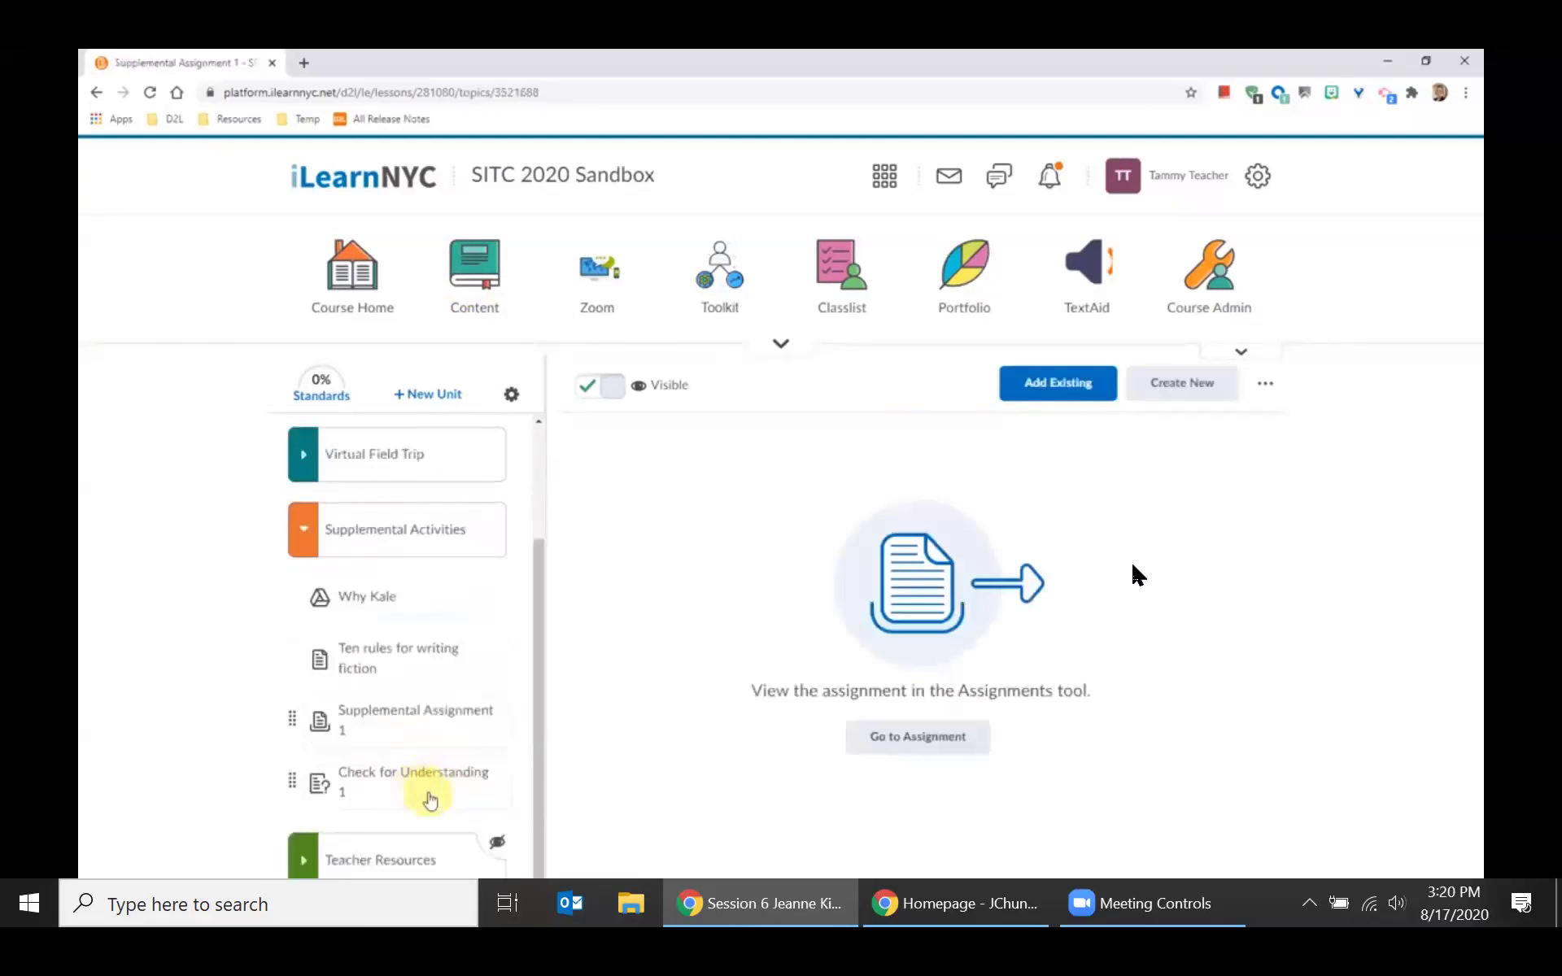
{"action": "left_click", "coordinate": [385, 598]}
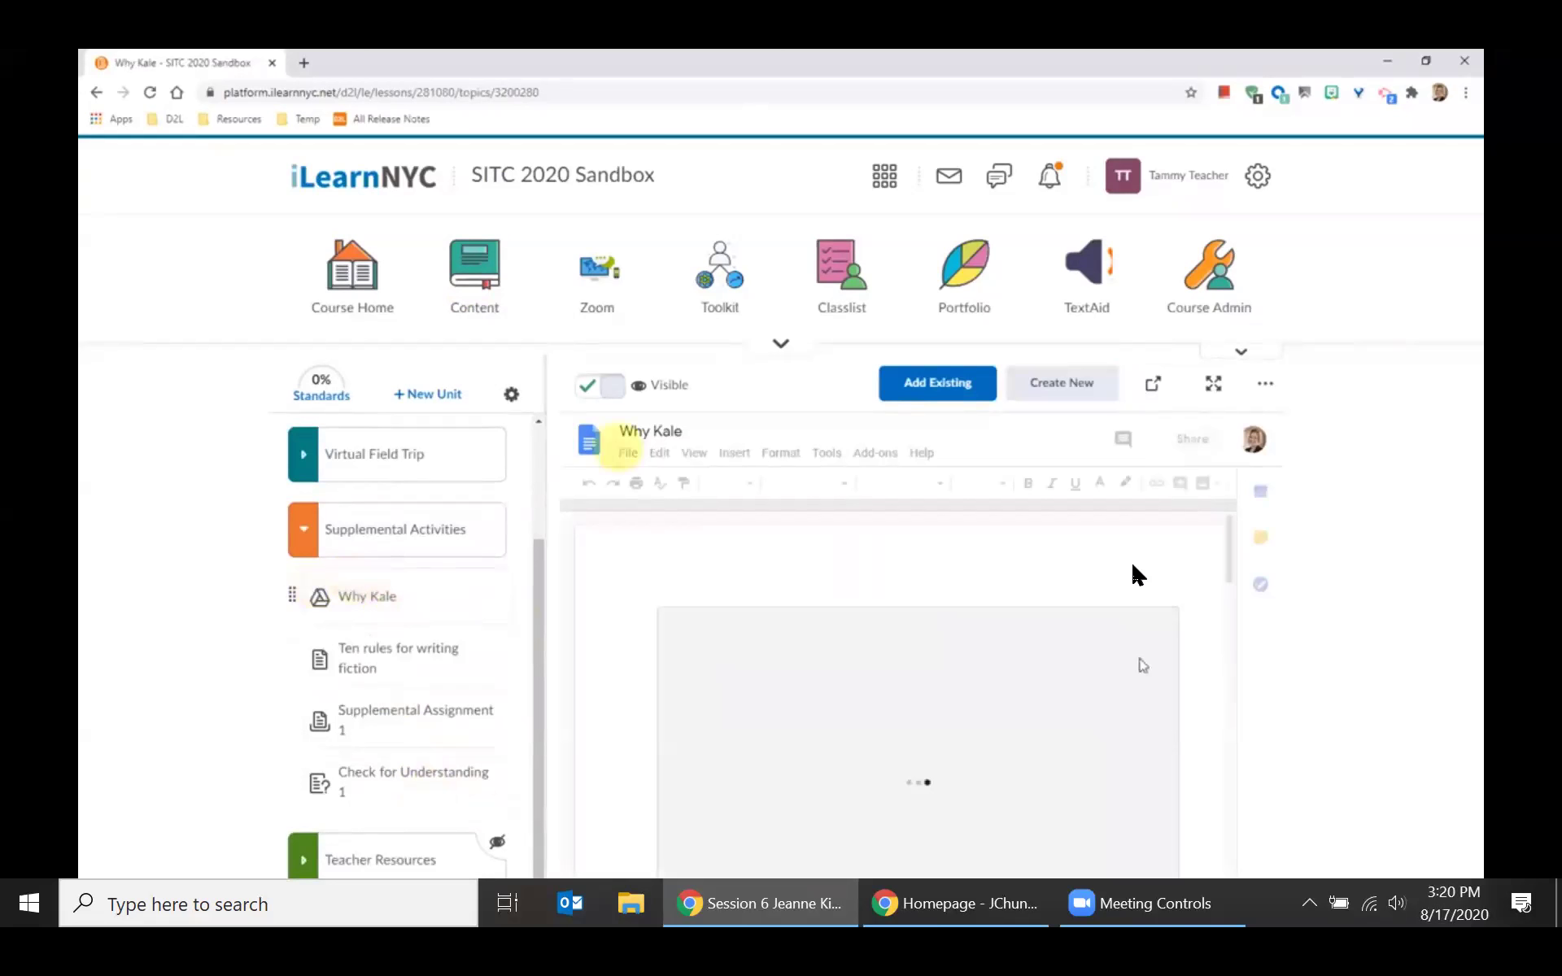
{"action": "left_click", "coordinate": [1266, 389]}
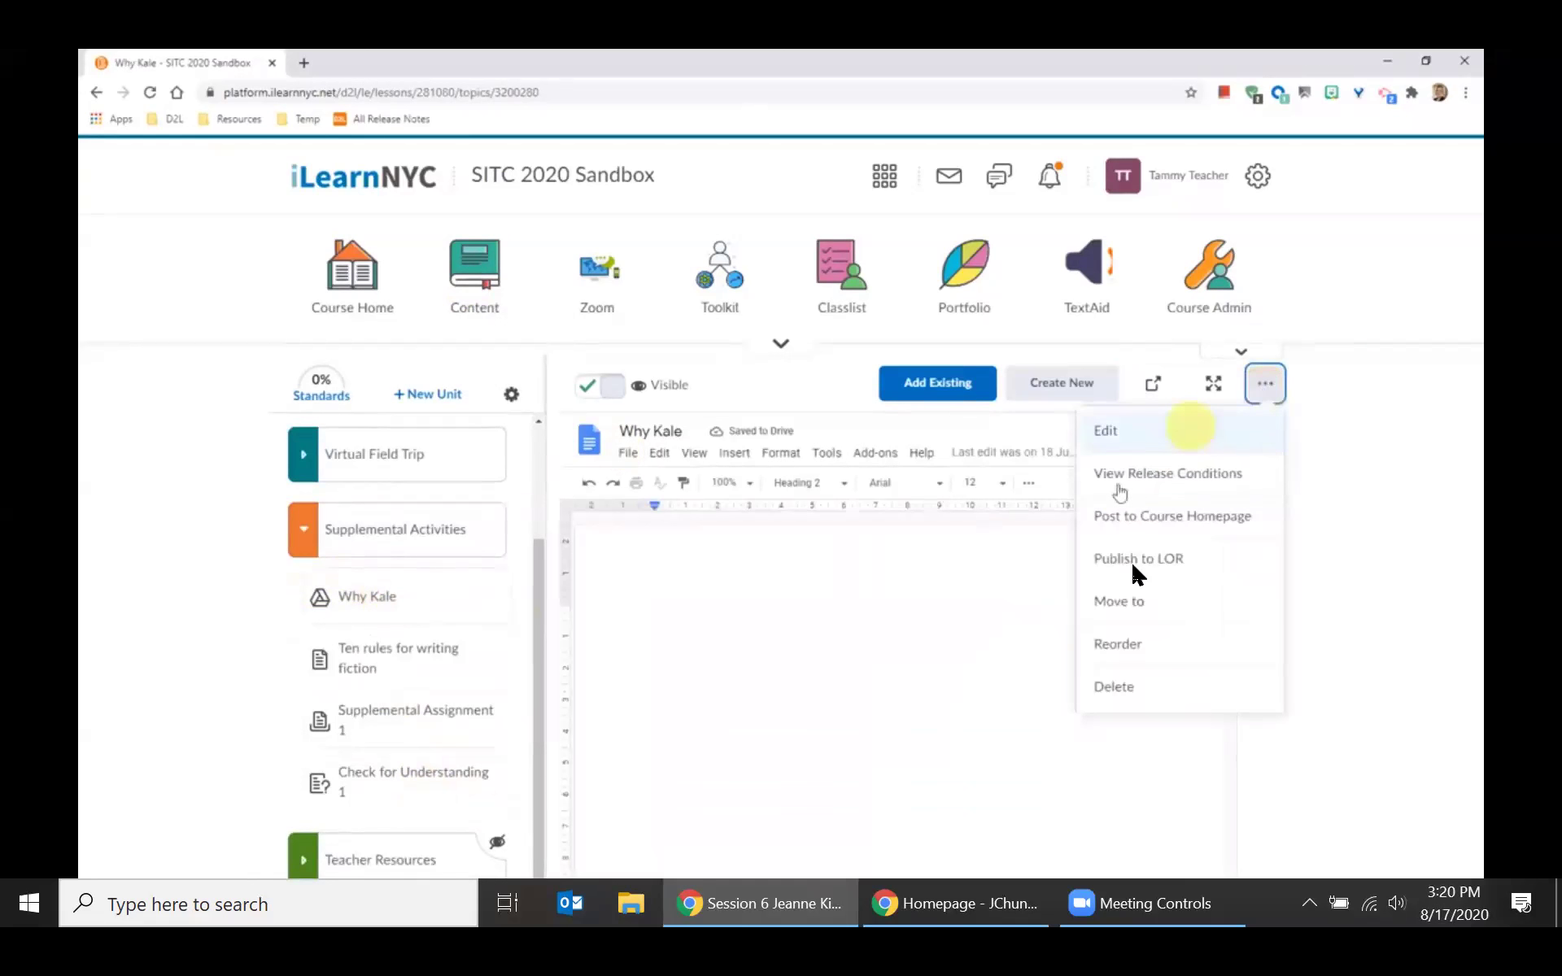
{"action": "left_click", "coordinate": [1165, 475]}
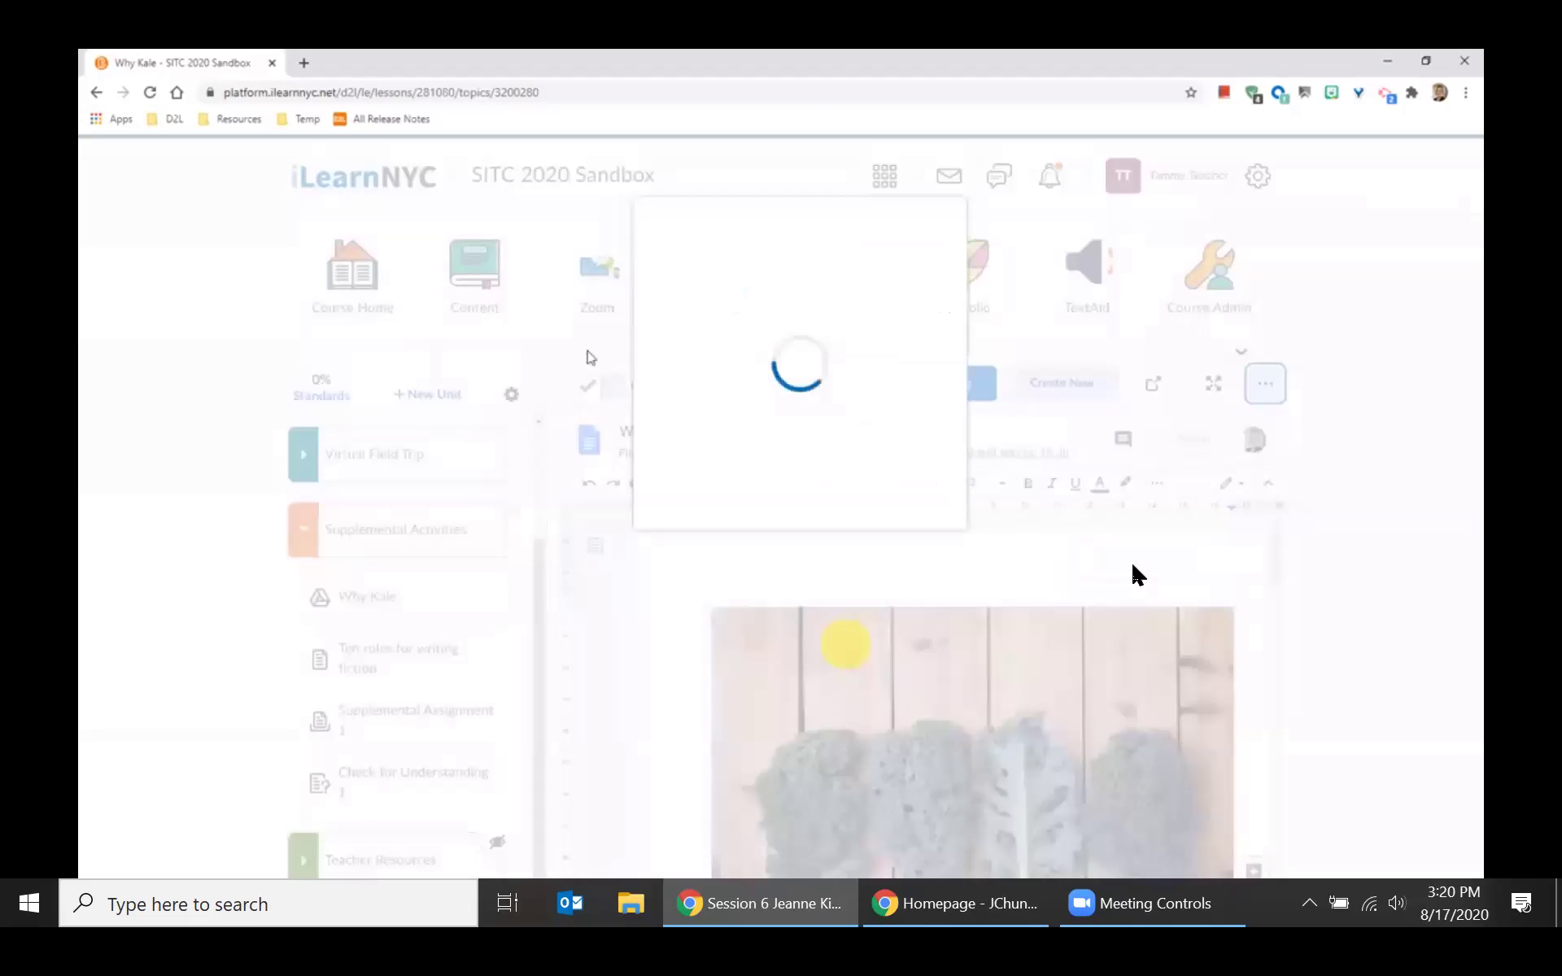
{"action": "left_click", "coordinate": [579, 321]}
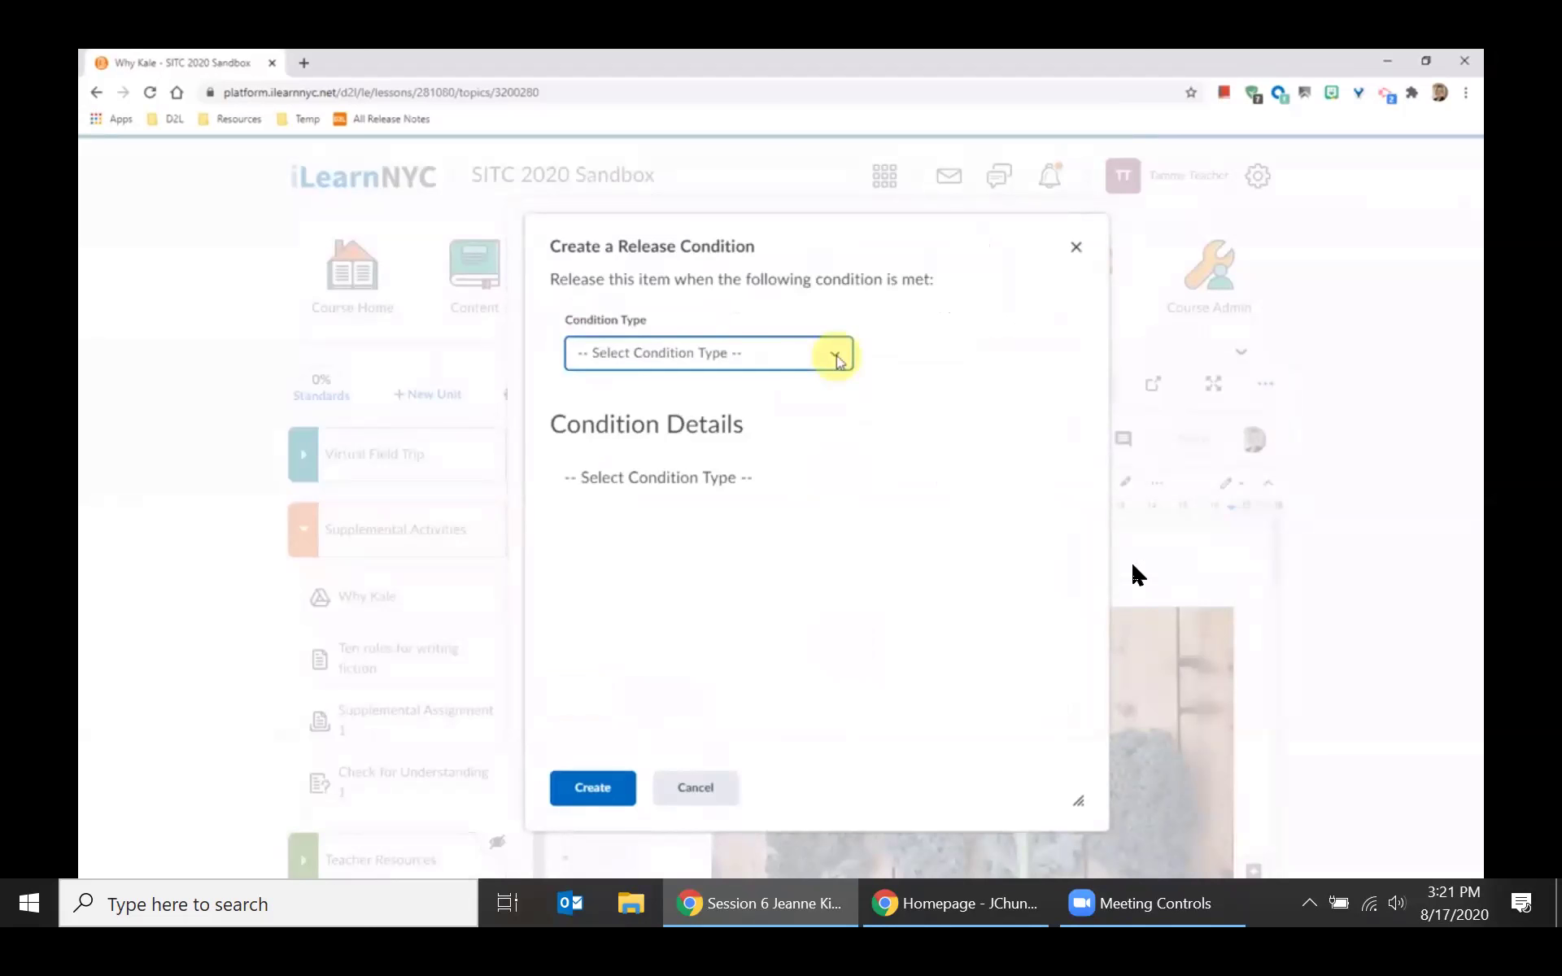
{"action": "left_click", "coordinate": [838, 359]}
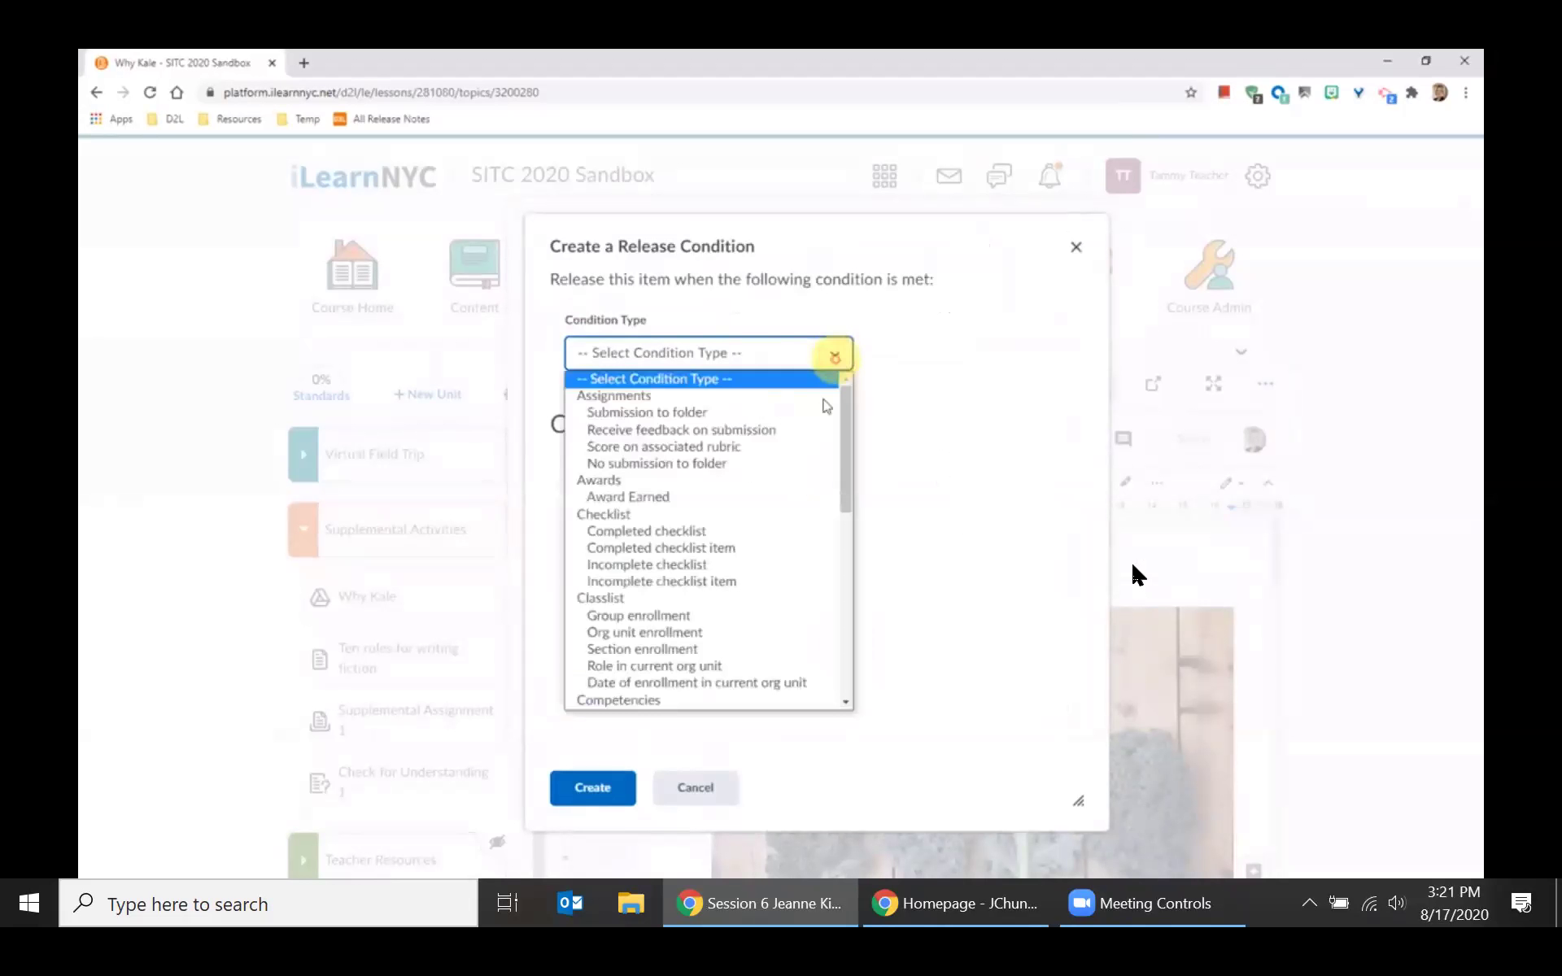
{"action": "left_click_drag", "start_coordinate": [847, 421], "coordinate": [830, 455]}
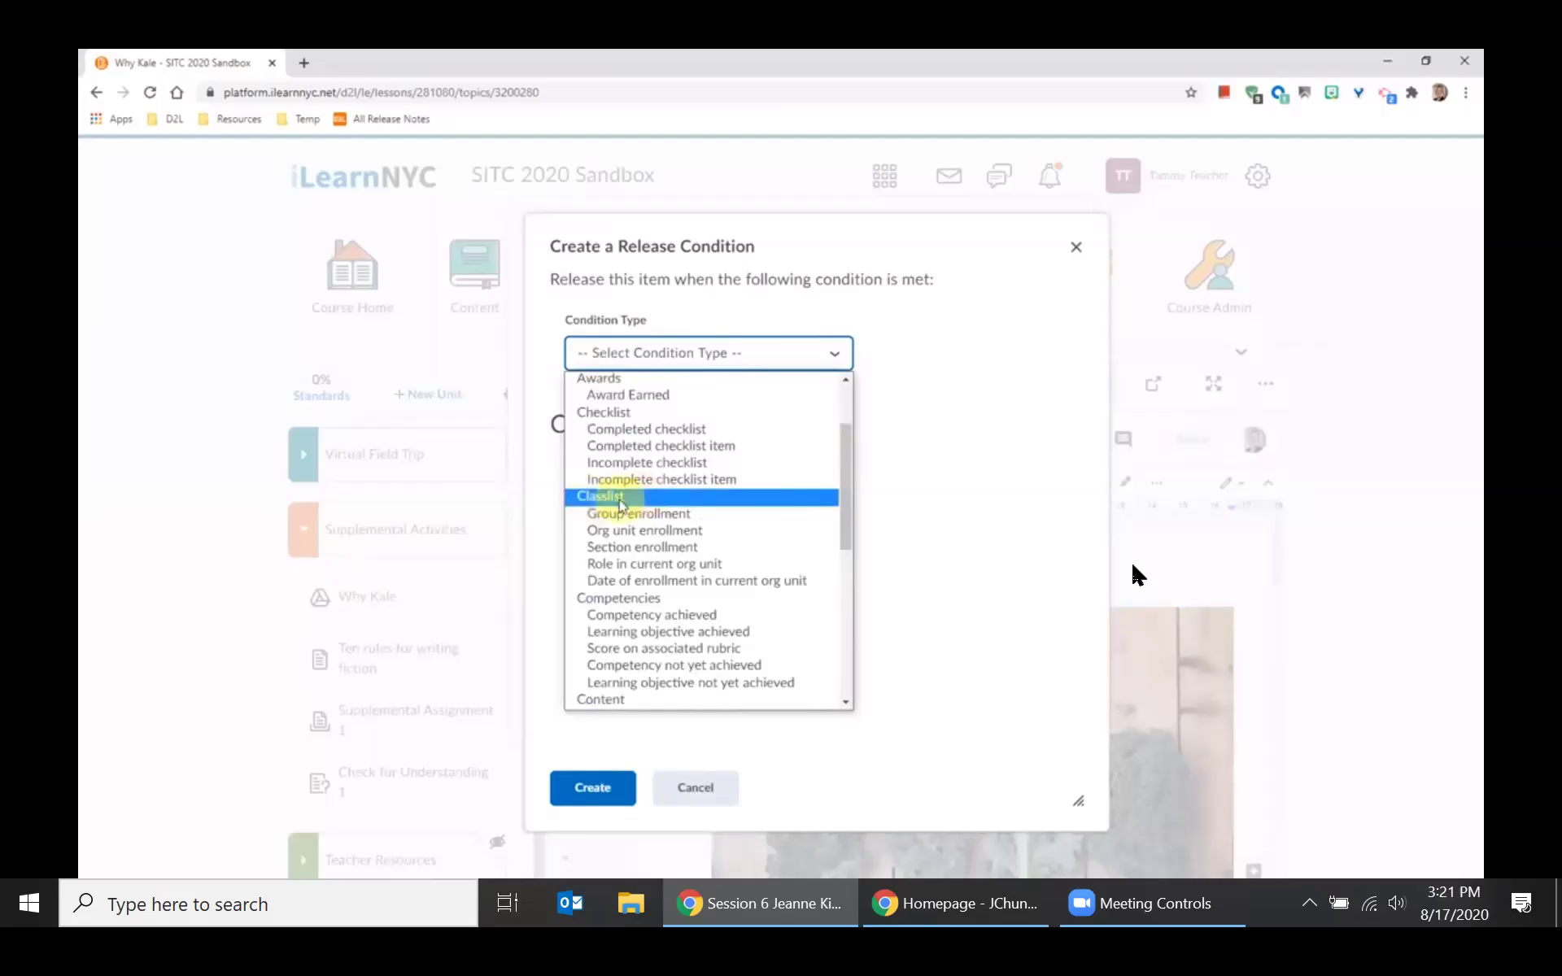
{"action": "left_click", "coordinate": [665, 517]}
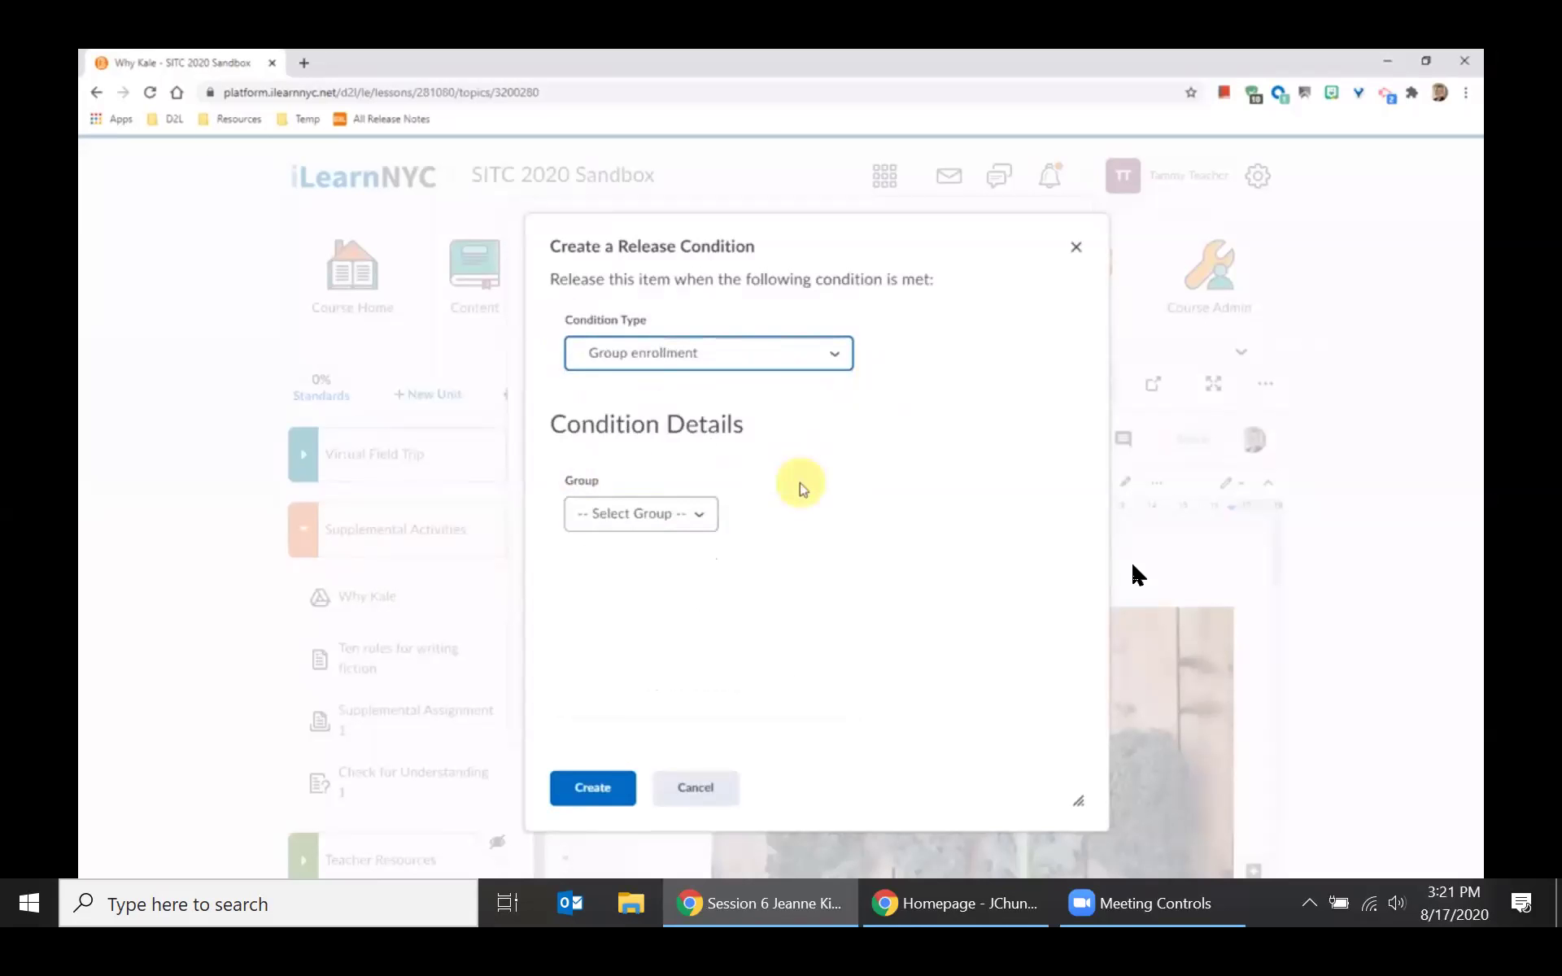
Choose Group 1 of the ELL category for the condition, create it, and save the release conditions of Why Kale.
{"action": "left_click", "coordinate": [702, 516]}
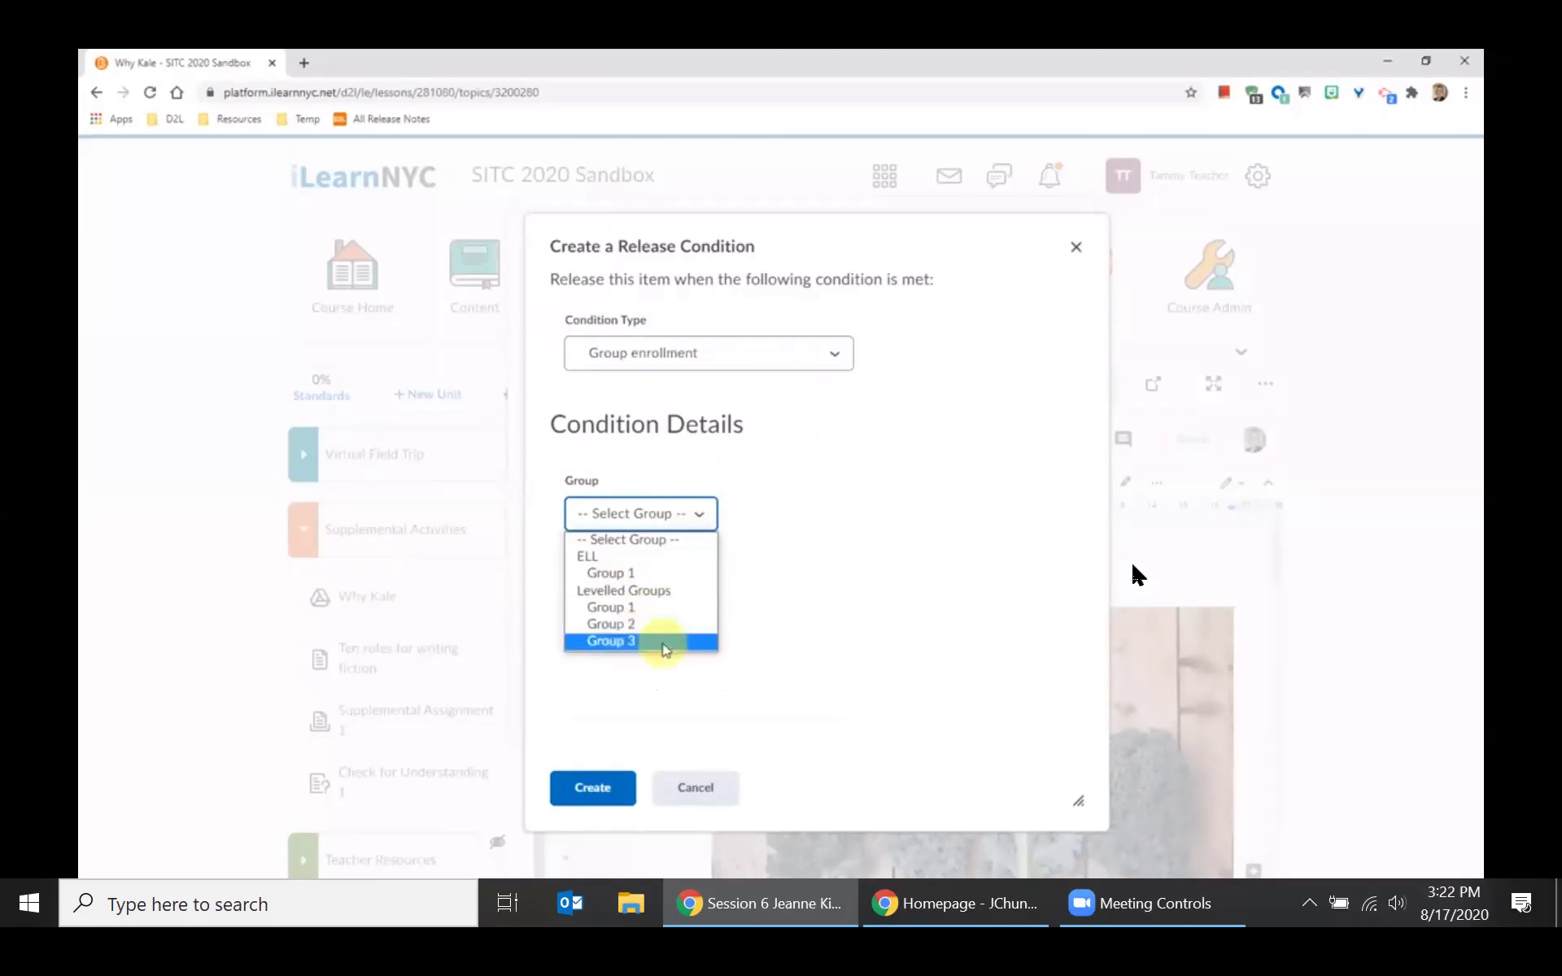
{"action": "left_click", "coordinate": [659, 582]}
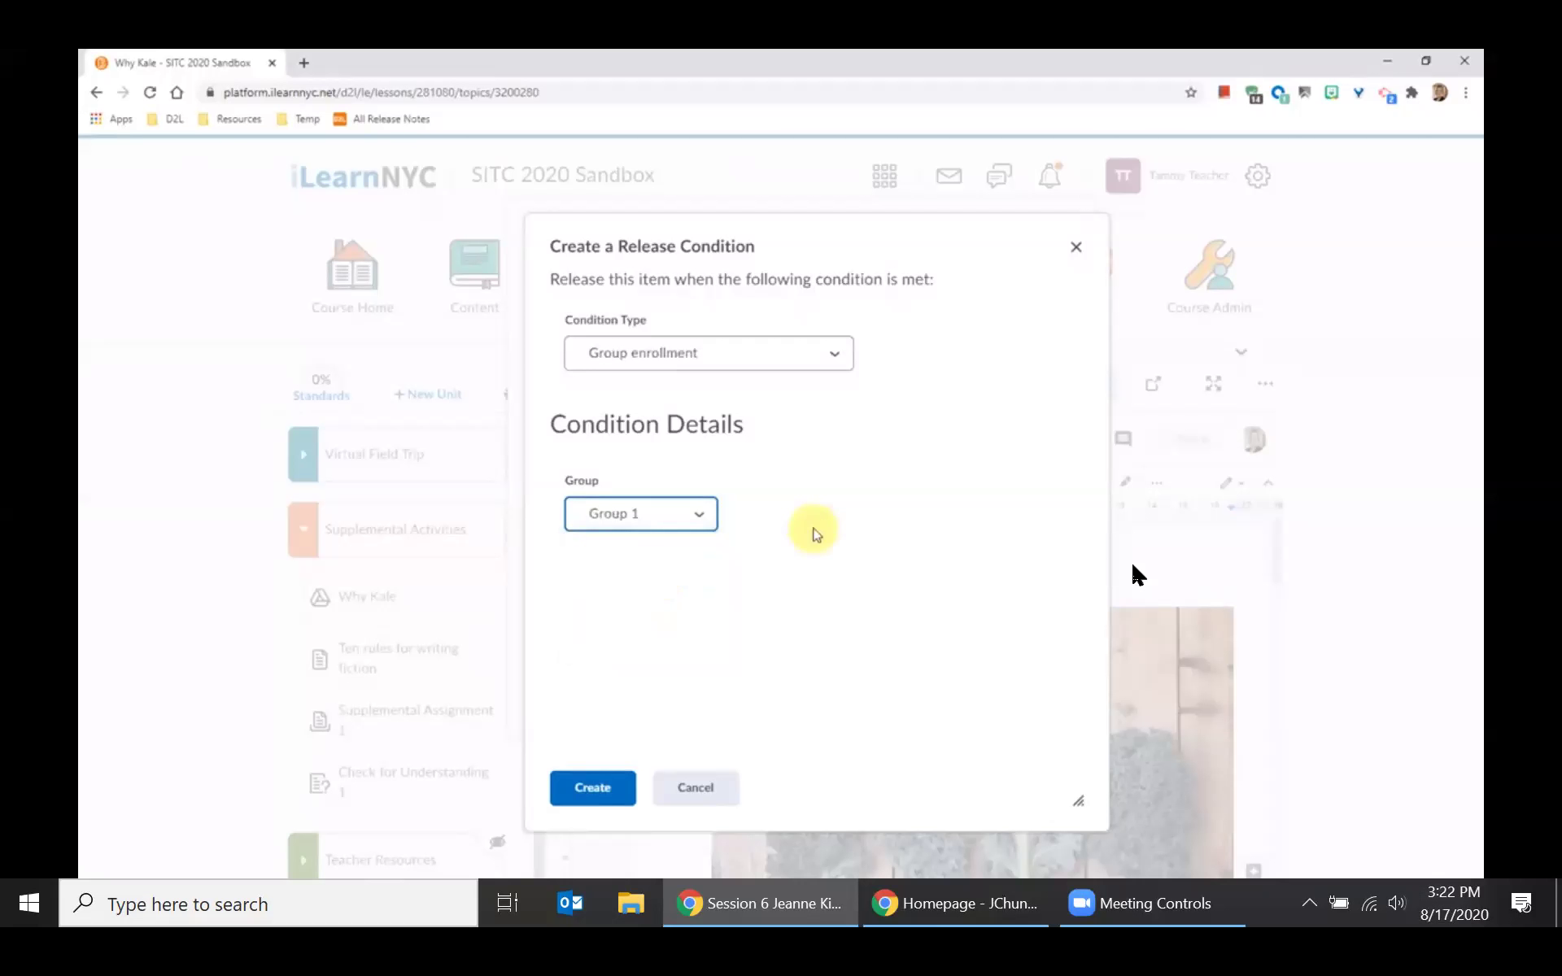
{"action": "left_click", "coordinate": [595, 790]}
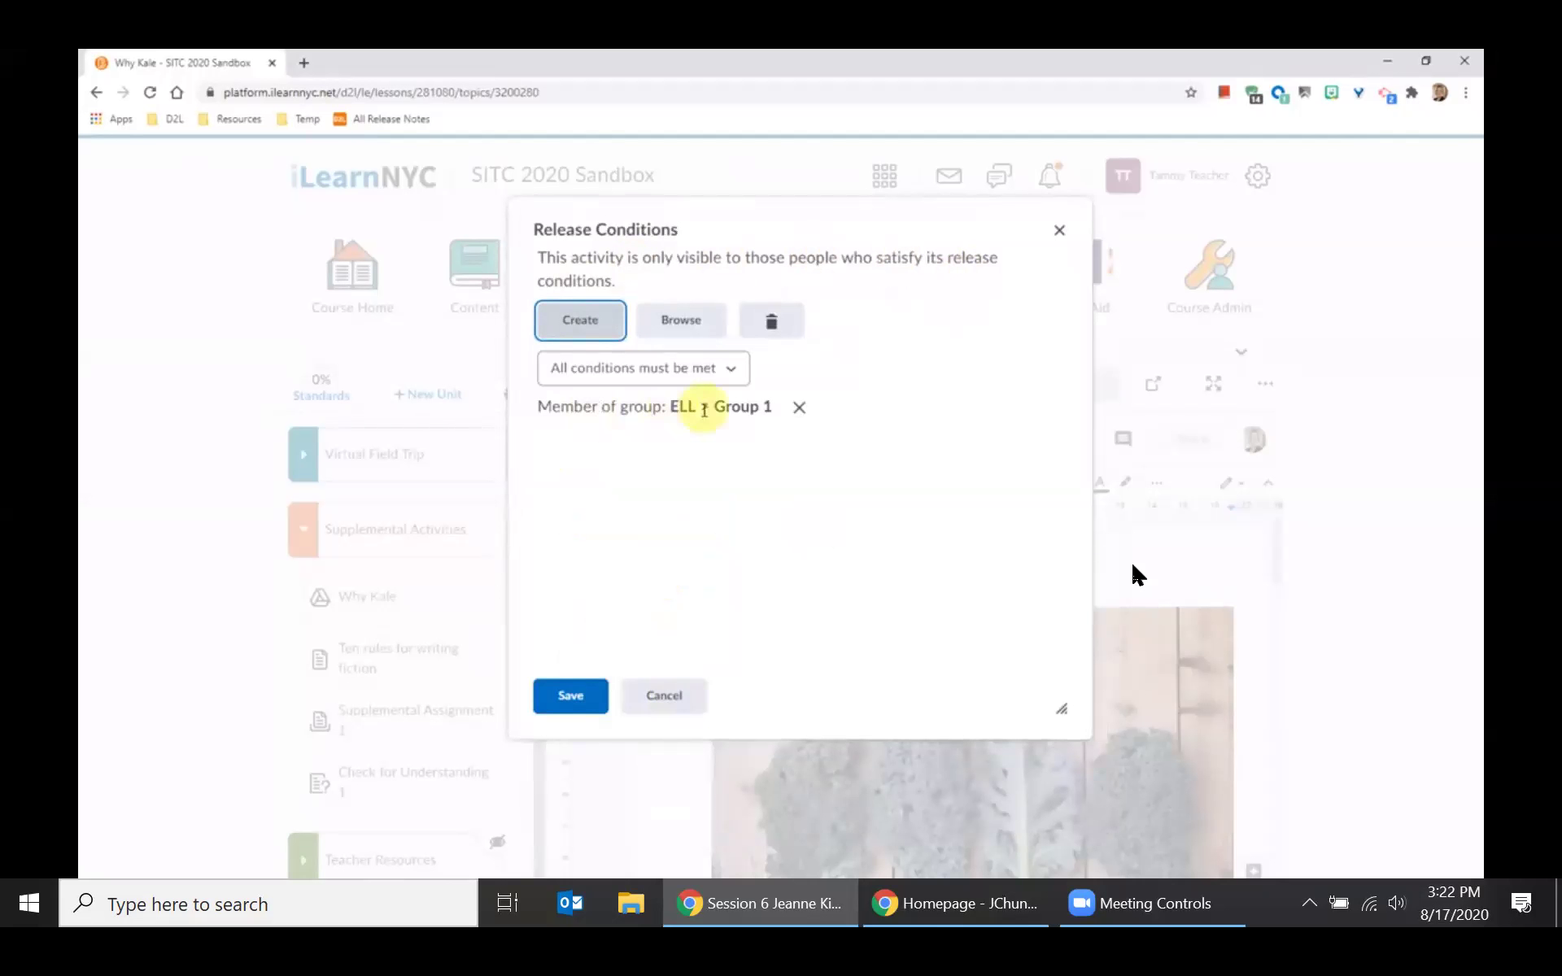
{"action": "left_click", "coordinate": [576, 710]}
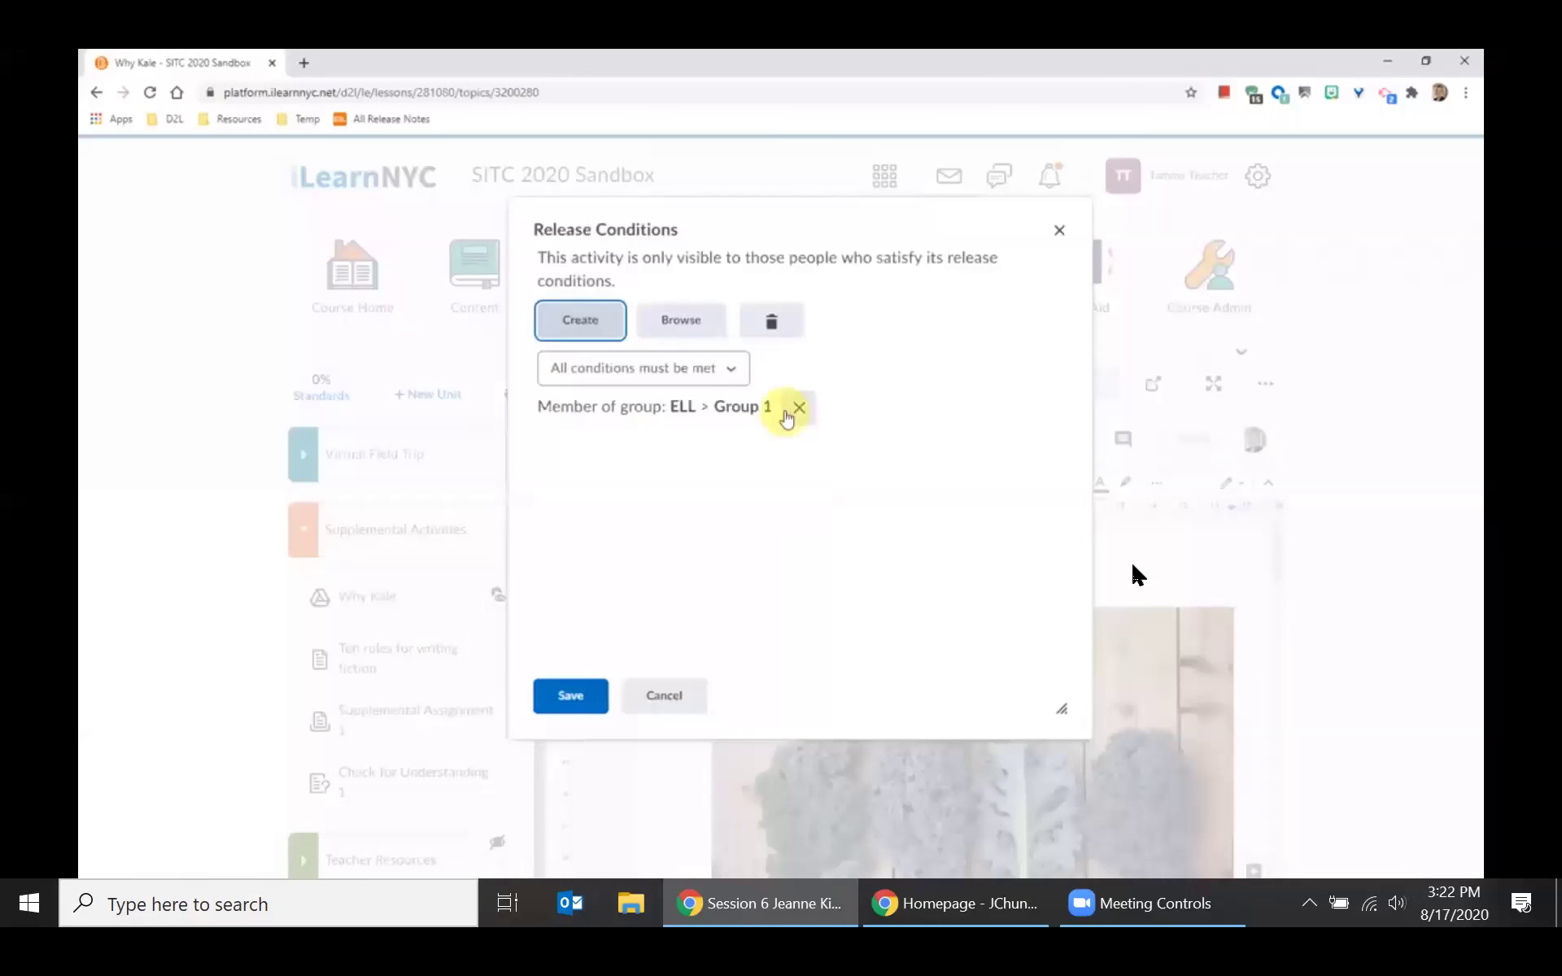
{"action": "left_click", "coordinate": [665, 696]}
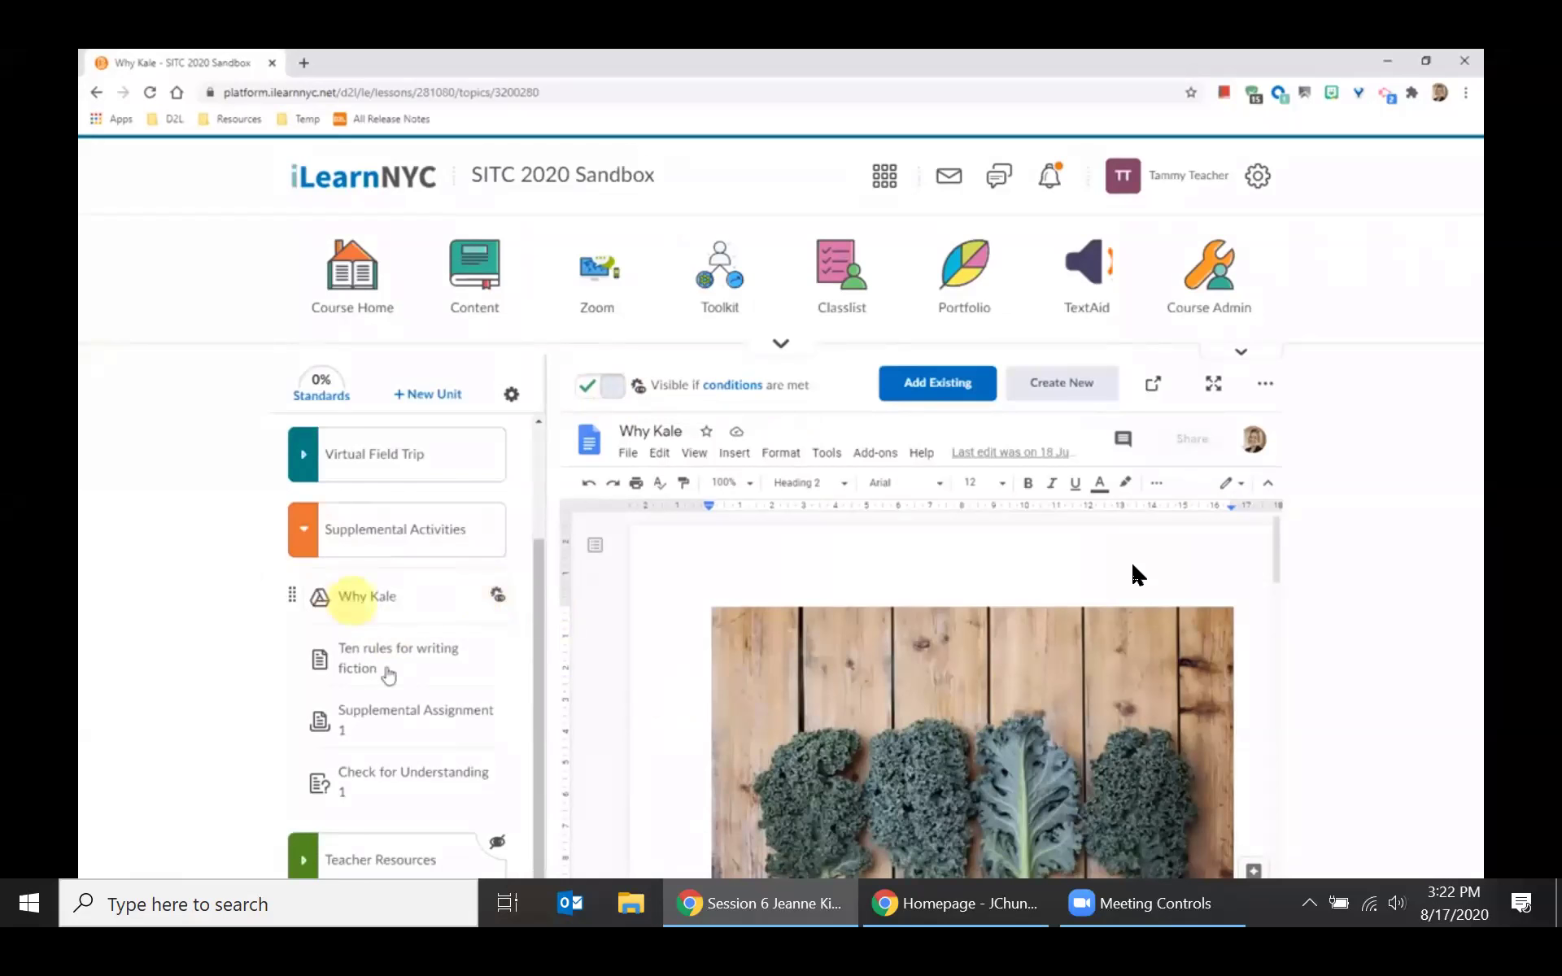
Open Supplemental Assignment 1 in the Assignments tool for editing and go to the release conditions in its restrictions.
{"action": "left_click", "coordinate": [402, 724]}
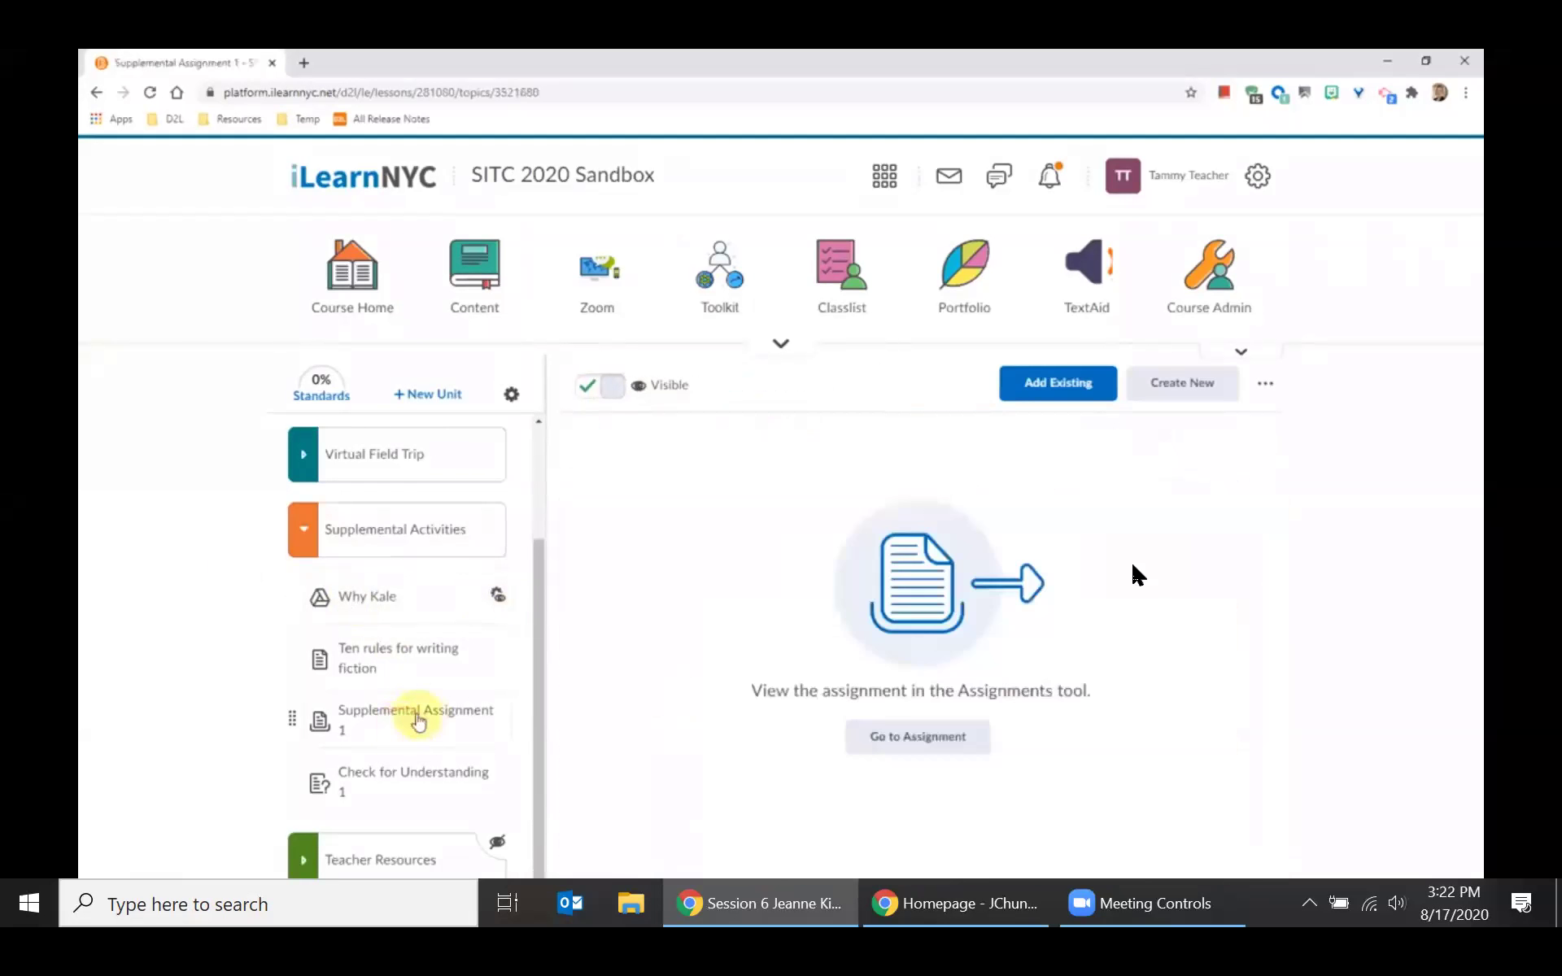
{"action": "left_click", "coordinate": [913, 742]}
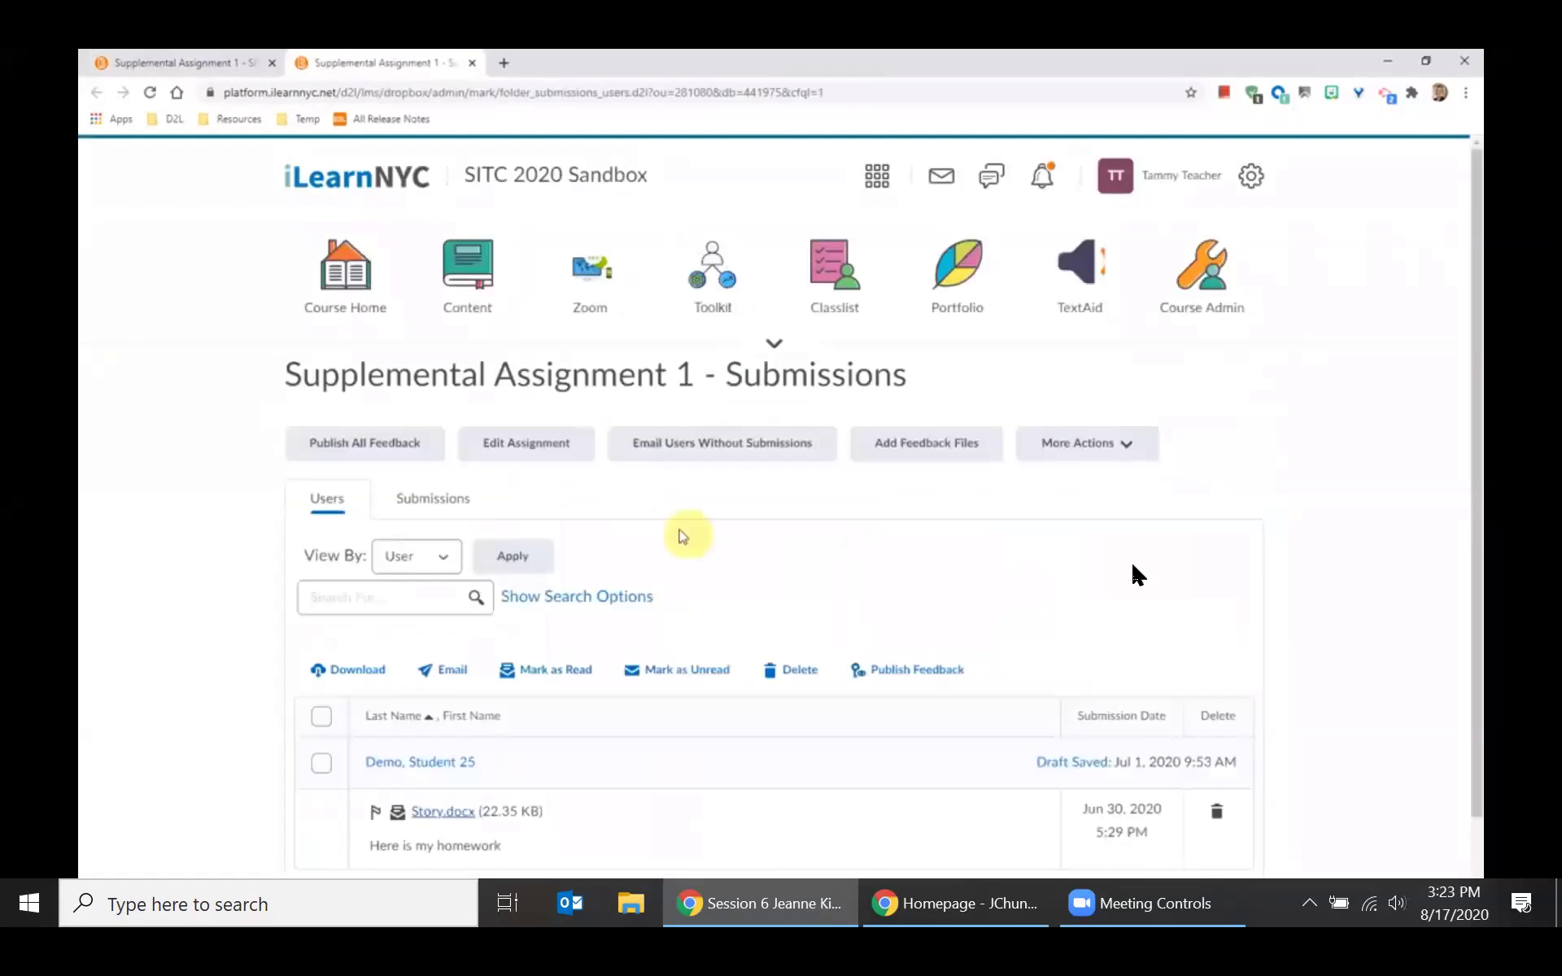
{"action": "left_click", "coordinate": [522, 446]}
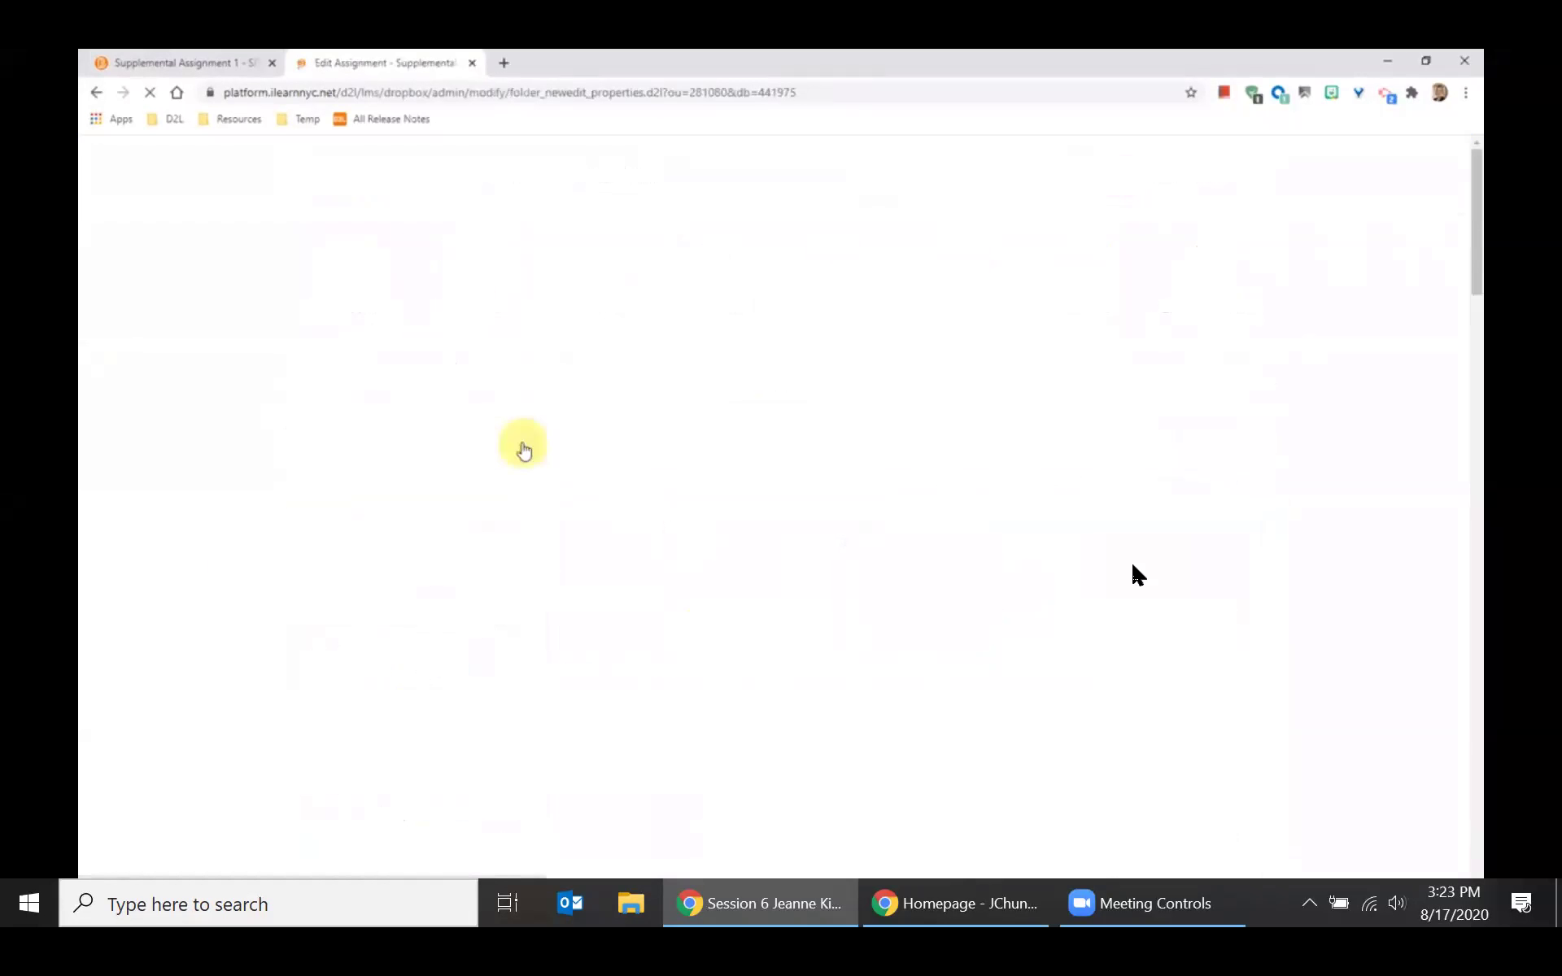
{"action": "left_click", "coordinate": [1462, 220]}
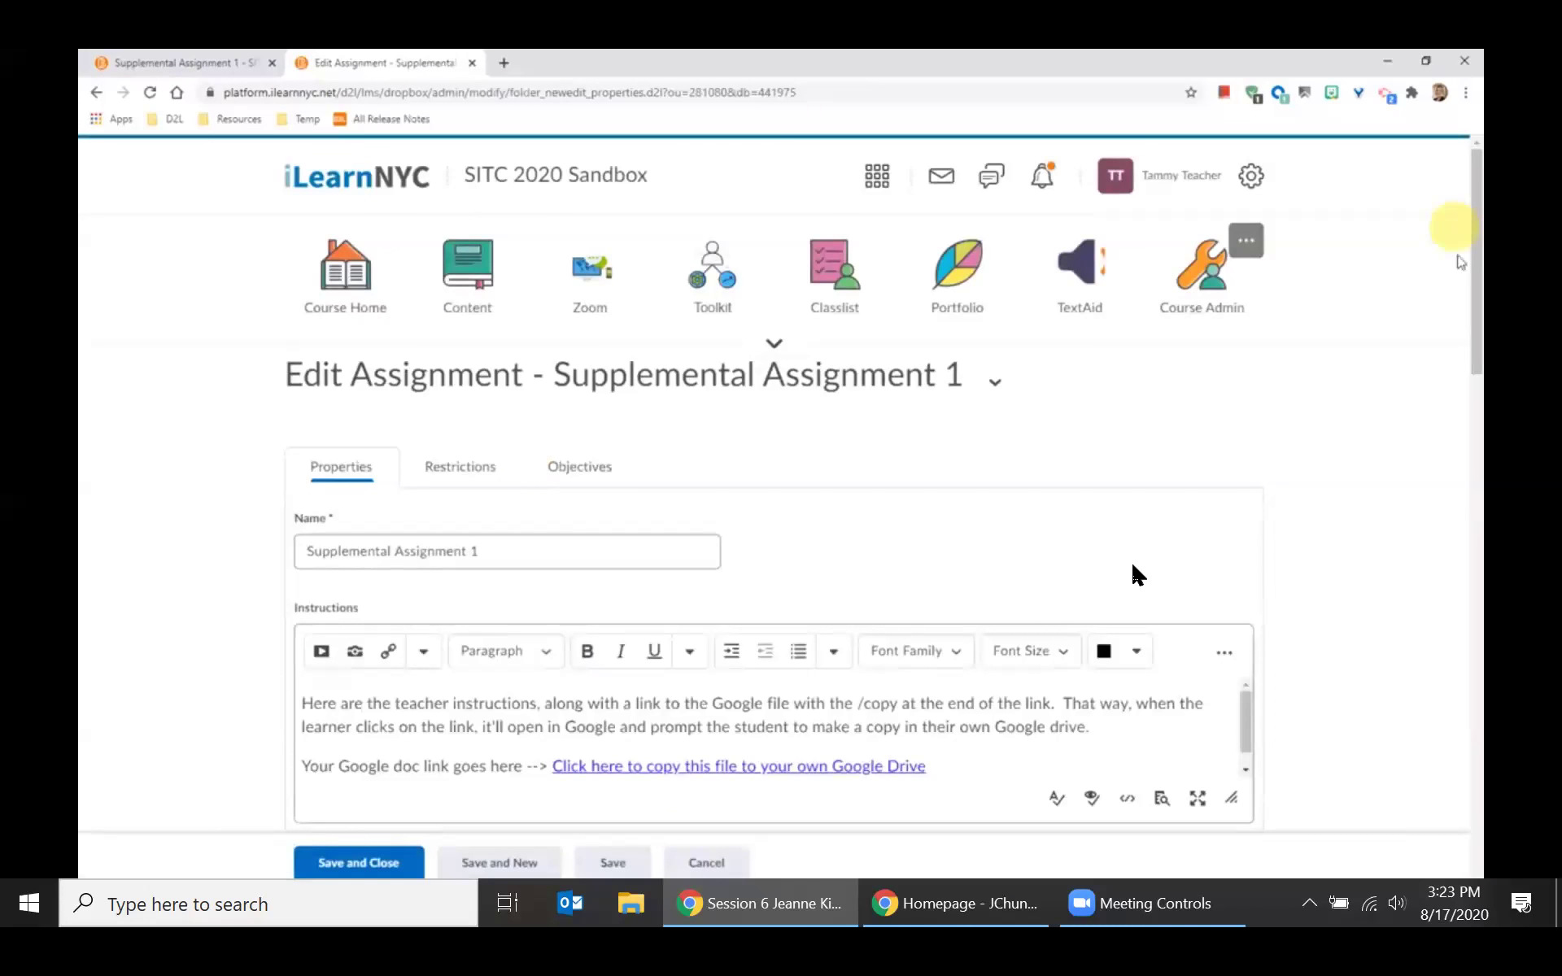
{"action": "scroll", "coordinate": [1461, 269], "scroll_direction": "down", "scroll_amount": 2}
{"action": "left_click_drag", "start_coordinate": [1462, 308], "coordinate": [1445, 572]}
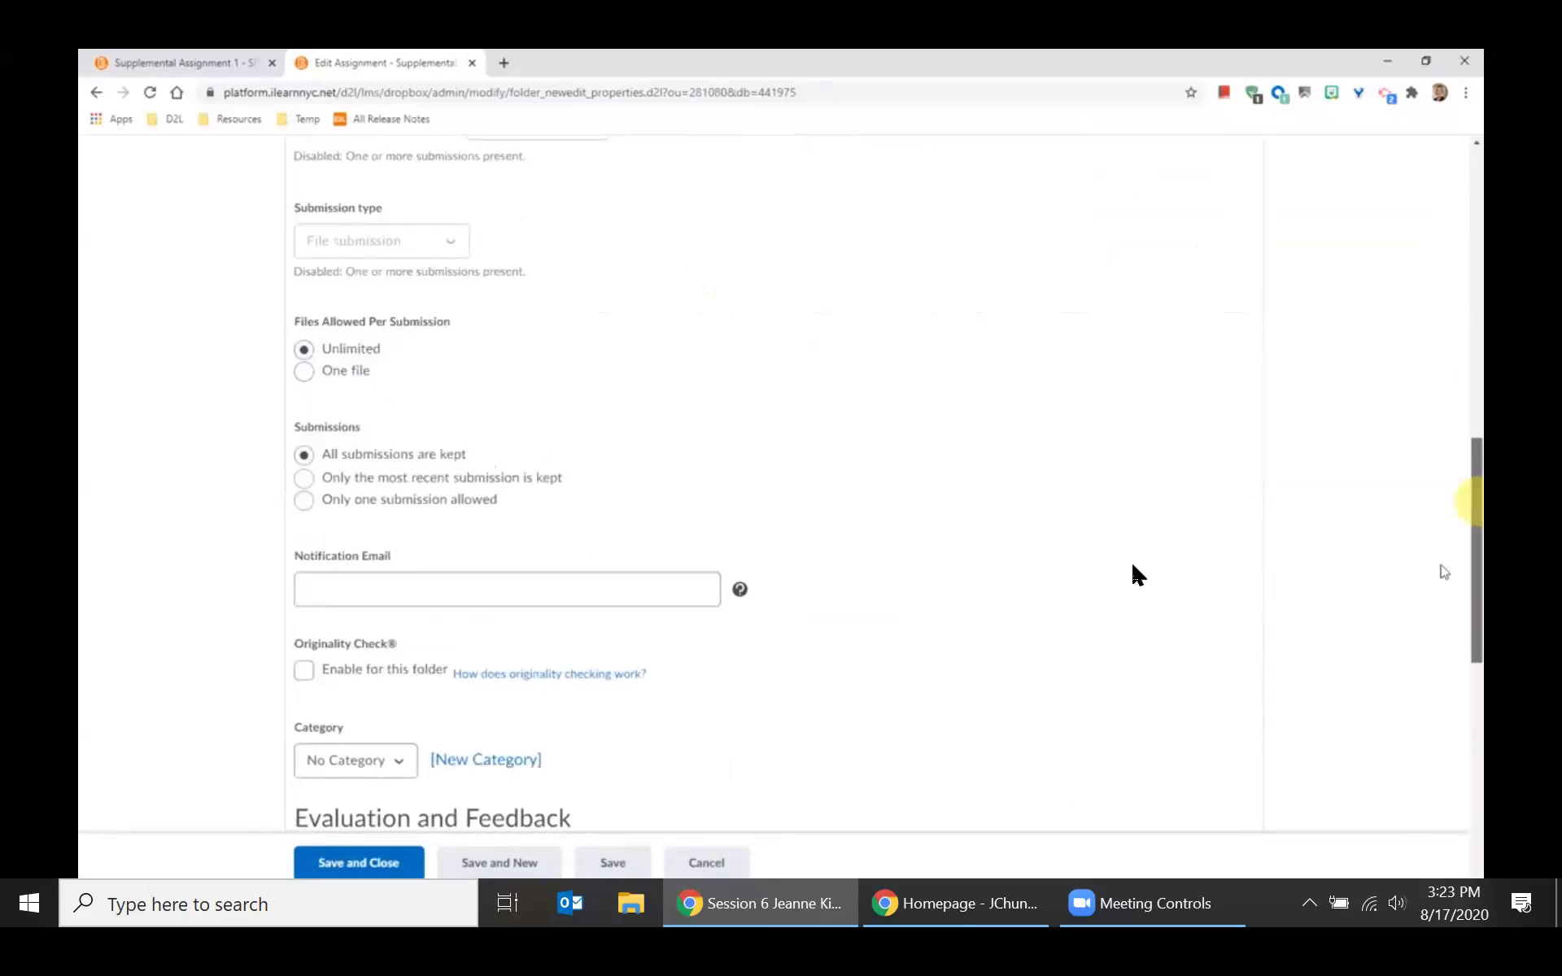
{"action": "left_click_drag", "start_coordinate": [1469, 500], "coordinate": [1471, 224]}
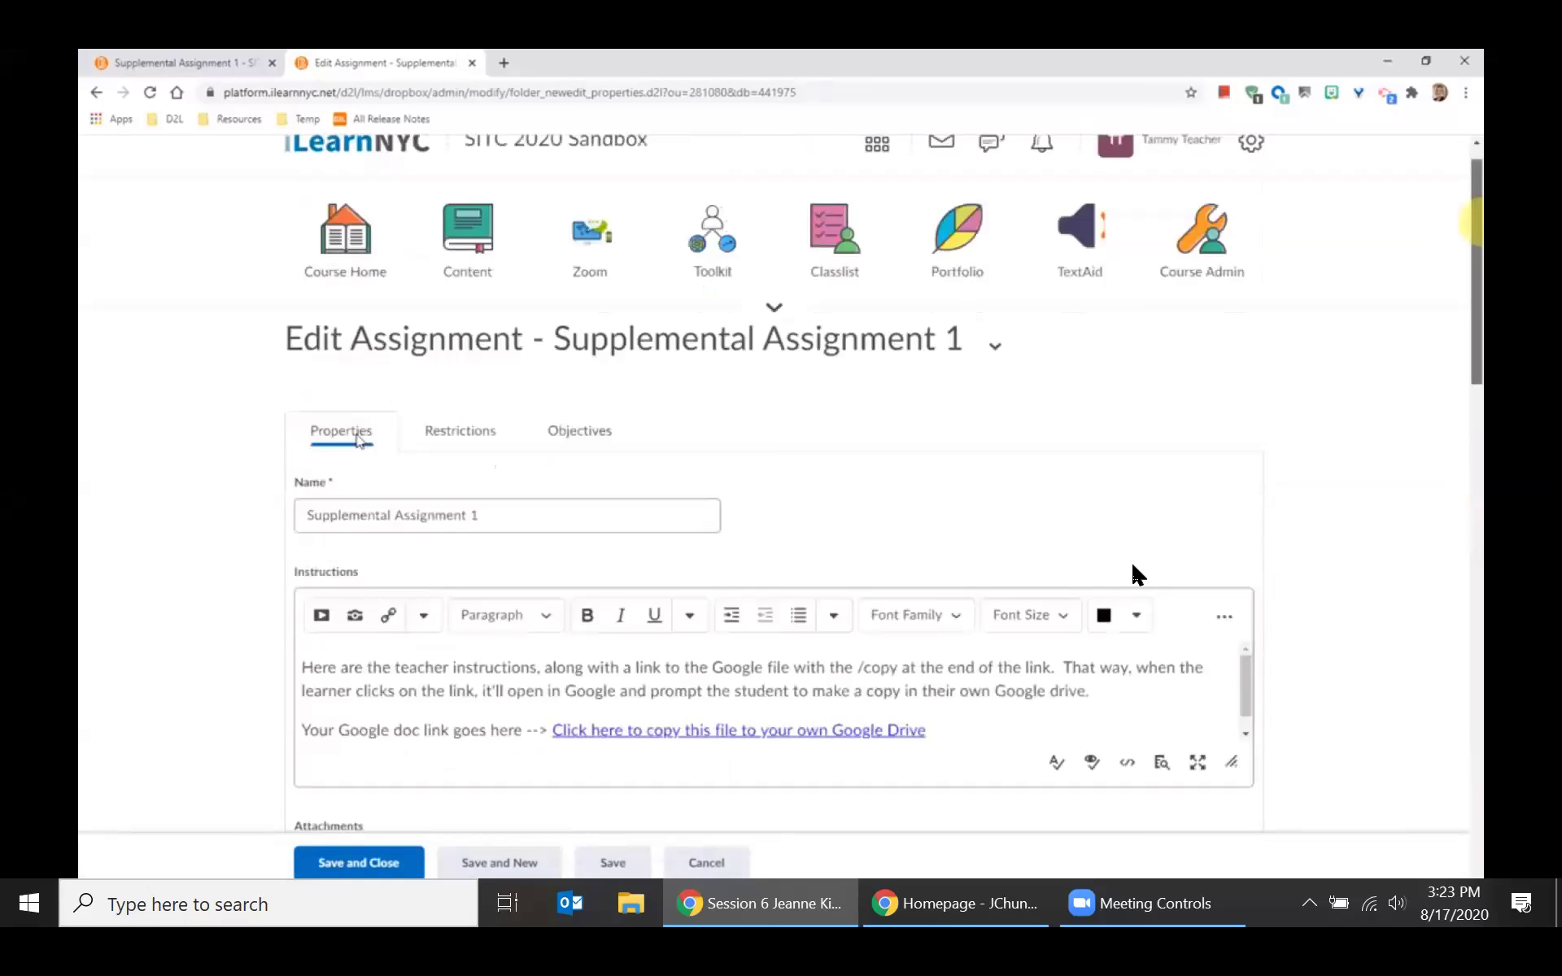
{"action": "left_click", "coordinate": [478, 459]}
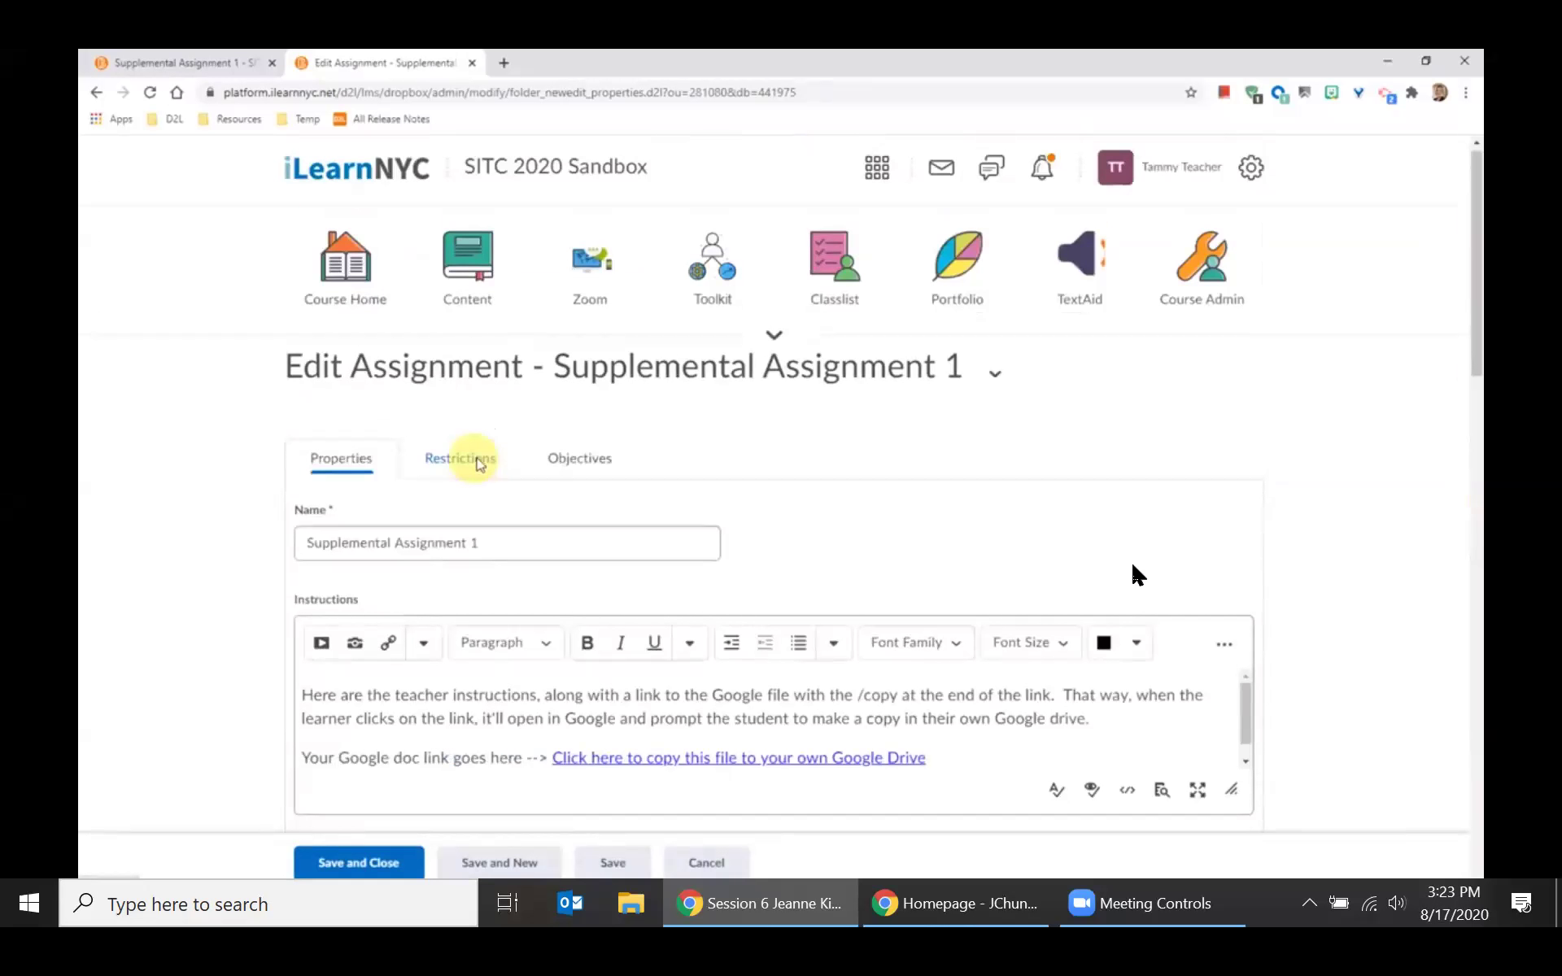
{"action": "left_click", "coordinate": [955, 562]}
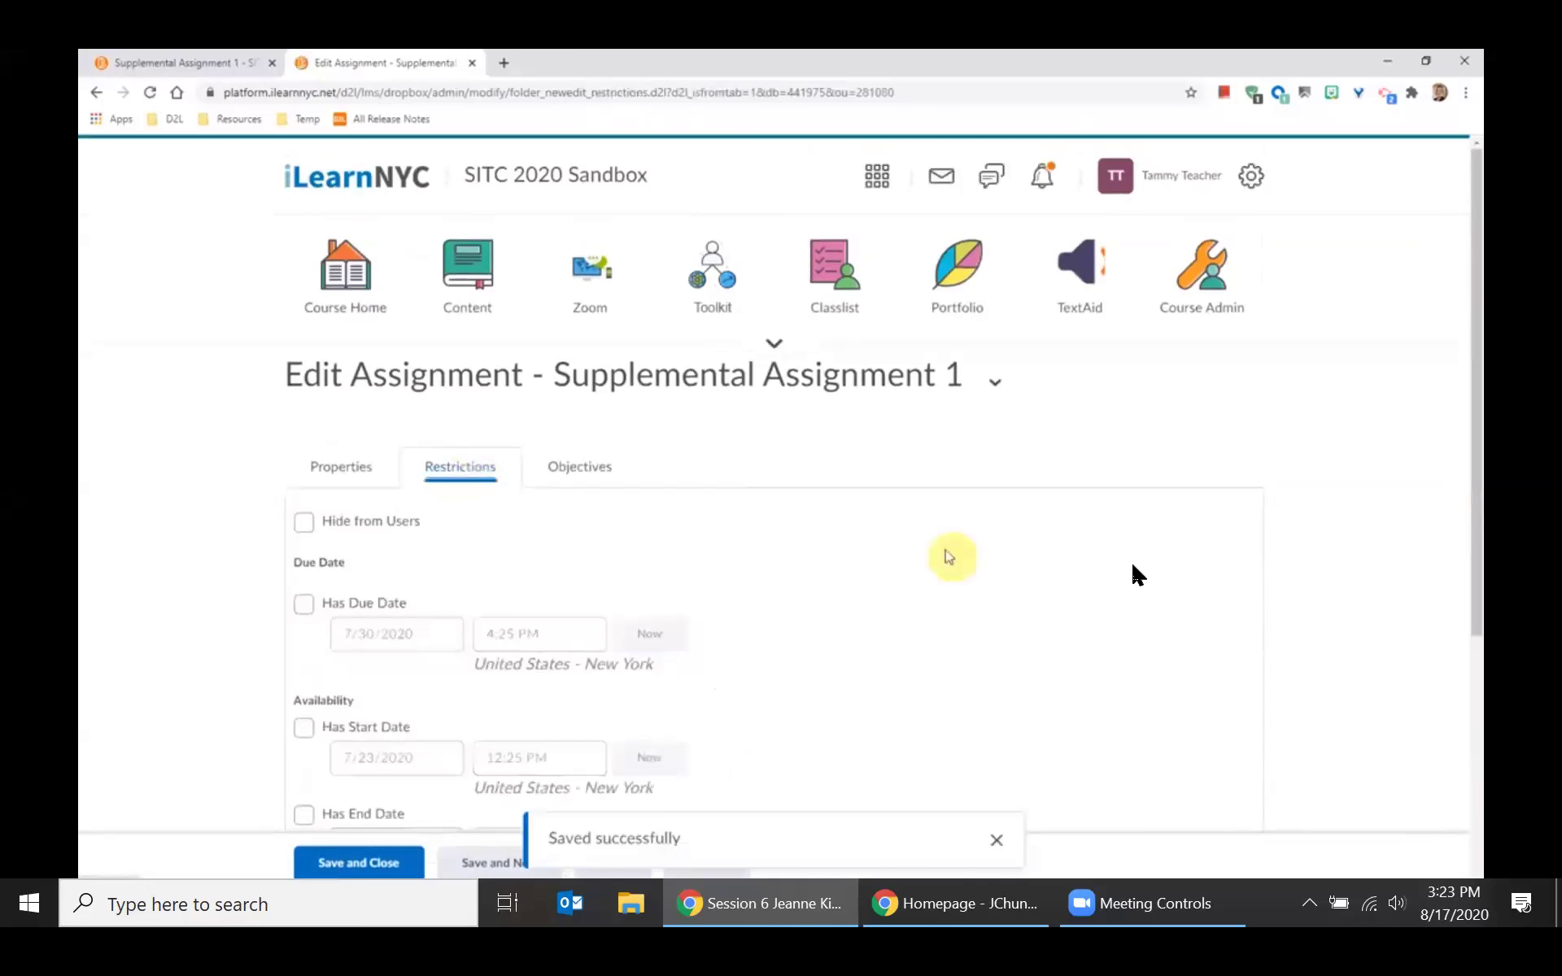
{"action": "scroll", "coordinate": [952, 557], "scroll_direction": "down", "scroll_amount": 4}
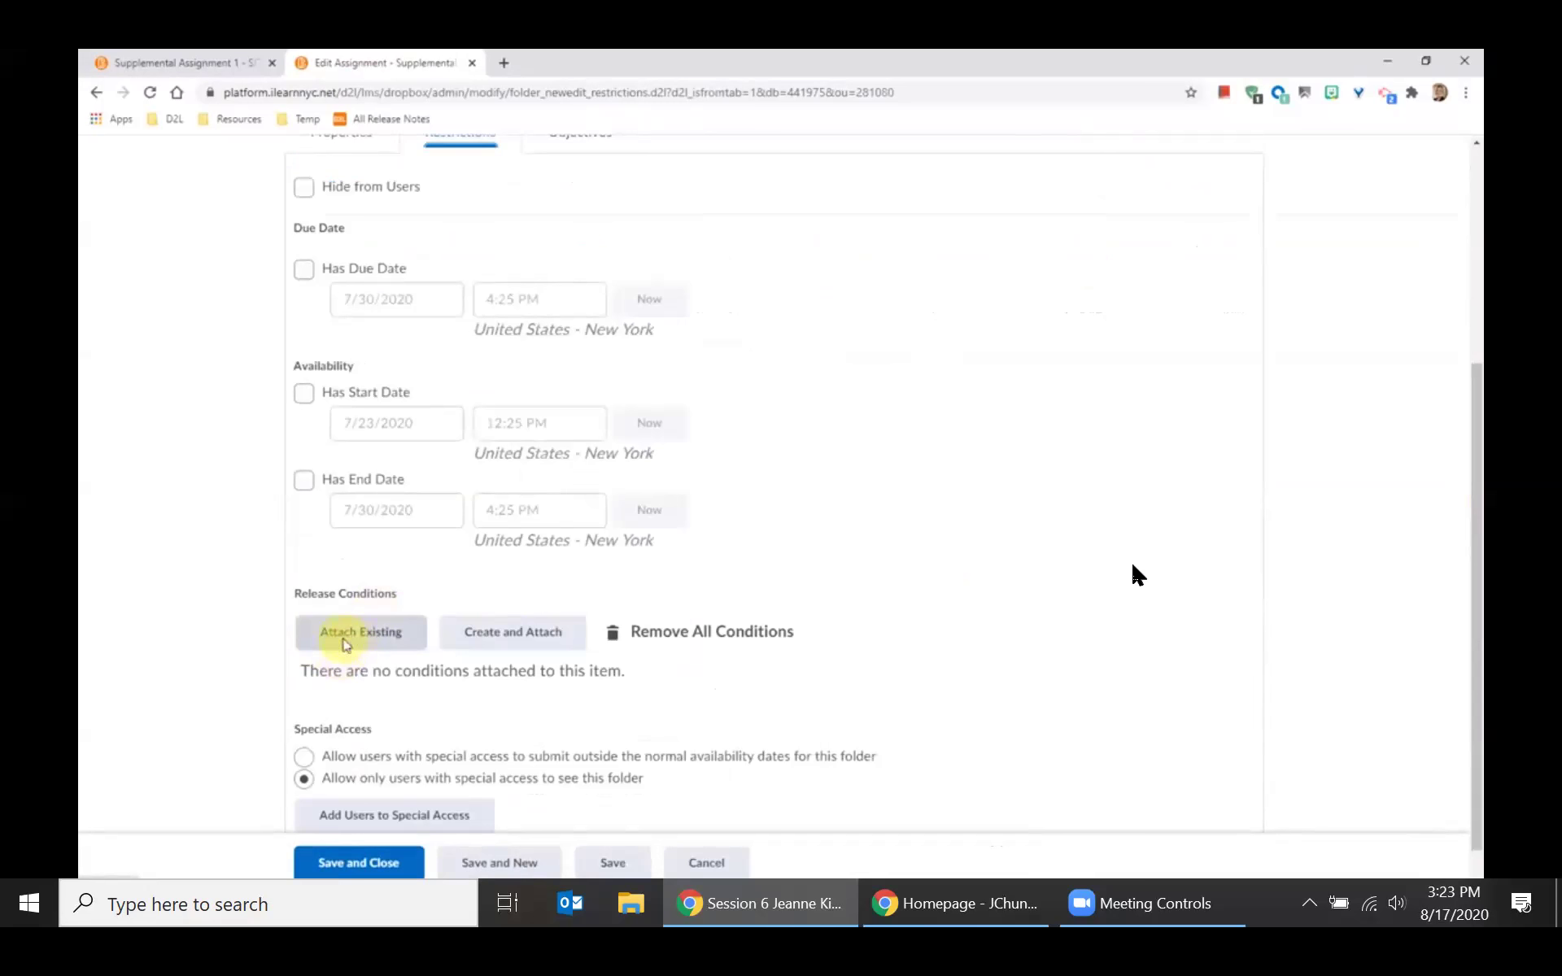
{"action": "left_click", "coordinate": [344, 643]}
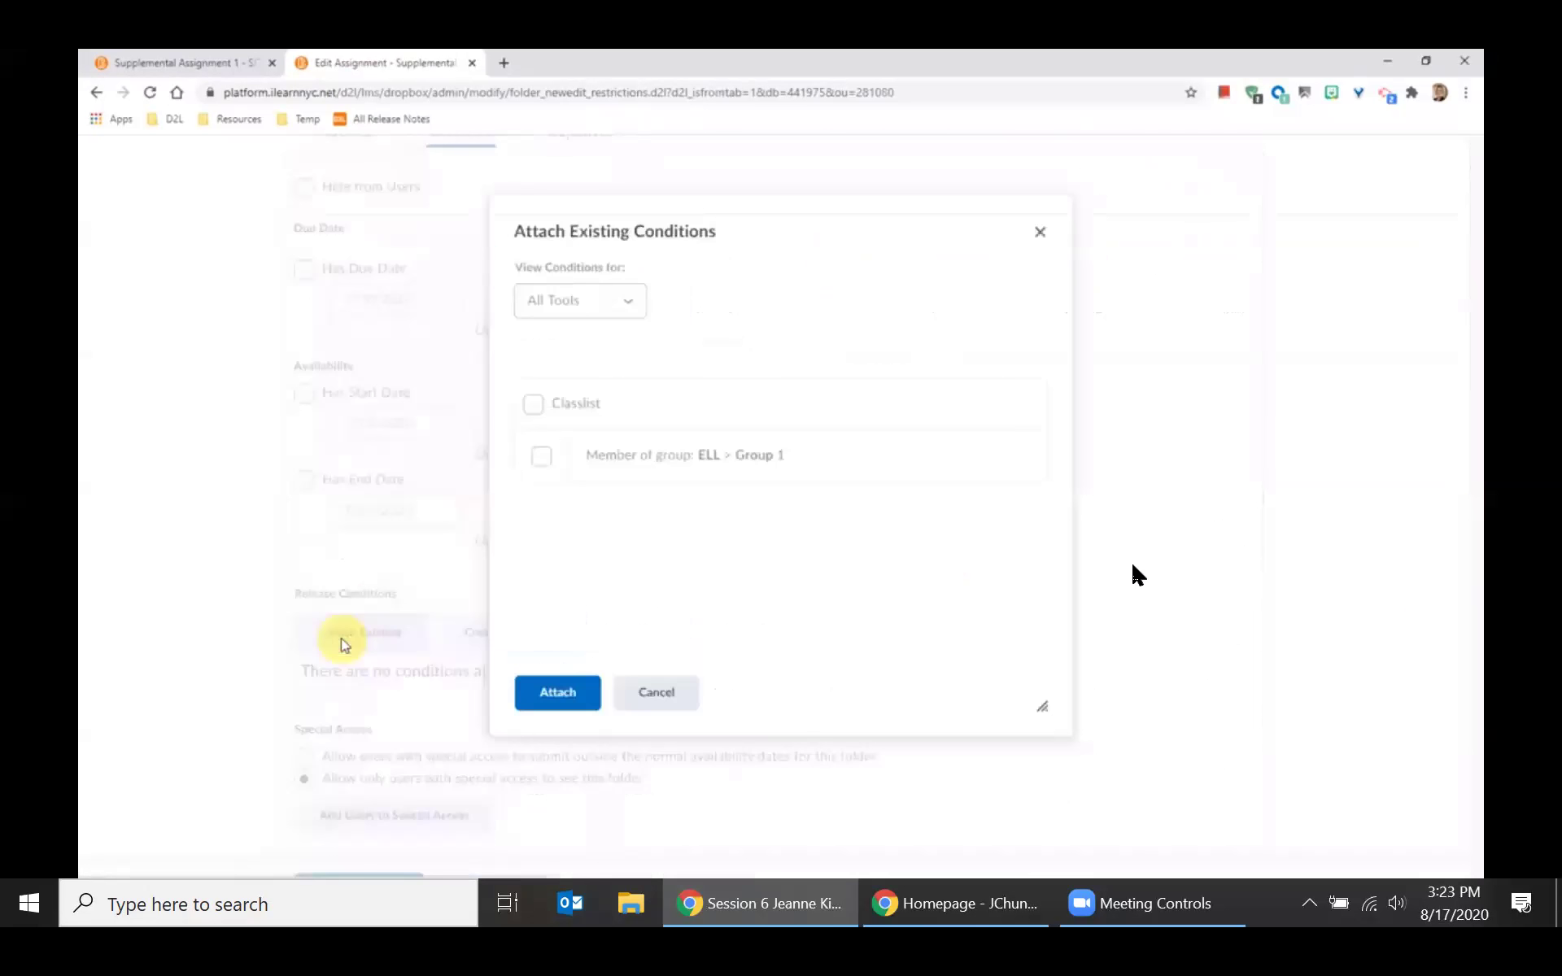
{"action": "left_click", "coordinate": [800, 535]}
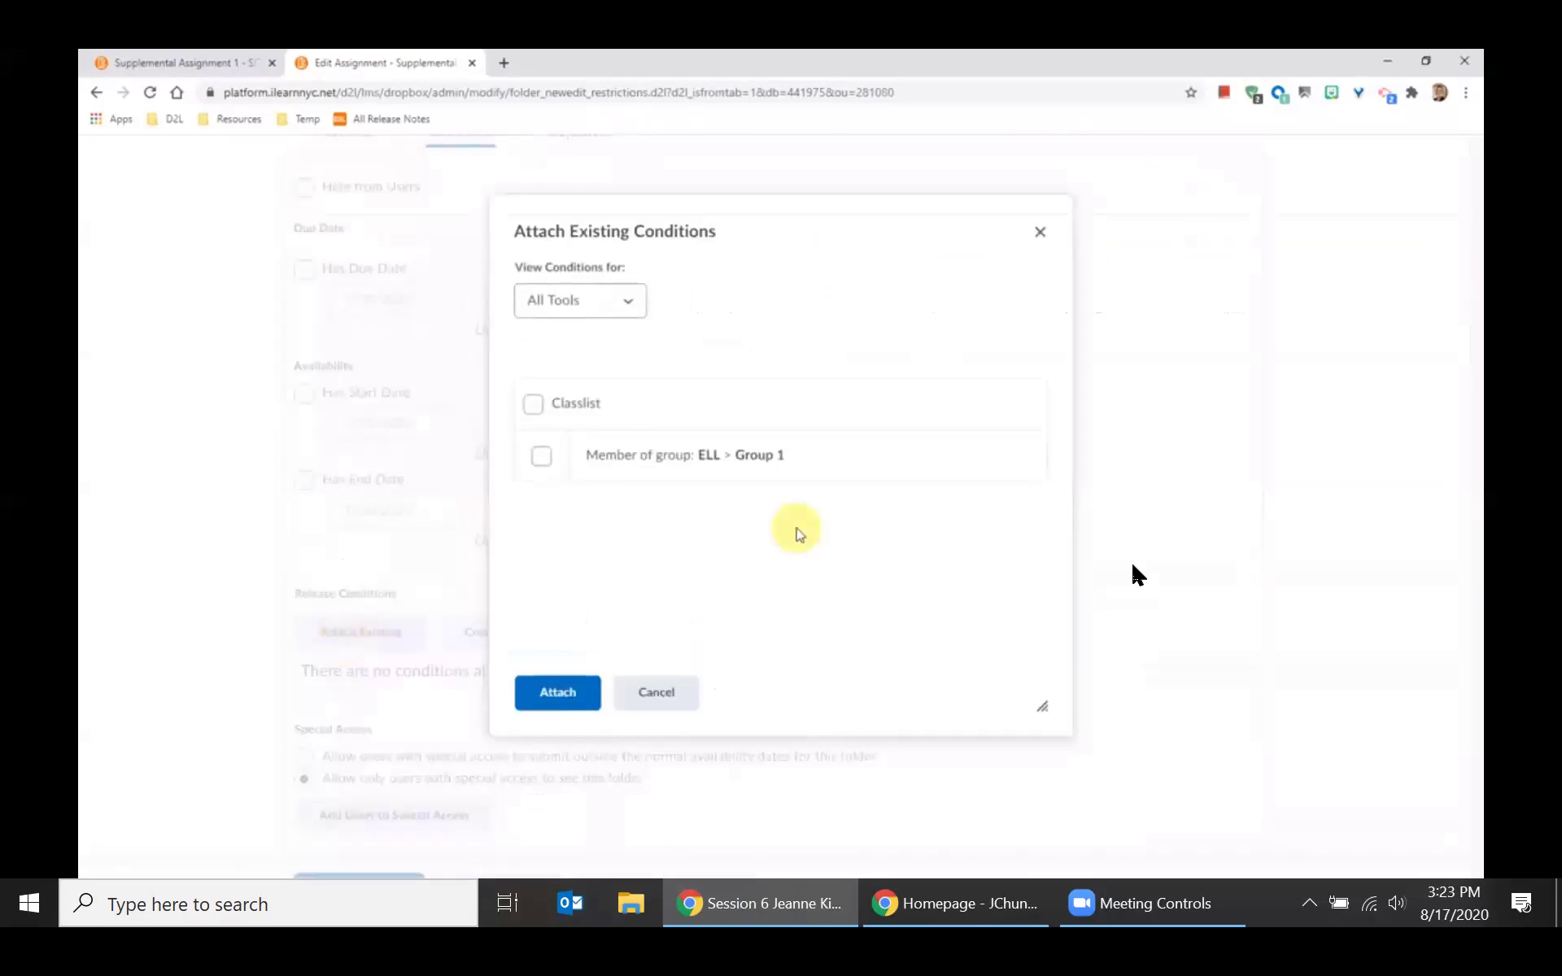
{"action": "left_click", "coordinate": [542, 458]}
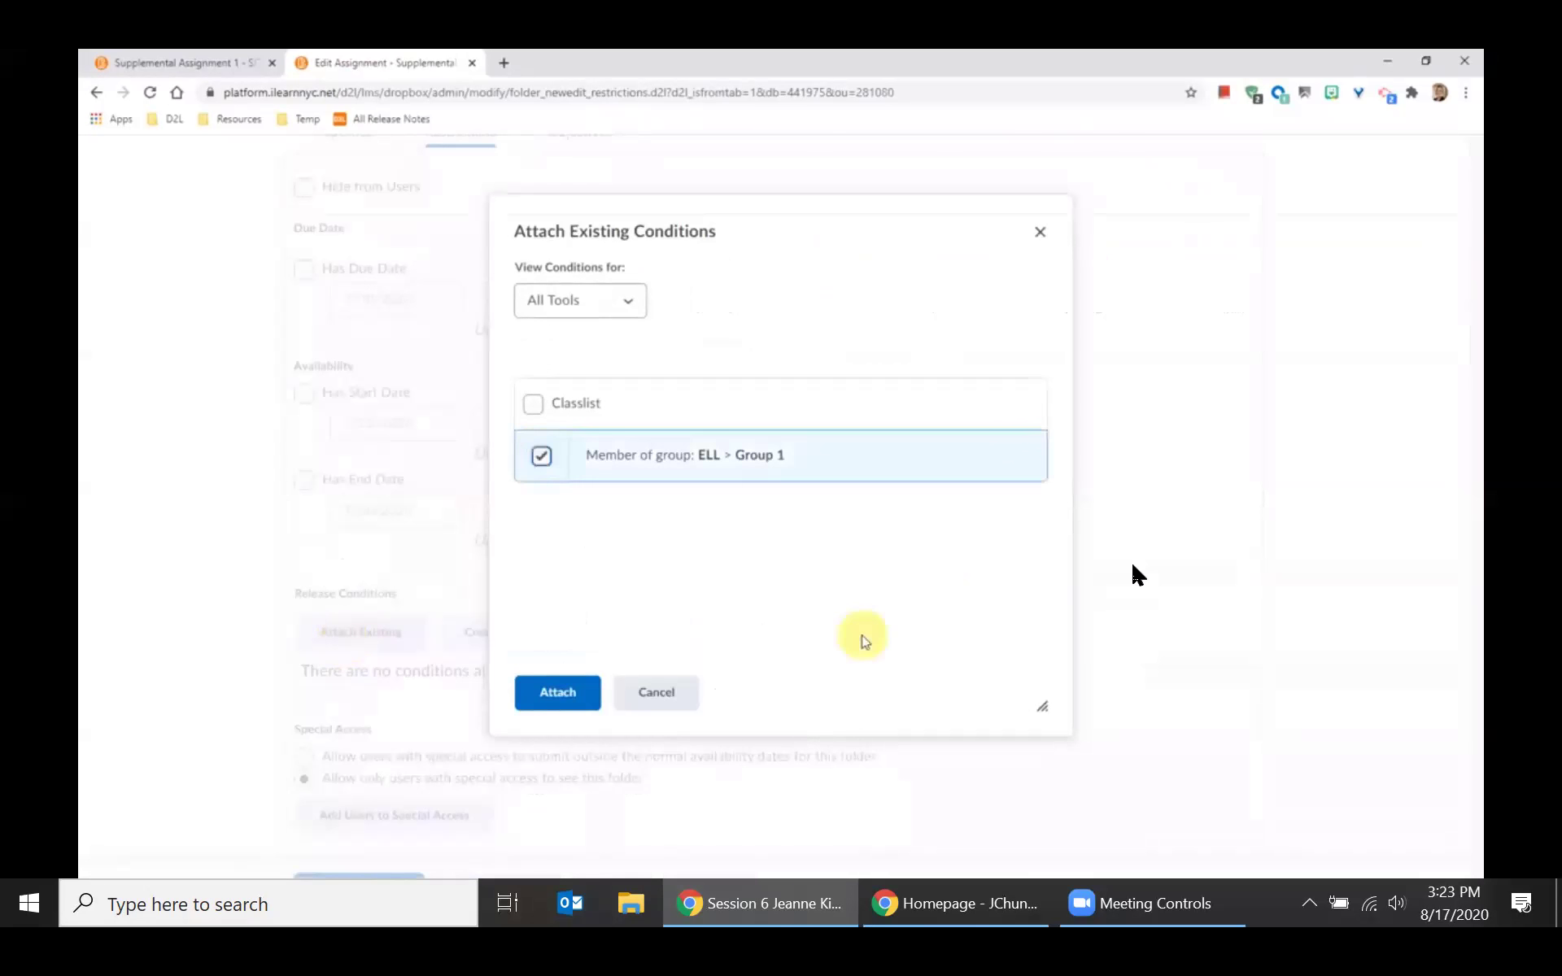
{"action": "left_click", "coordinate": [542, 457]}
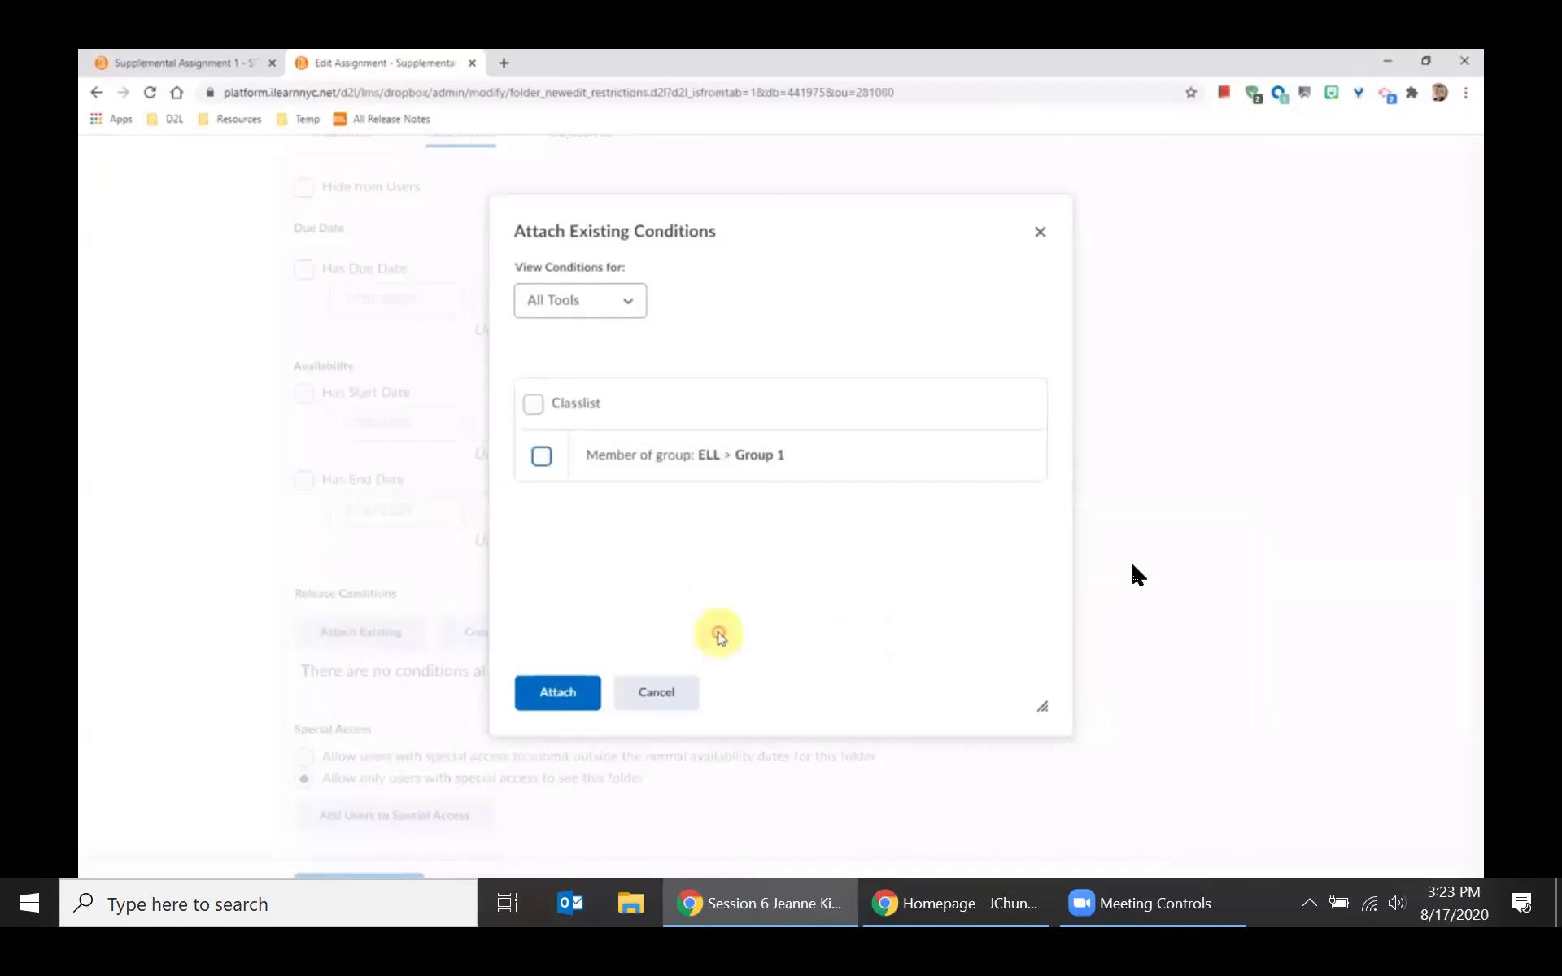
{"action": "left_click", "coordinate": [647, 694]}
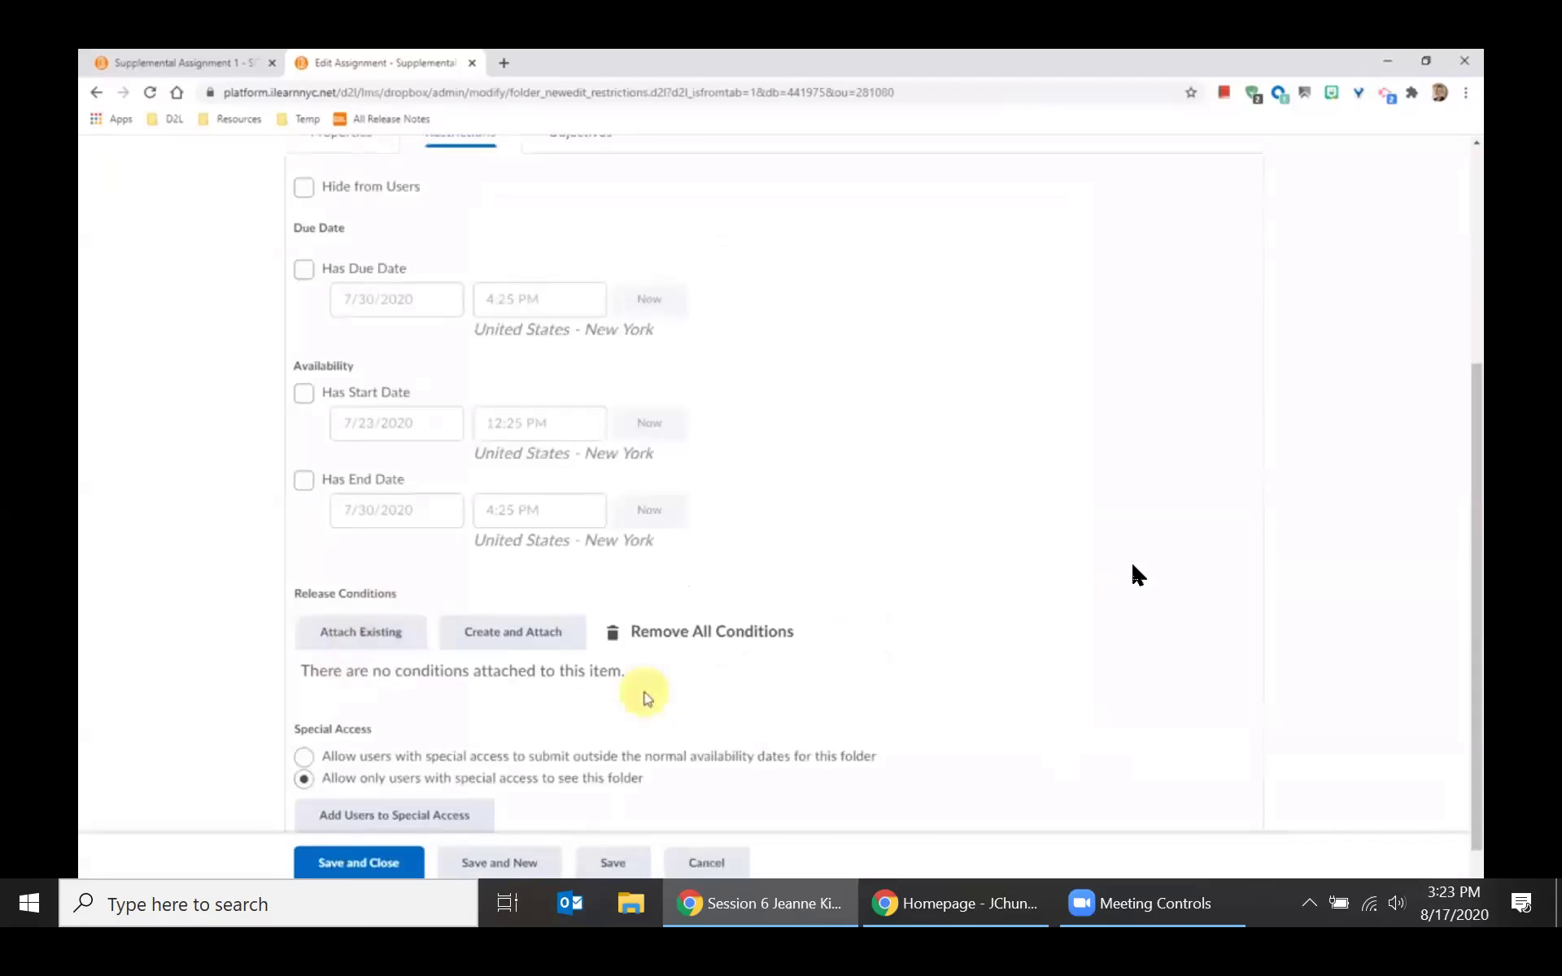
Create and attach a Group enrollment release condition for Group 2 of Levelled Groups to Supplemental Assignment 1.
{"action": "left_click", "coordinate": [500, 643]}
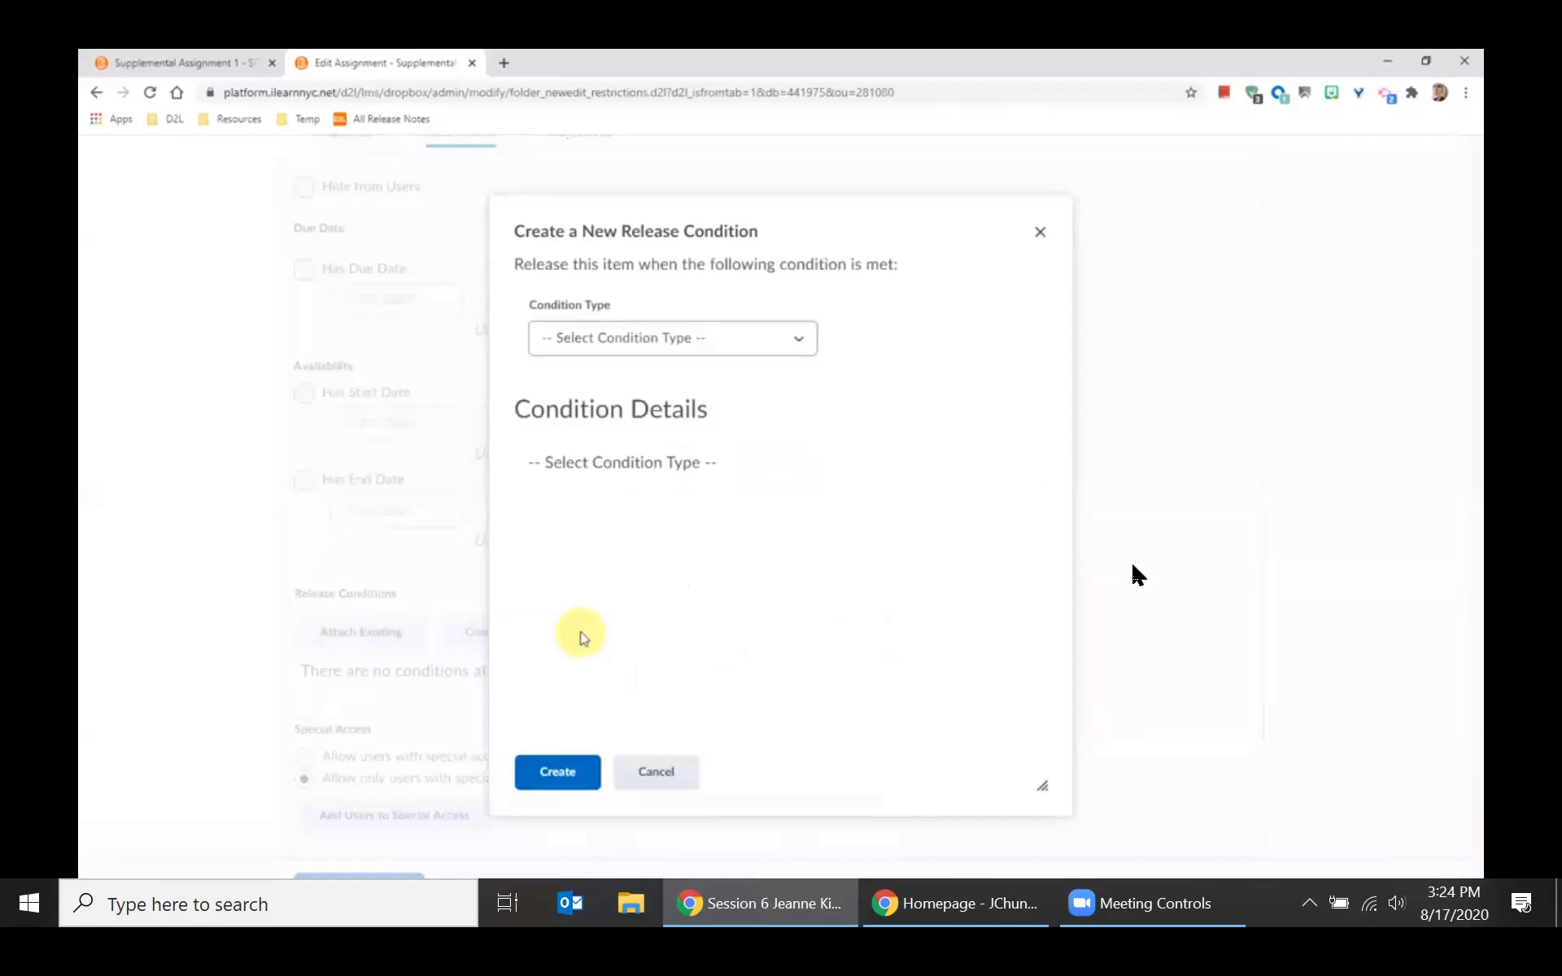
{"action": "left_click", "coordinate": [802, 340]}
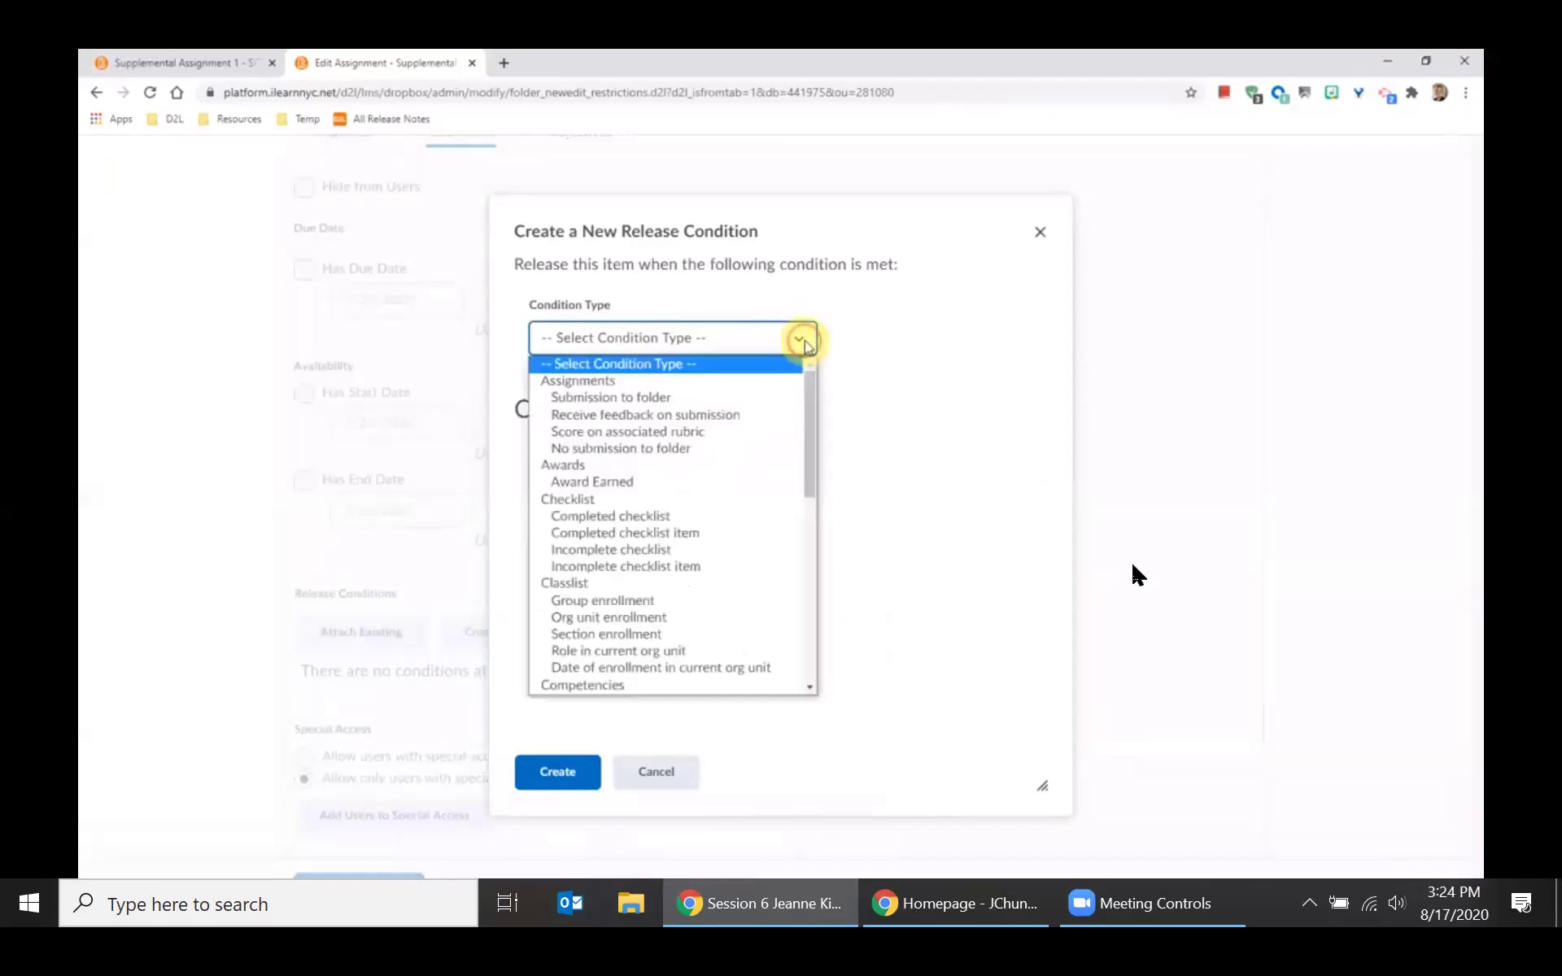
{"action": "left_click_drag", "start_coordinate": [812, 390], "coordinate": [812, 440]}
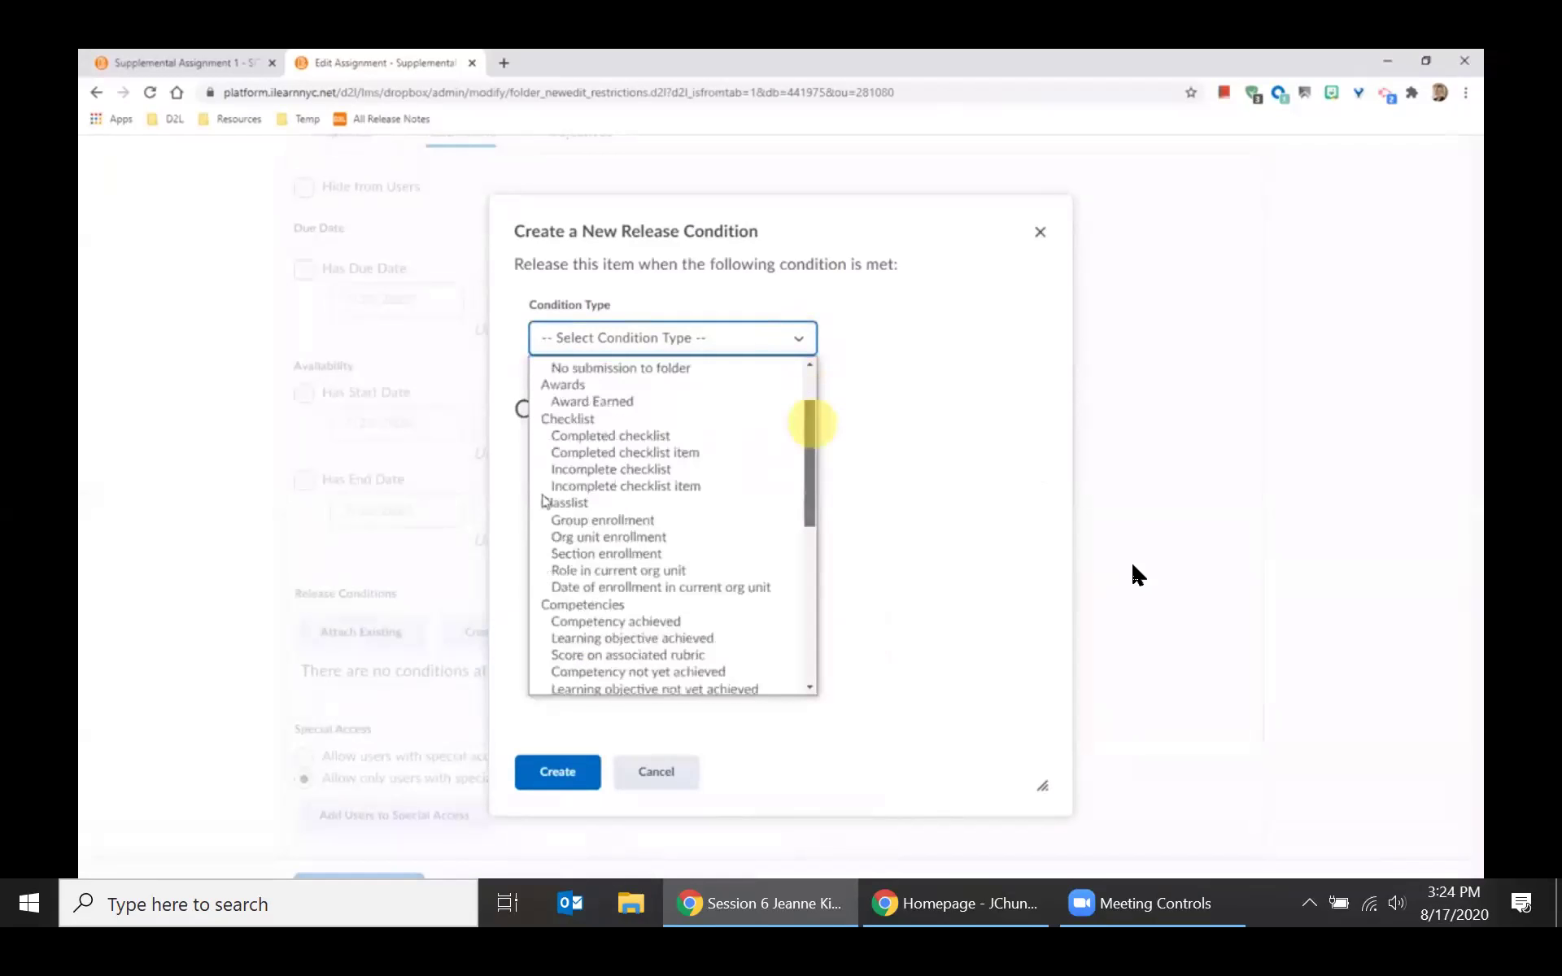
{"action": "left_click", "coordinate": [585, 521]}
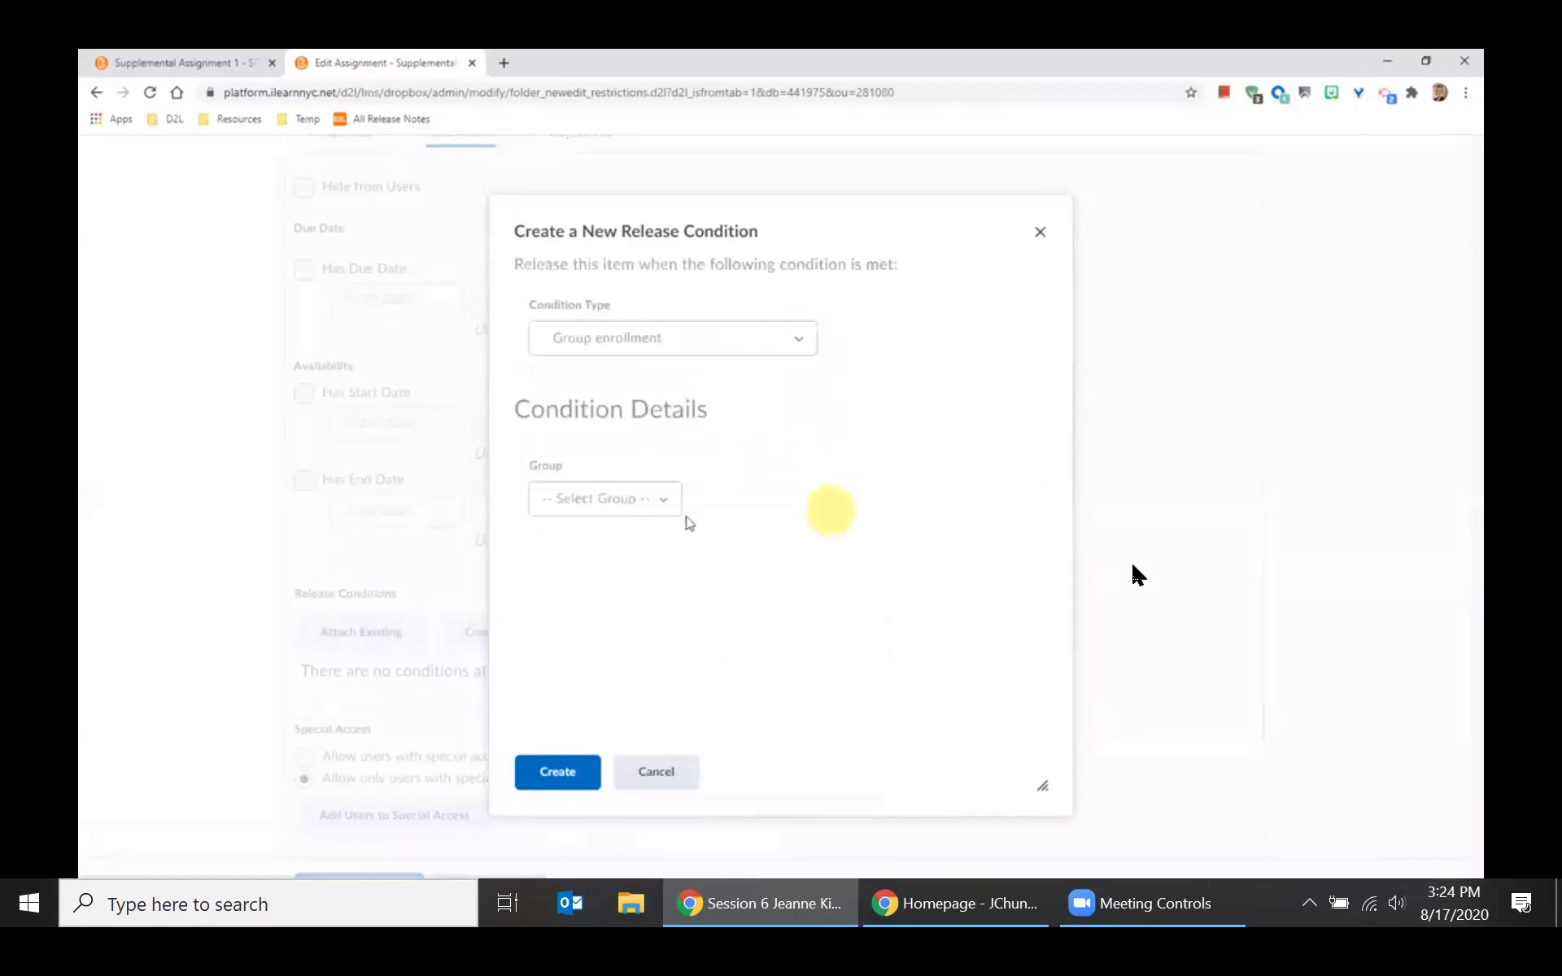
{"action": "left_click", "coordinate": [610, 505]}
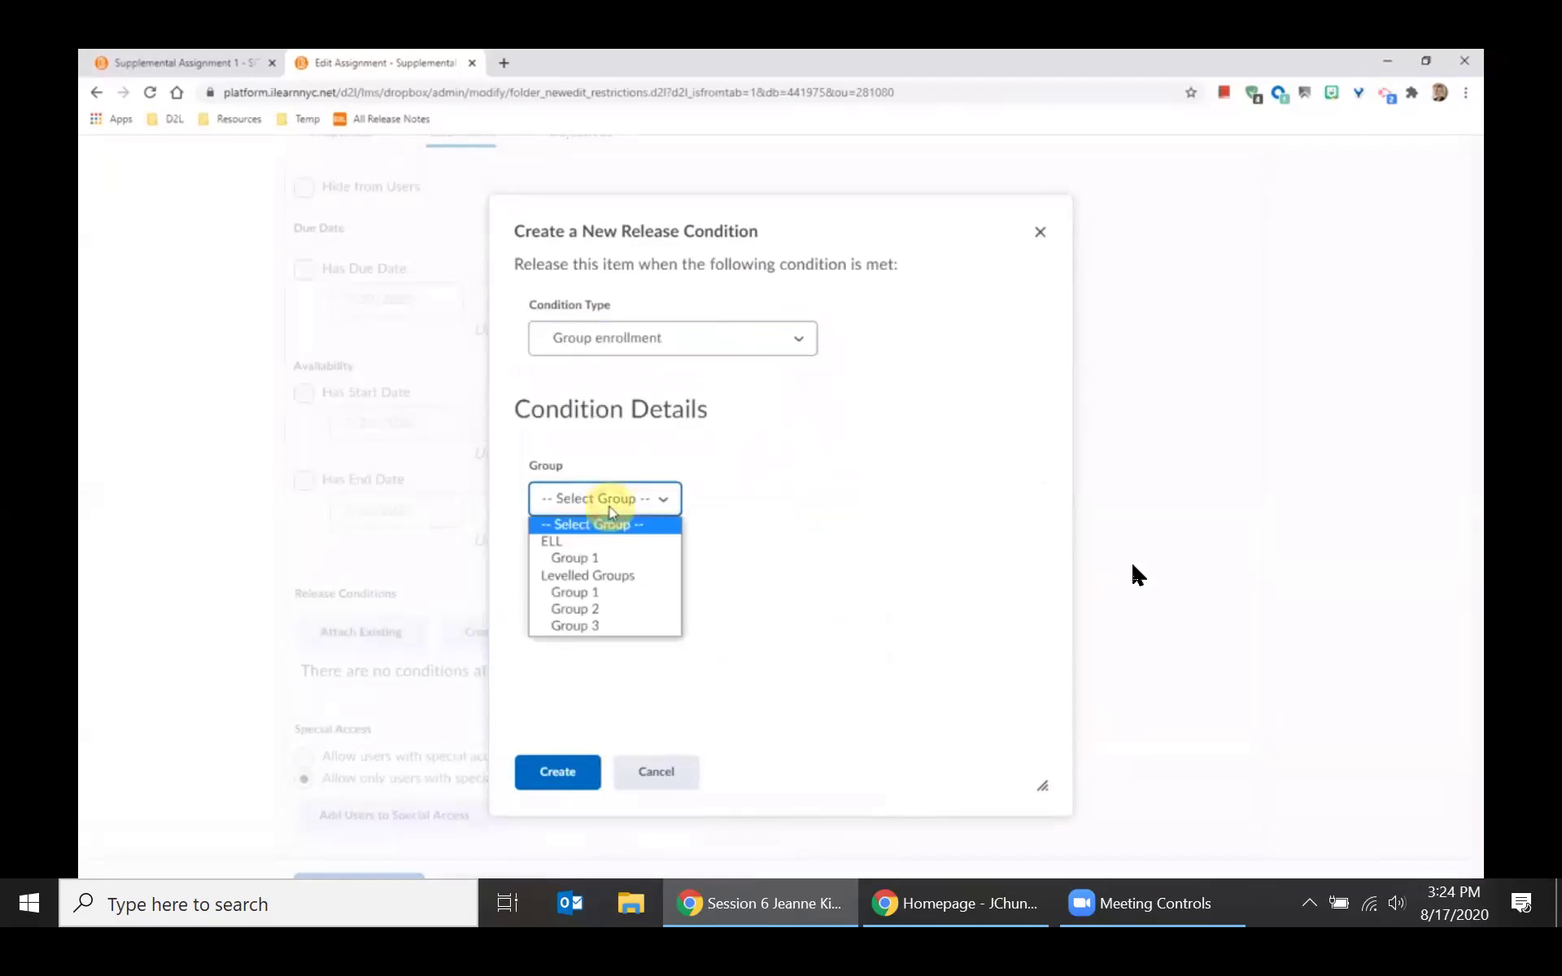
{"action": "left_click", "coordinate": [598, 610]}
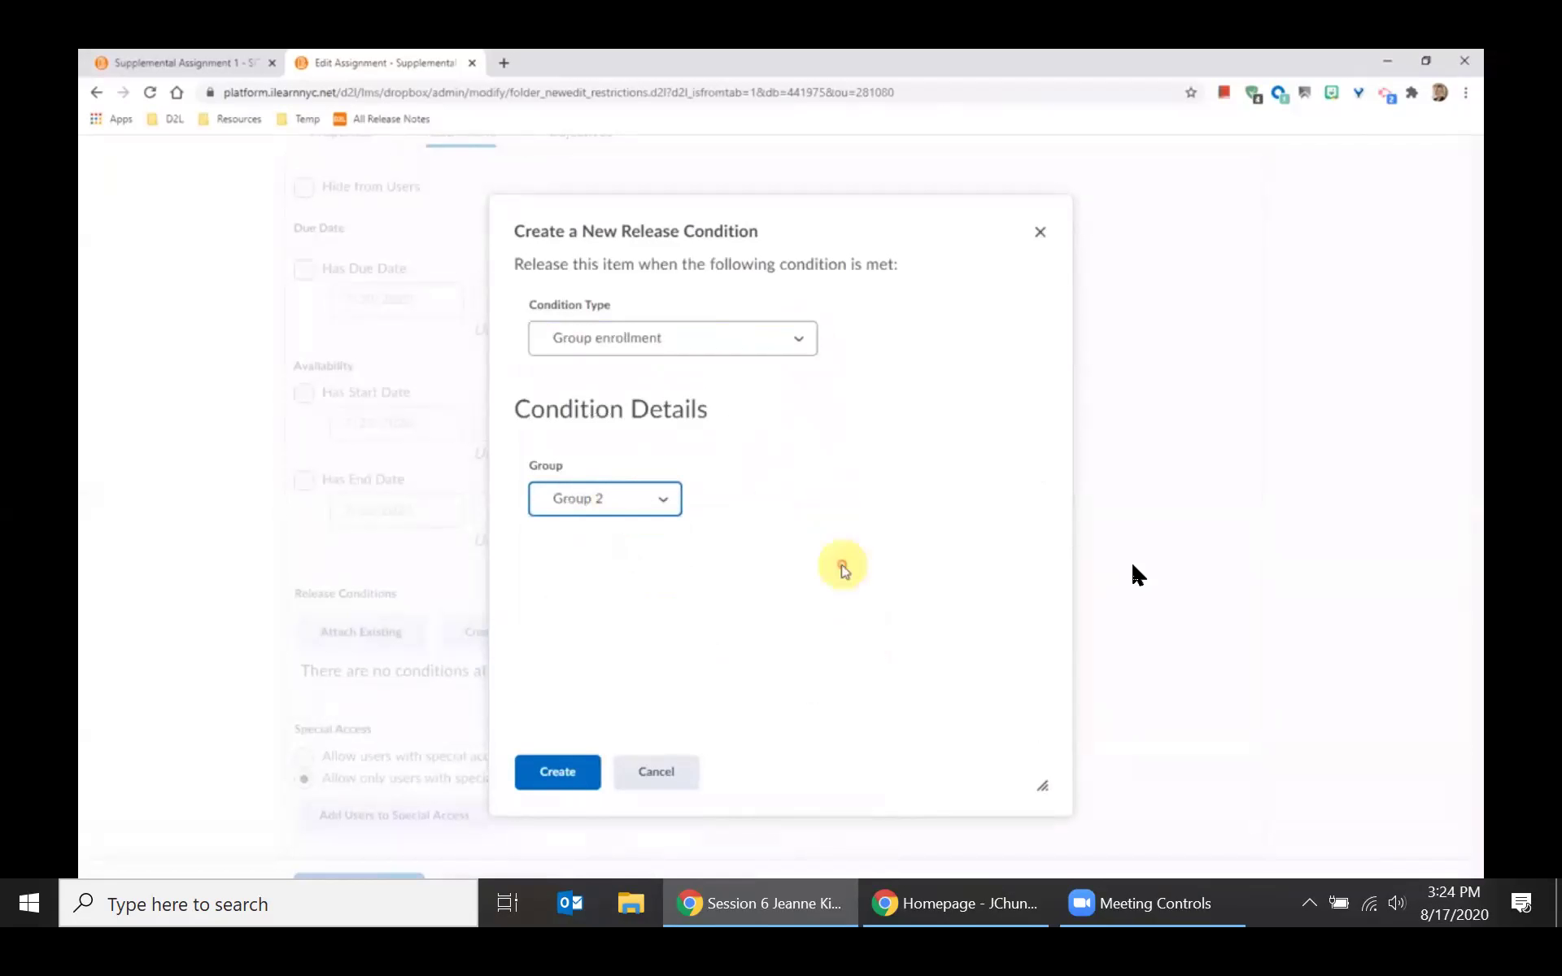
{"action": "left_click", "coordinate": [553, 773]}
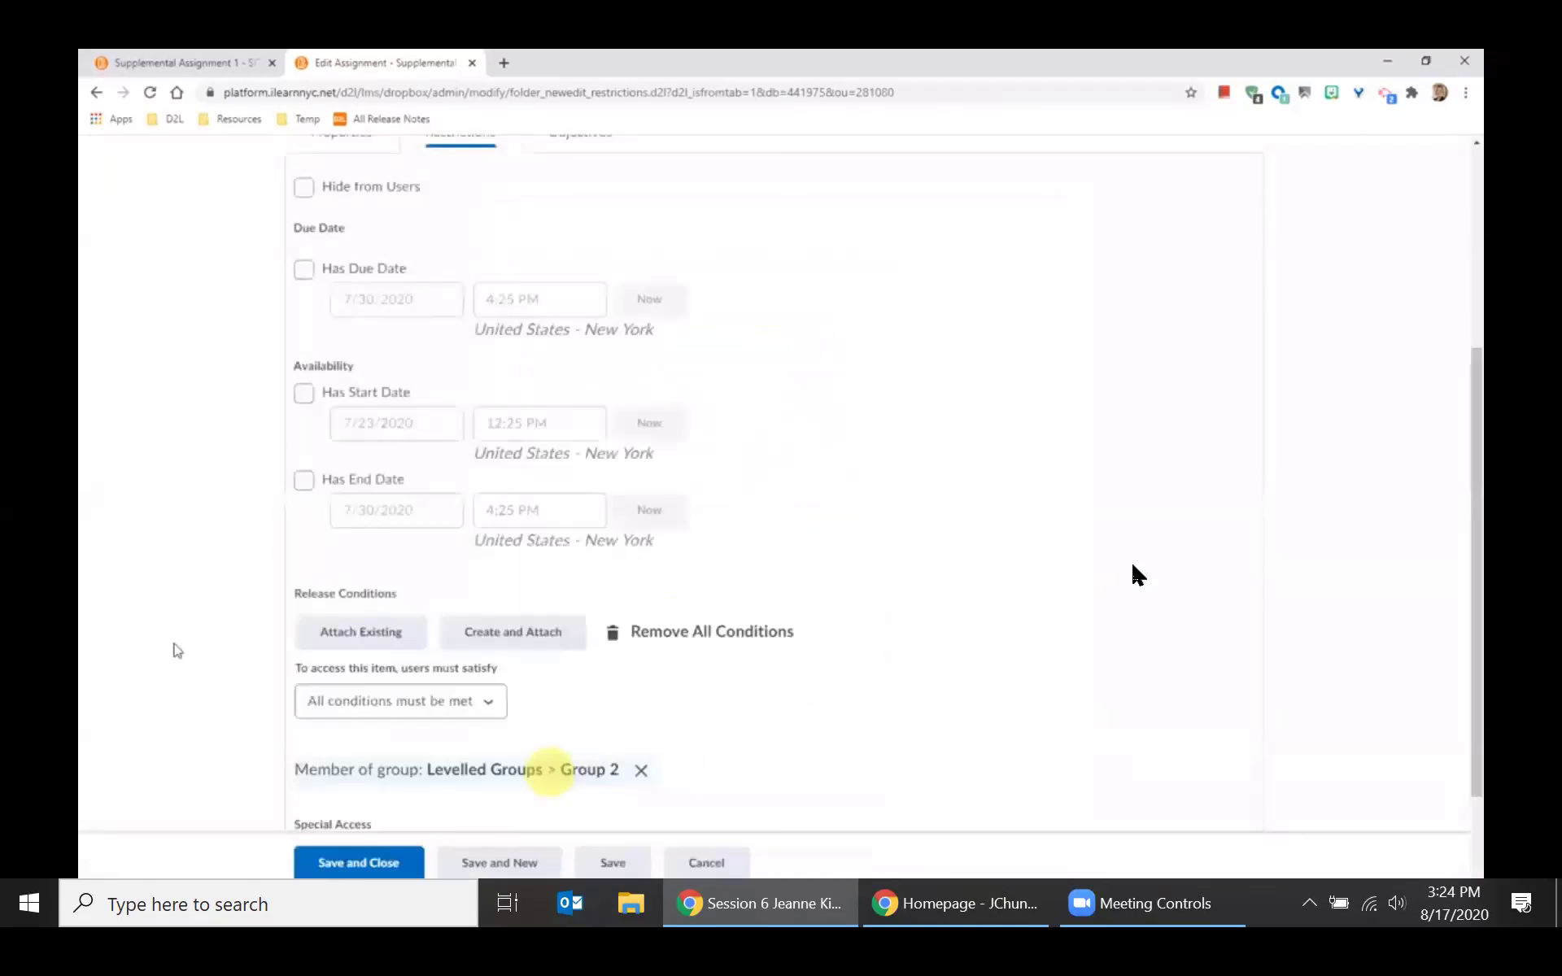
{"action": "scroll", "coordinate": [176, 643], "scroll_direction": "down", "scroll_amount": 2}
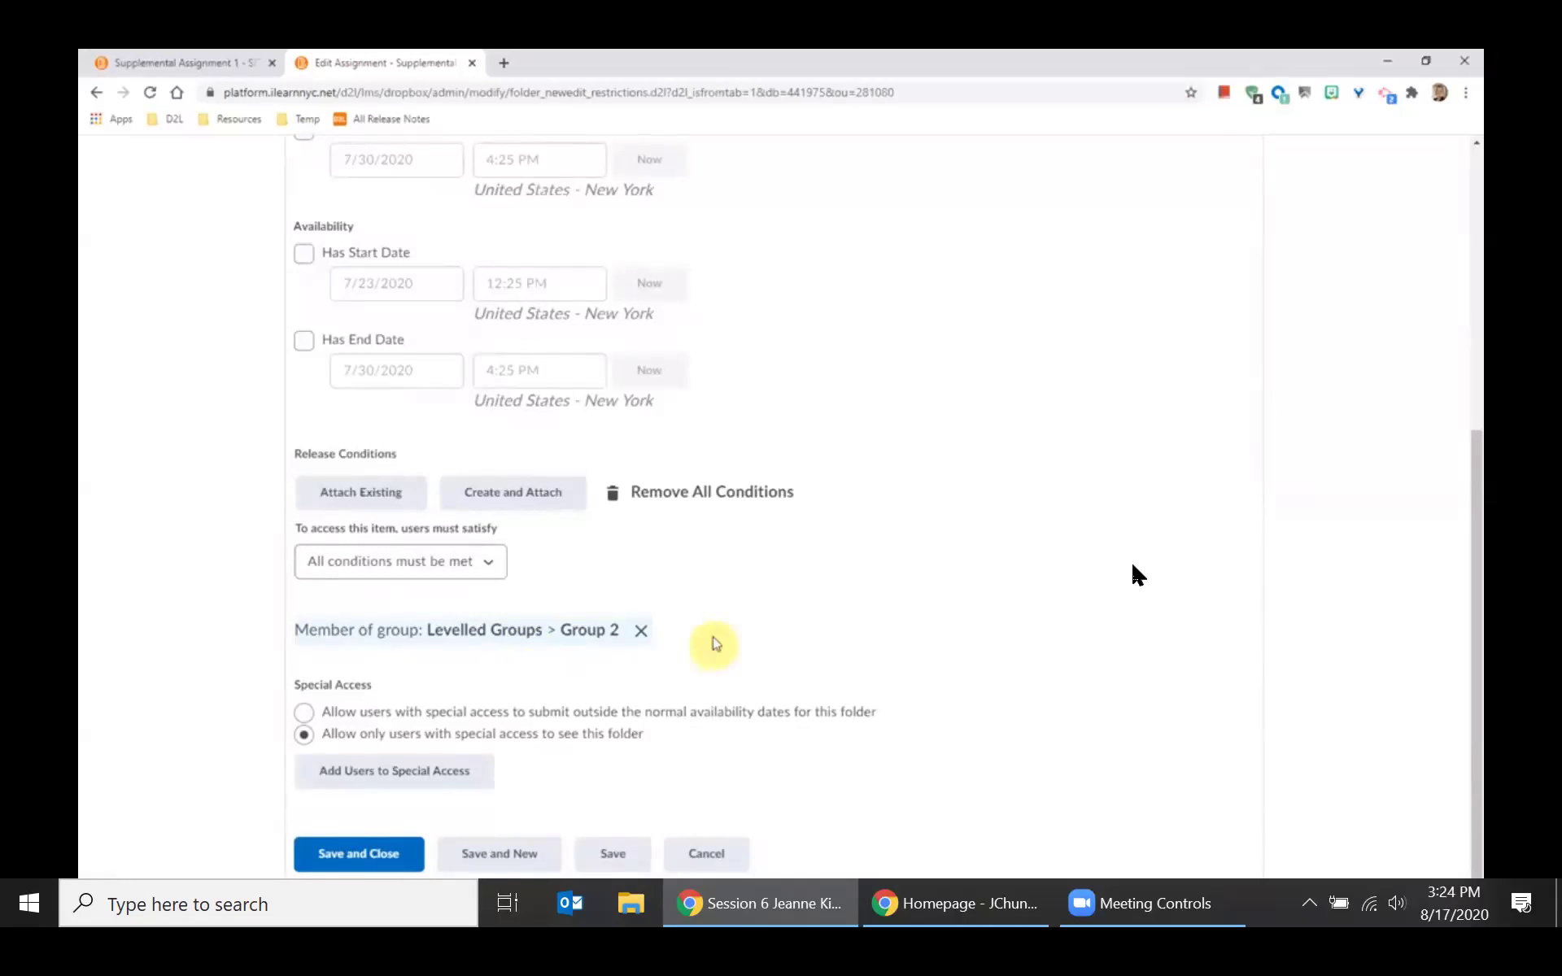
Create and attach a Group enrollment release condition for Group 3 of Levelled Groups to Supplemental Assignment 1, and save and close the assignment.
{"action": "left_click", "coordinate": [527, 501]}
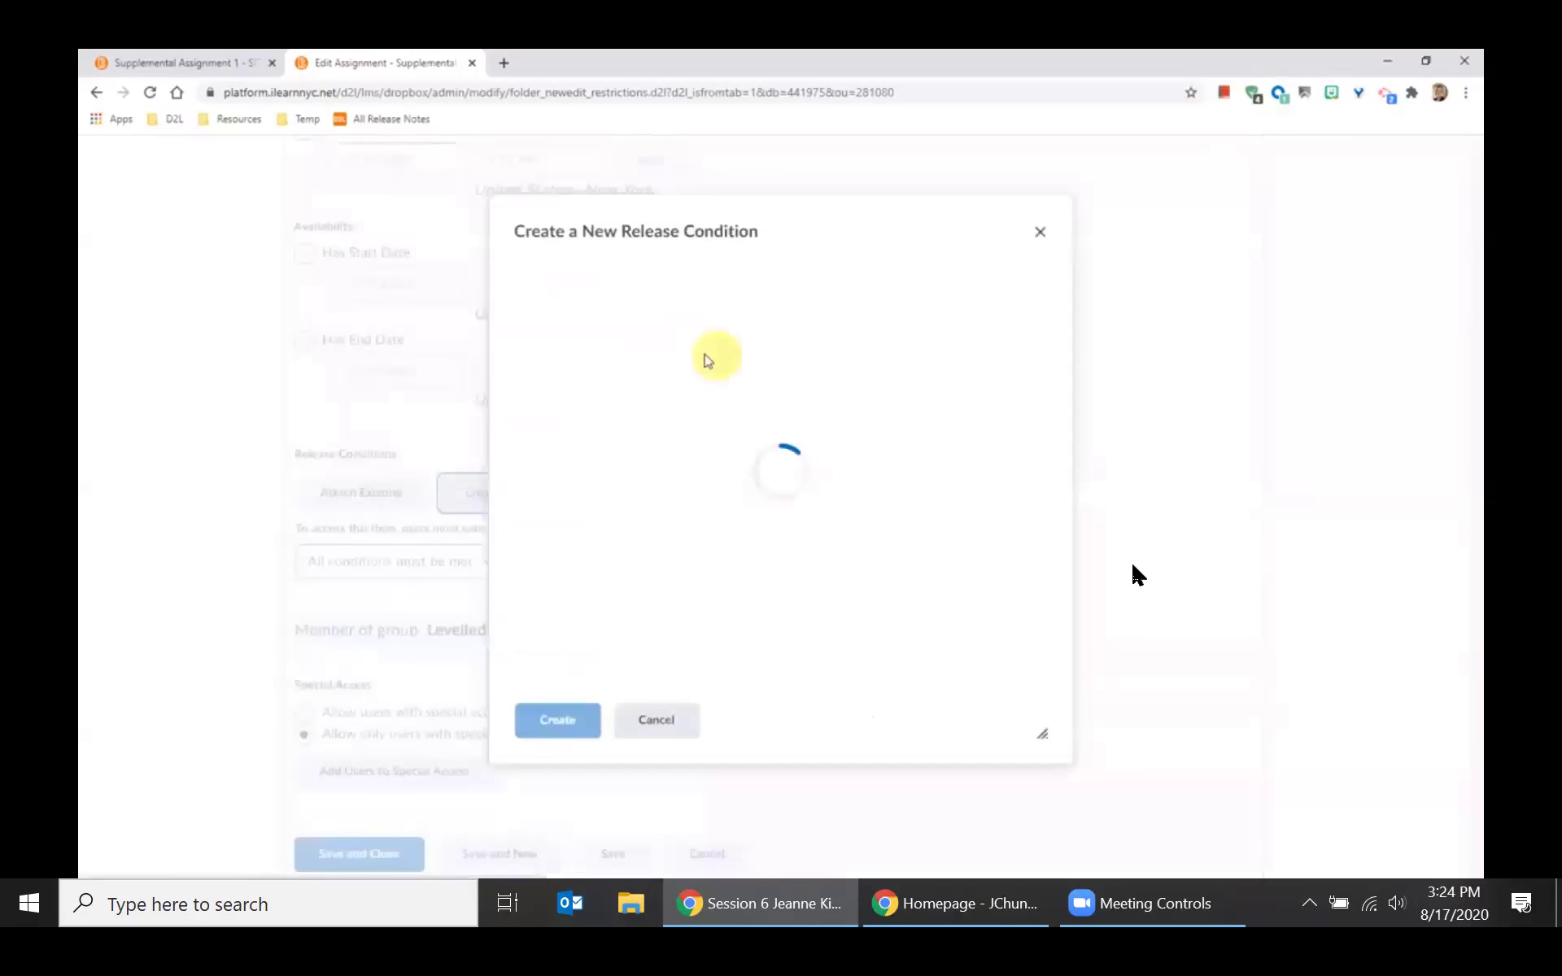
{"action": "left_click", "coordinate": [699, 336]}
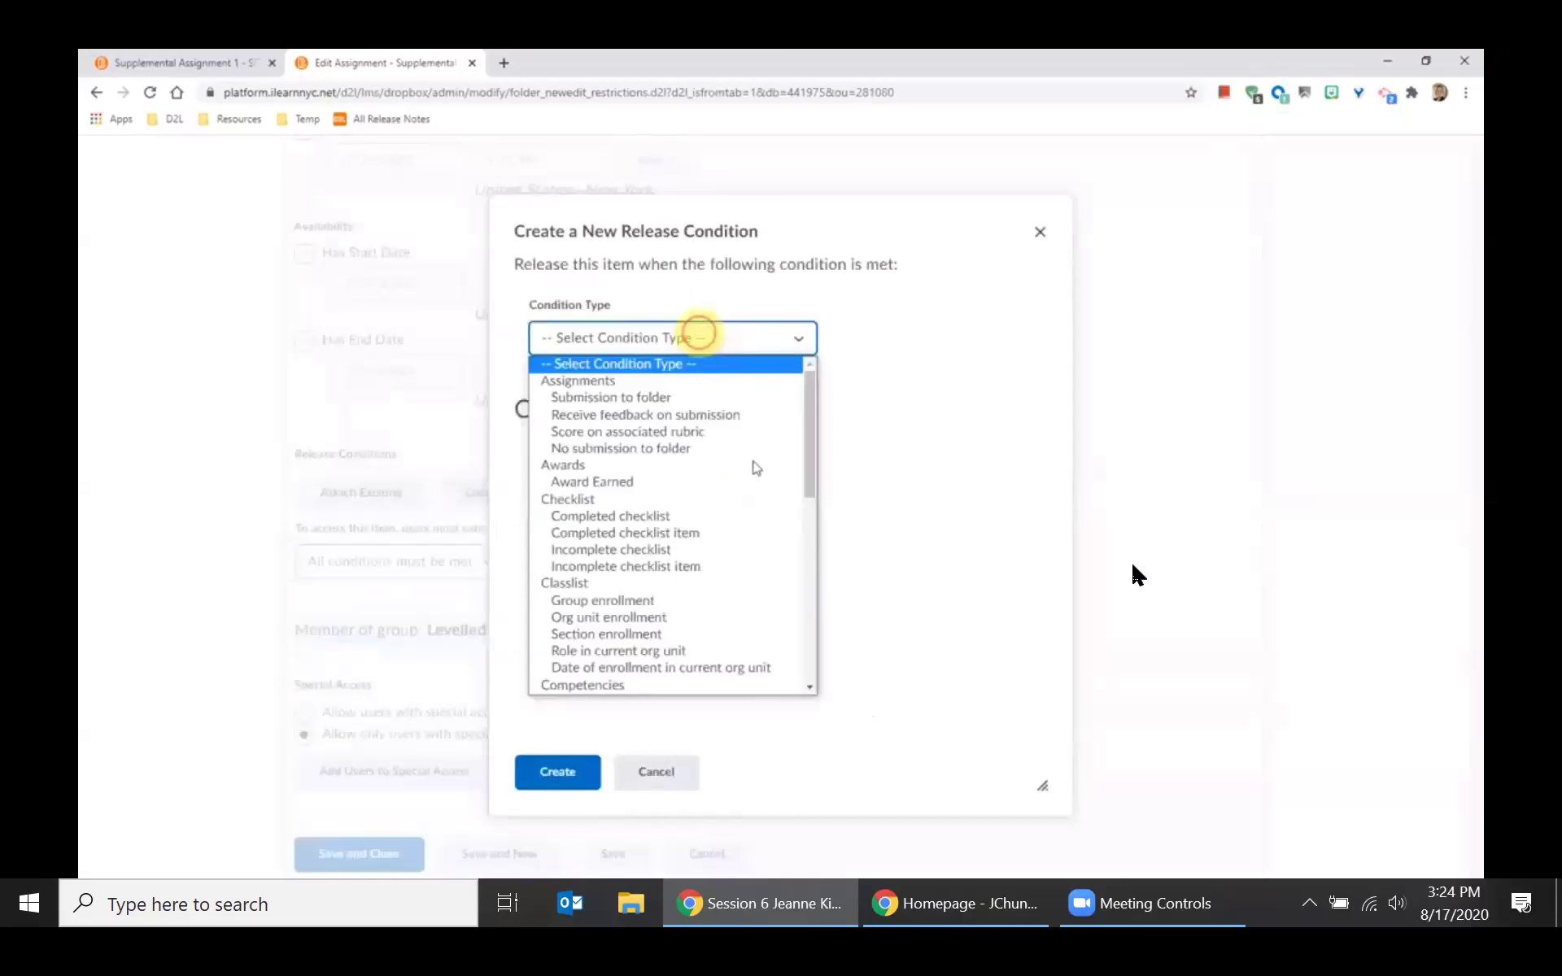
{"action": "scroll", "coordinate": [631, 455], "scroll_direction": "down", "scroll_amount": 1}
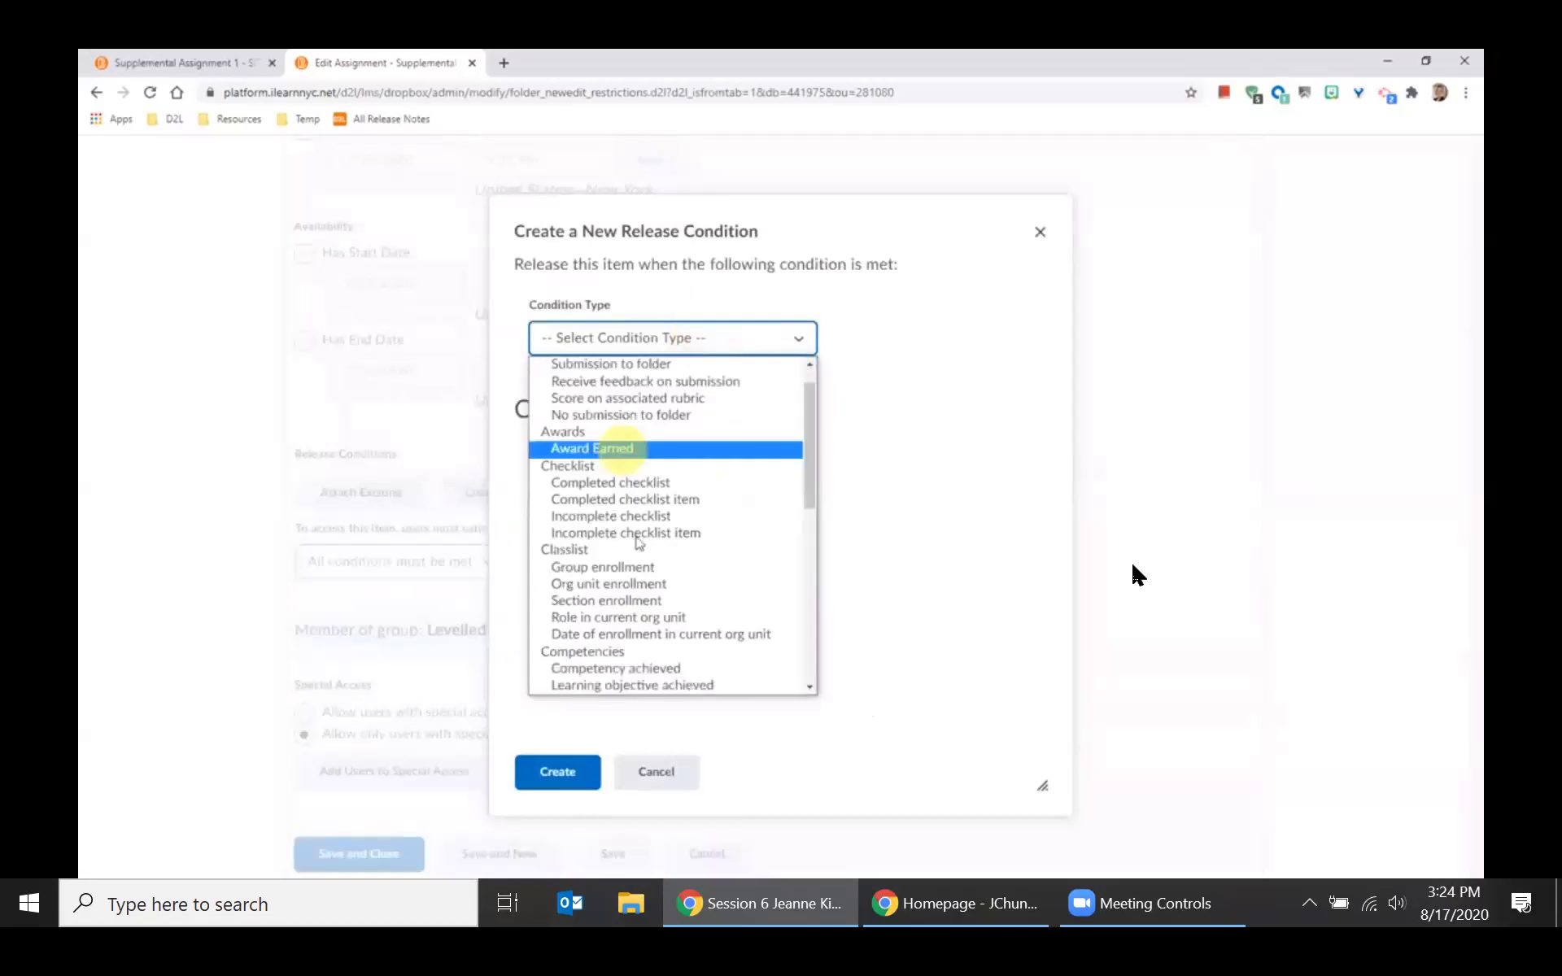
{"action": "left_click", "coordinate": [632, 562]}
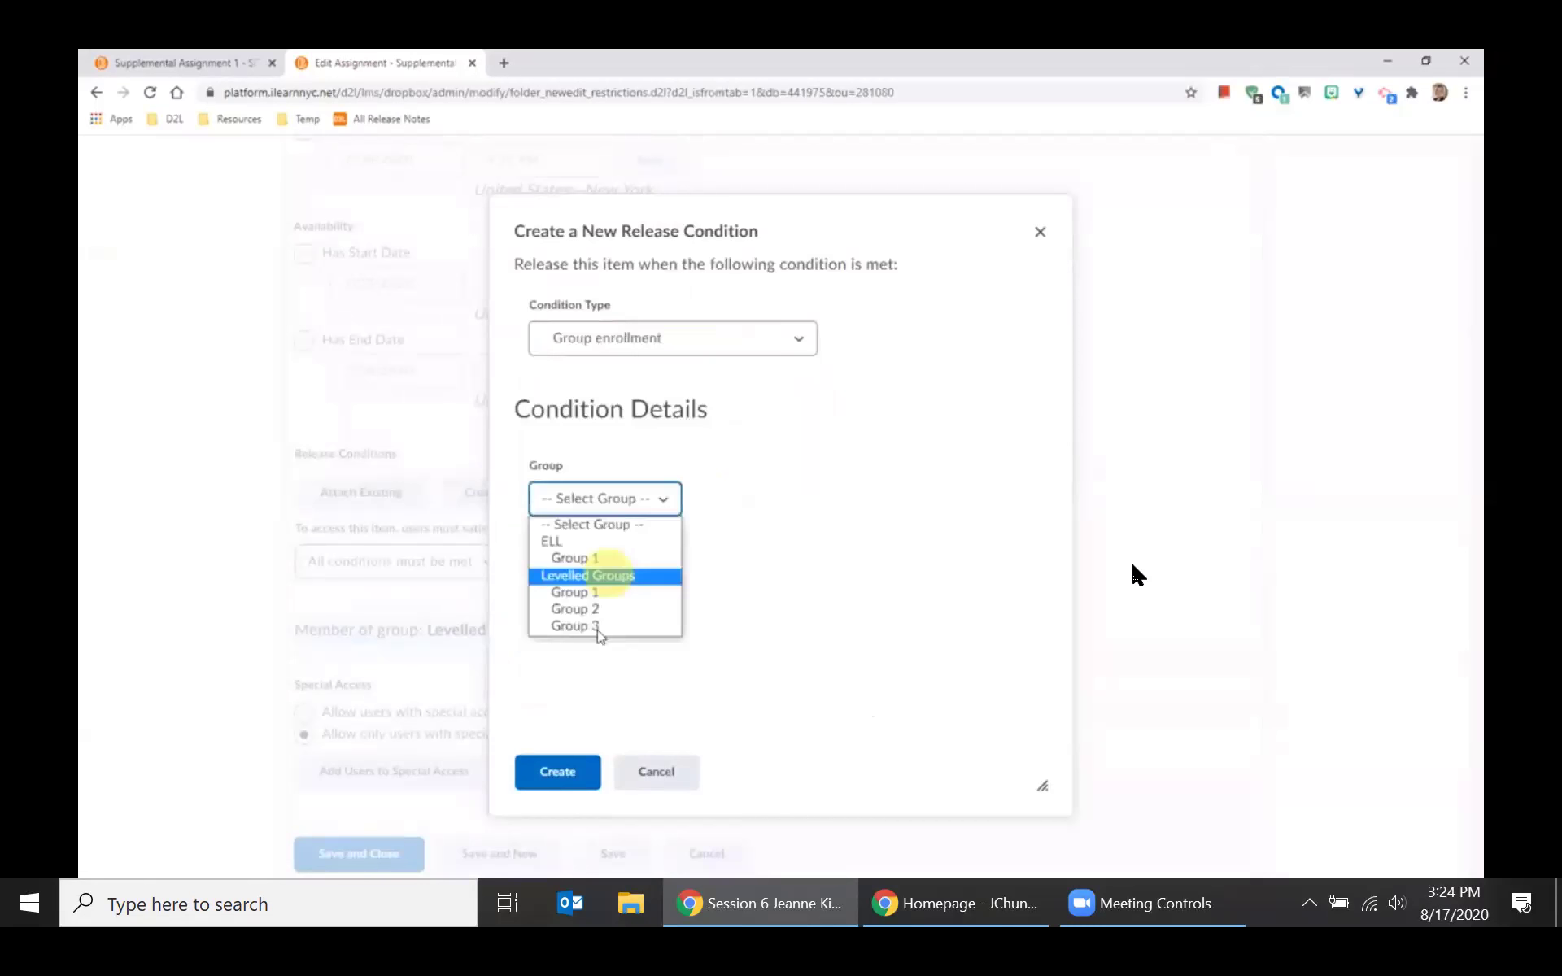
{"action": "left_click", "coordinate": [598, 611]}
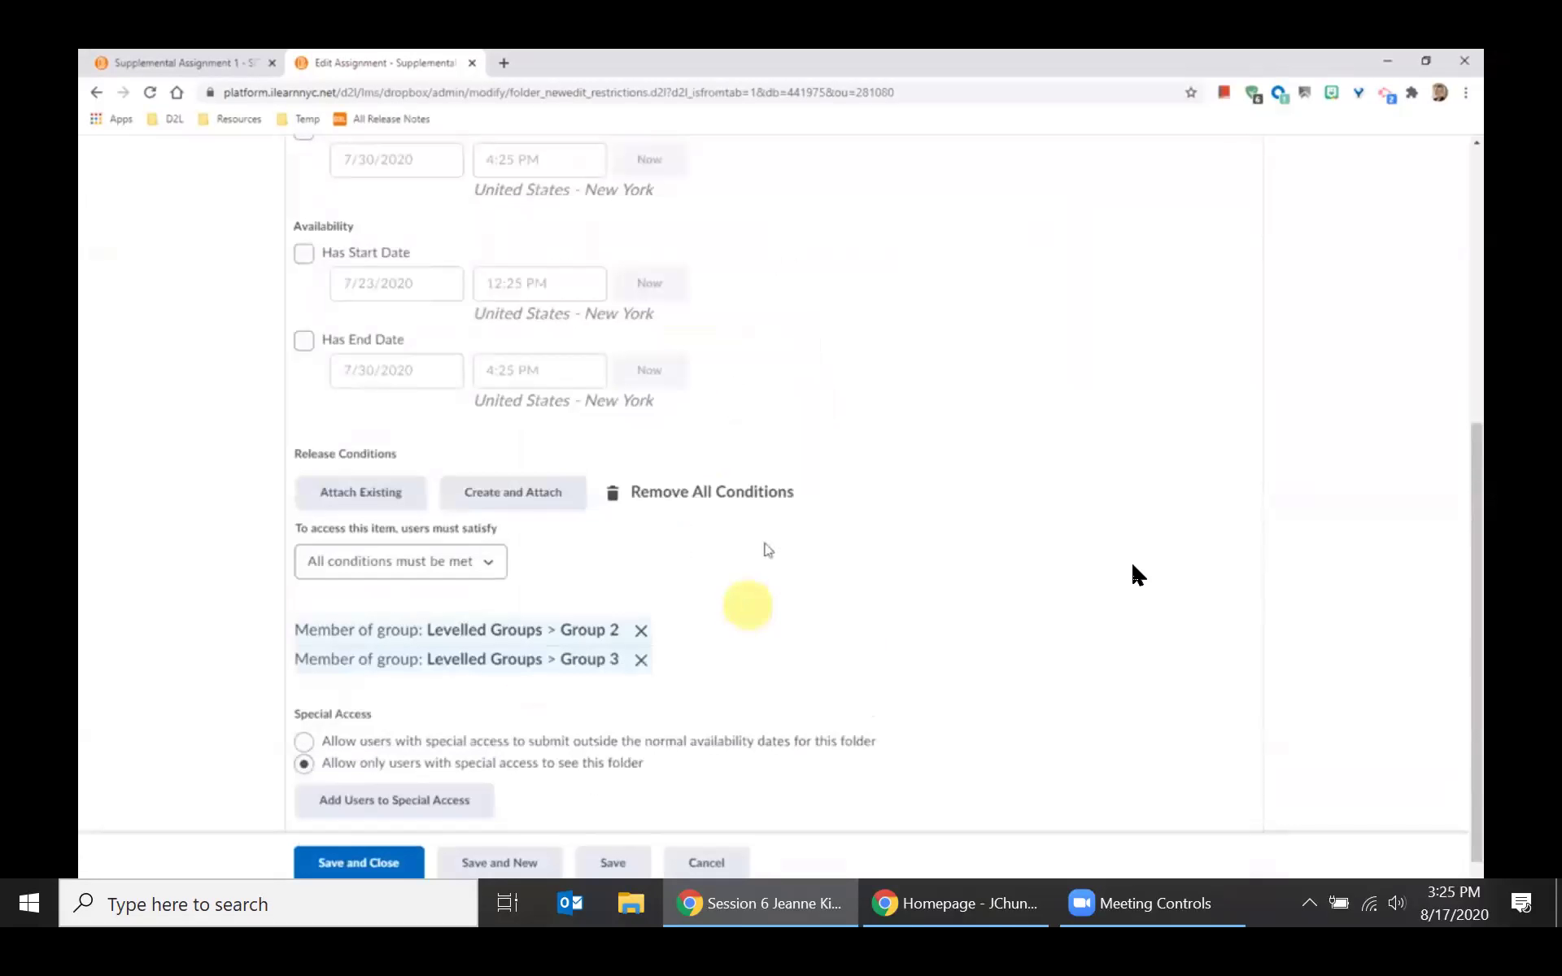
{"action": "scroll", "coordinate": [765, 549], "scroll_direction": "down", "scroll_amount": 1}
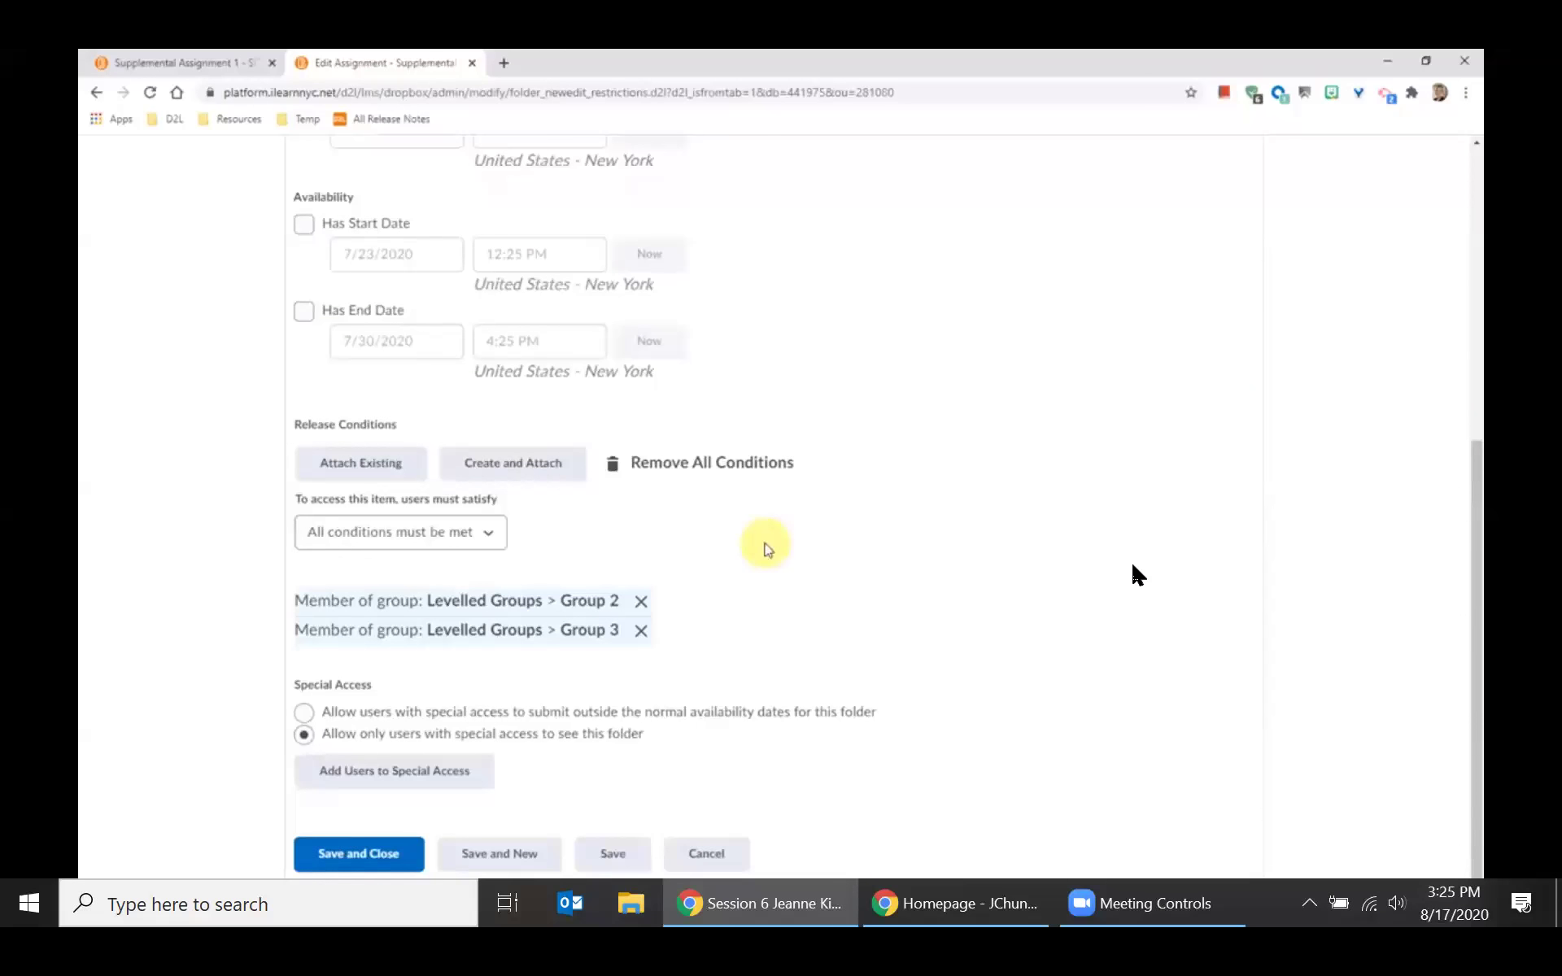
{"action": "left_click", "coordinate": [406, 850]}
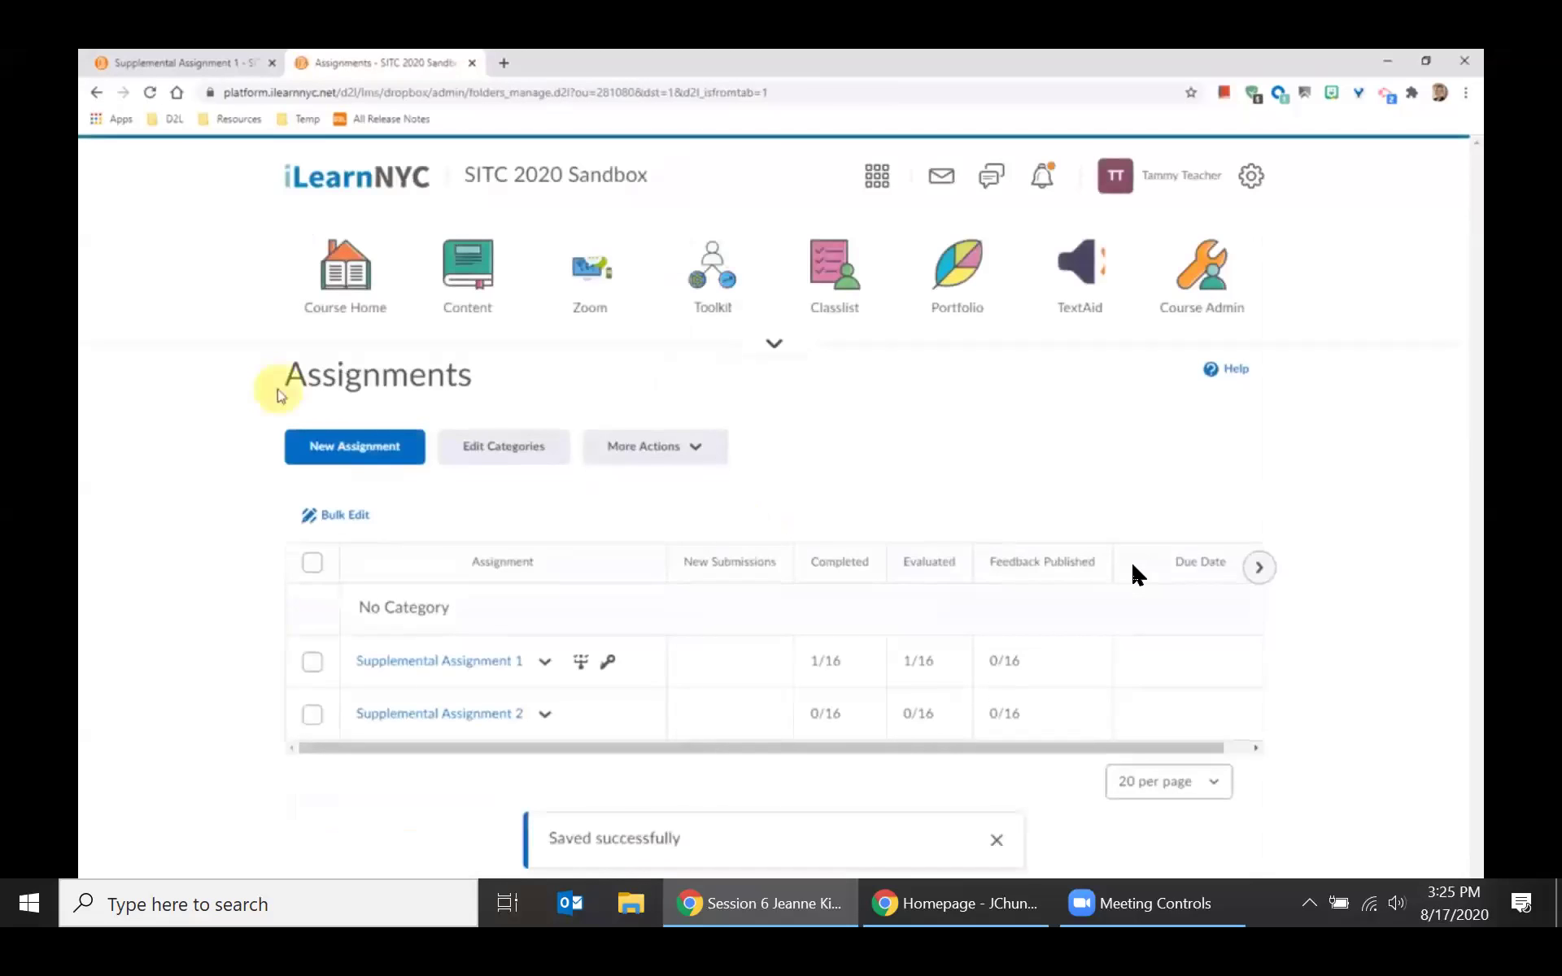
{"action": "left_click_drag", "start_coordinate": [279, 392], "coordinate": [460, 376]}
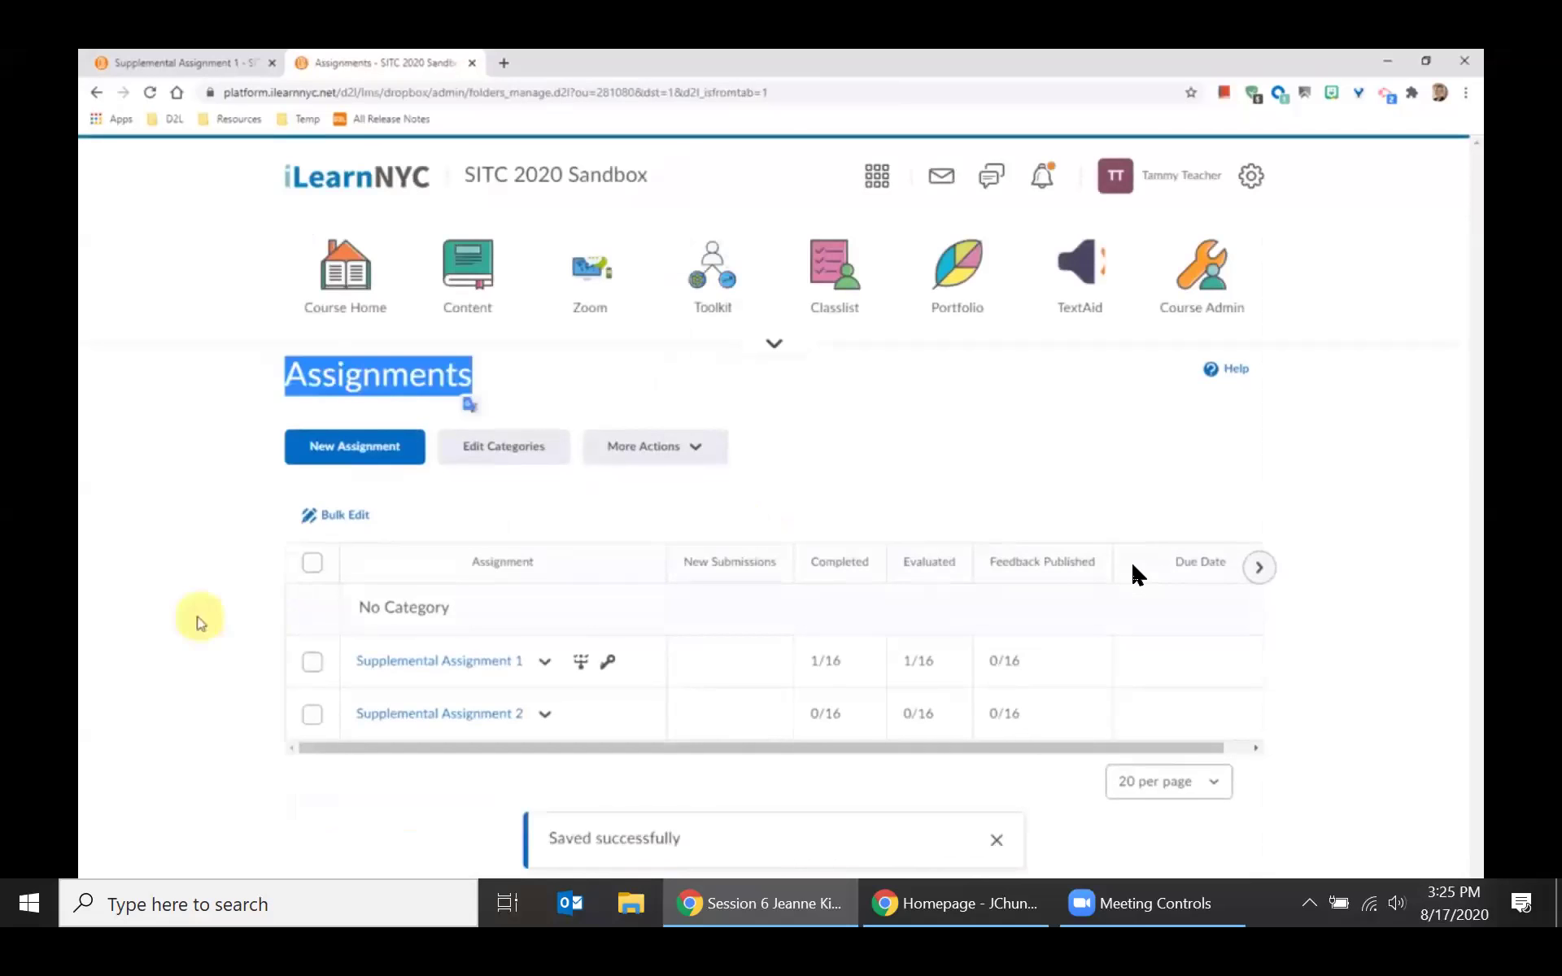
{"action": "left_click", "coordinate": [581, 666]}
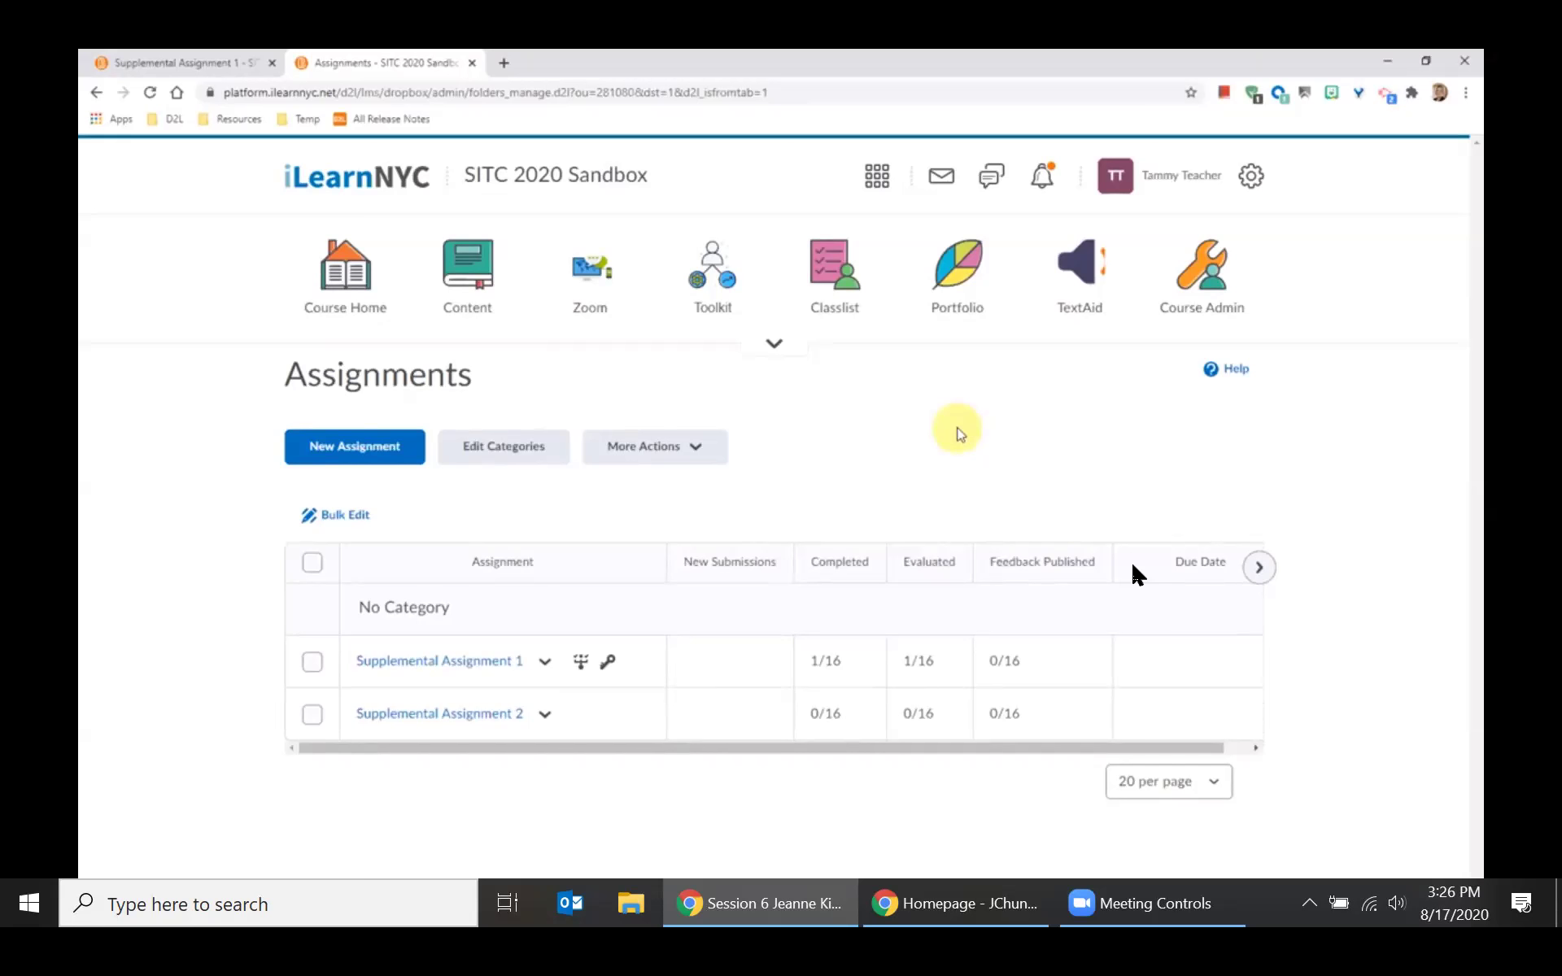
Open the Groups tool from Course Administration and check the available group categories.
{"action": "left_click", "coordinate": [1195, 299]}
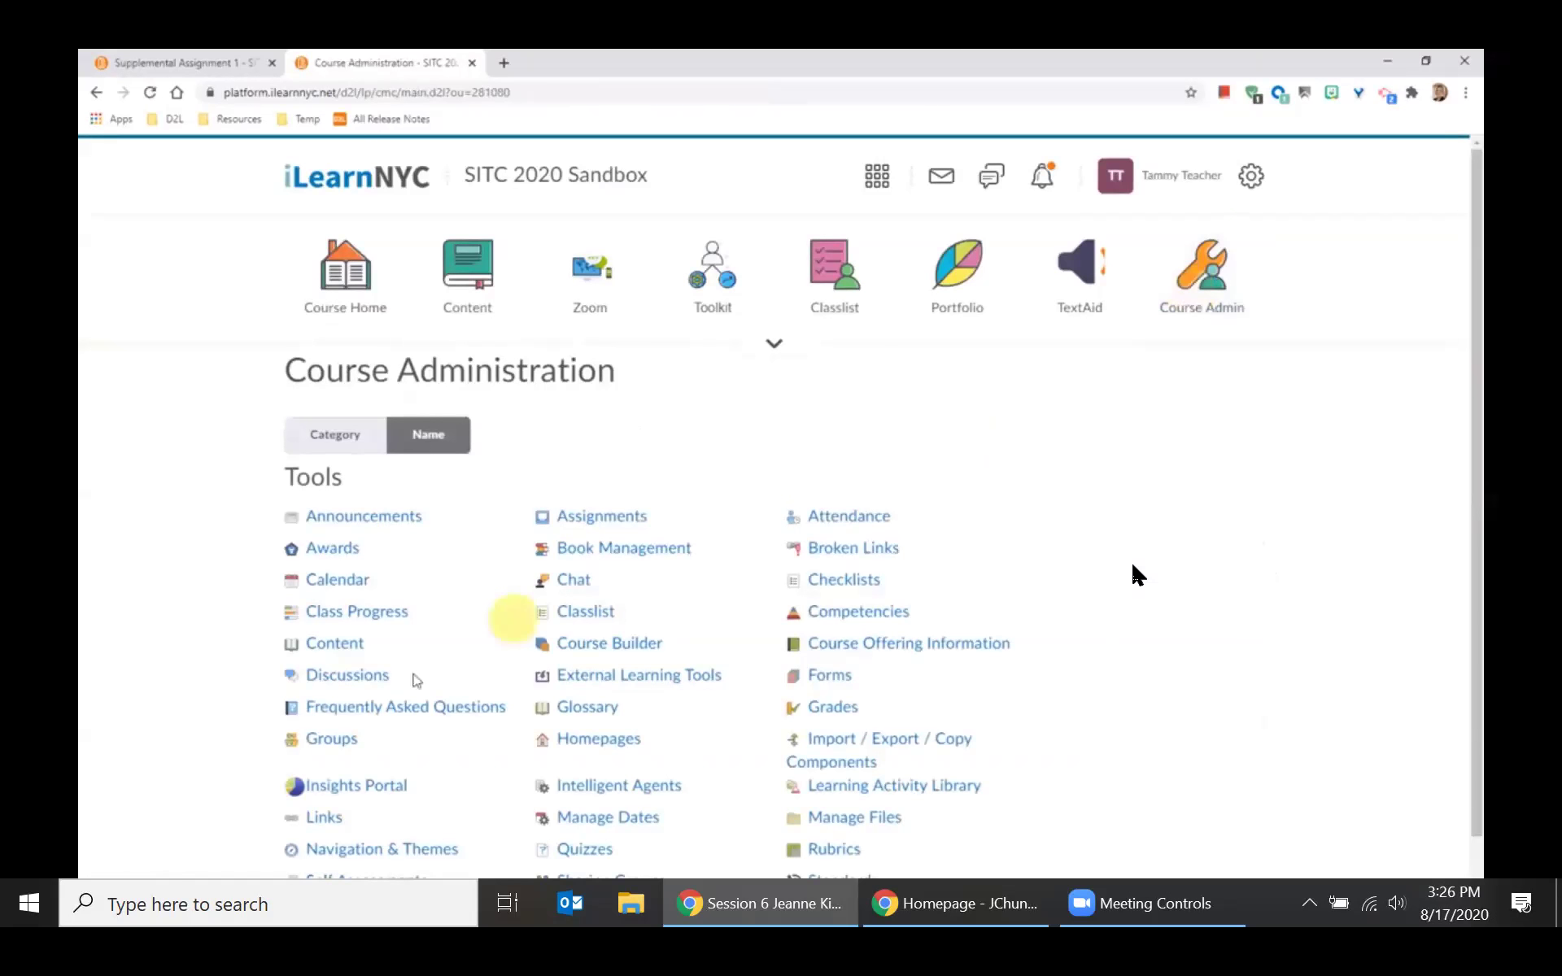
{"action": "left_click", "coordinate": [329, 741]}
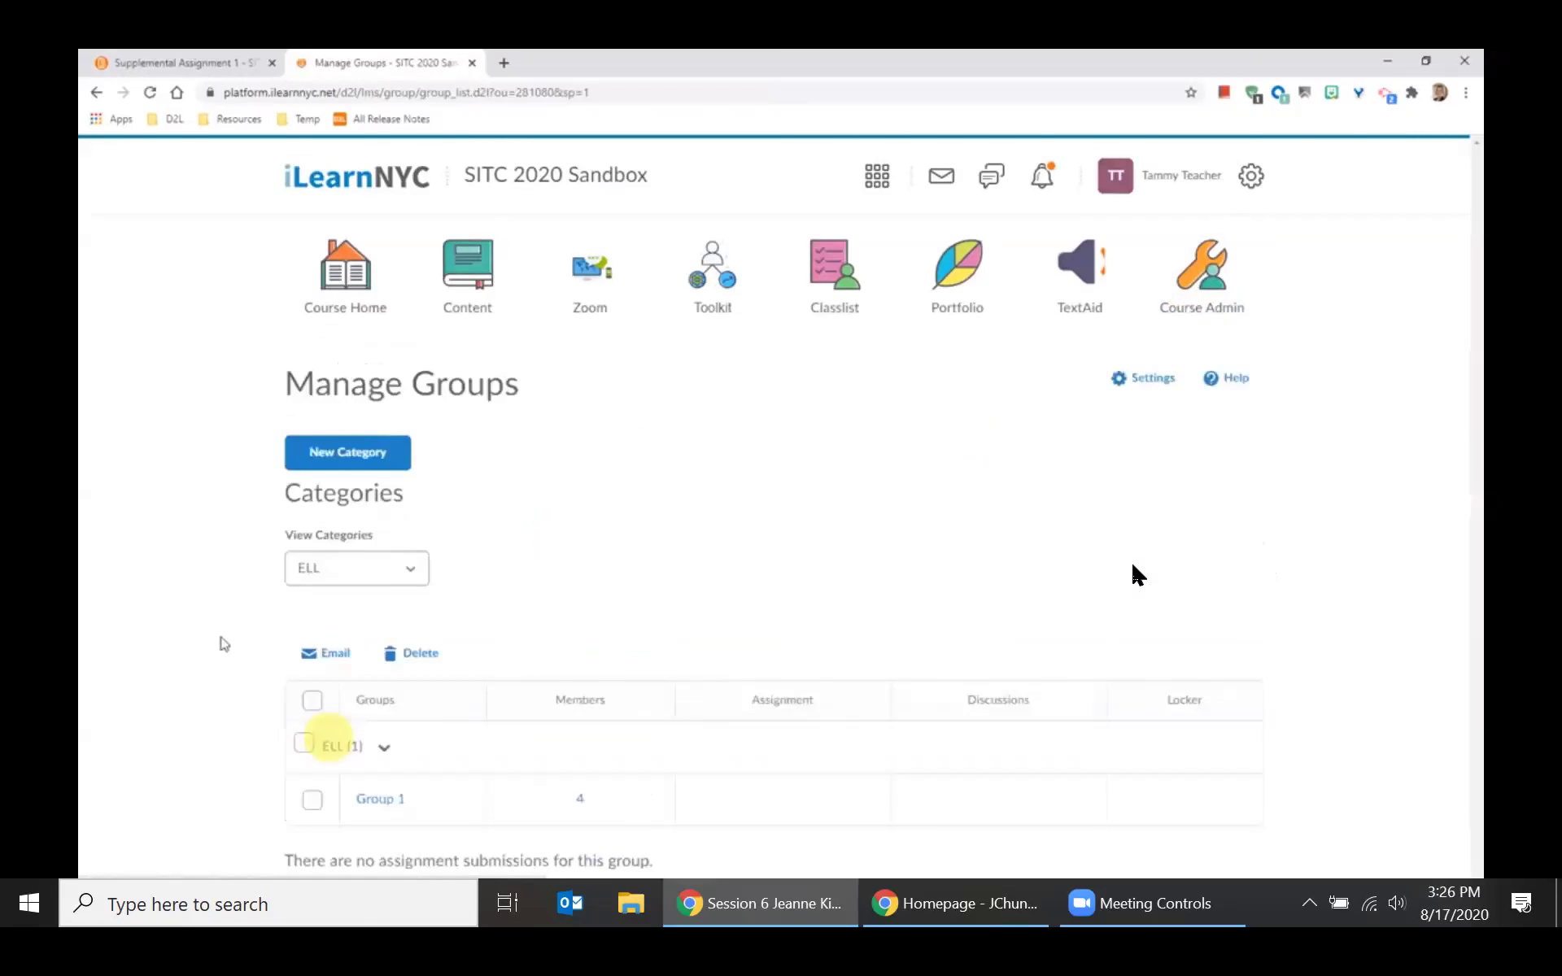
{"action": "left_click", "coordinate": [350, 559]}
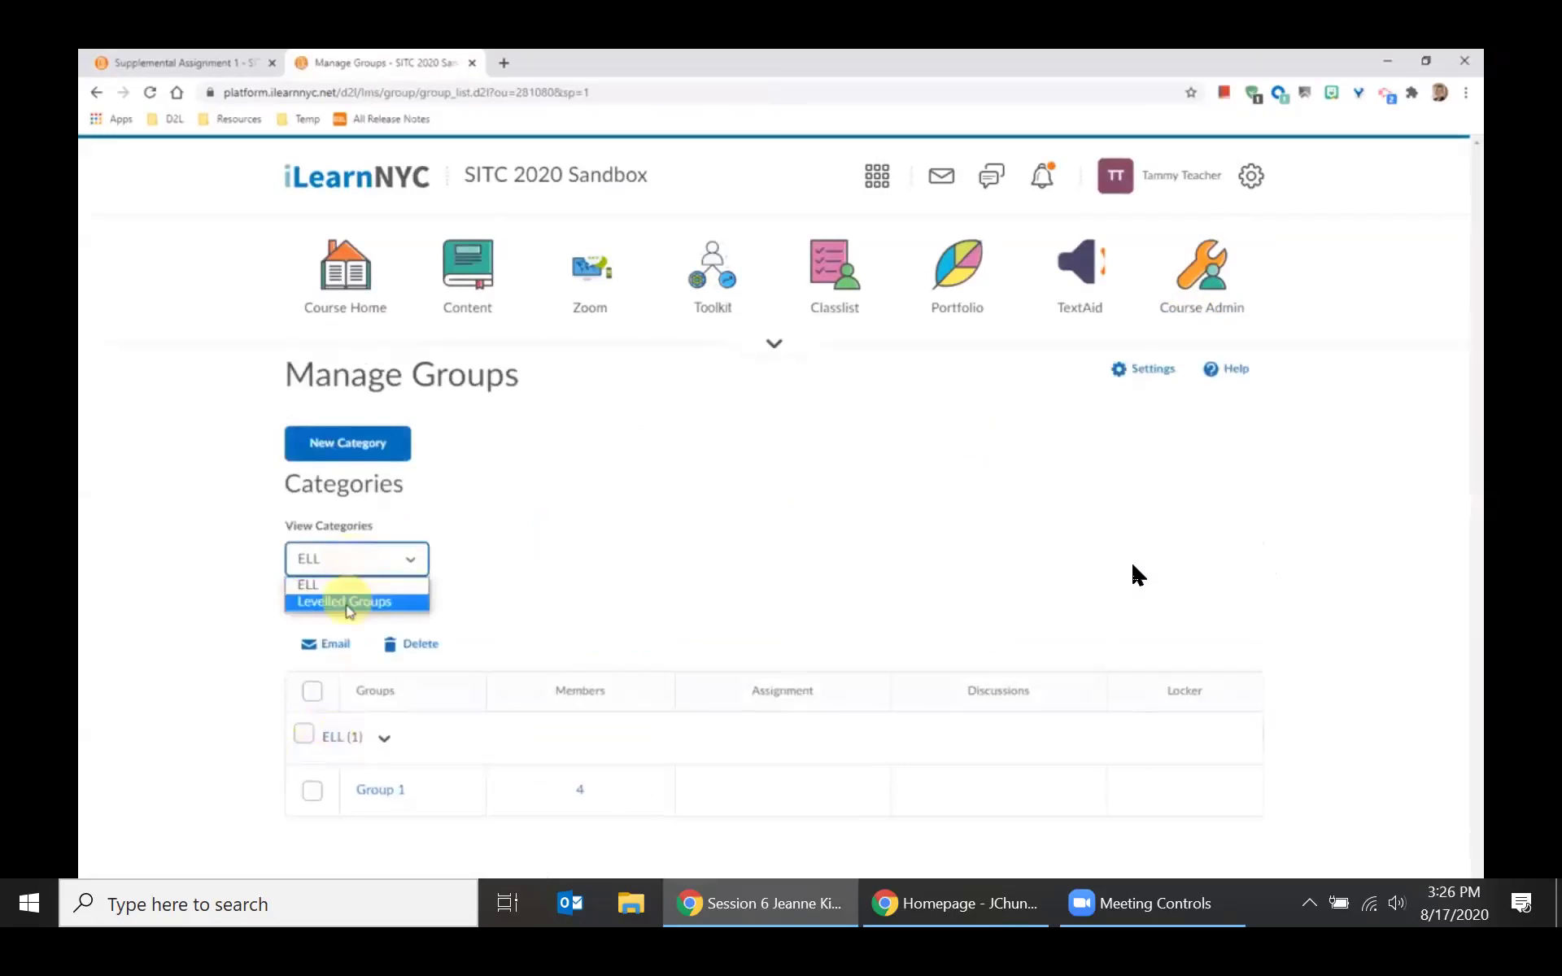
{"action": "left_click", "coordinate": [192, 626]}
Start a new group category and name it Individual Groups.
{"action": "left_click", "coordinate": [346, 449]}
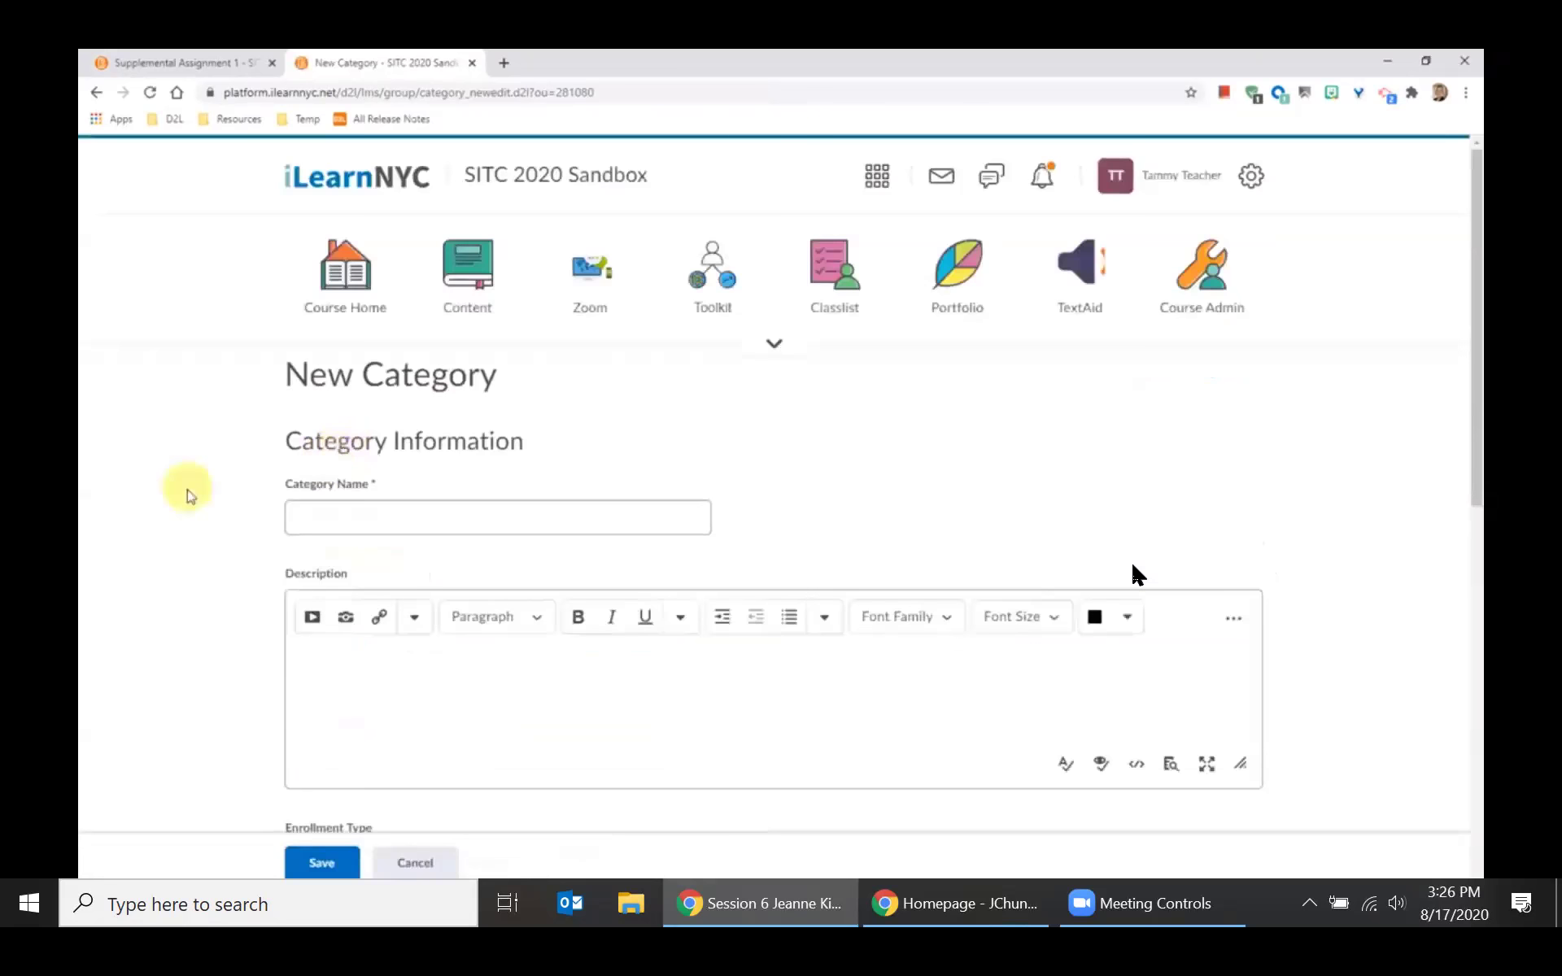
{"action": "scroll", "coordinate": [187, 493], "scroll_direction": "down", "scroll_amount": 3}
{"action": "scroll", "coordinate": [187, 492], "scroll_direction": "up", "scroll_amount": 1}
{"action": "left_click", "coordinate": [352, 352]}
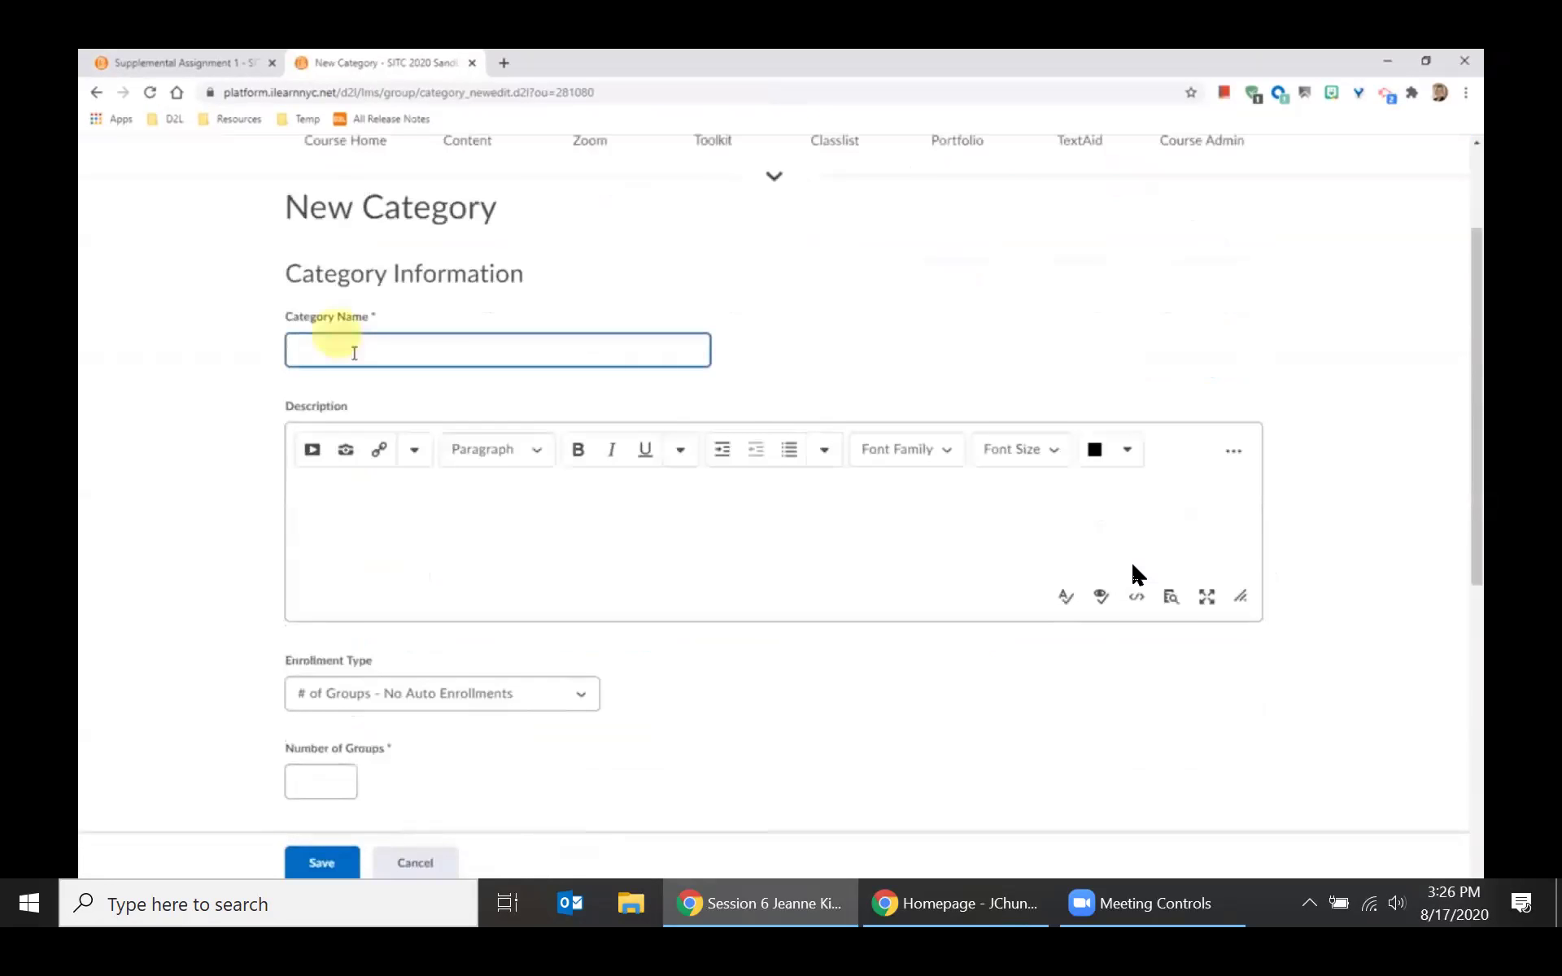
{"action": "type", "text": "Ind"}
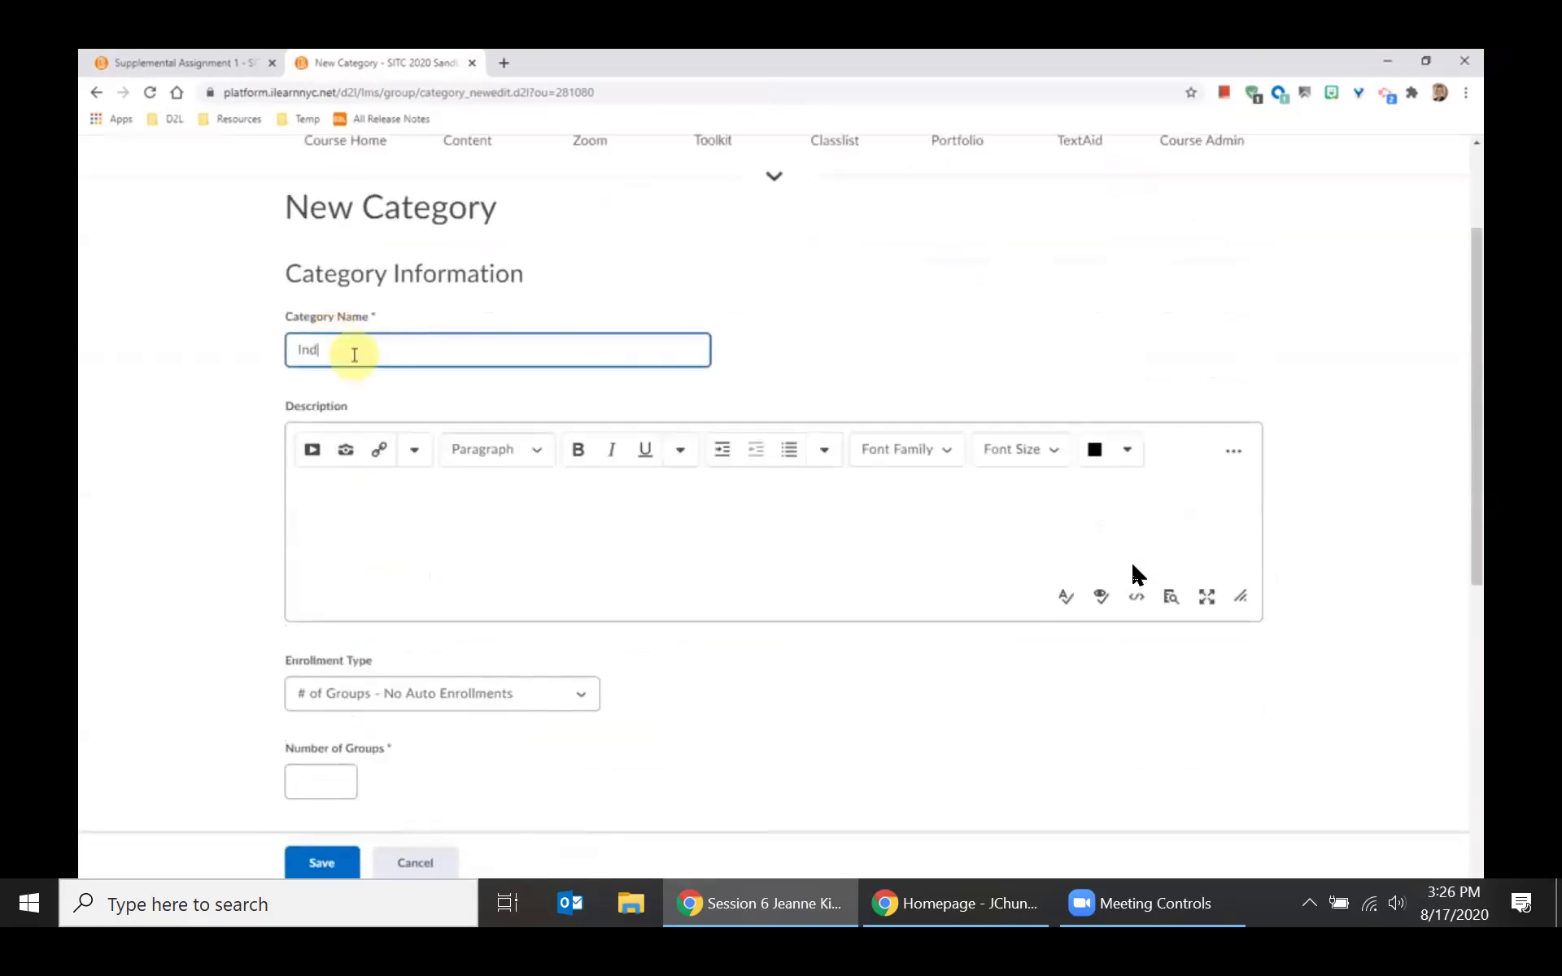
{"action": "type", "text": "ividual Groups"}
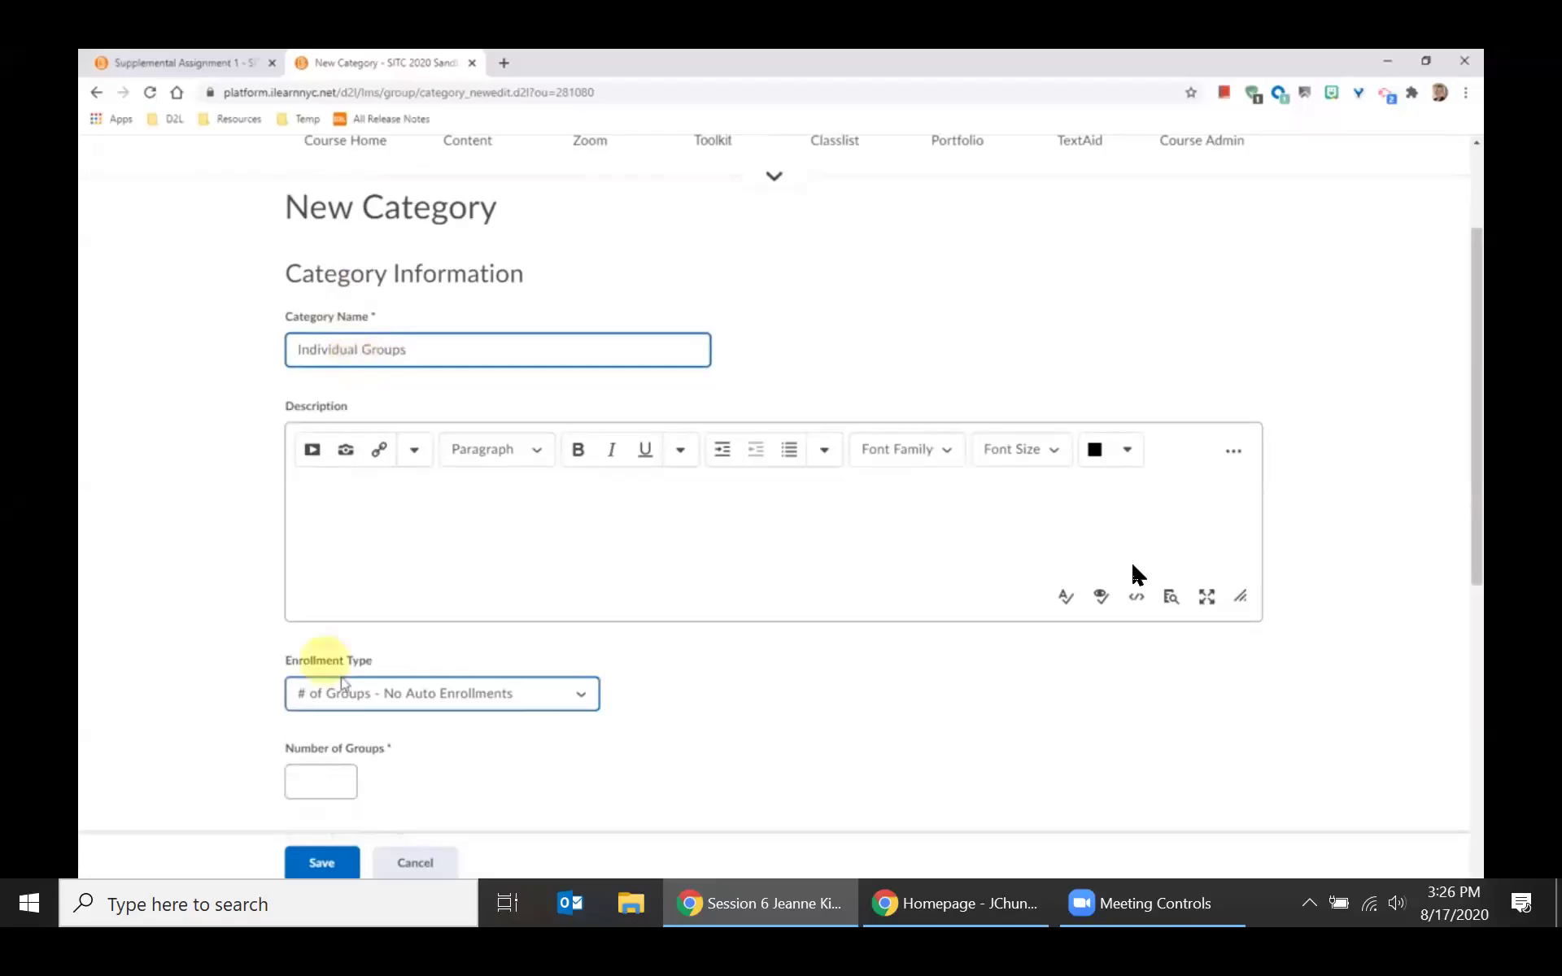
Set the enrollment type of the Individual Groups category to Single user, member-specific groups and save the category.
{"action": "left_click", "coordinate": [396, 701]}
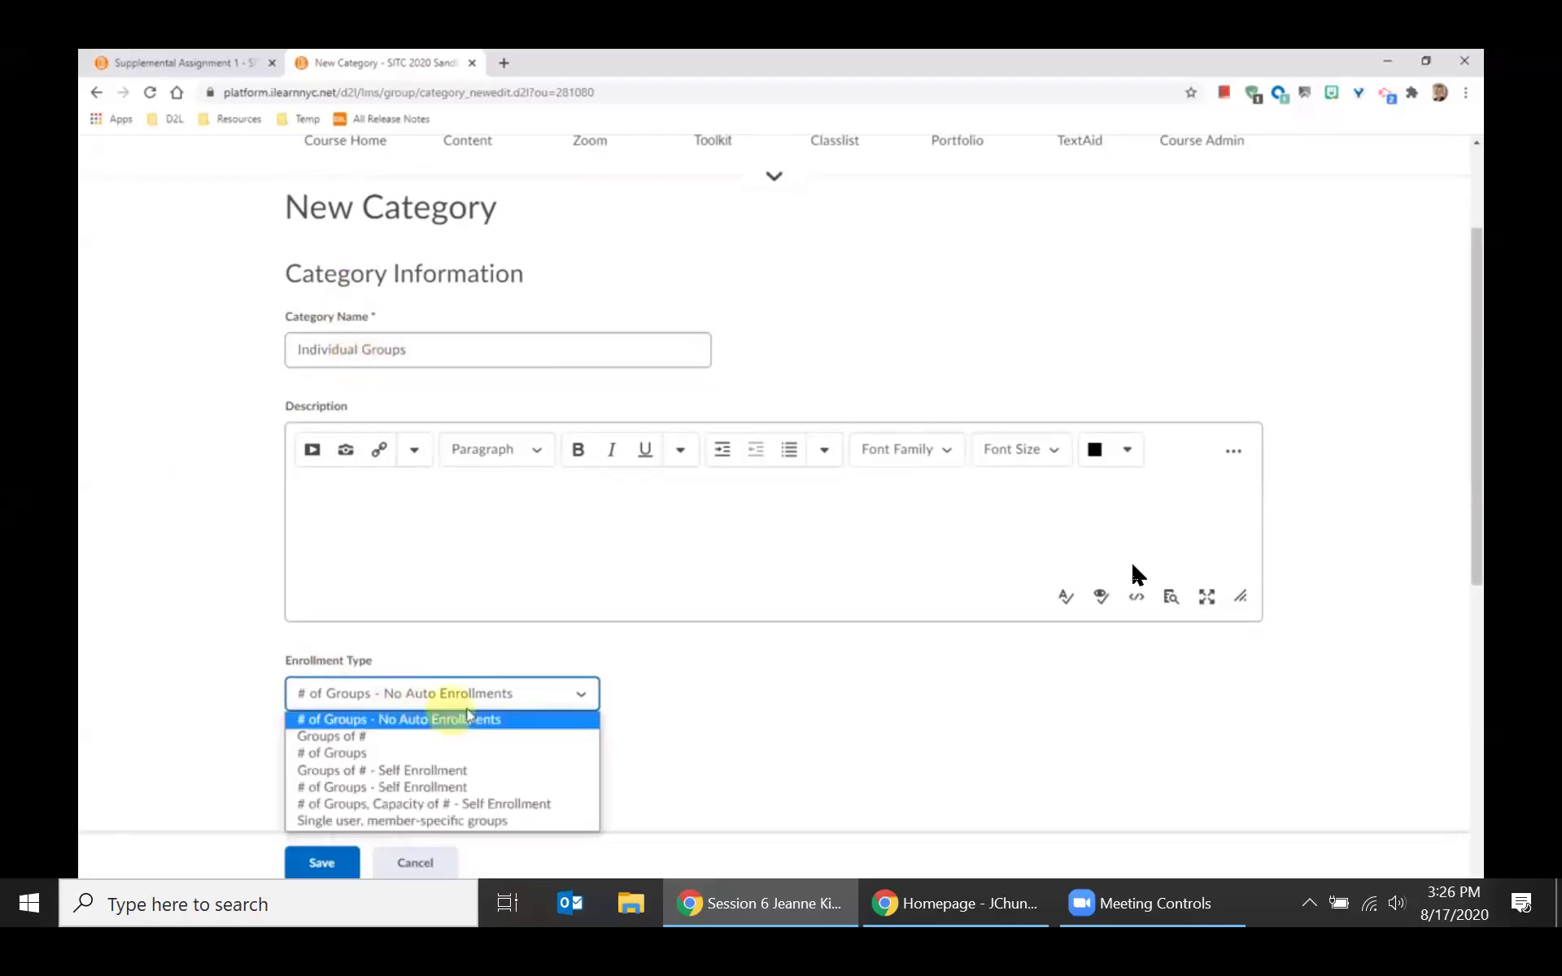
{"action": "left_click", "coordinate": [476, 717]}
{"action": "scroll", "coordinate": [463, 708], "scroll_direction": "down", "scroll_amount": 1}
{"action": "left_click", "coordinate": [408, 617]}
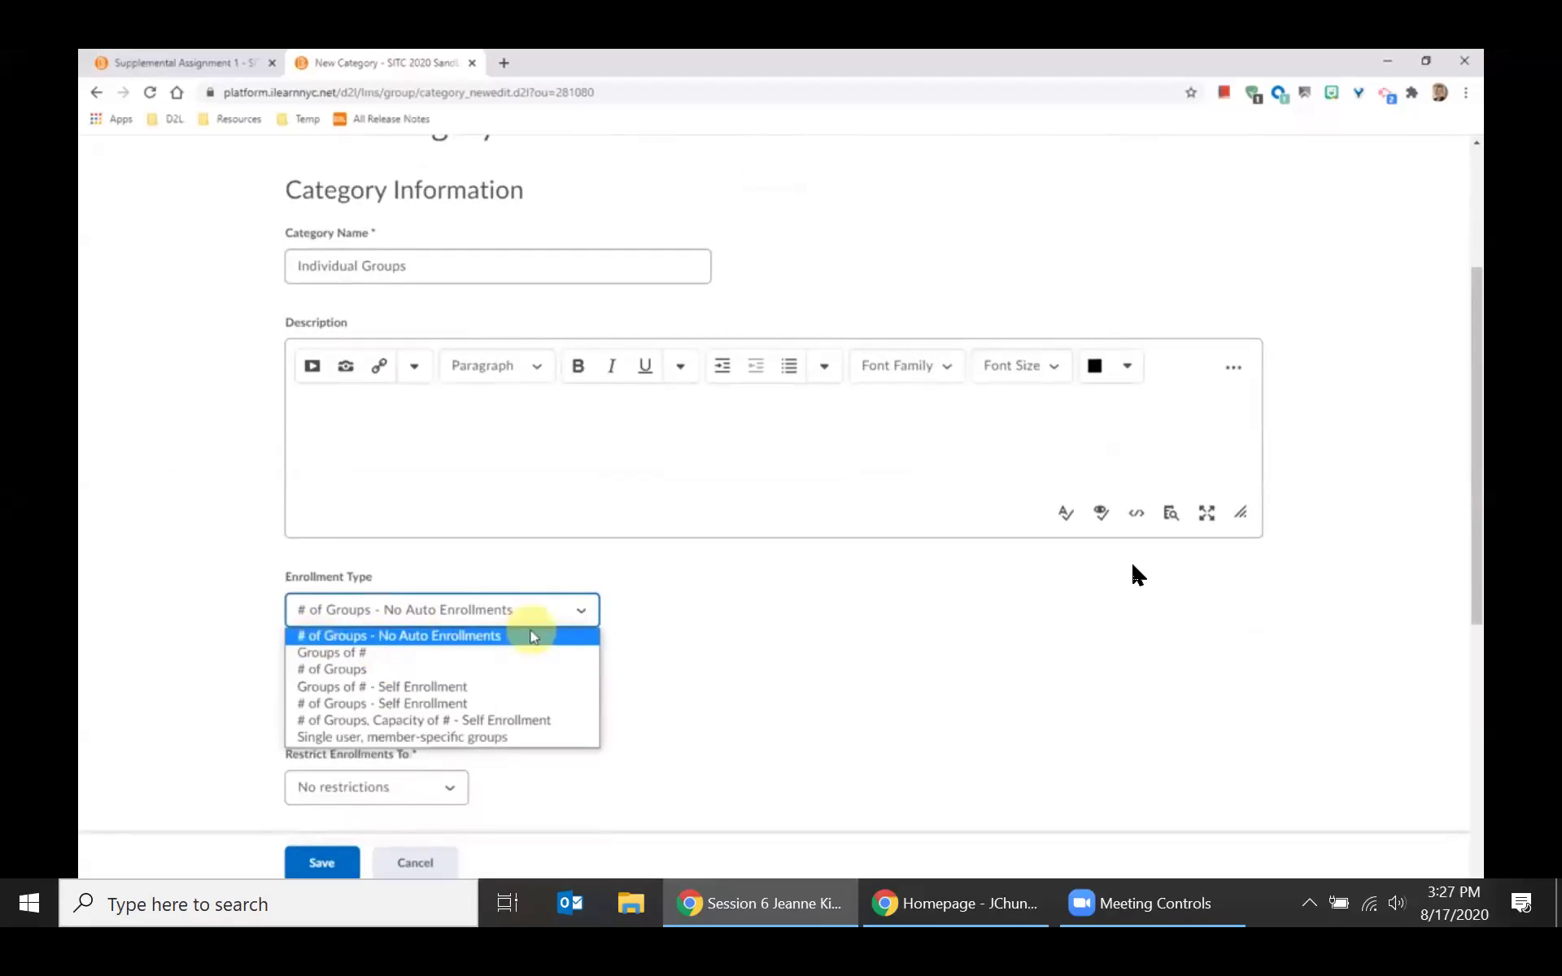
{"action": "left_click", "coordinate": [483, 739]}
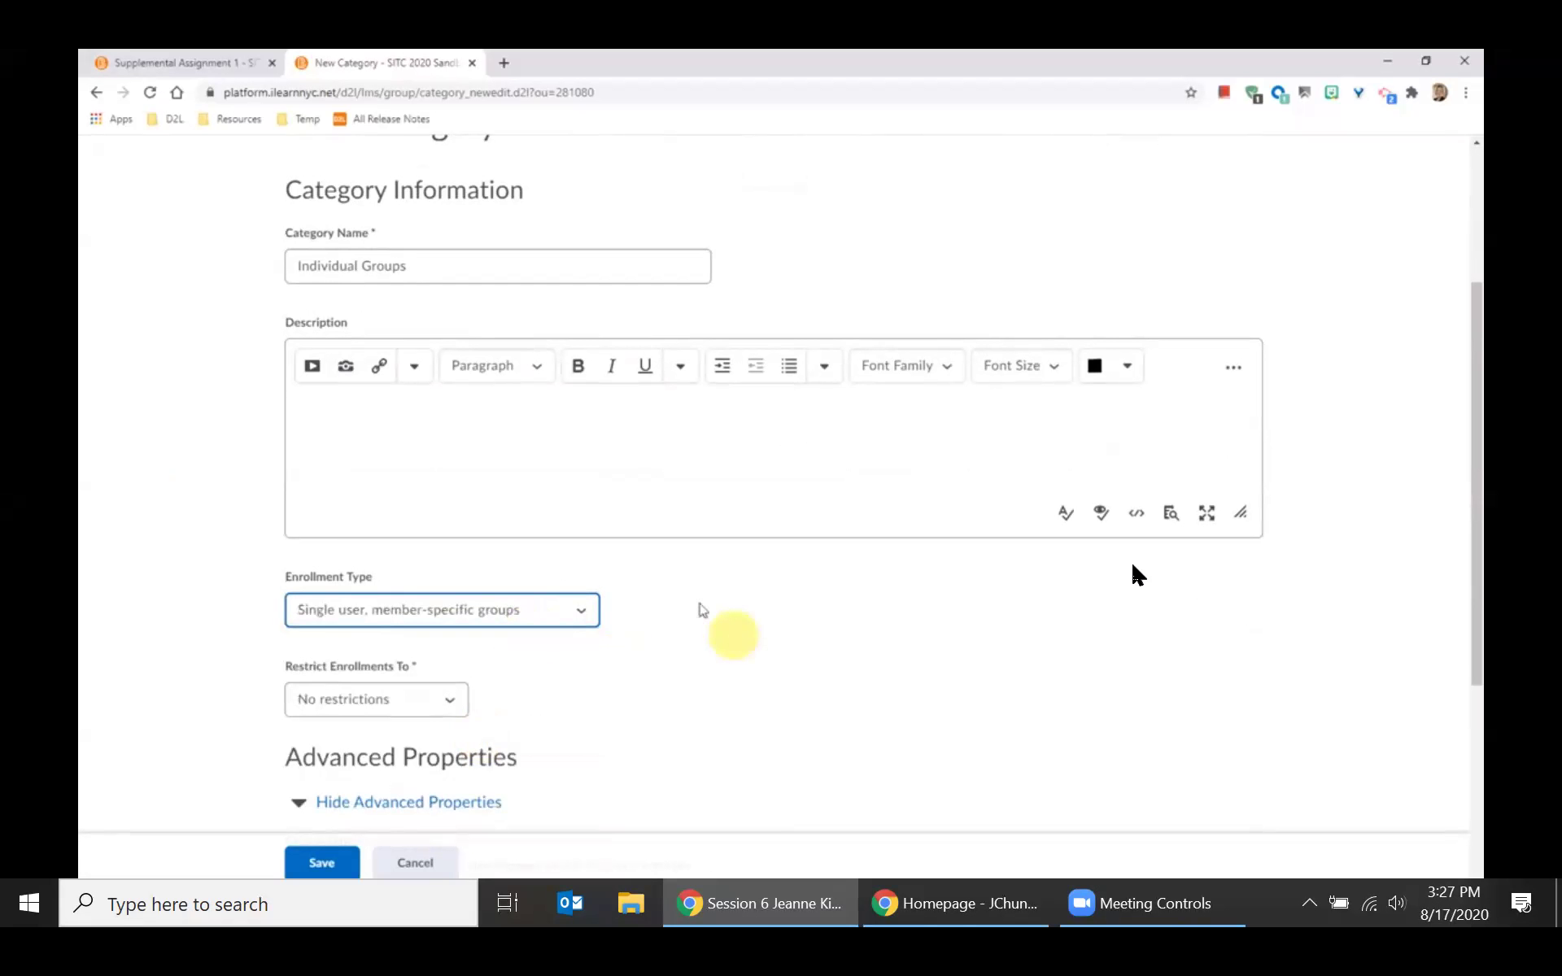
{"action": "scroll", "coordinate": [765, 610], "scroll_direction": "down", "scroll_amount": 3}
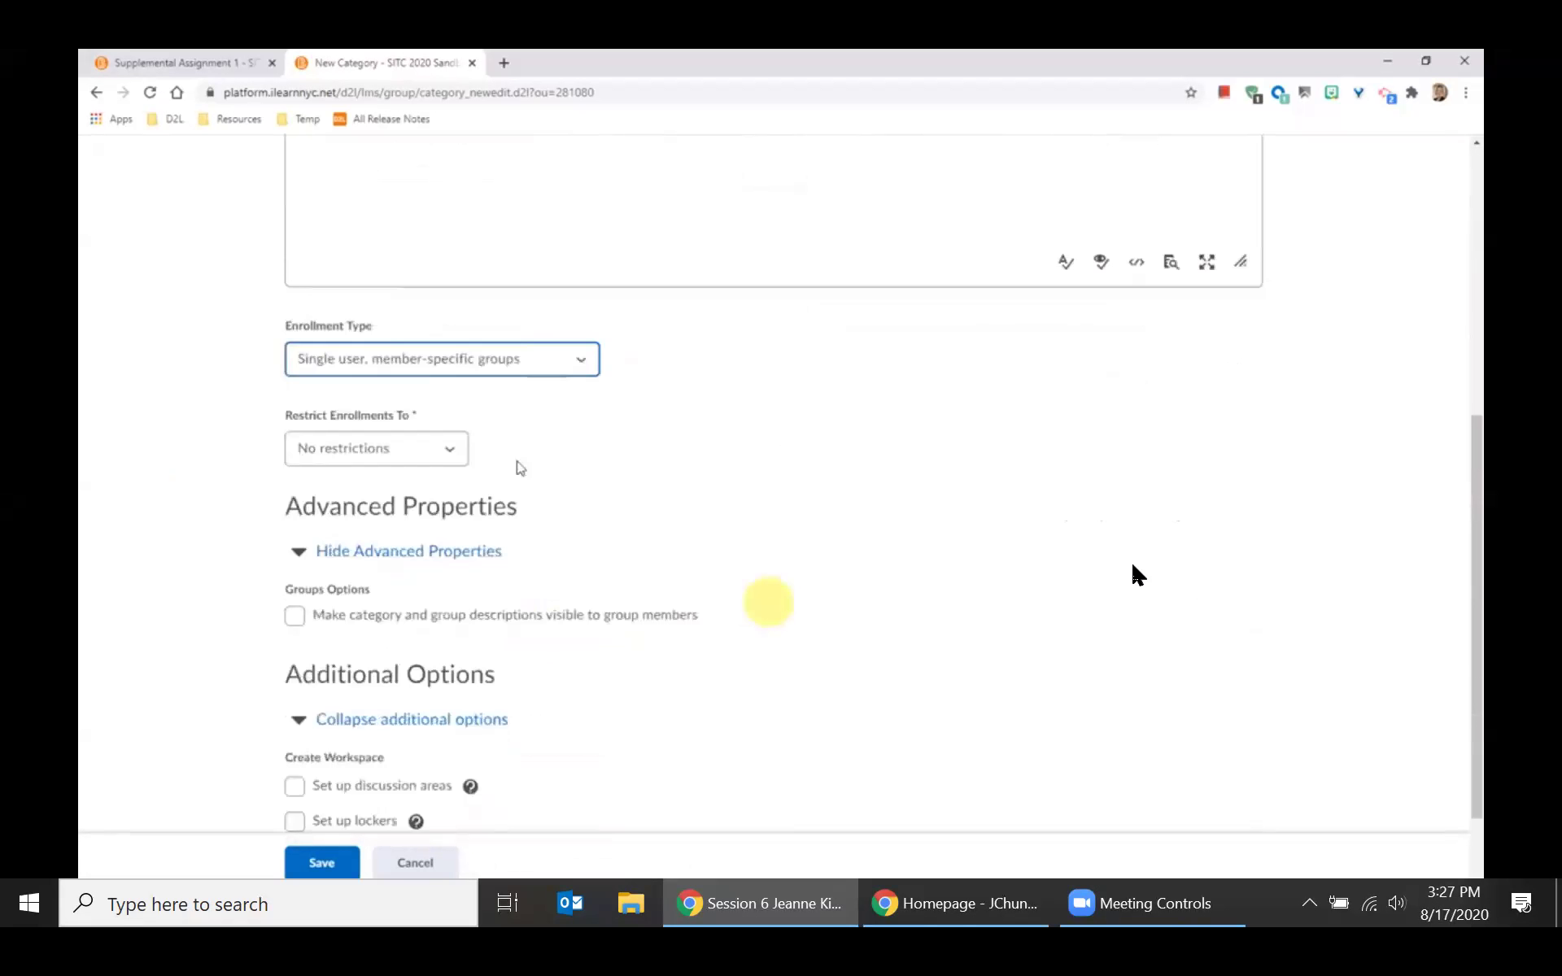
{"action": "scroll", "coordinate": [767, 464], "scroll_direction": "down", "scroll_amount": 2}
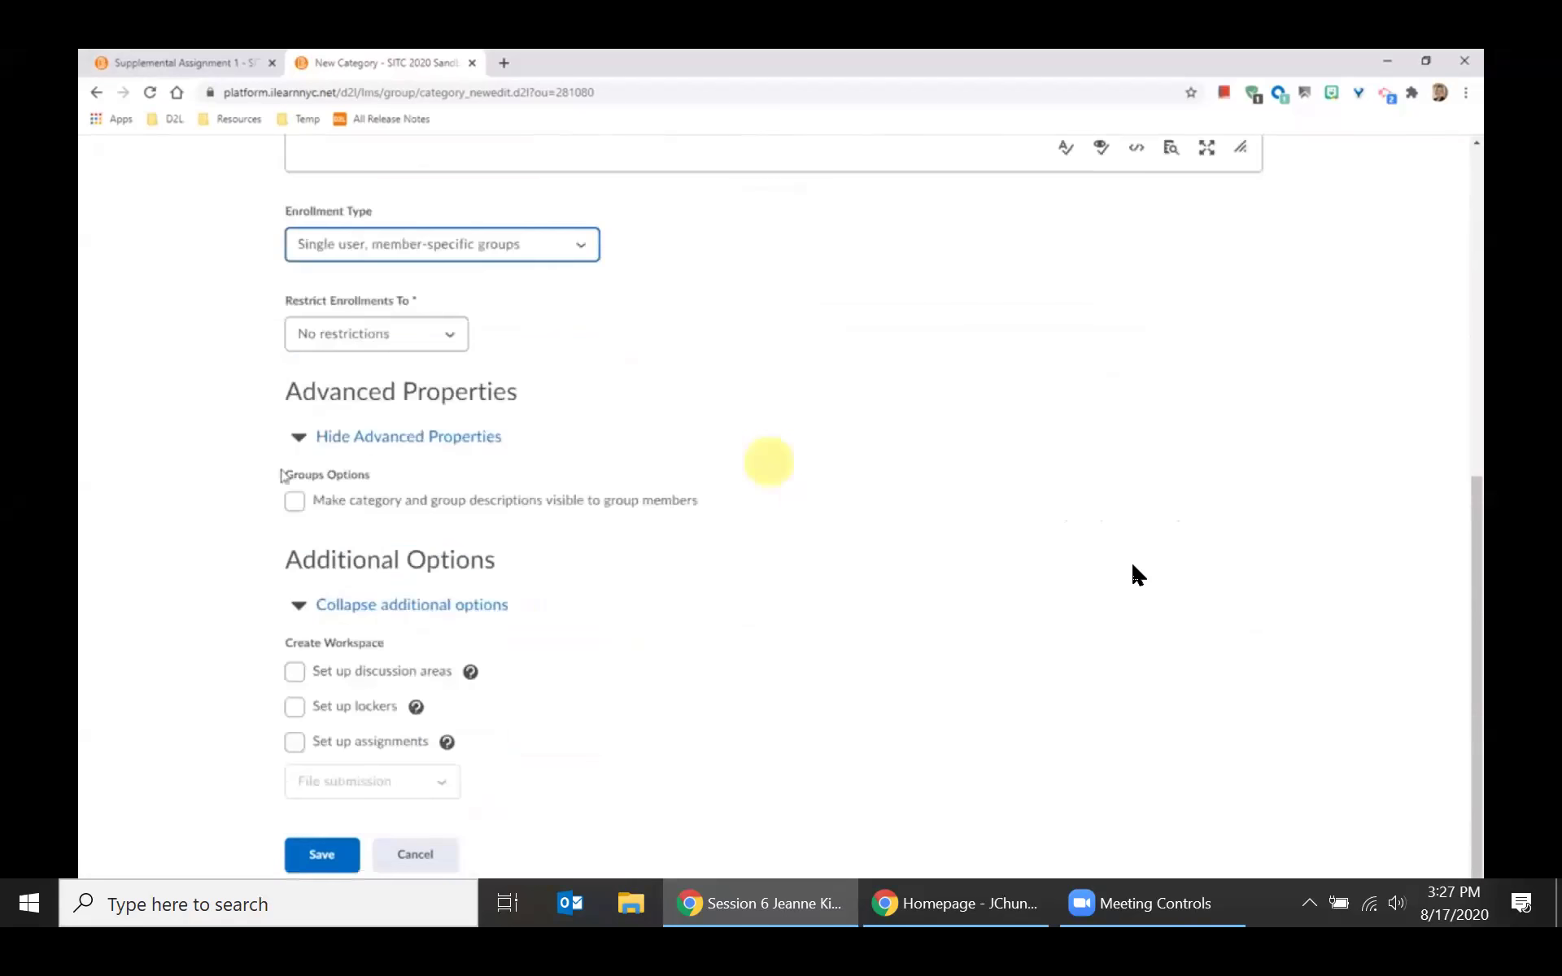
{"action": "scroll", "coordinate": [154, 358], "scroll_direction": "up", "scroll_amount": 2}
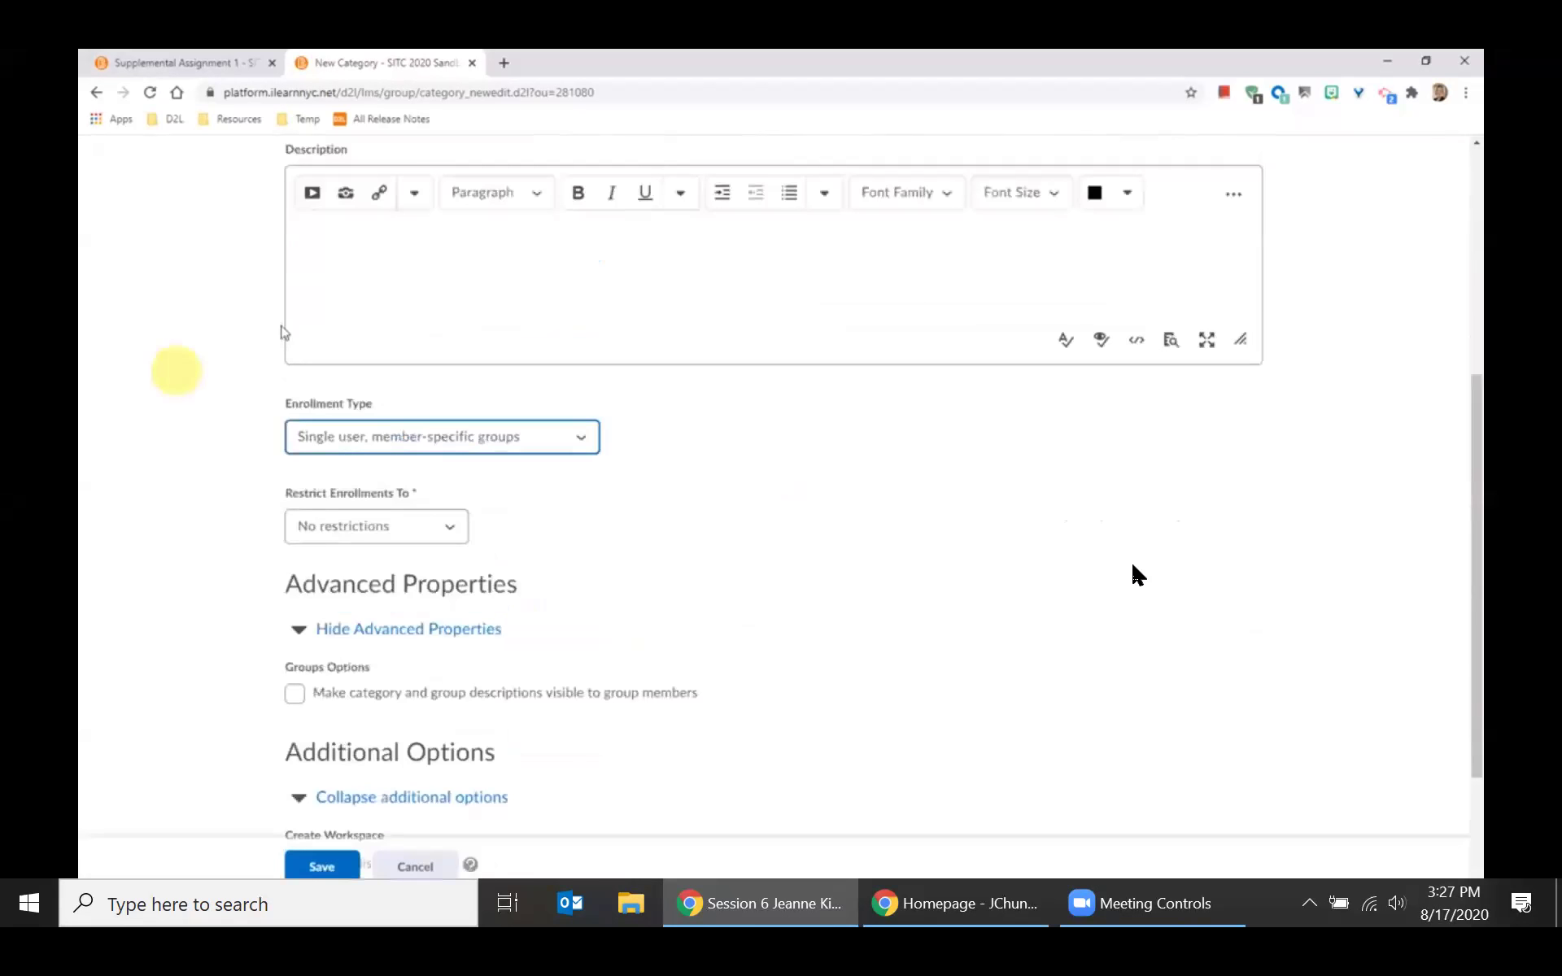
{"action": "scroll", "coordinate": [174, 369], "scroll_direction": "up", "scroll_amount": 3}
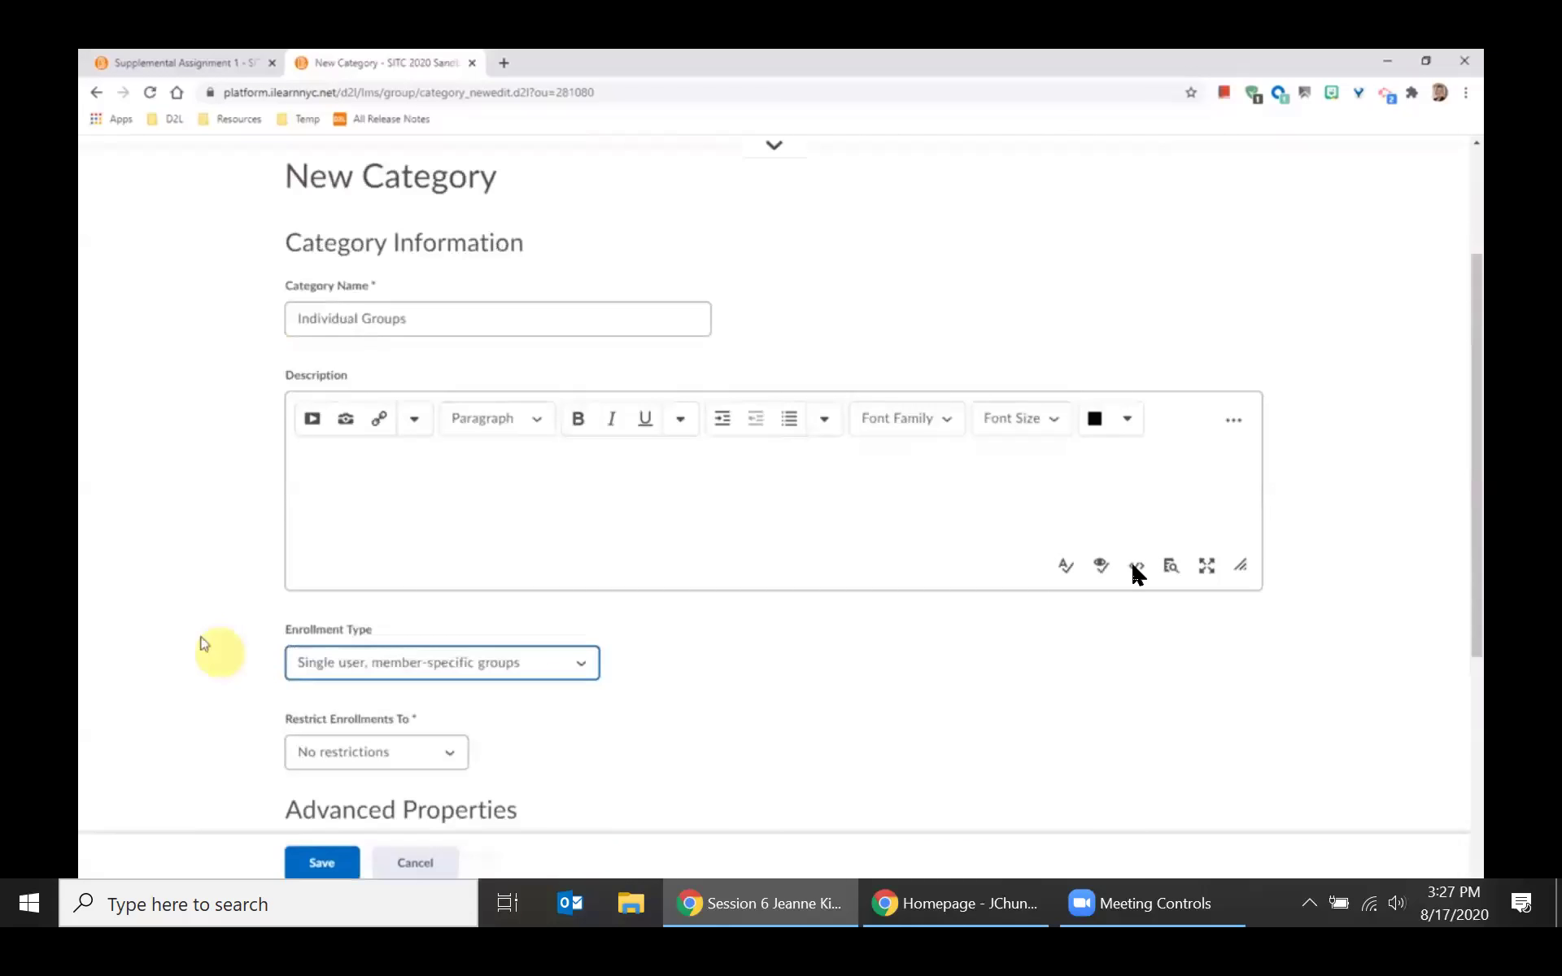
{"action": "scroll", "coordinate": [202, 641], "scroll_direction": "down", "scroll_amount": 1}
{"action": "scroll", "coordinate": [202, 642], "scroll_direction": "down", "scroll_amount": 1}
{"action": "left_click", "coordinate": [321, 861]}
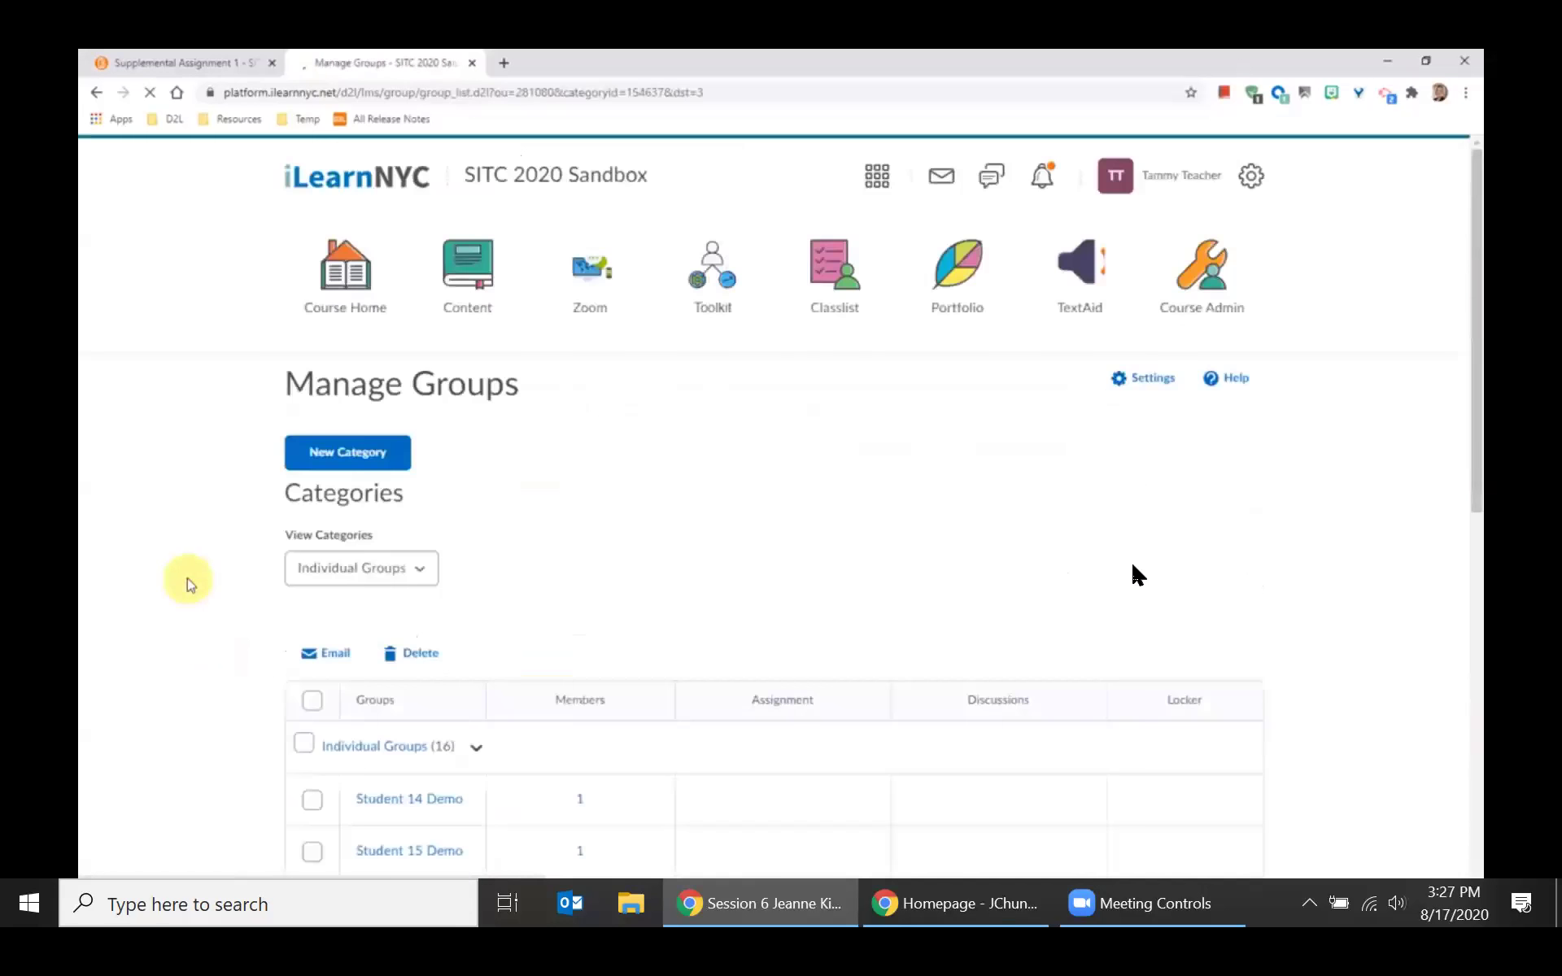
Look through the list of single-student groups in the Individual Groups category.
{"action": "scroll", "coordinate": [917, 553], "scroll_direction": "down", "scroll_amount": 3}
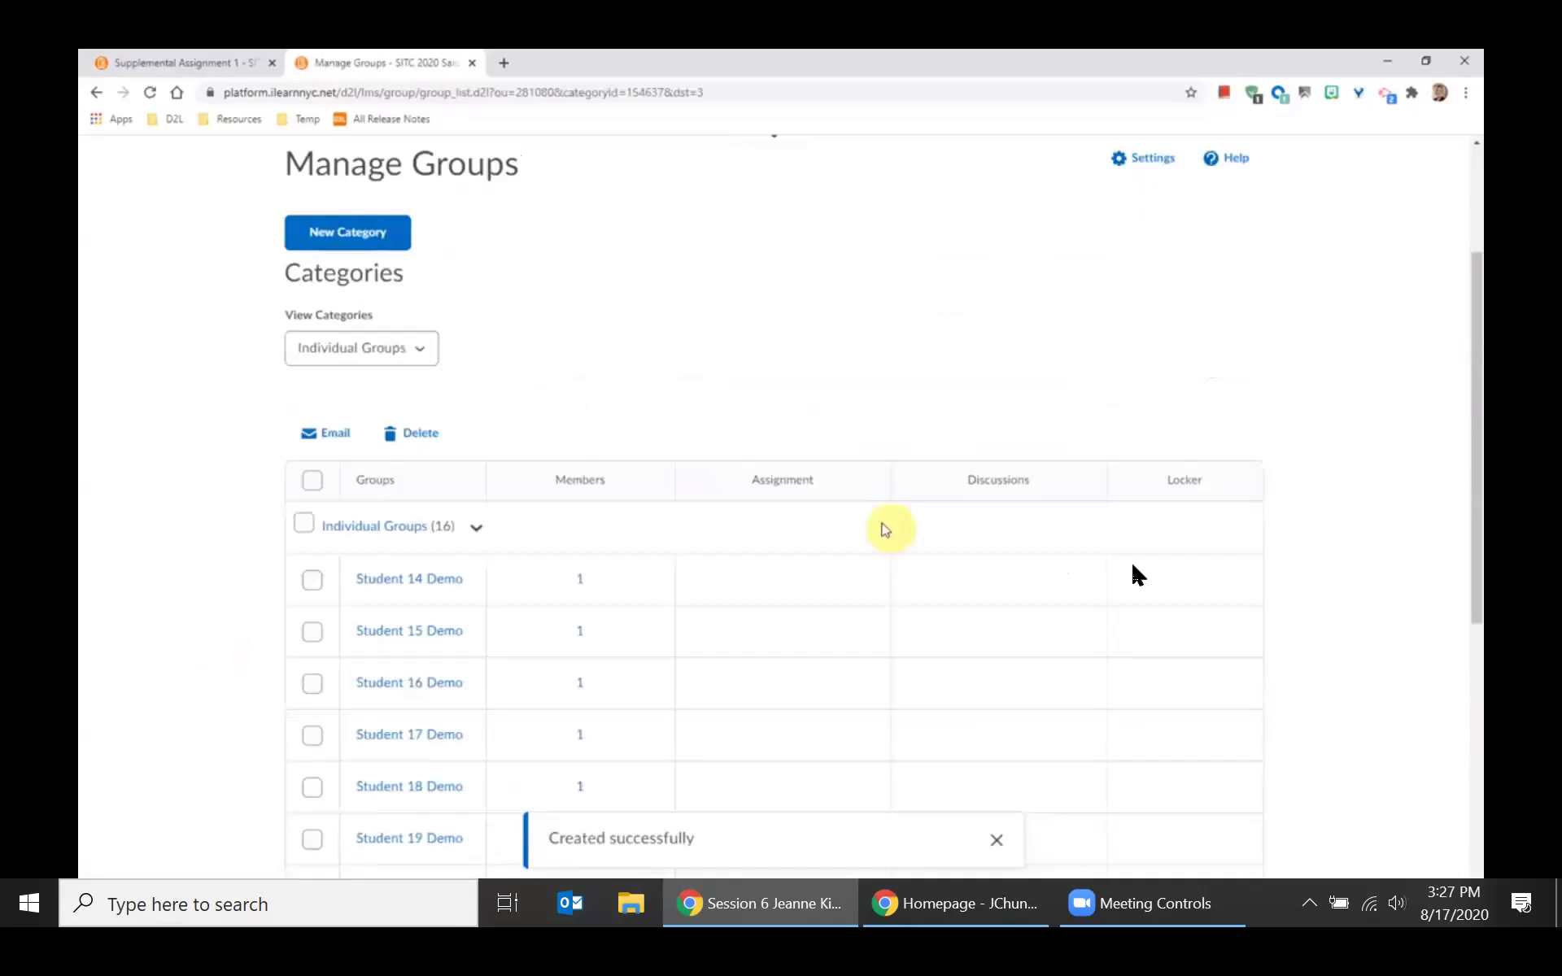
{"action": "scroll", "coordinate": [509, 398], "scroll_direction": "down", "scroll_amount": 3}
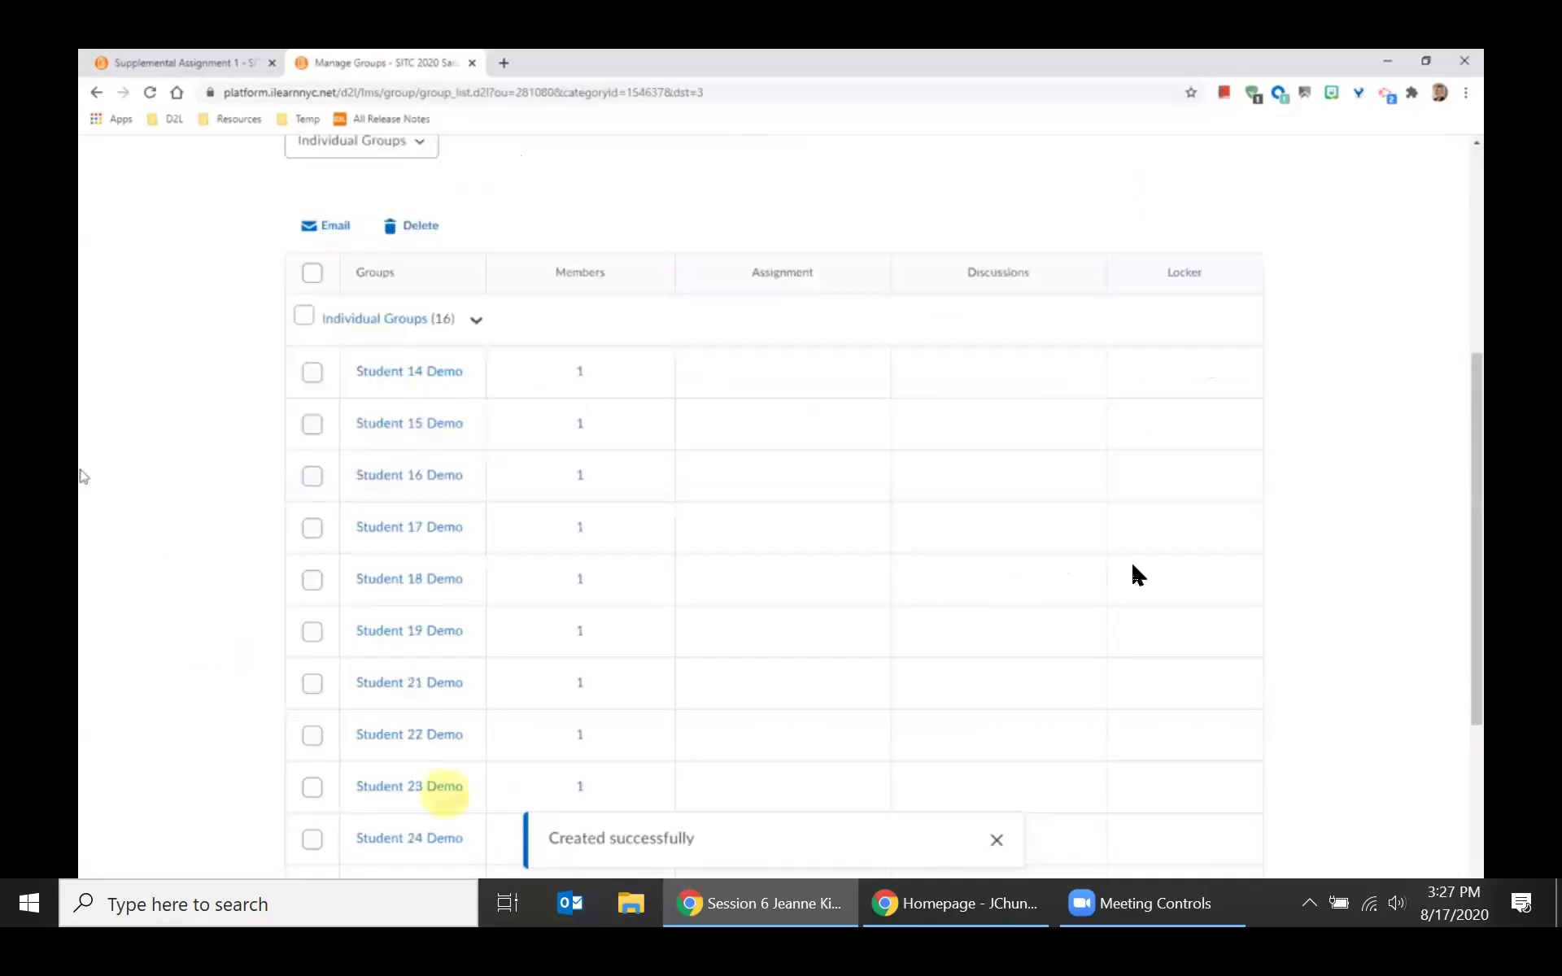
{"action": "scroll", "coordinate": [439, 248], "scroll_direction": "down", "scroll_amount": 1}
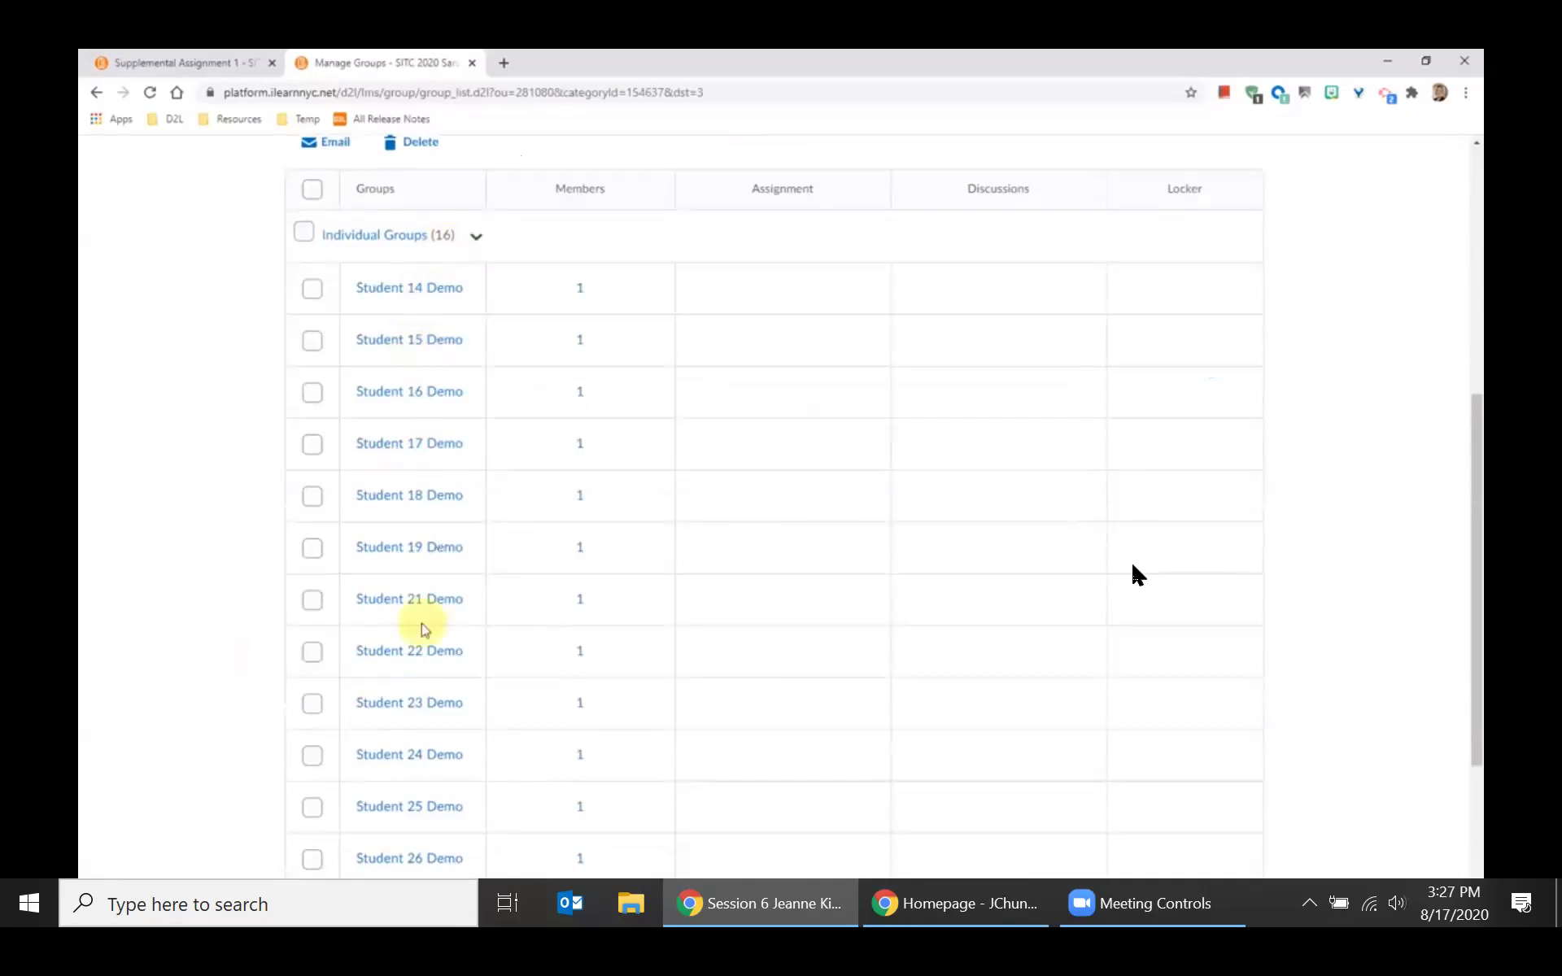
{"action": "scroll", "coordinate": [421, 639], "scroll_direction": "down", "scroll_amount": 3}
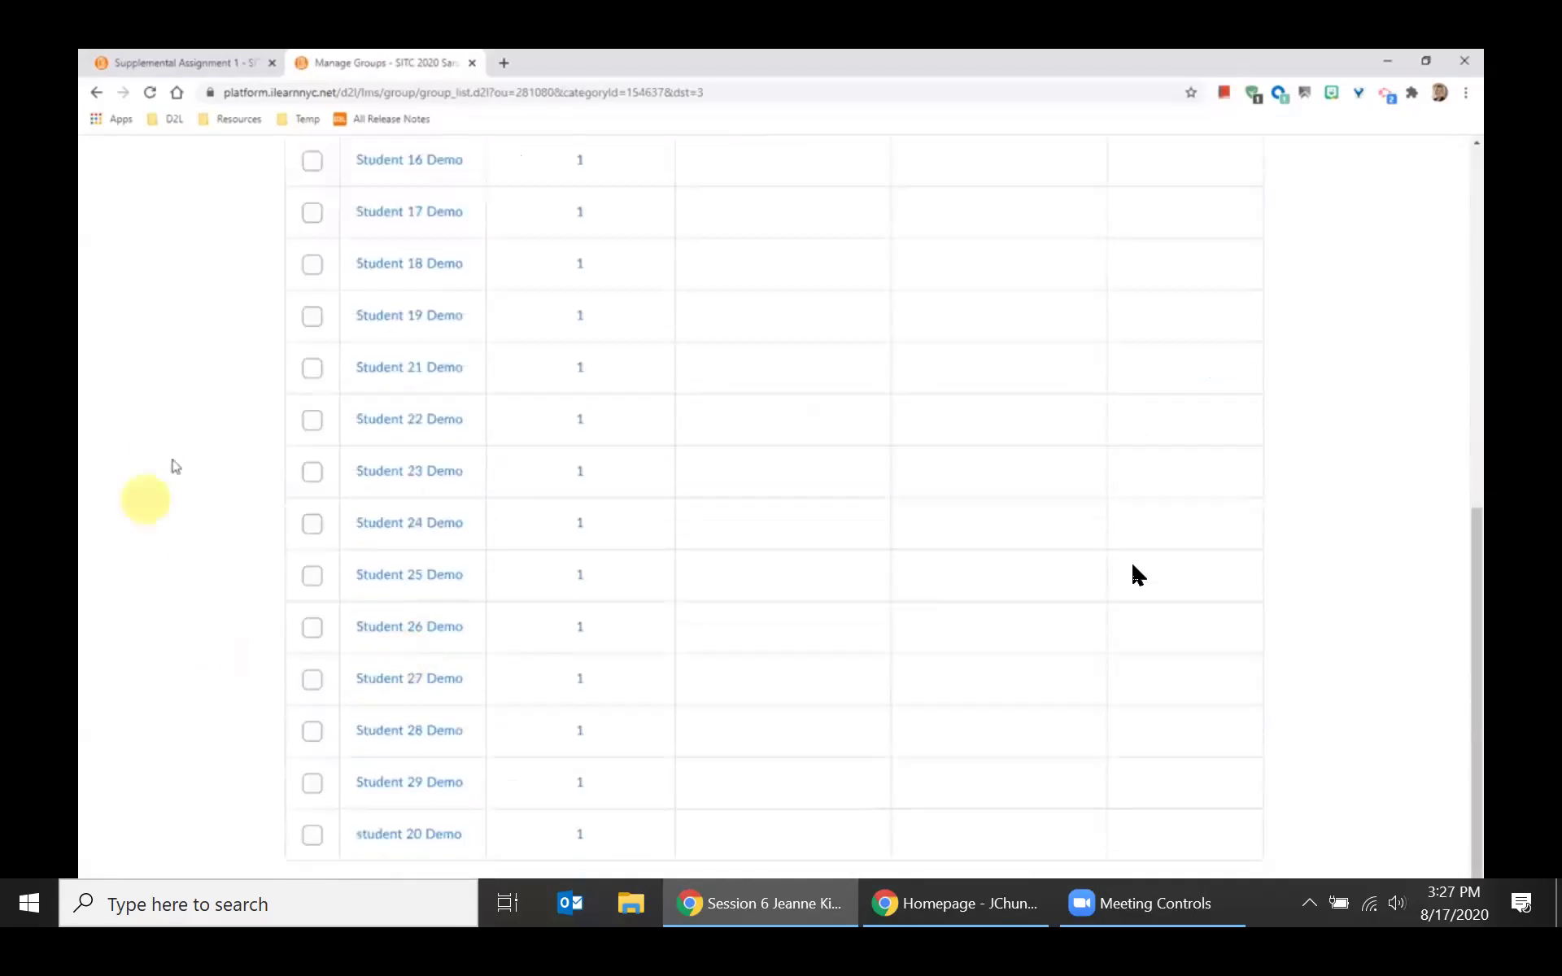
{"action": "scroll", "coordinate": [175, 472], "scroll_direction": "up", "scroll_amount": 1}
{"action": "scroll", "coordinate": [180, 463], "scroll_direction": "up", "scroll_amount": 8}
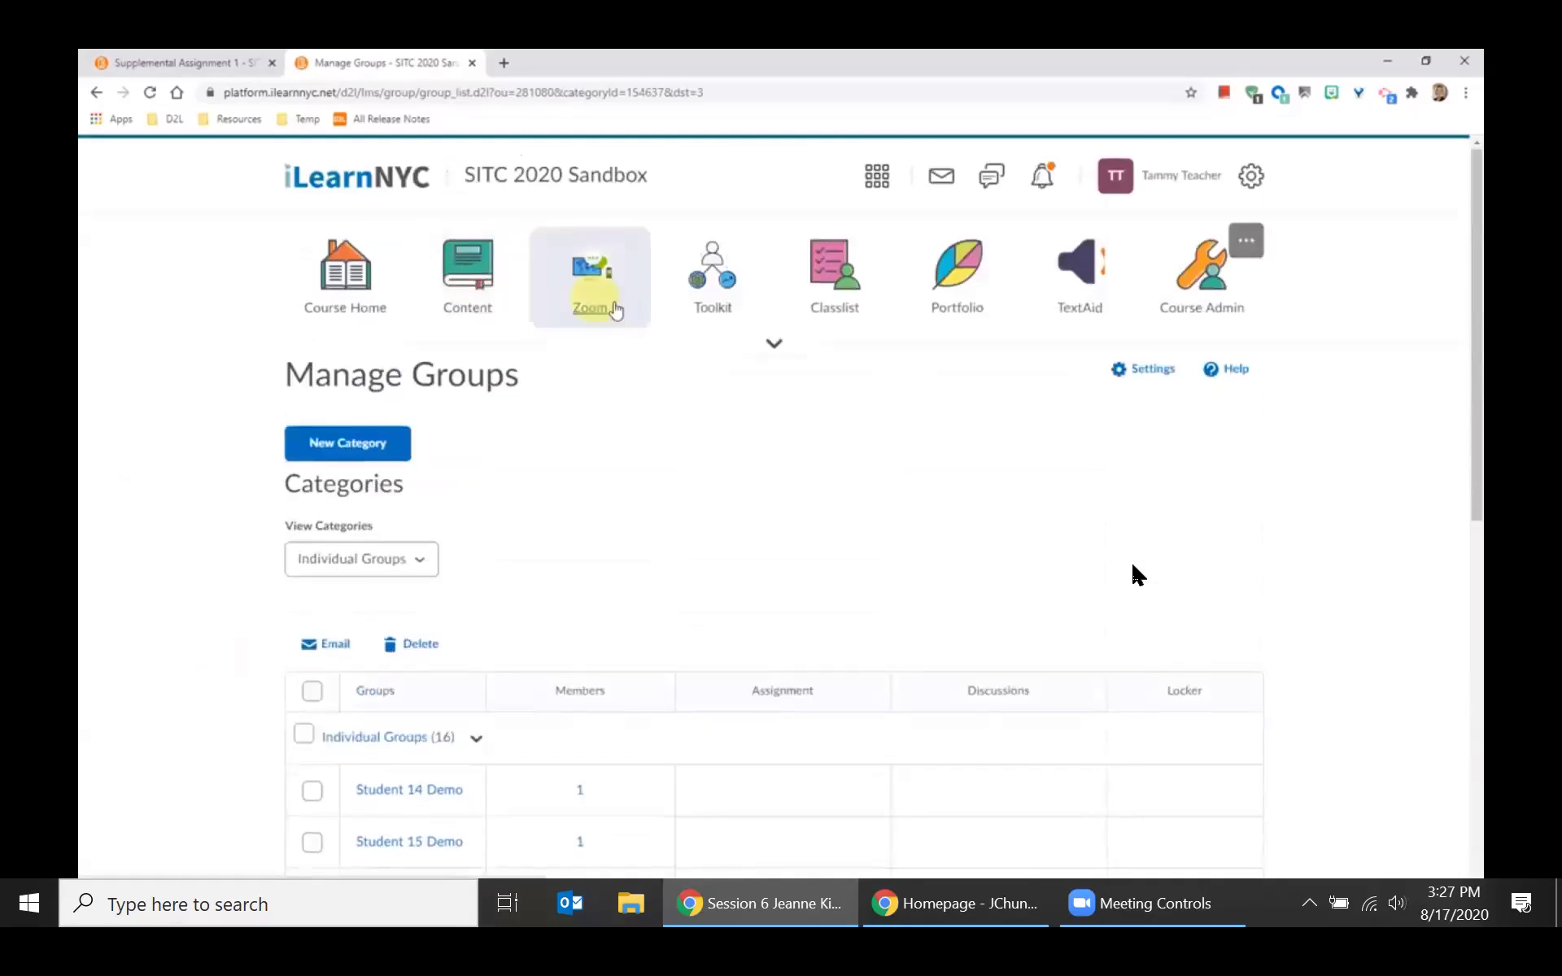
Open the quiz Check for Understanding 2 for editing and go to the release conditions in its restrictions.
{"action": "left_click", "coordinate": [713, 290]}
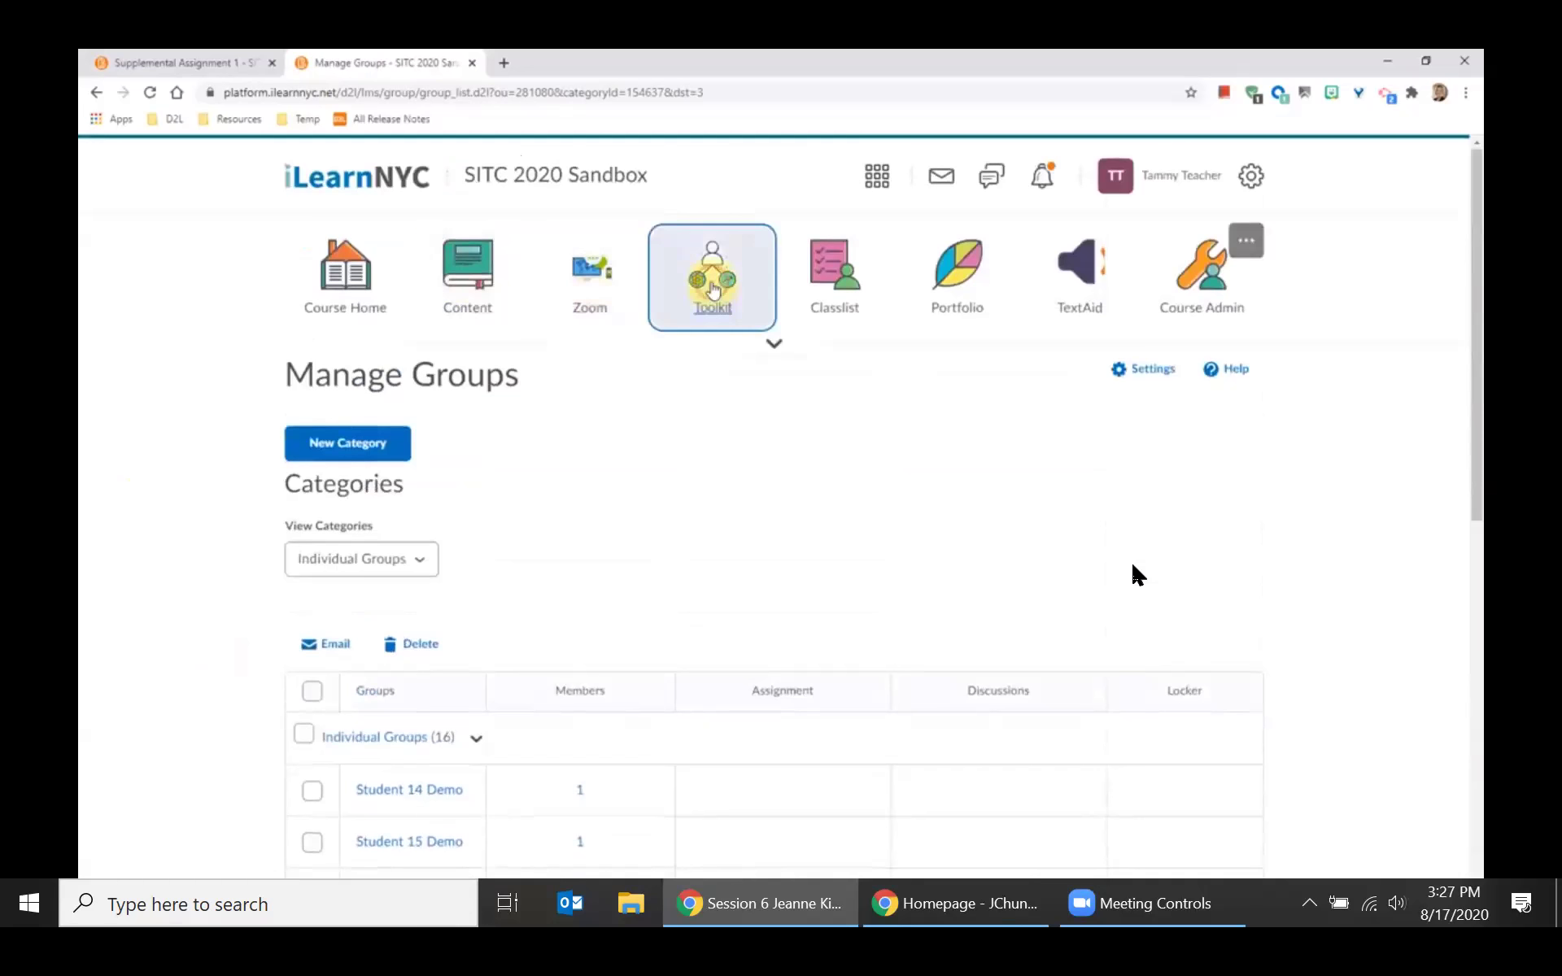
{"action": "left_click", "coordinate": [760, 285]}
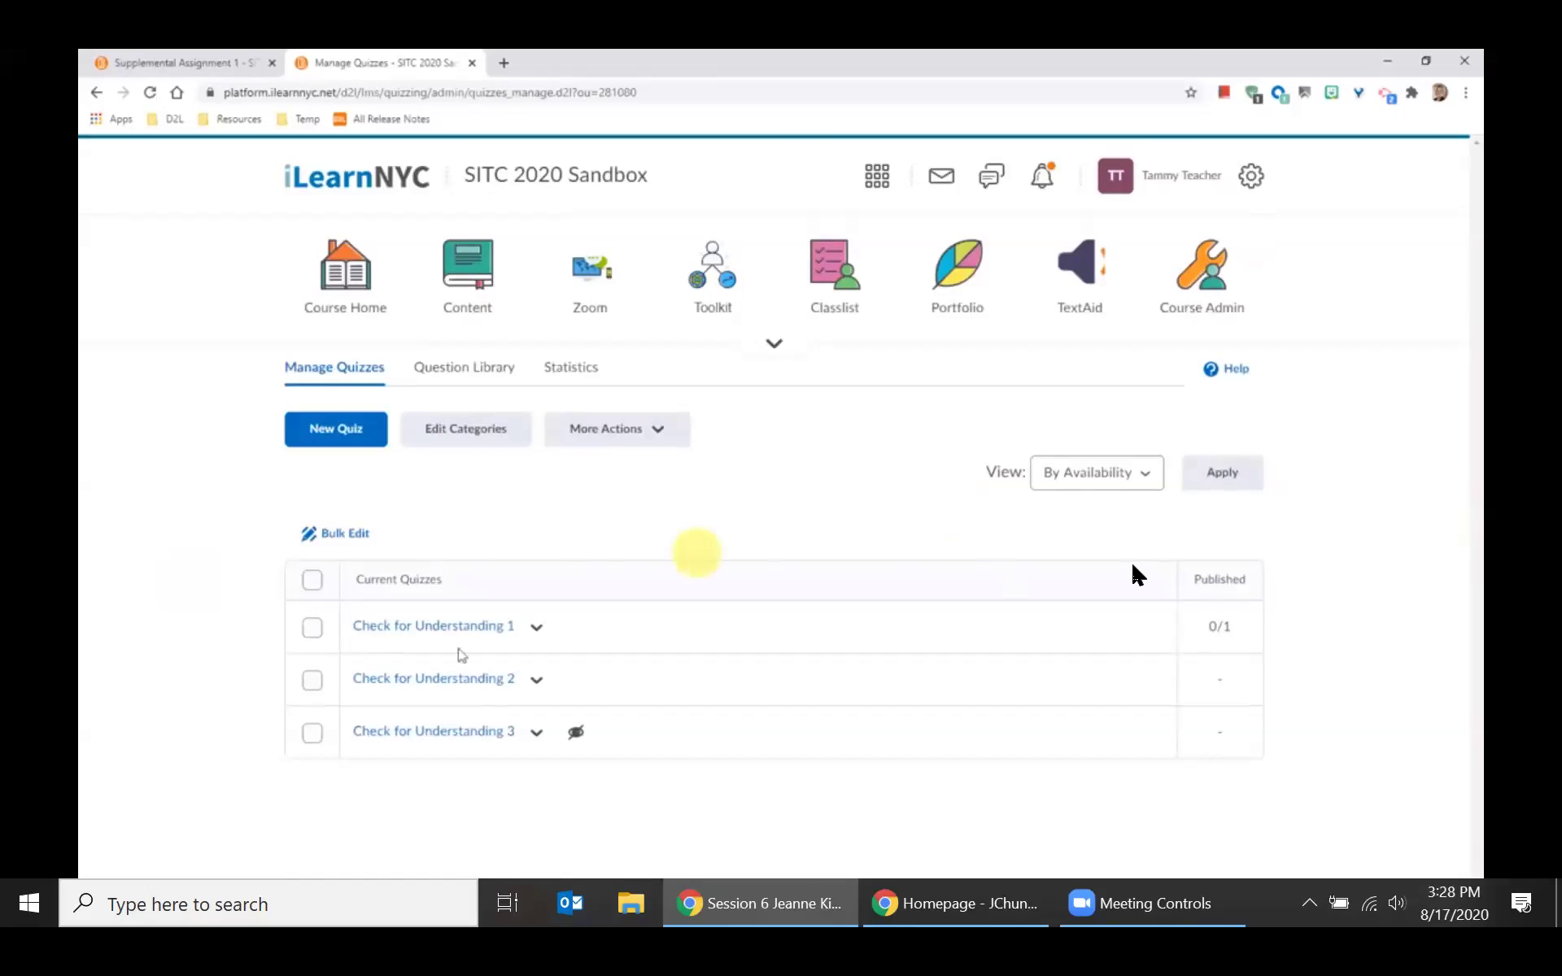
{"action": "left_click", "coordinate": [539, 682]}
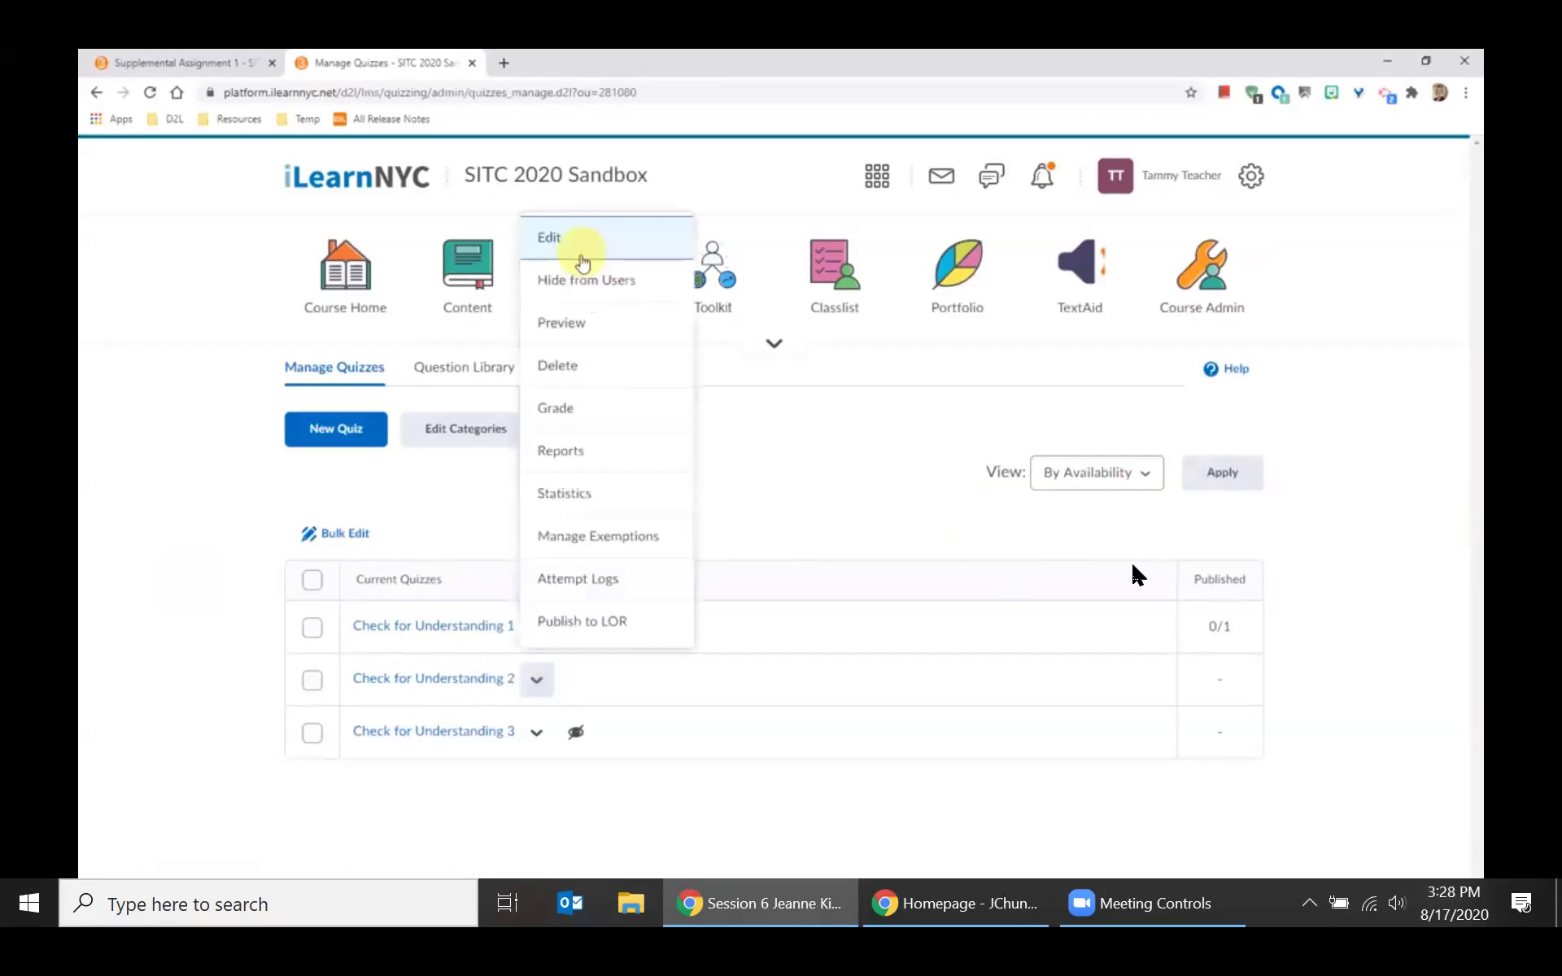
{"action": "left_click", "coordinate": [582, 262]}
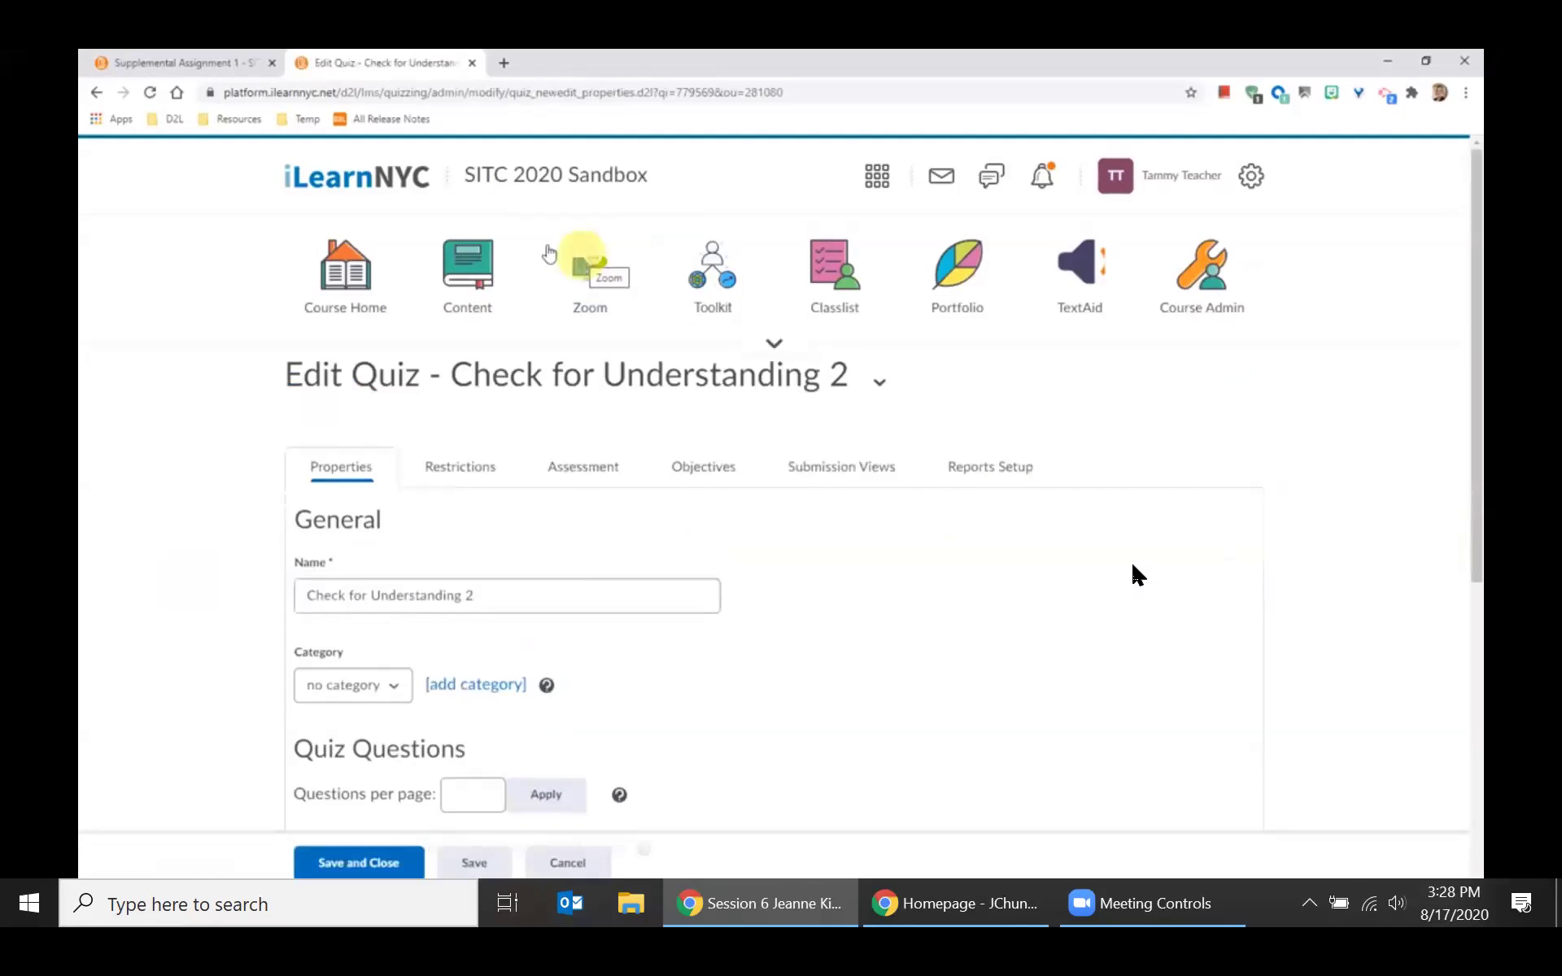
{"action": "left_click", "coordinate": [461, 469]}
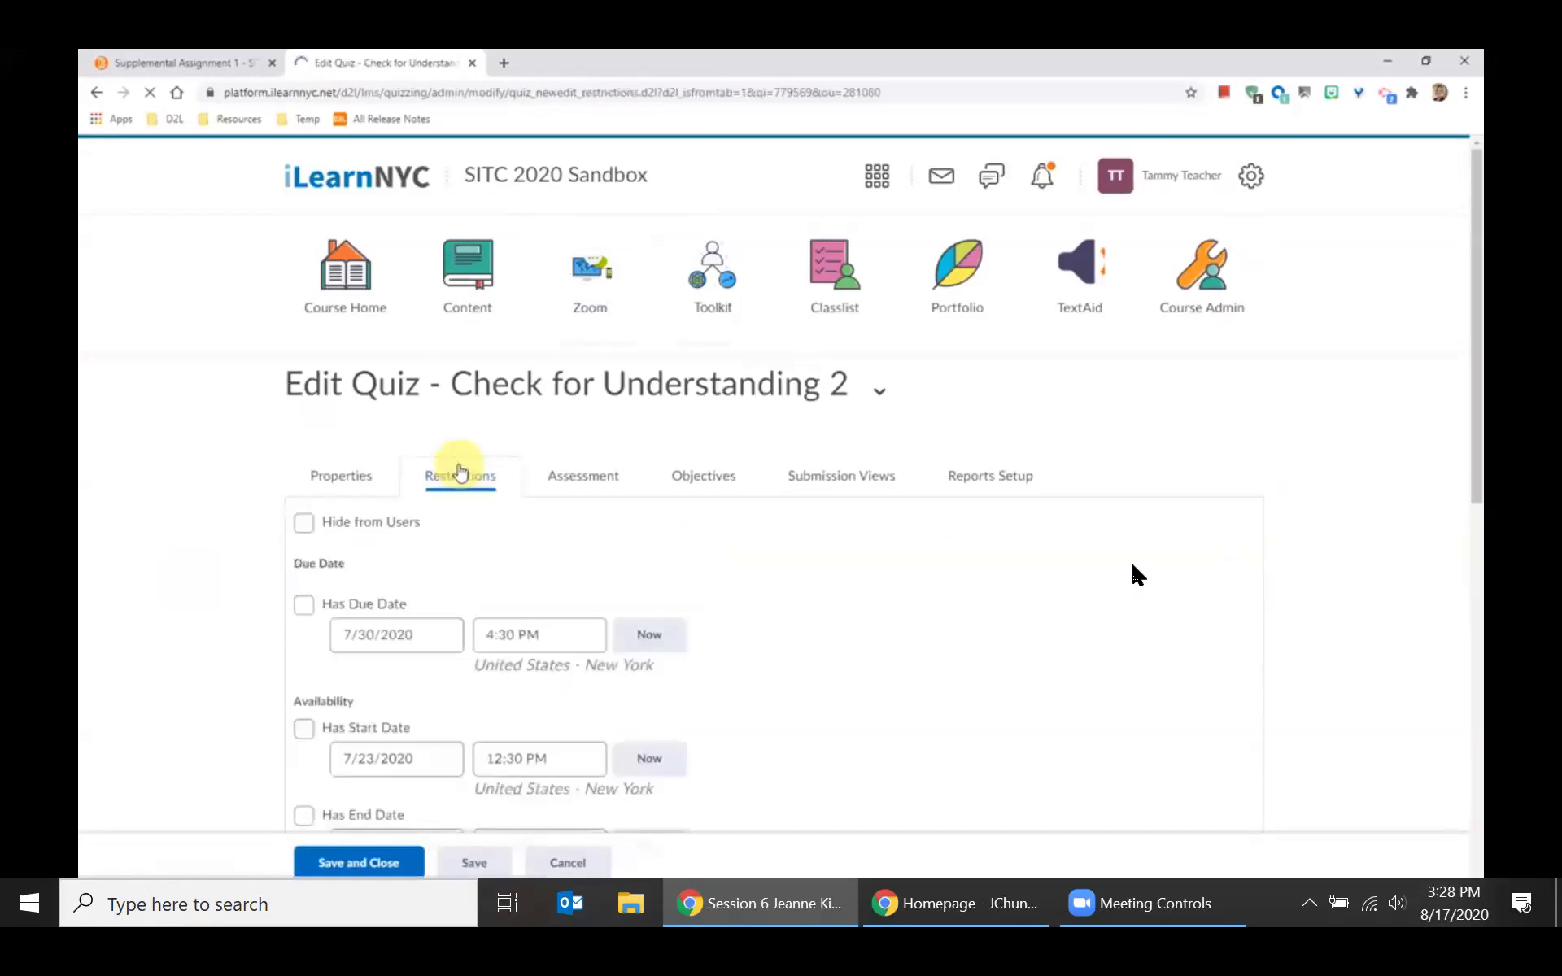
{"action": "scroll", "coordinate": [170, 516], "scroll_direction": "down", "scroll_amount": 3}
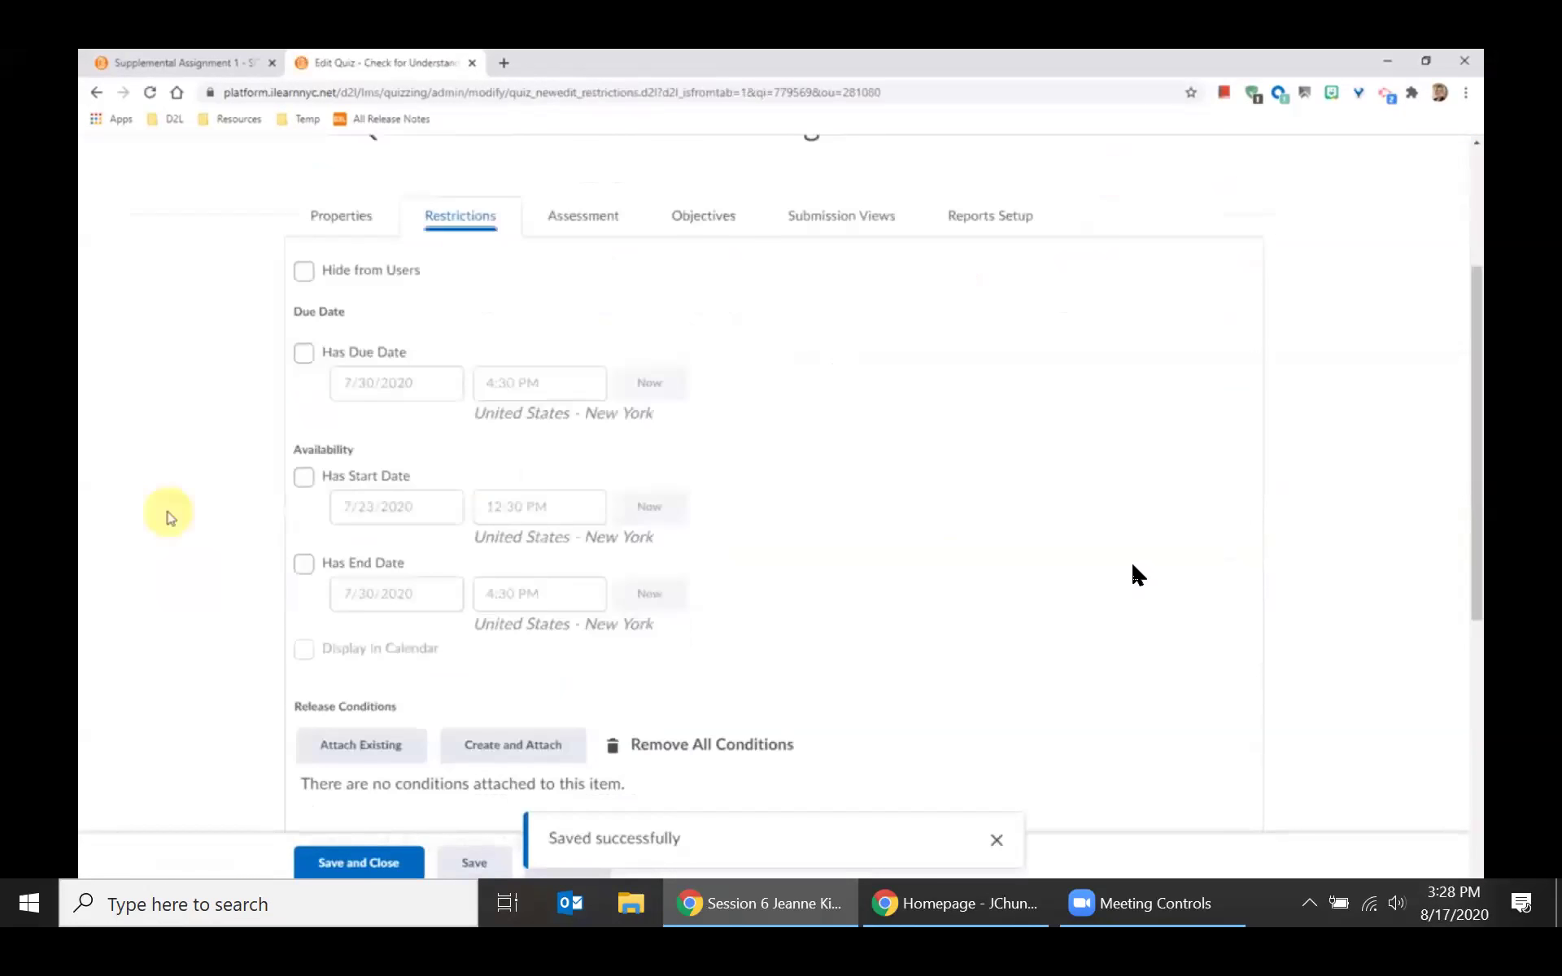
Check which existing release conditions are available for the quiz and close the list without attaching any.
{"action": "scroll", "coordinate": [227, 512], "scroll_direction": "down", "scroll_amount": 3}
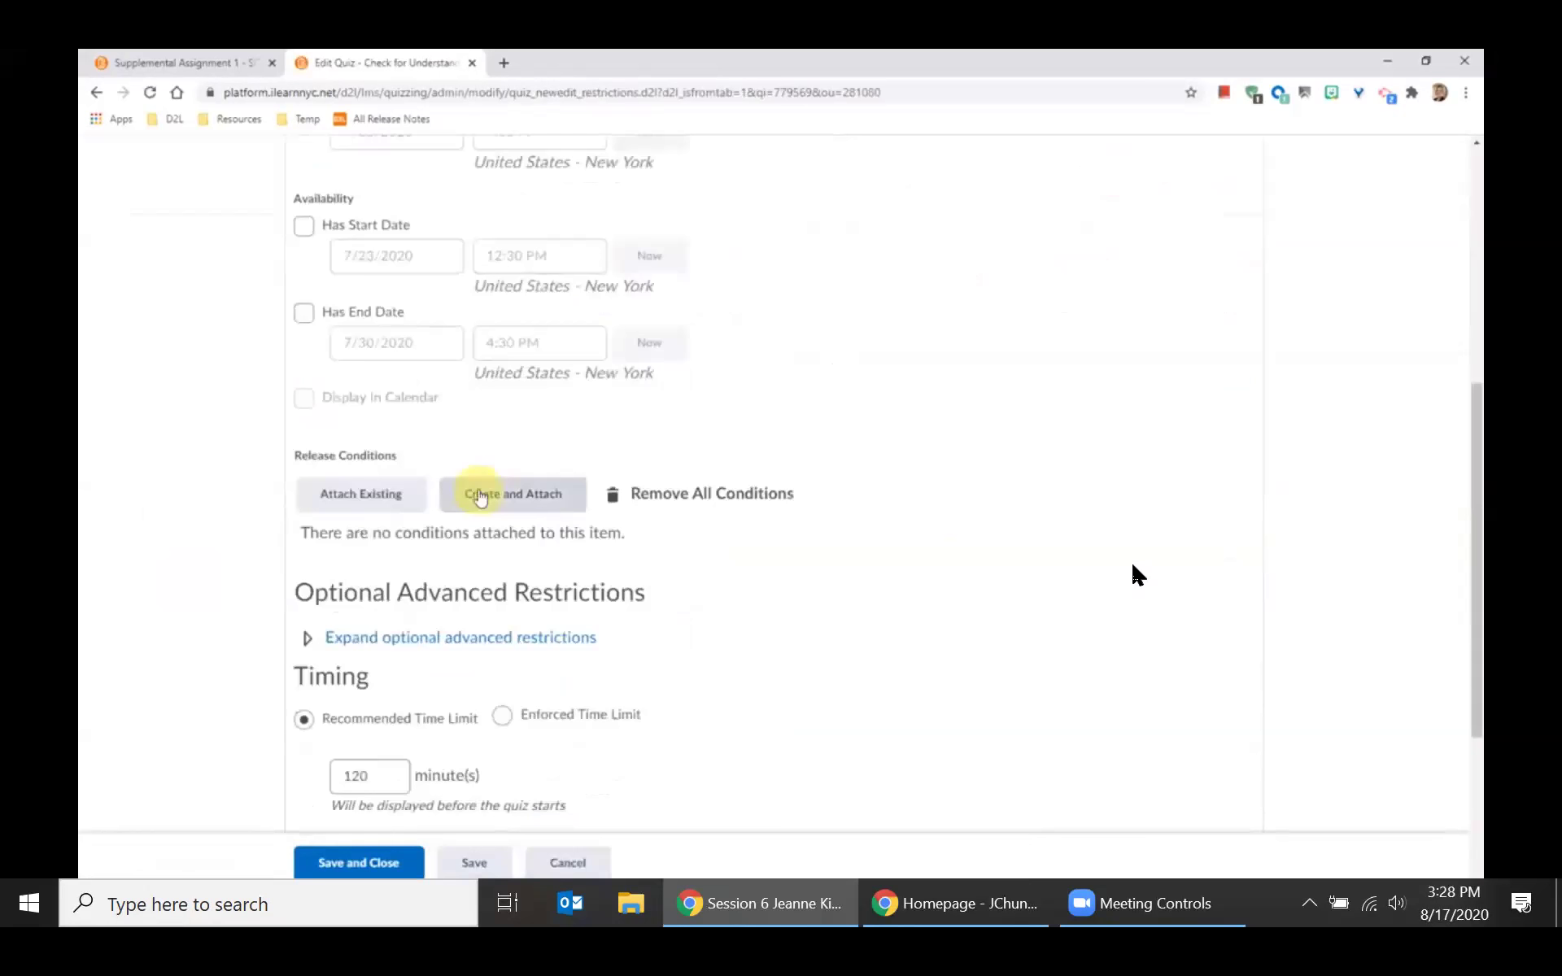
{"action": "left_click", "coordinate": [352, 498]}
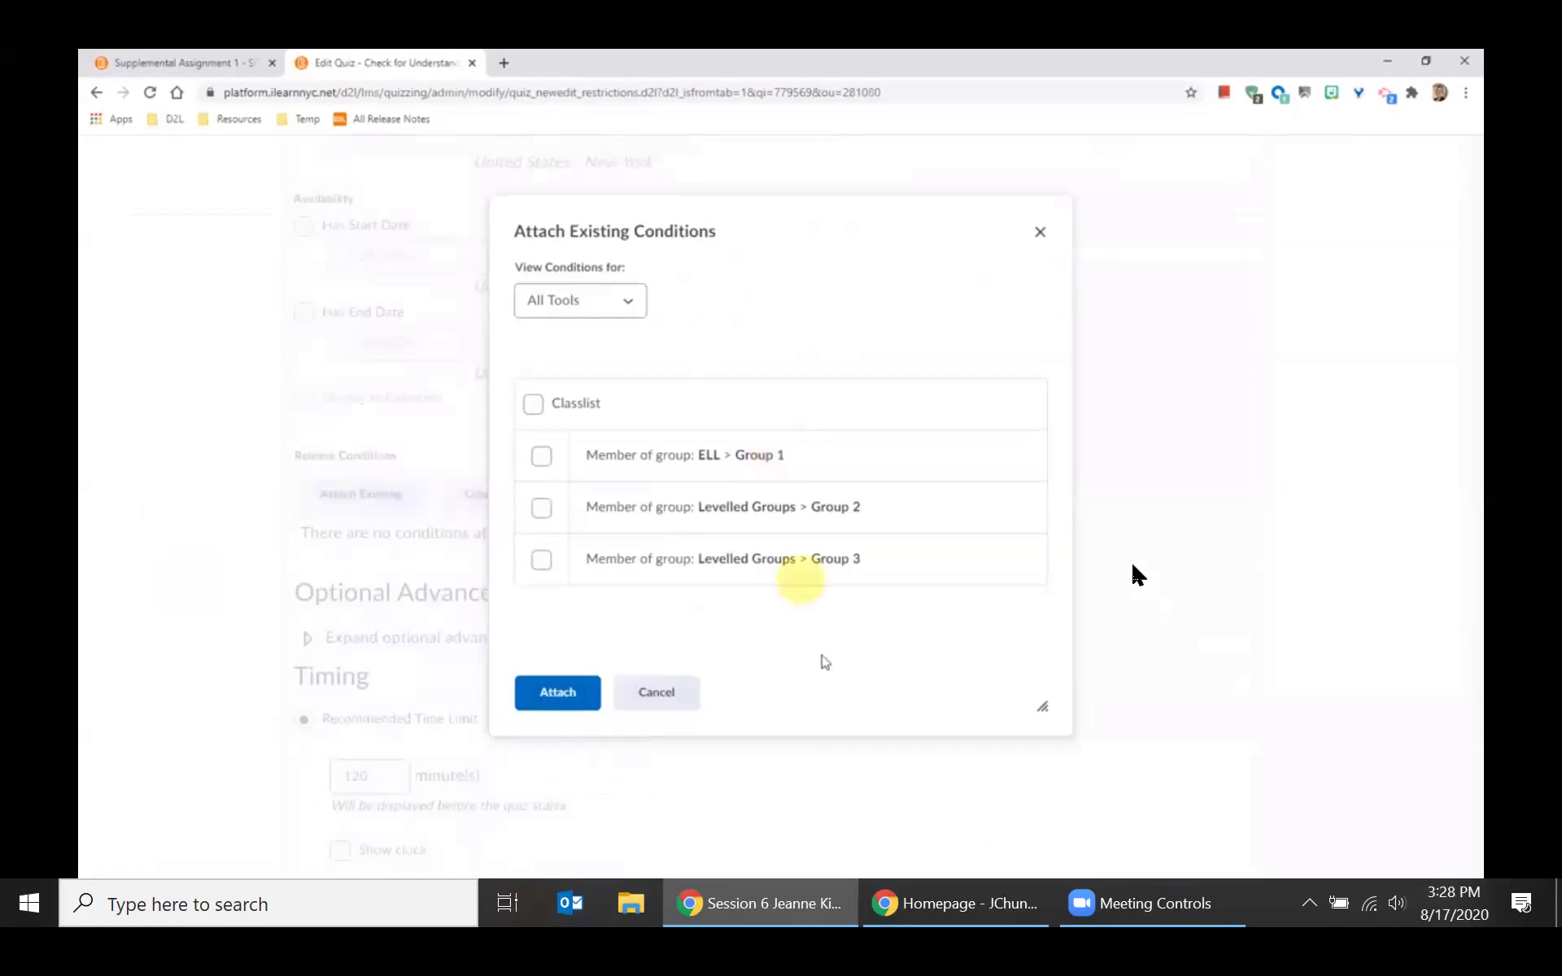
{"action": "left_click", "coordinate": [652, 696]}
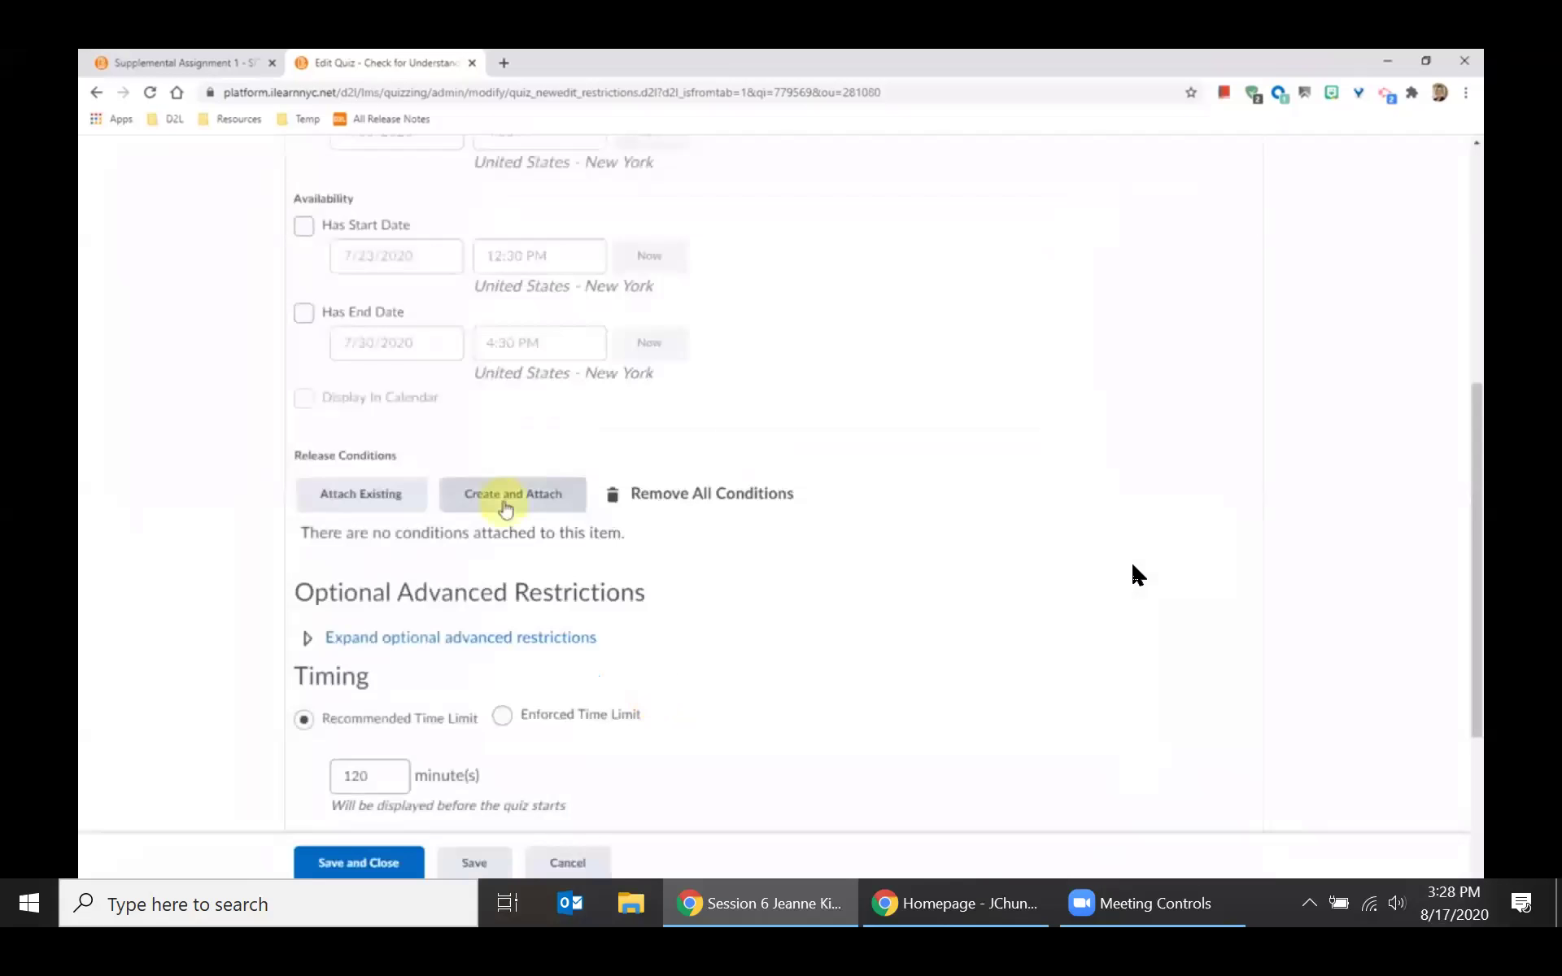
Start a new release condition for the quiz and set its condition type to Group enrollment.
{"action": "left_click", "coordinate": [505, 505]}
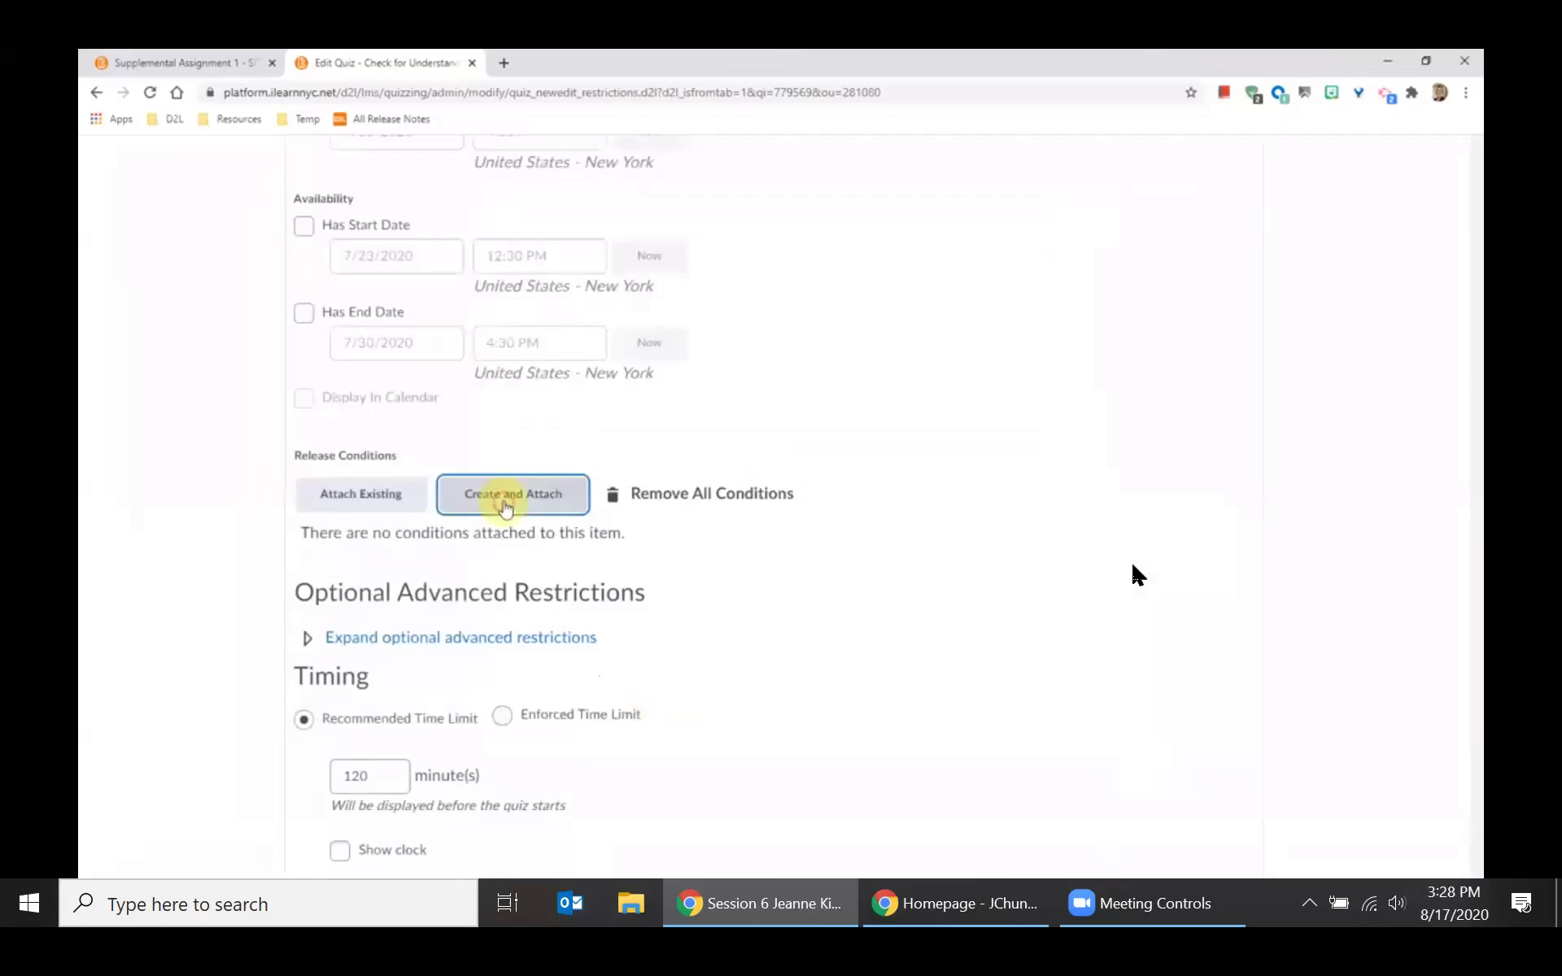
{"action": "left_click", "coordinate": [759, 635]}
{"action": "left_click", "coordinate": [635, 338]}
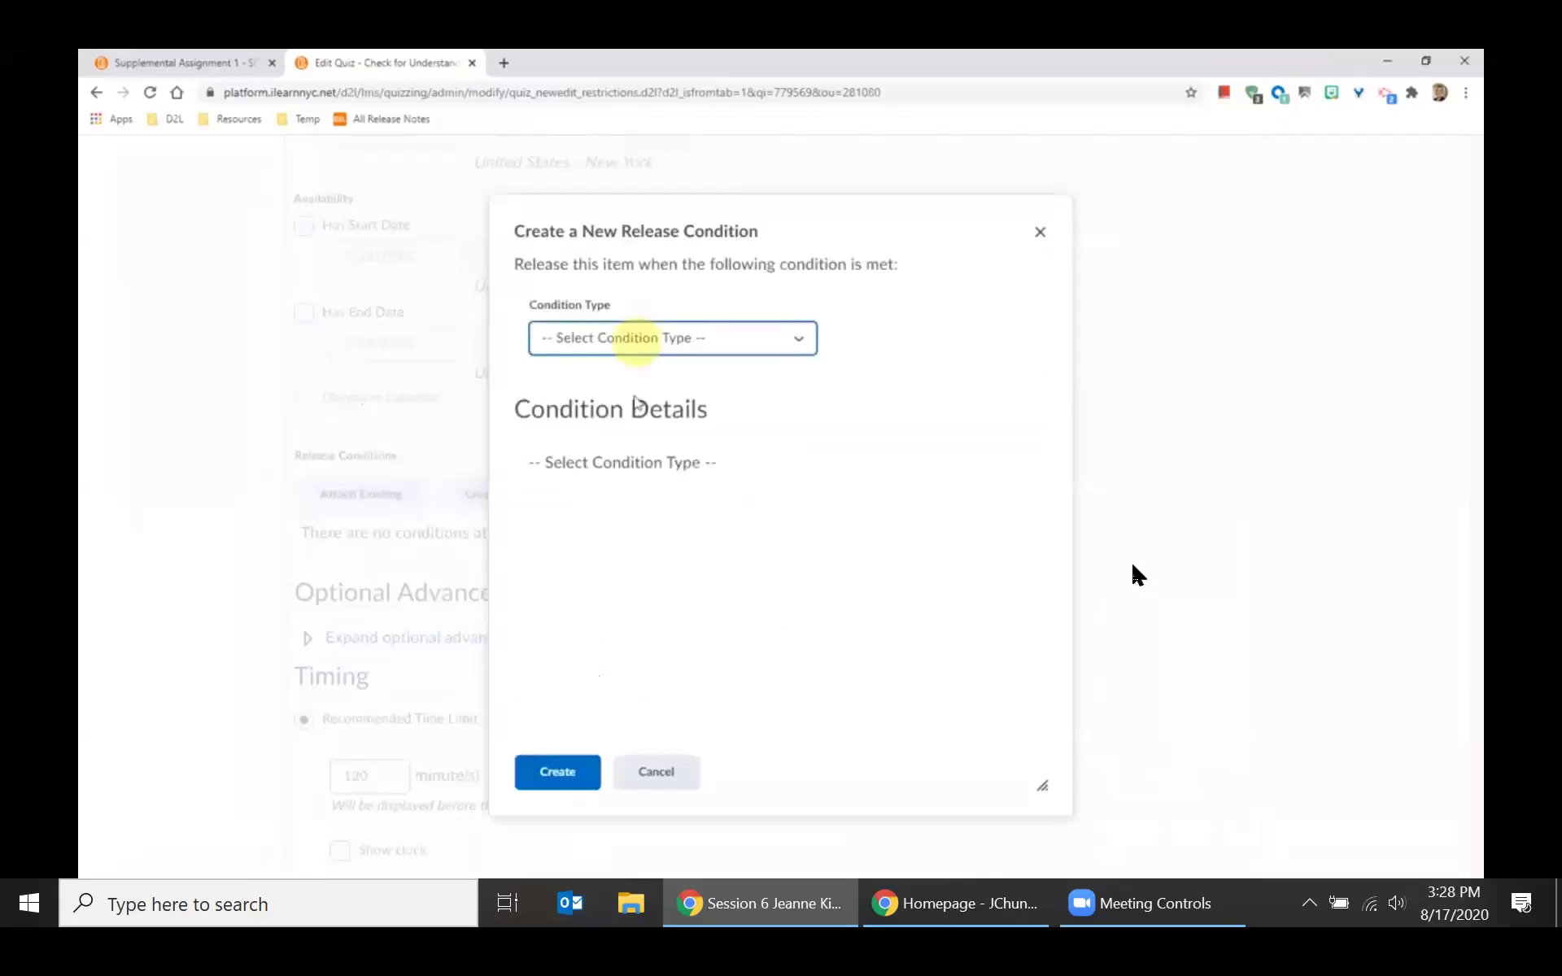
{"action": "left_click", "coordinate": [639, 347]}
{"action": "left_click_drag", "start_coordinate": [807, 407], "coordinate": [805, 442]}
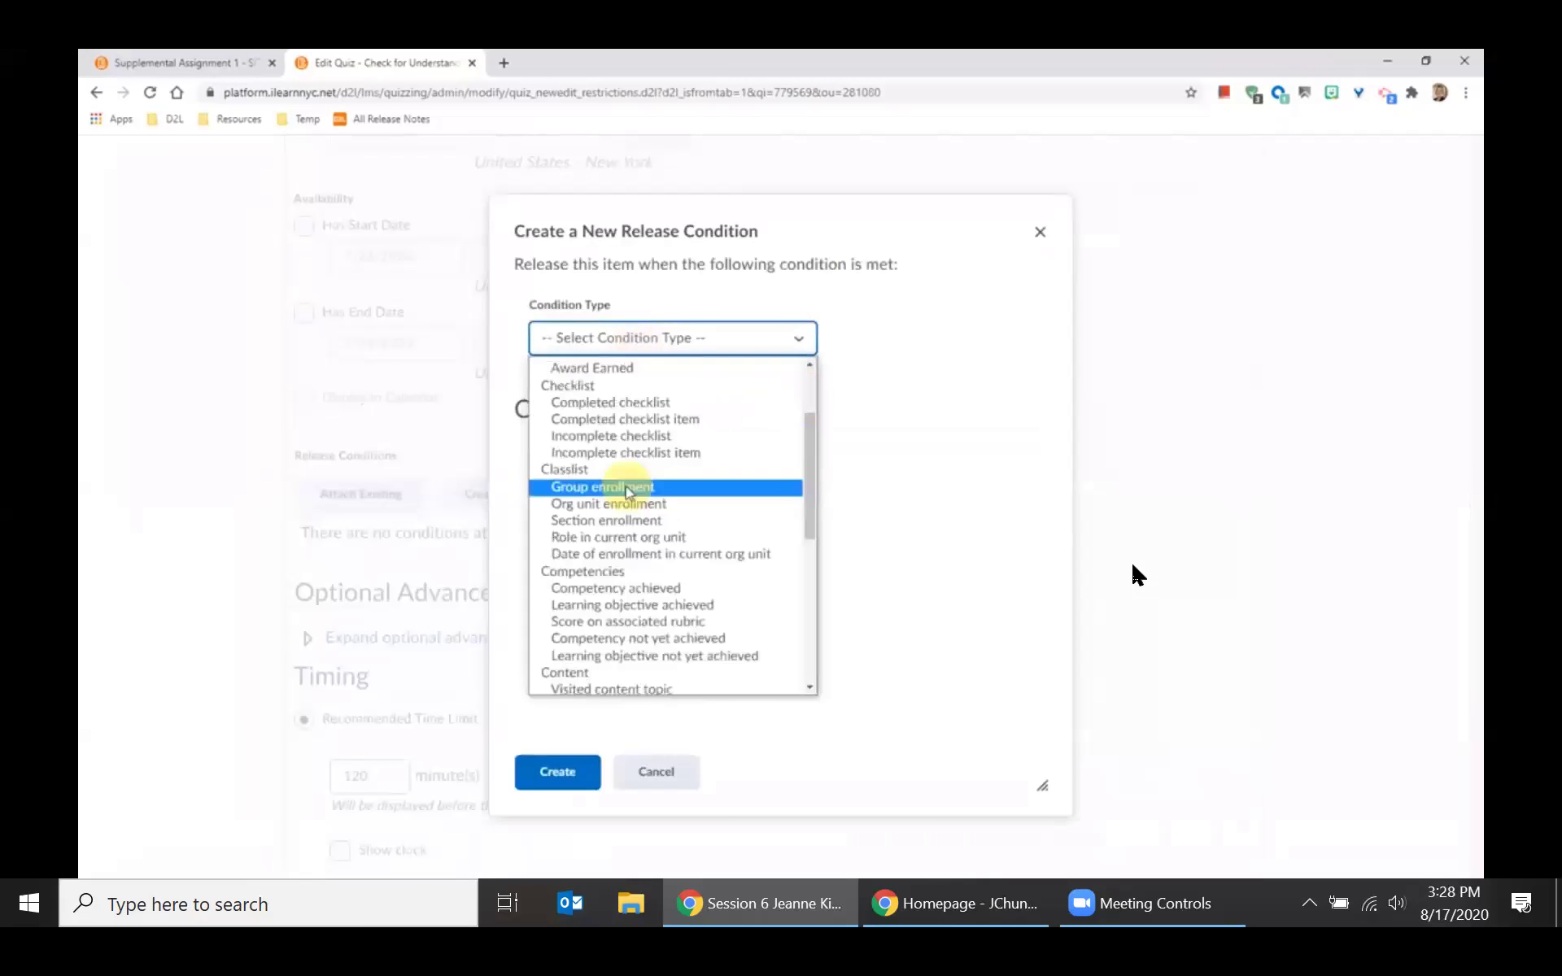
{"action": "left_click", "coordinate": [911, 549]}
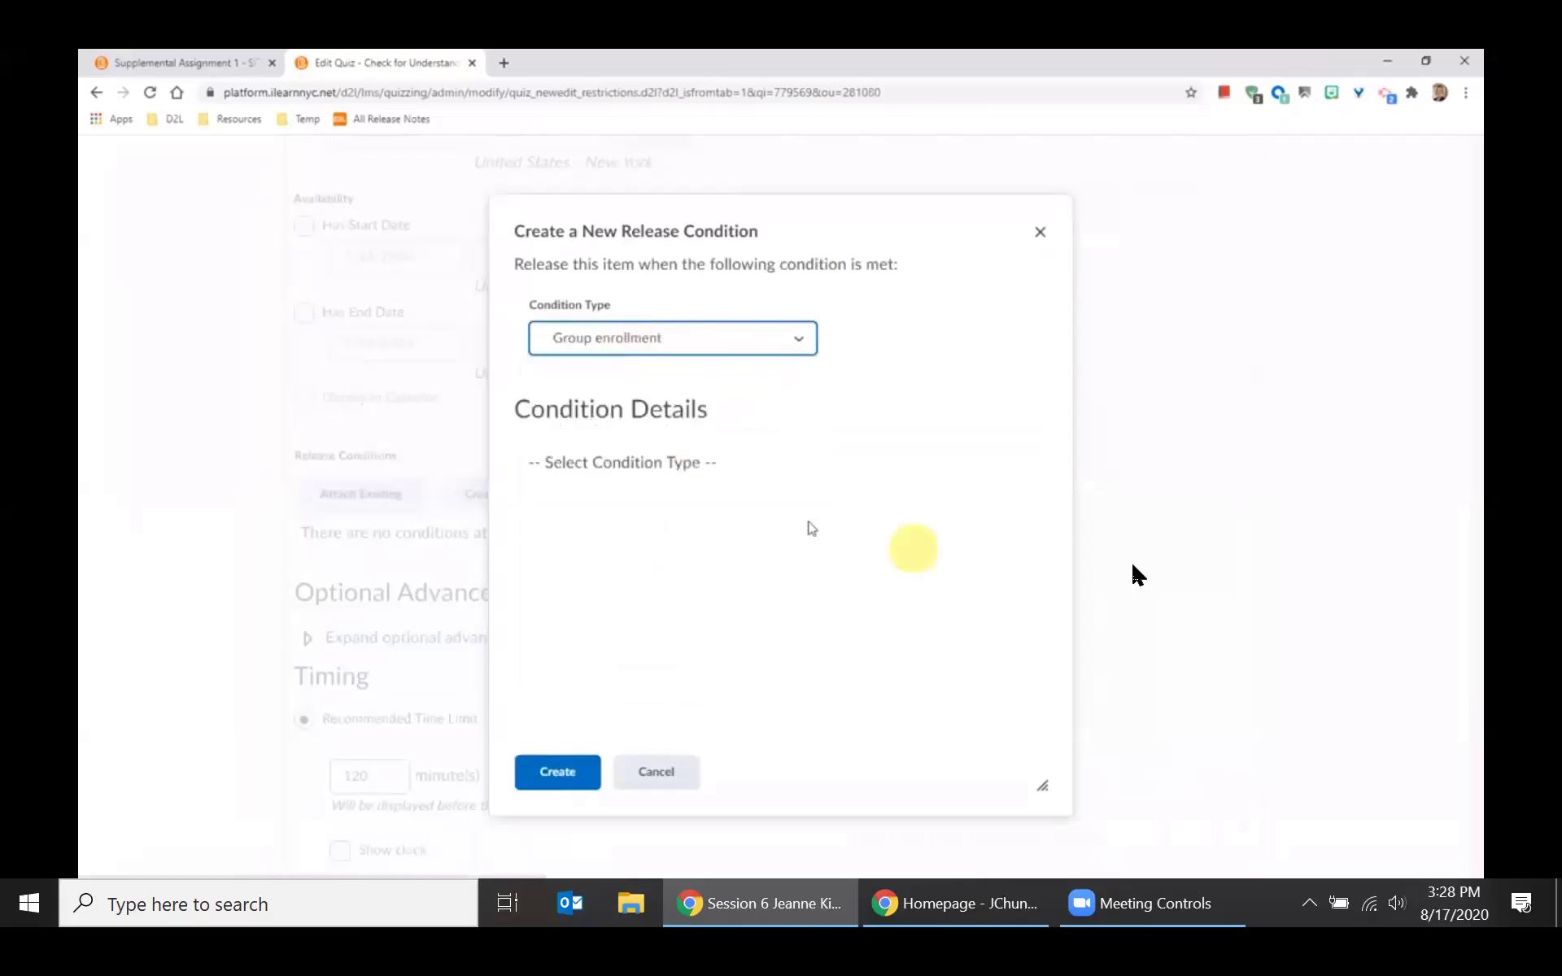
Set the condition's group to Student 16 Demo under Individual Groups and create the condition.
{"action": "left_click", "coordinate": [673, 503]}
{"action": "left_click", "coordinate": [561, 543]}
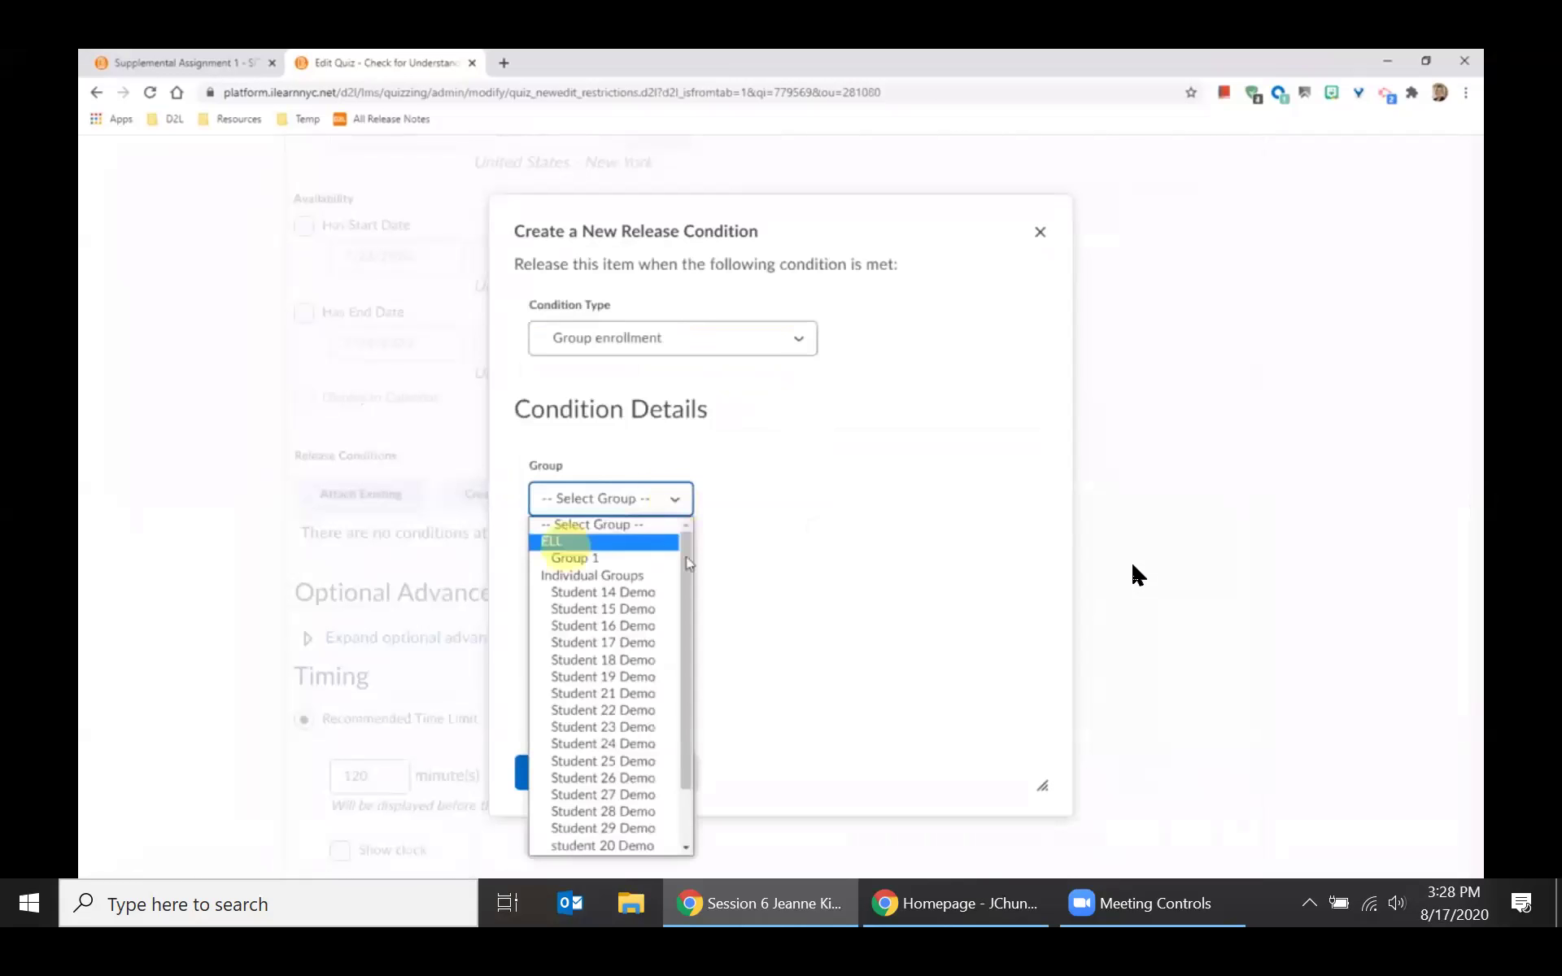
{"action": "left_click_drag", "start_coordinate": [688, 604], "coordinate": [688, 638]}
{"action": "left_click", "coordinate": [598, 823]}
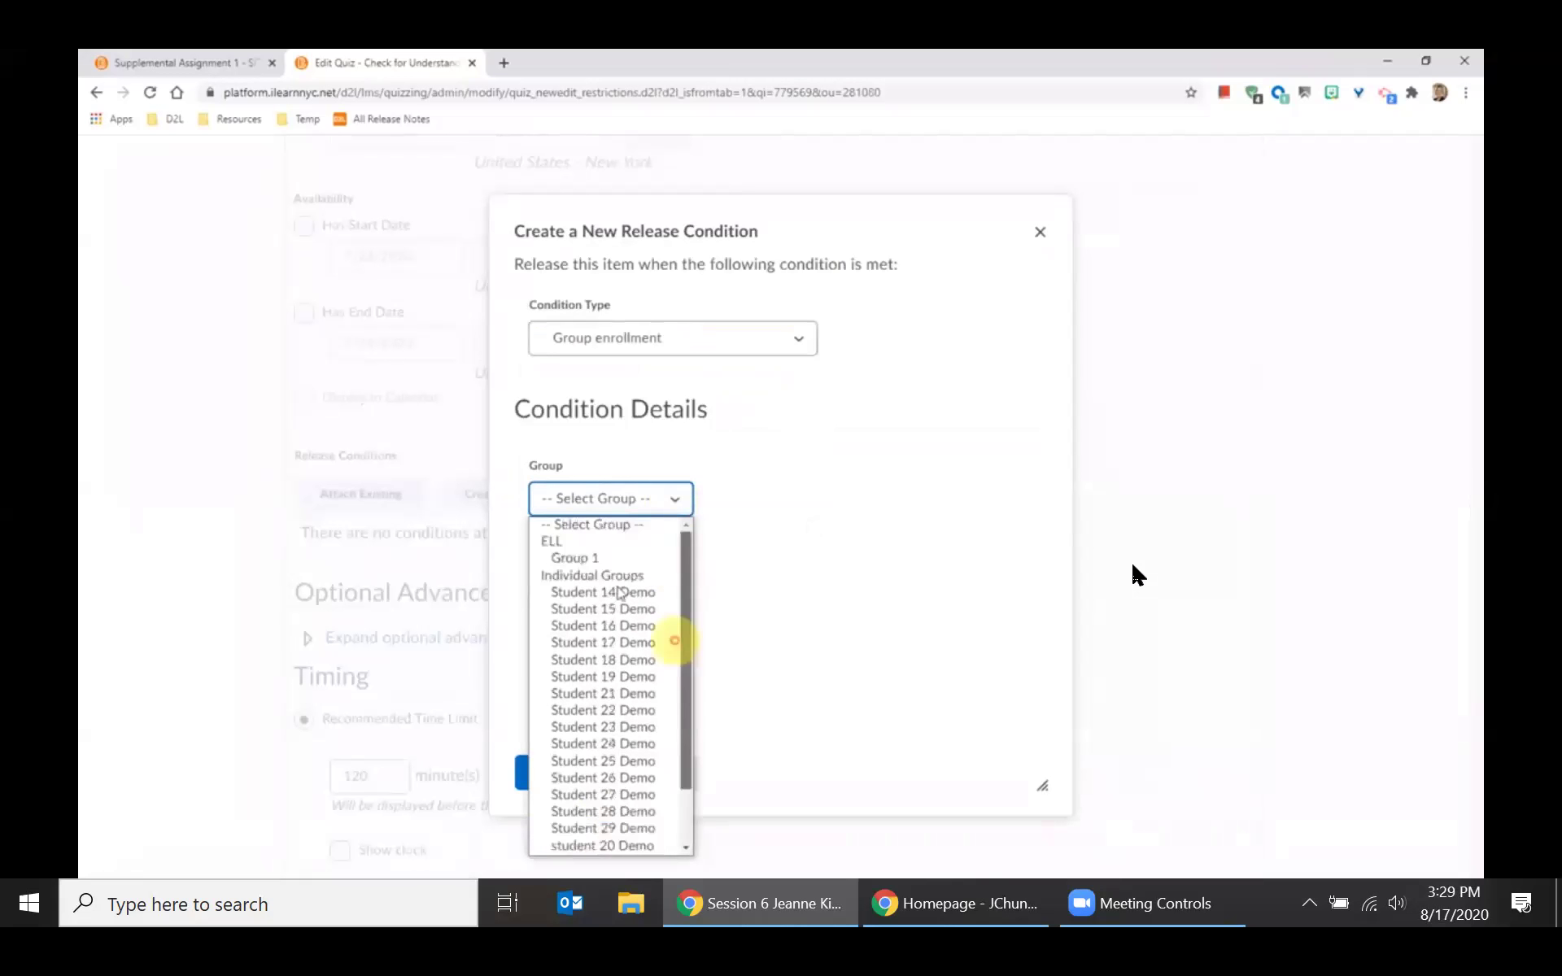
{"action": "left_click", "coordinate": [604, 578]}
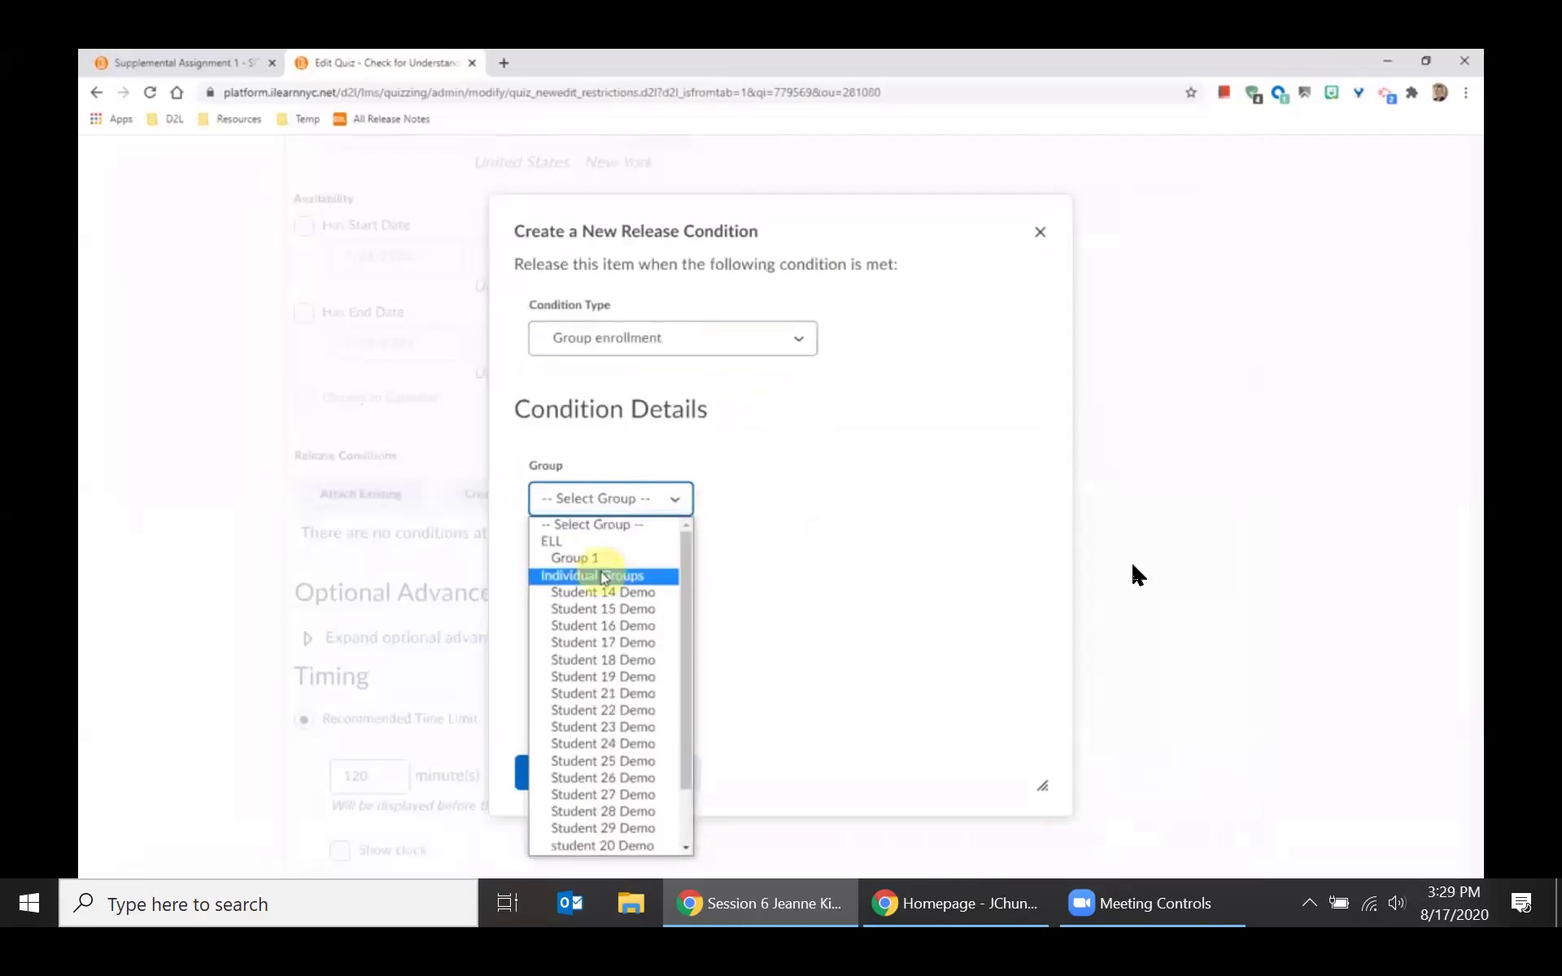
{"action": "left_click", "coordinate": [609, 626]}
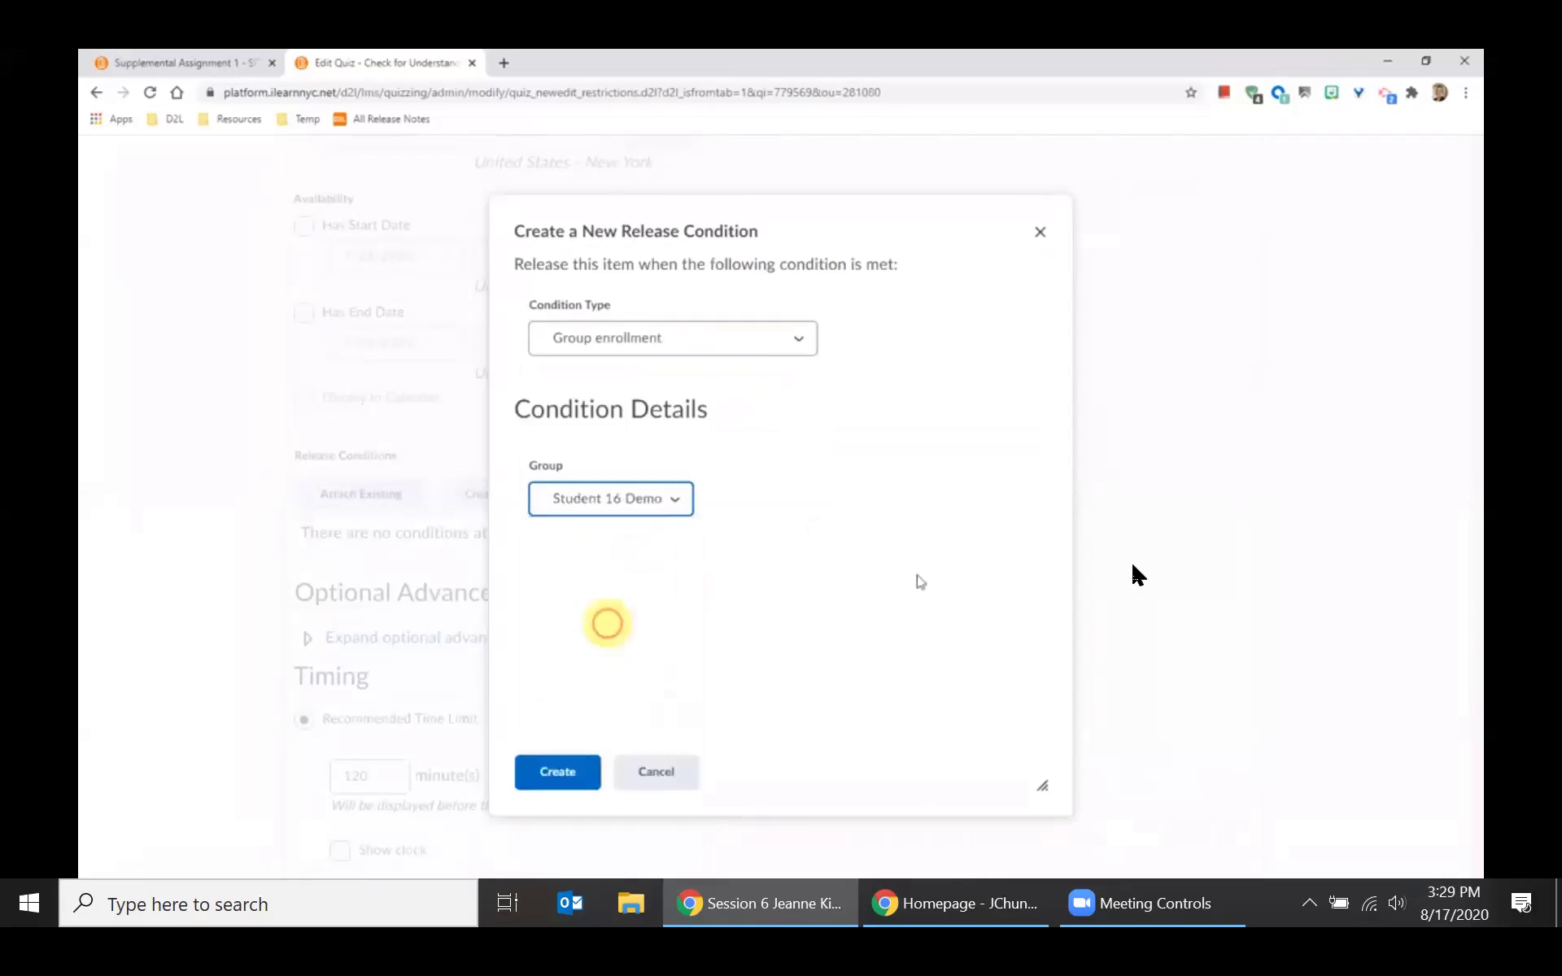
{"action": "left_click", "coordinate": [542, 747]}
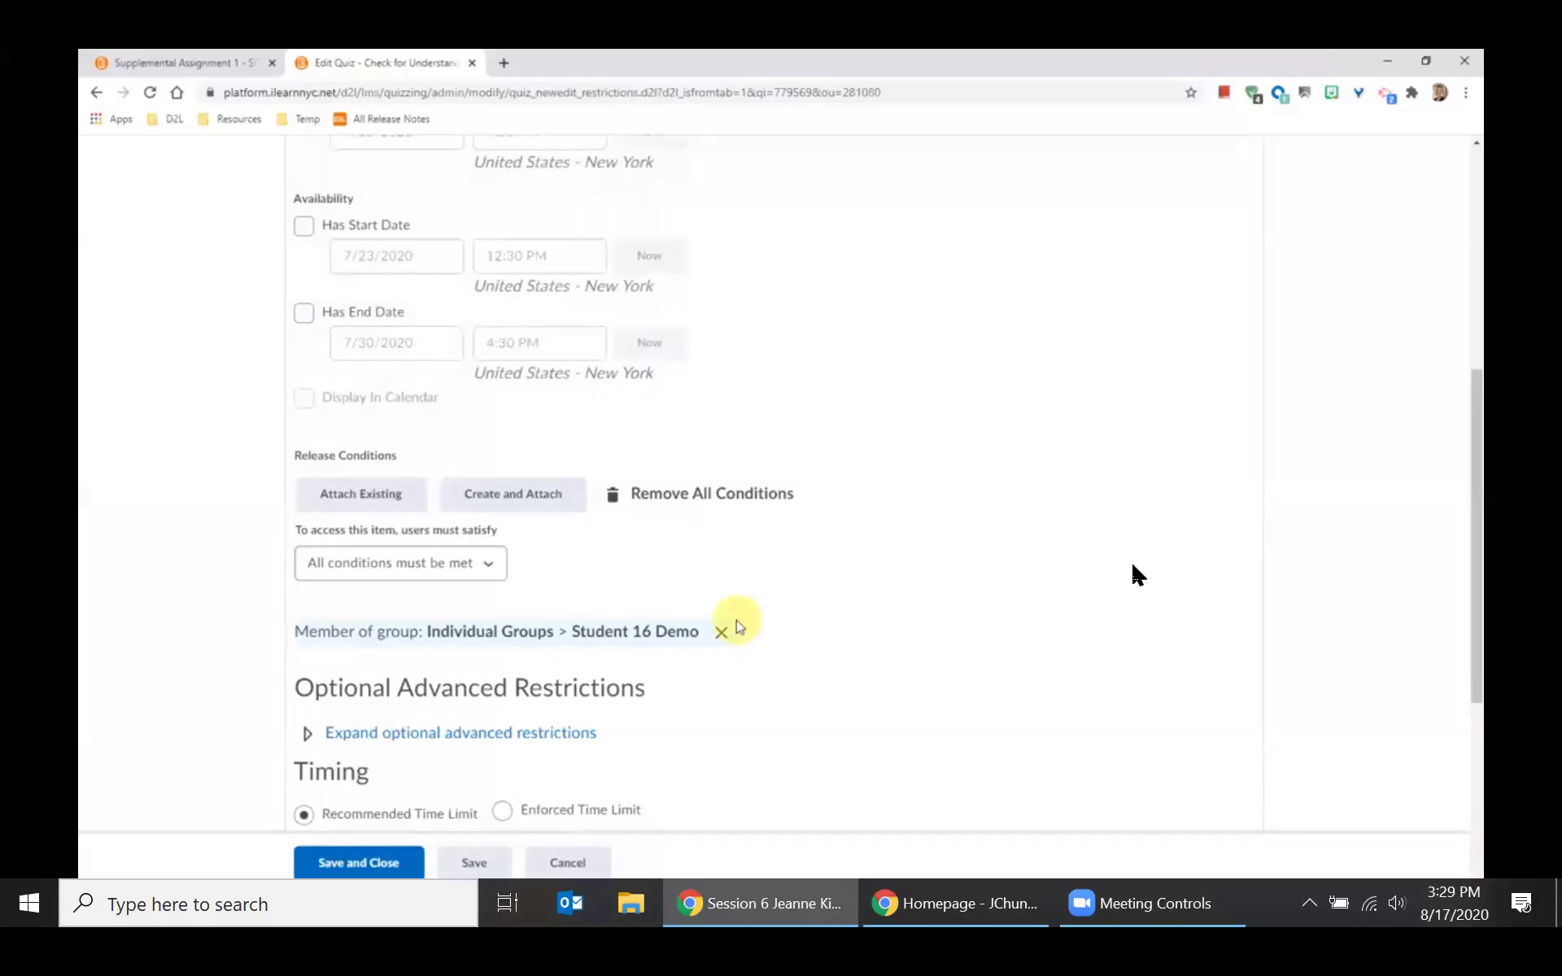
Create and attach a second Group enrollment condition for Student 17 Demo under Individual Groups, and save and close the quiz.
{"action": "left_click", "coordinate": [556, 497]}
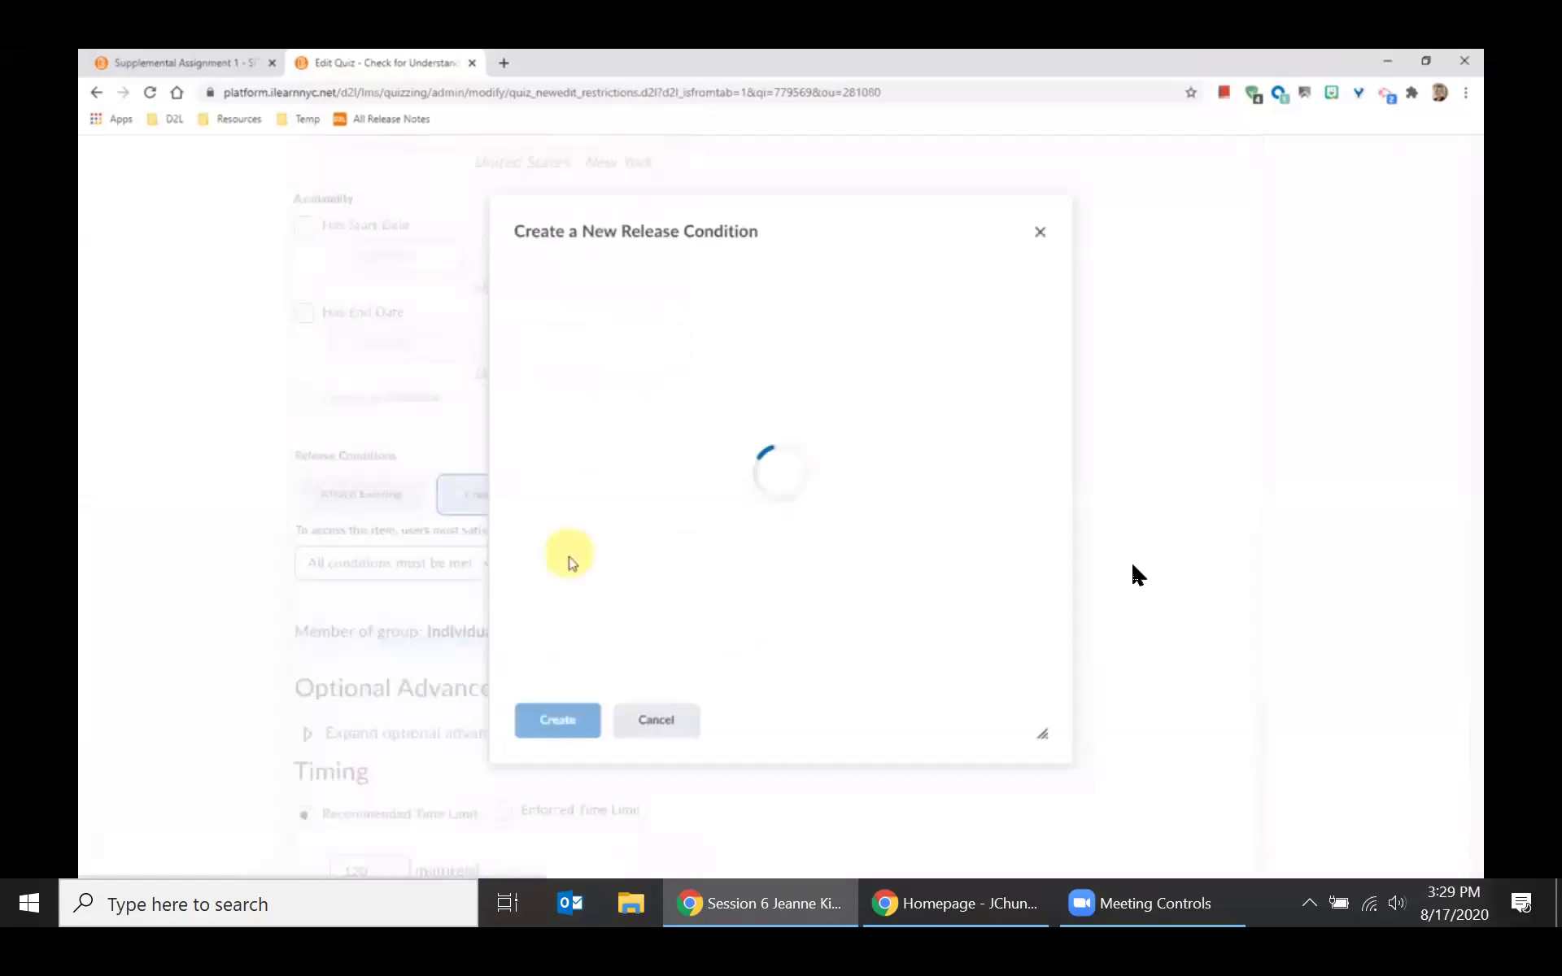
{"action": "left_click", "coordinate": [634, 337]}
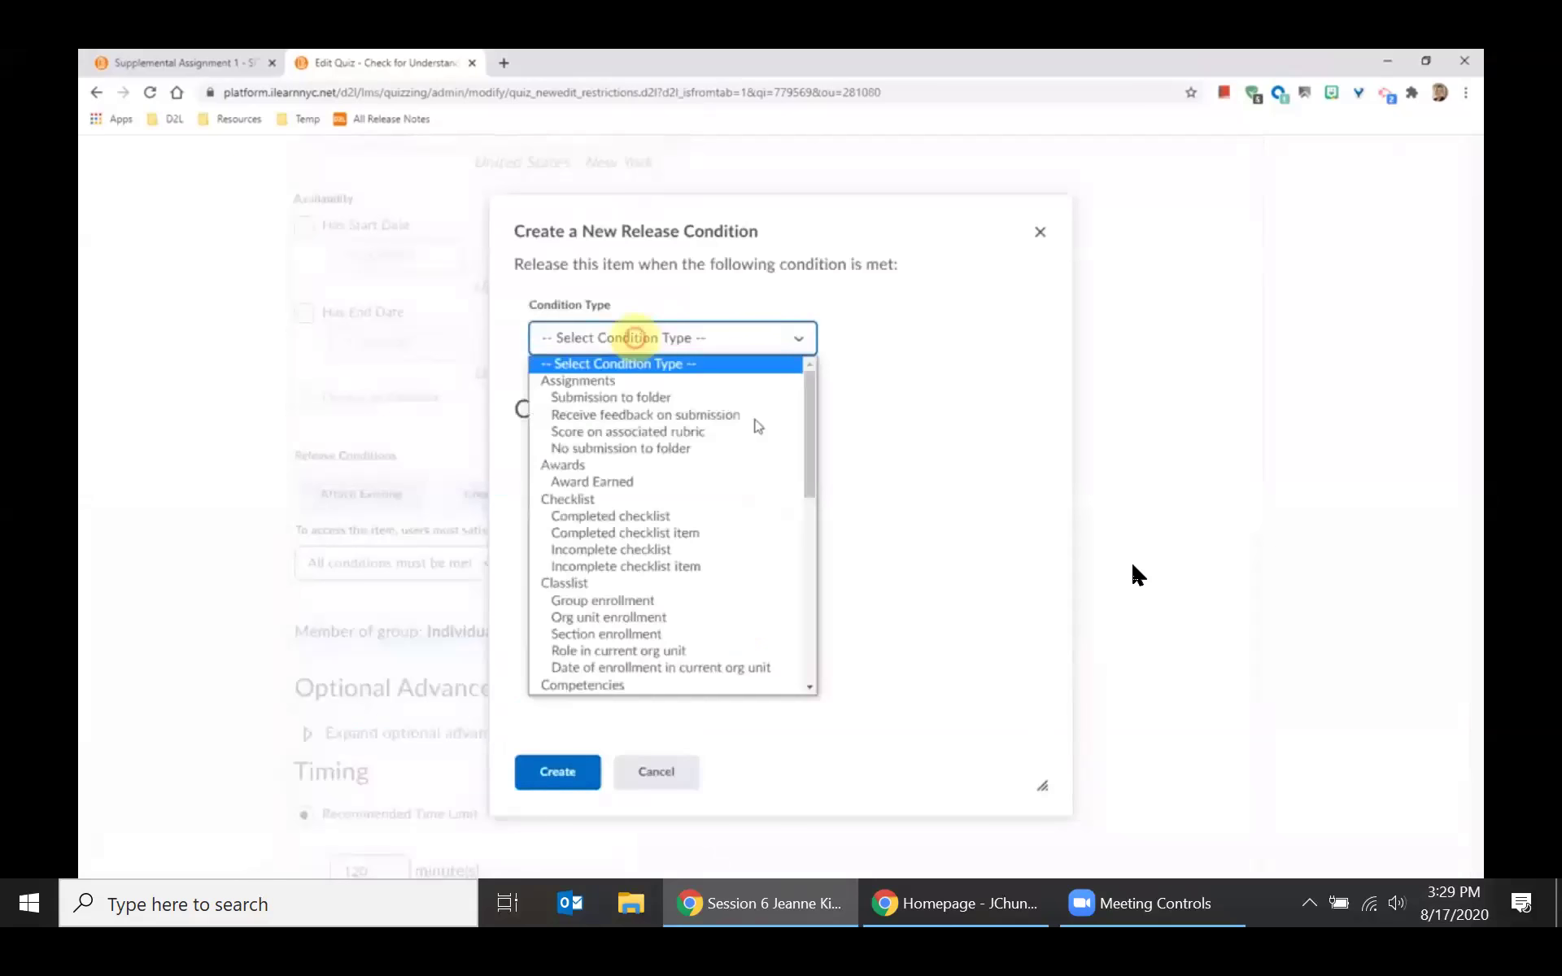
{"action": "left_click", "coordinate": [804, 414]}
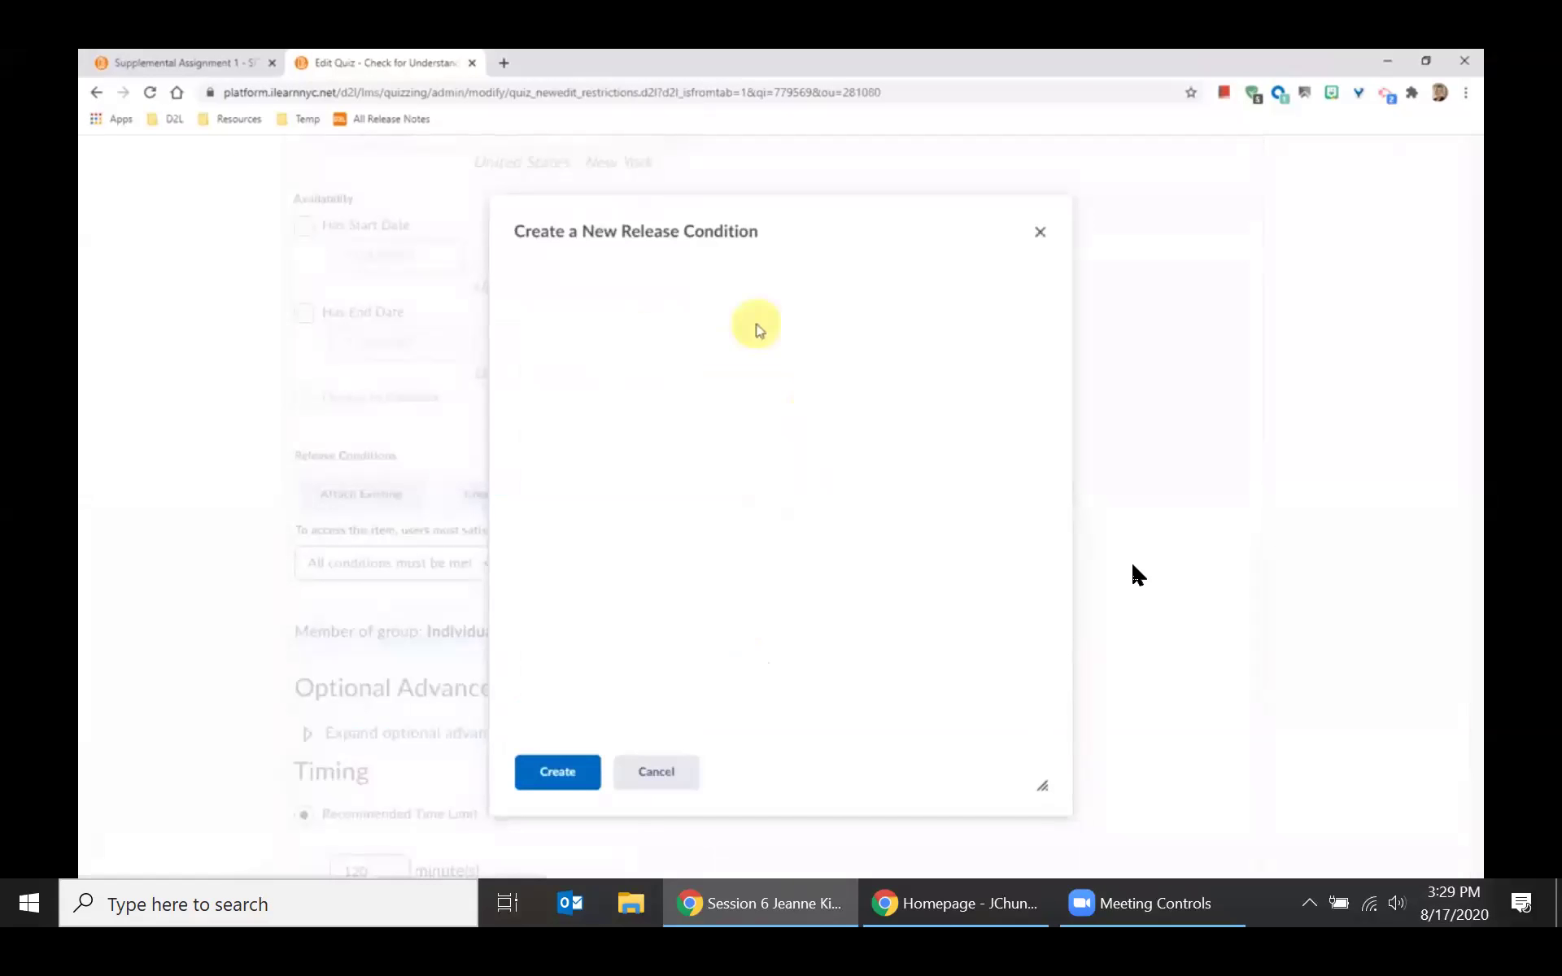
{"action": "left_click", "coordinate": [674, 337]}
{"action": "left_click", "coordinate": [814, 431]}
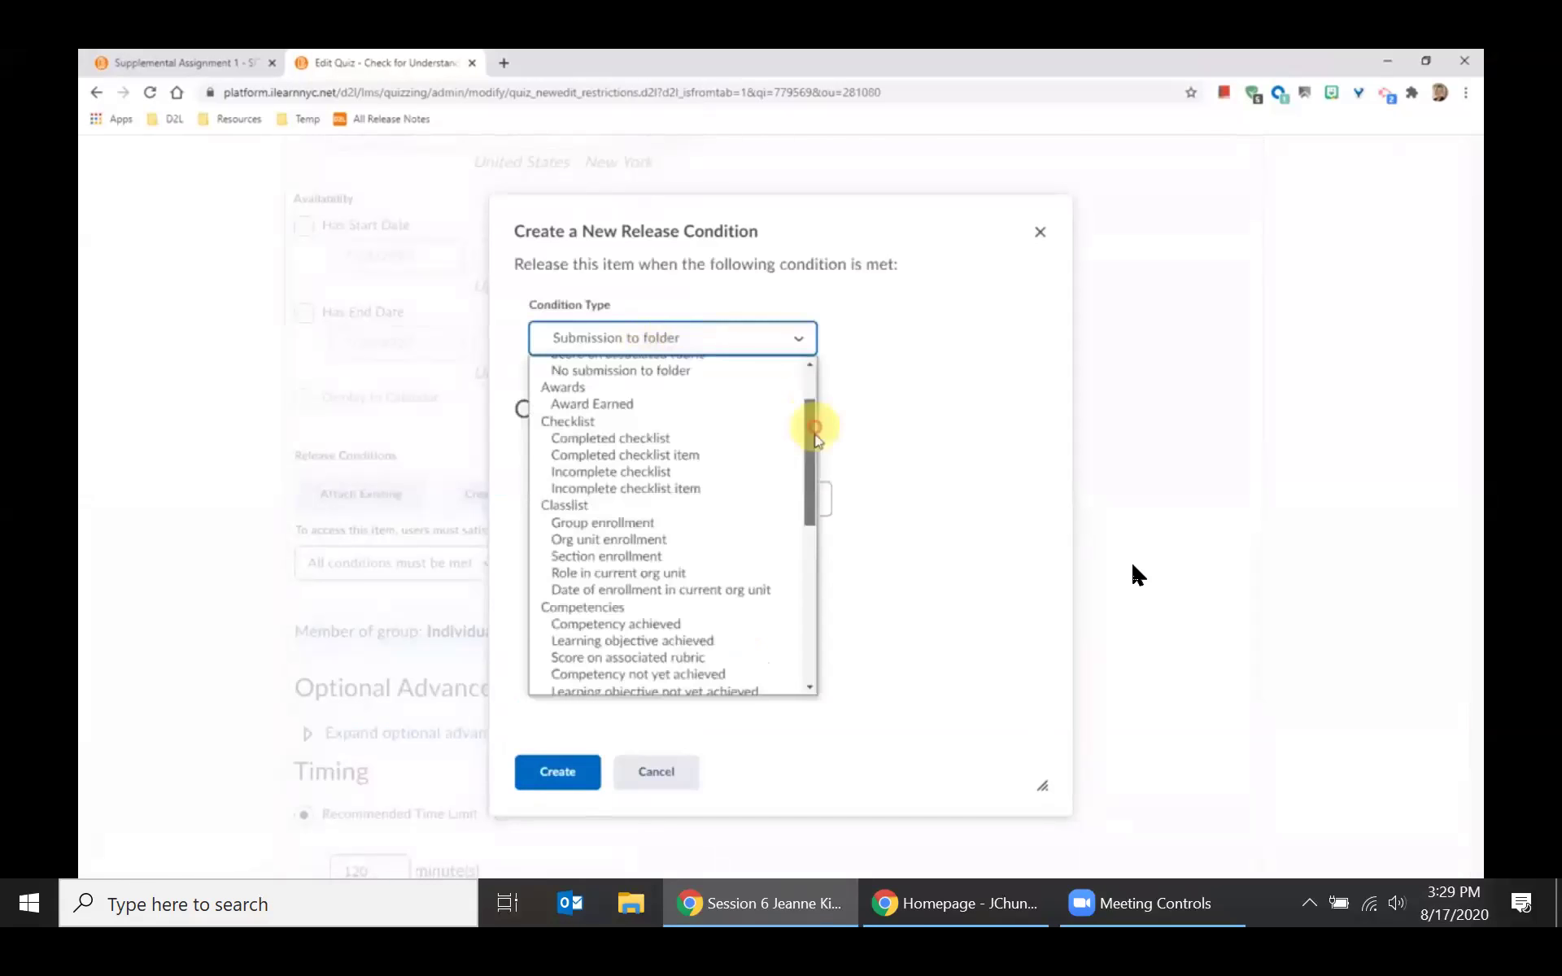
{"action": "mouse_move", "coordinate": [816, 440]}
{"action": "left_mouse_down"}
{"action": "mouse_move", "coordinate": [823, 537]}
{"action": "mouse_move", "coordinate": [816, 436]}
{"action": "left_mouse_up"}
{"action": "scroll", "coordinate": [667, 488], "scroll_direction": "up", "scroll_amount": 1}
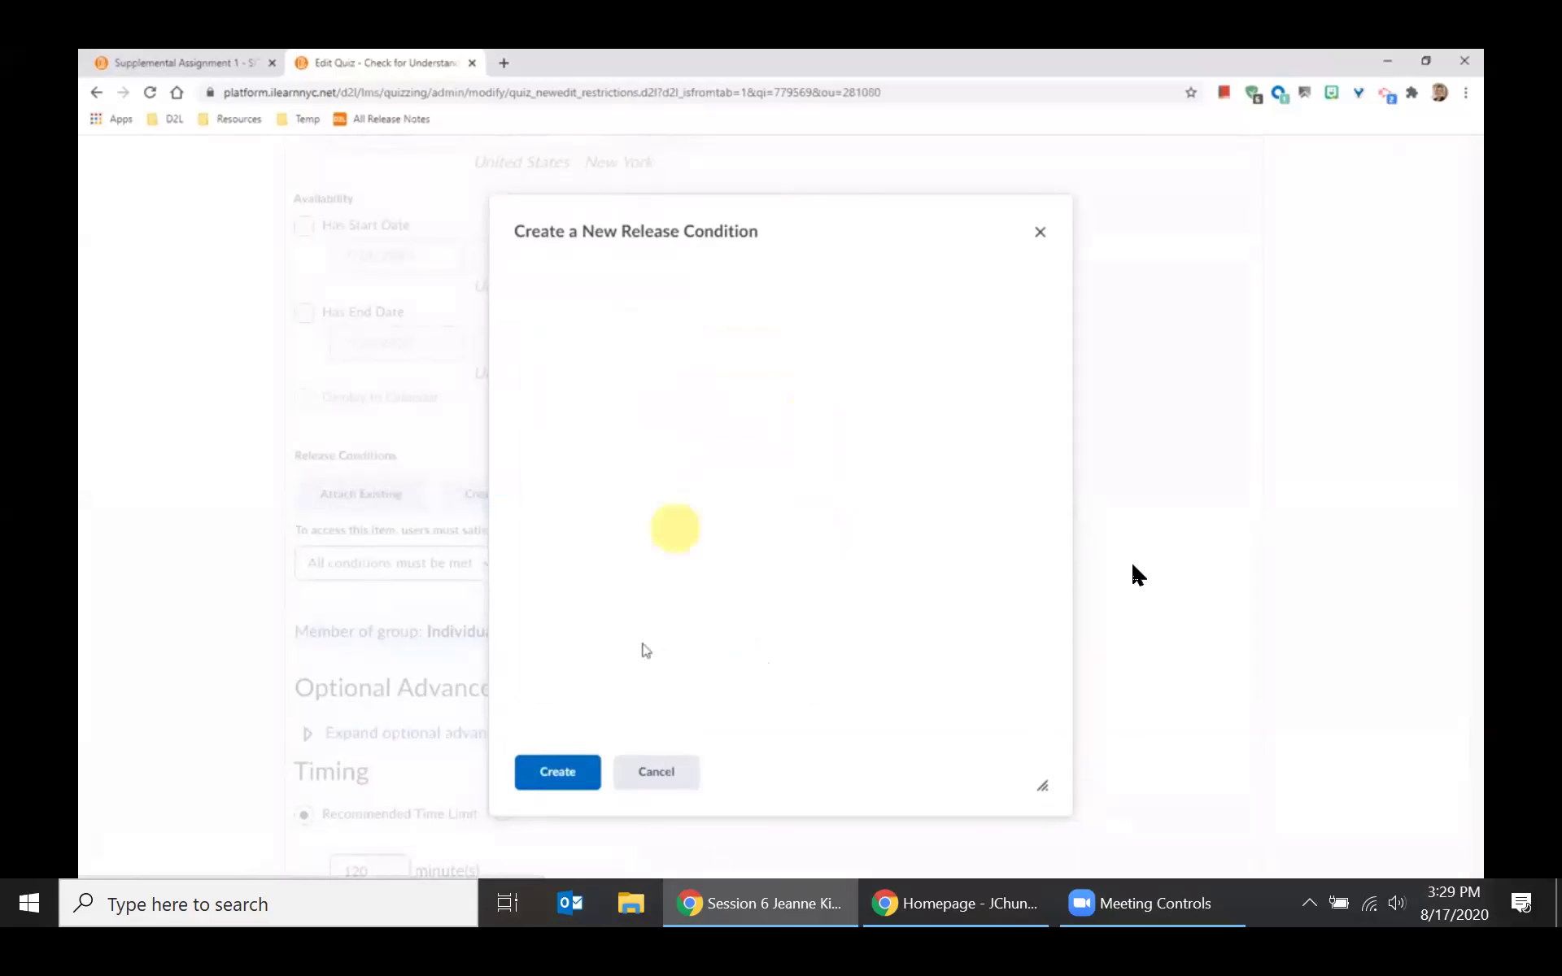
{"action": "left_click", "coordinate": [645, 649]}
{"action": "left_click", "coordinate": [561, 793]}
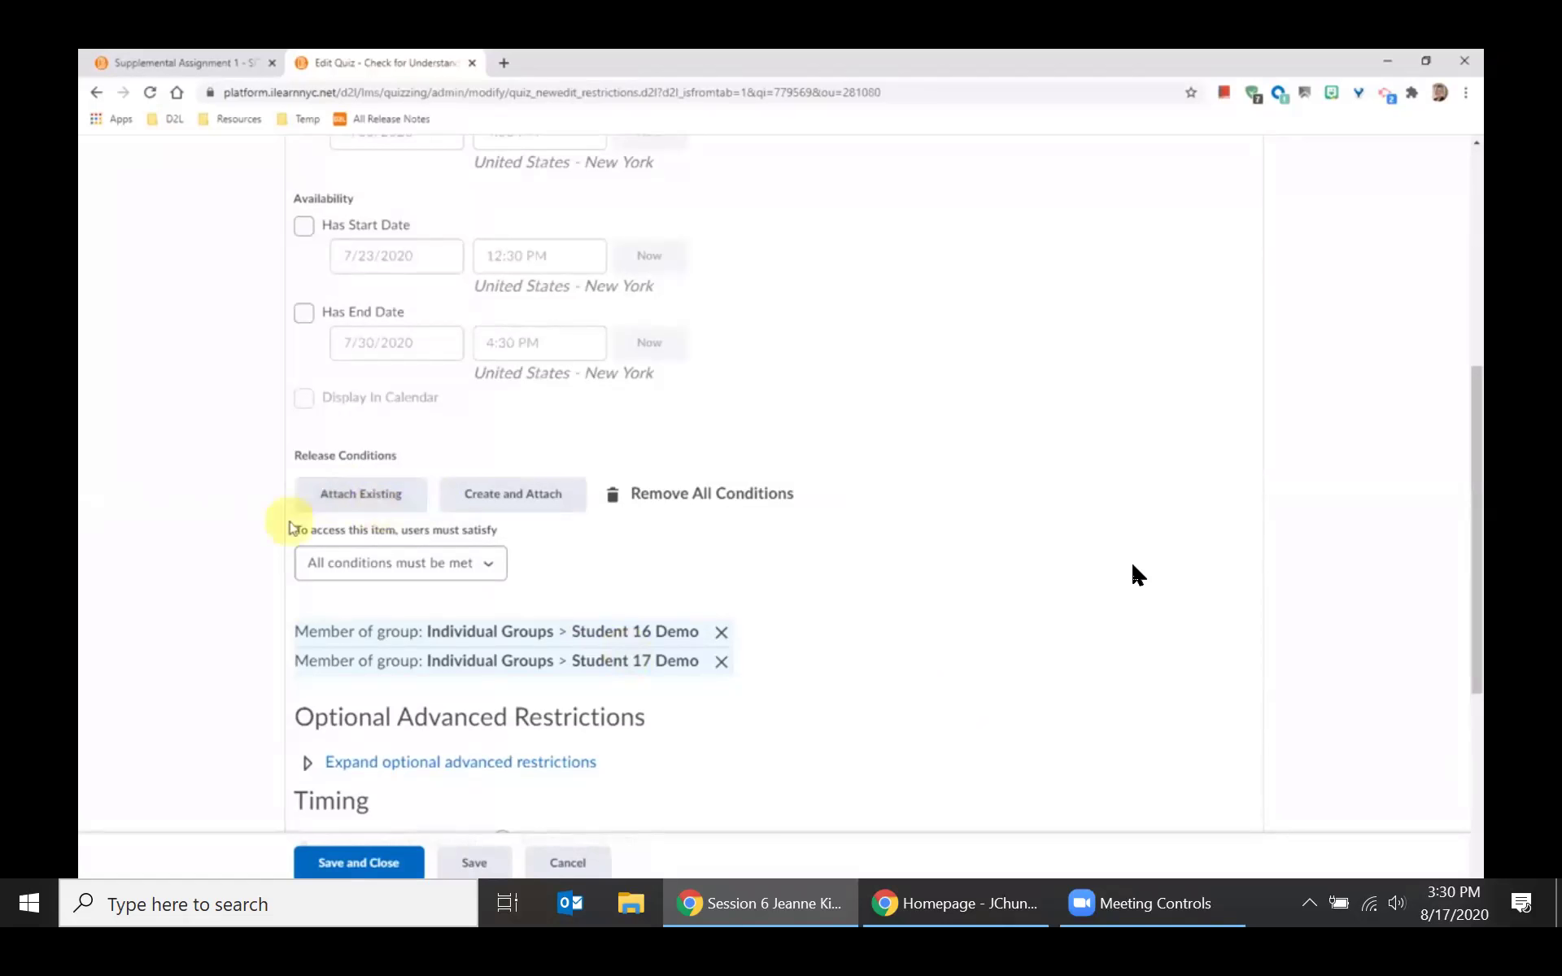
{"action": "left_click", "coordinate": [389, 869]}
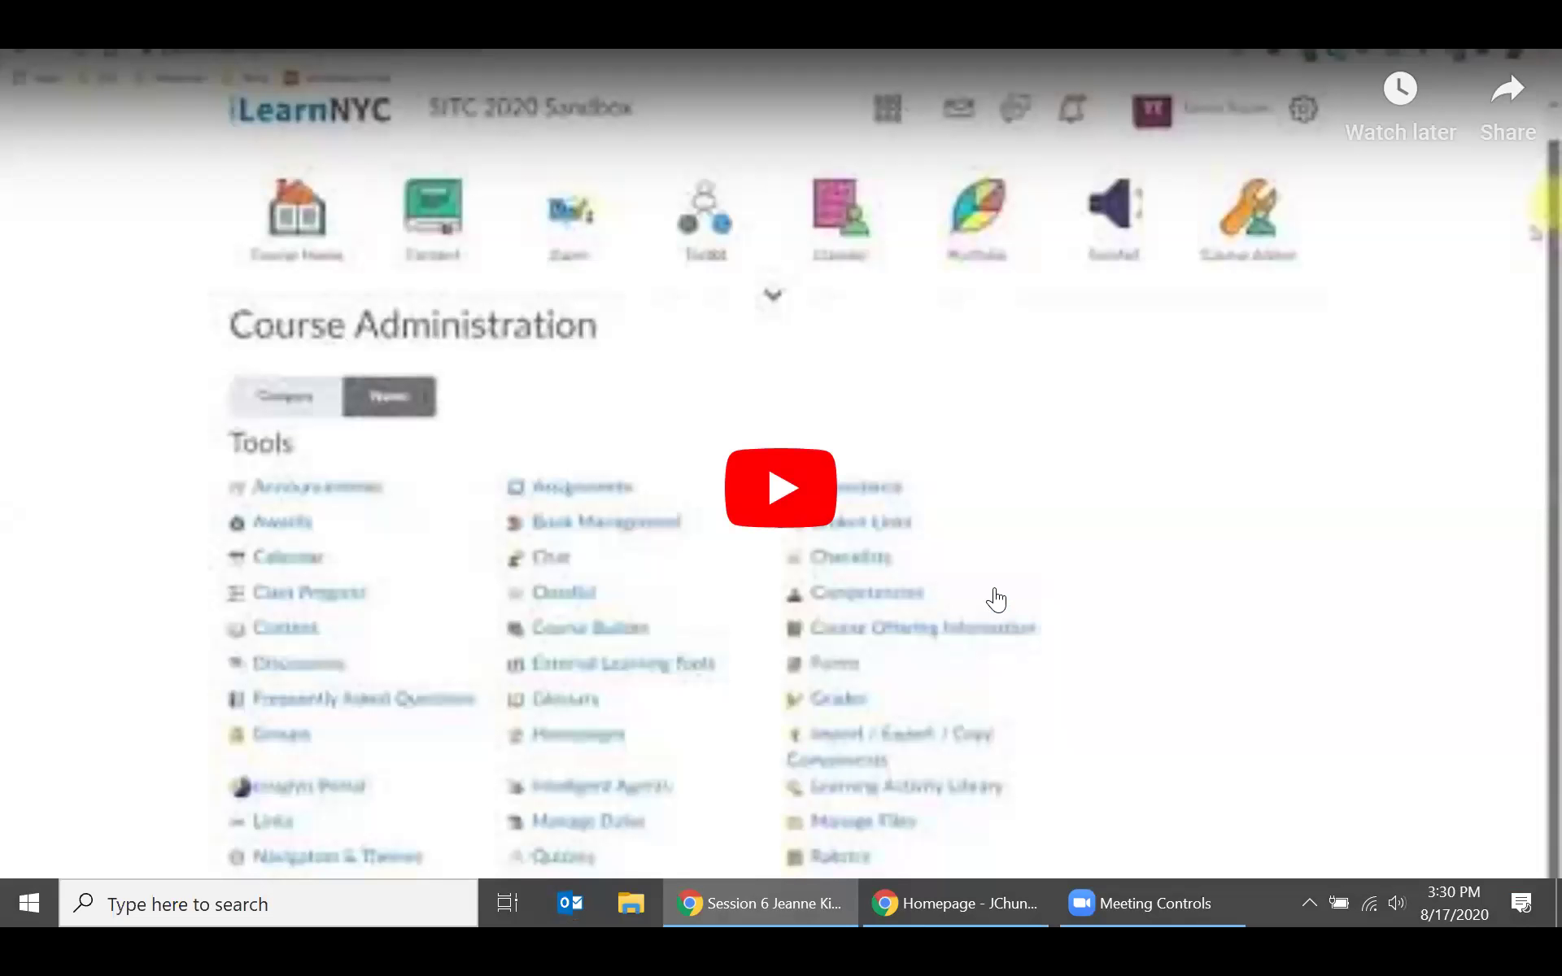
Go to the Change your Banner slide in the Session 6 presentation, present it full screen and end the slideshow.
{"action": "left_click", "coordinate": [793, 140]}
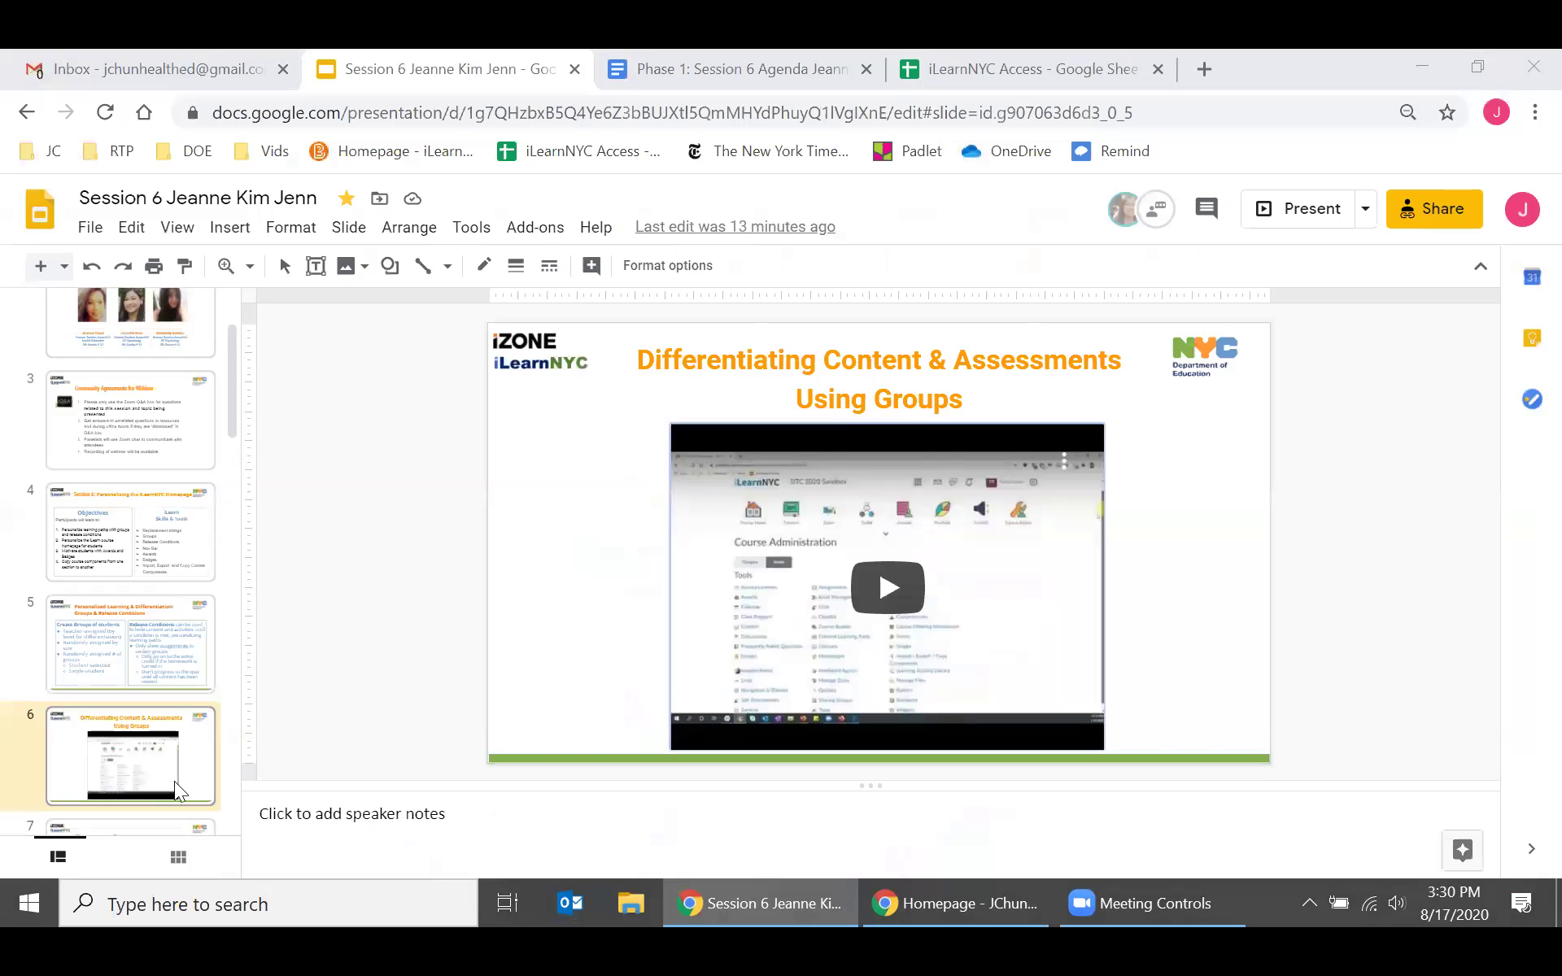
{"action": "scroll", "coordinate": [145, 785], "scroll_direction": "down", "scroll_amount": 1}
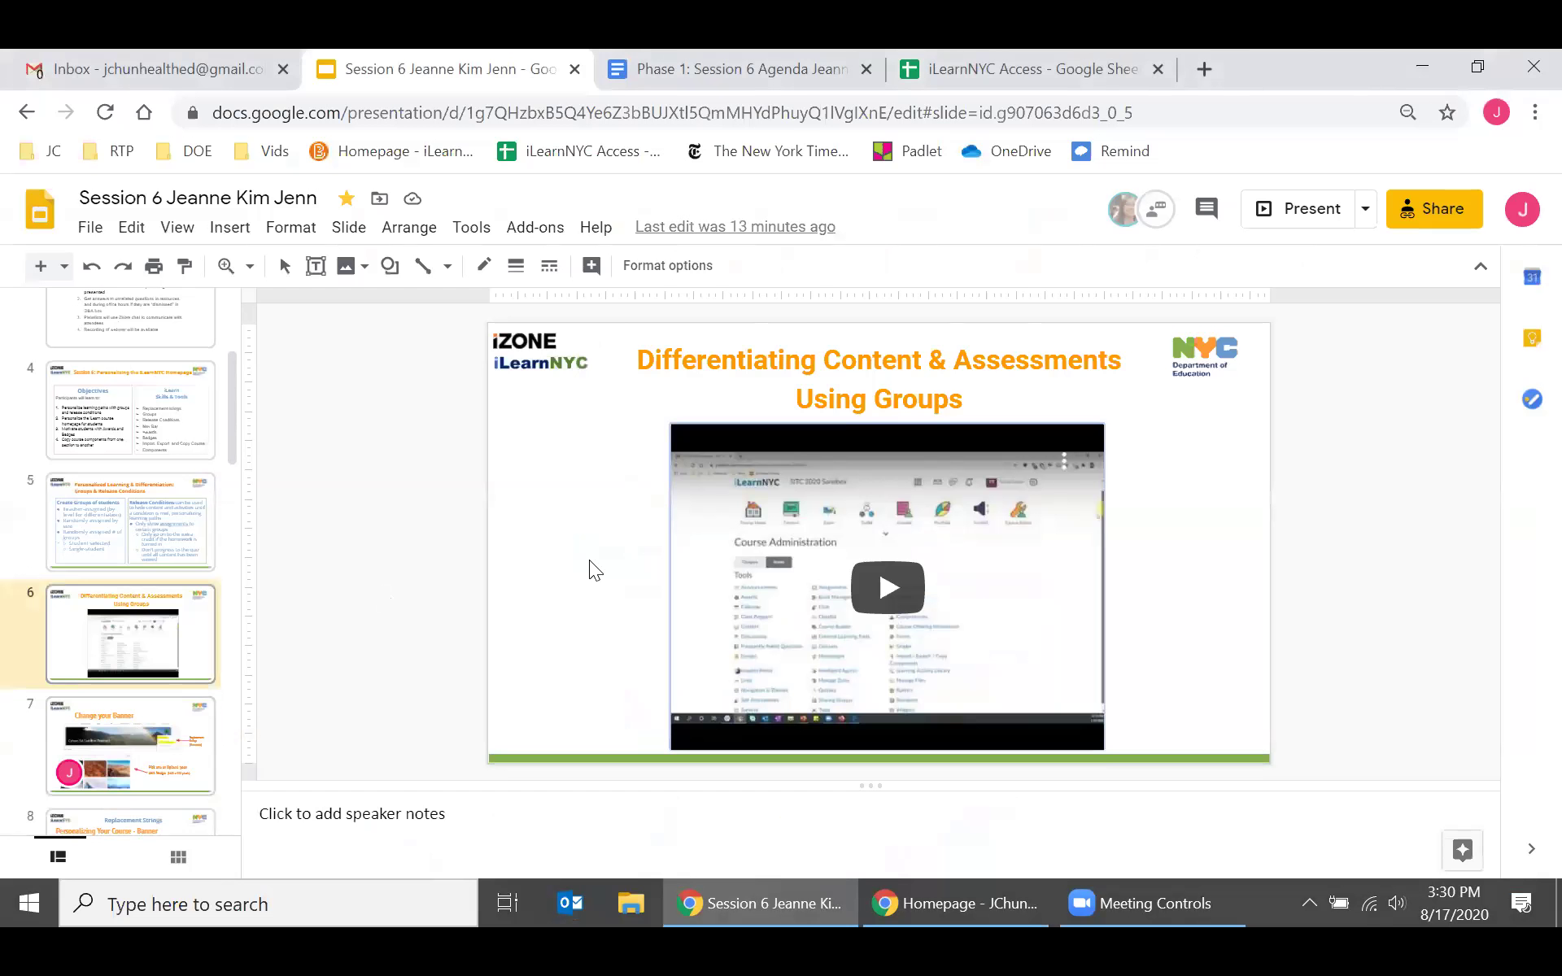
{"action": "key", "text": "Down"}
{"action": "left_click", "coordinate": [1303, 212]}
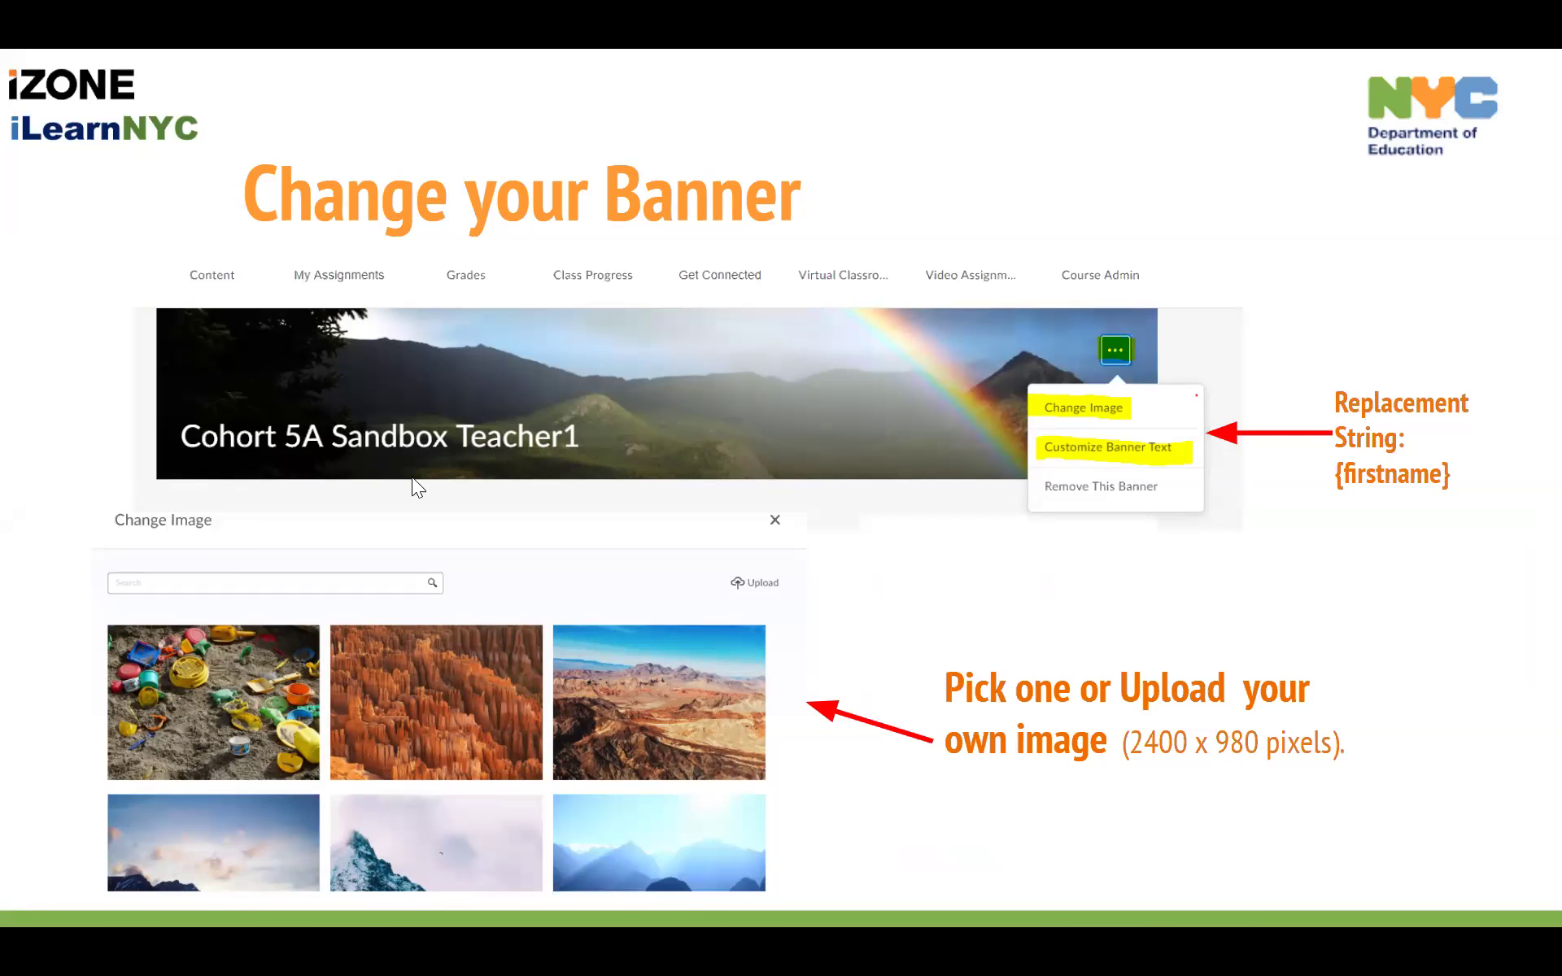
{"action": "key", "text": "Escape"}
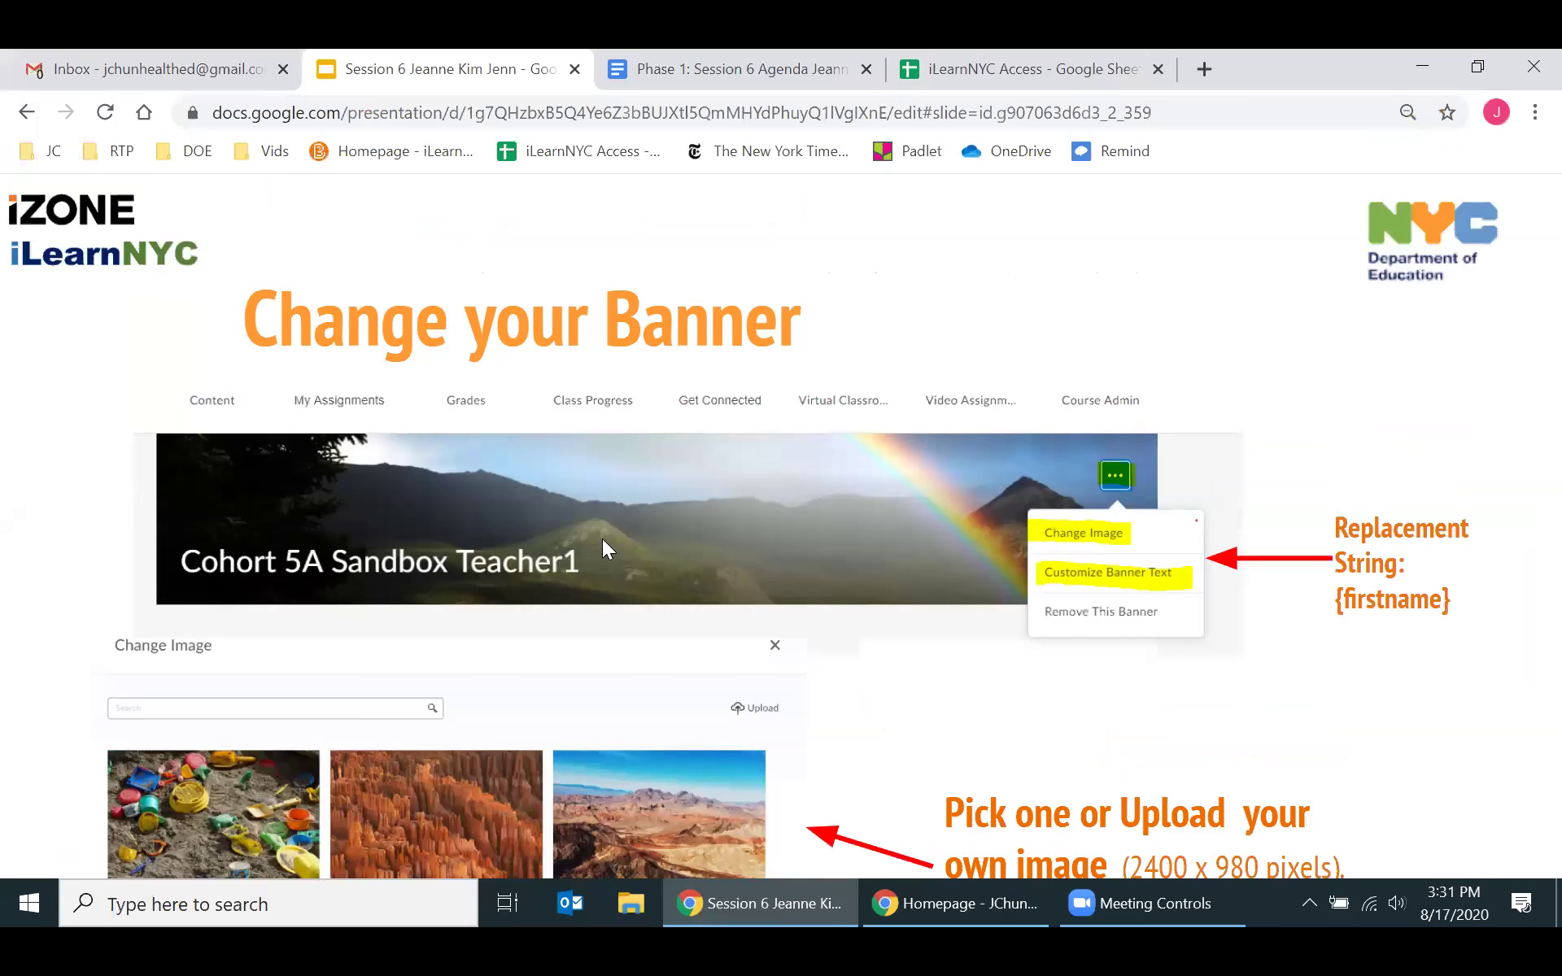
Switch to the iLearnNYC sandbox course homepage and open the image library for changing its banner.
{"action": "left_click", "coordinate": [953, 913]}
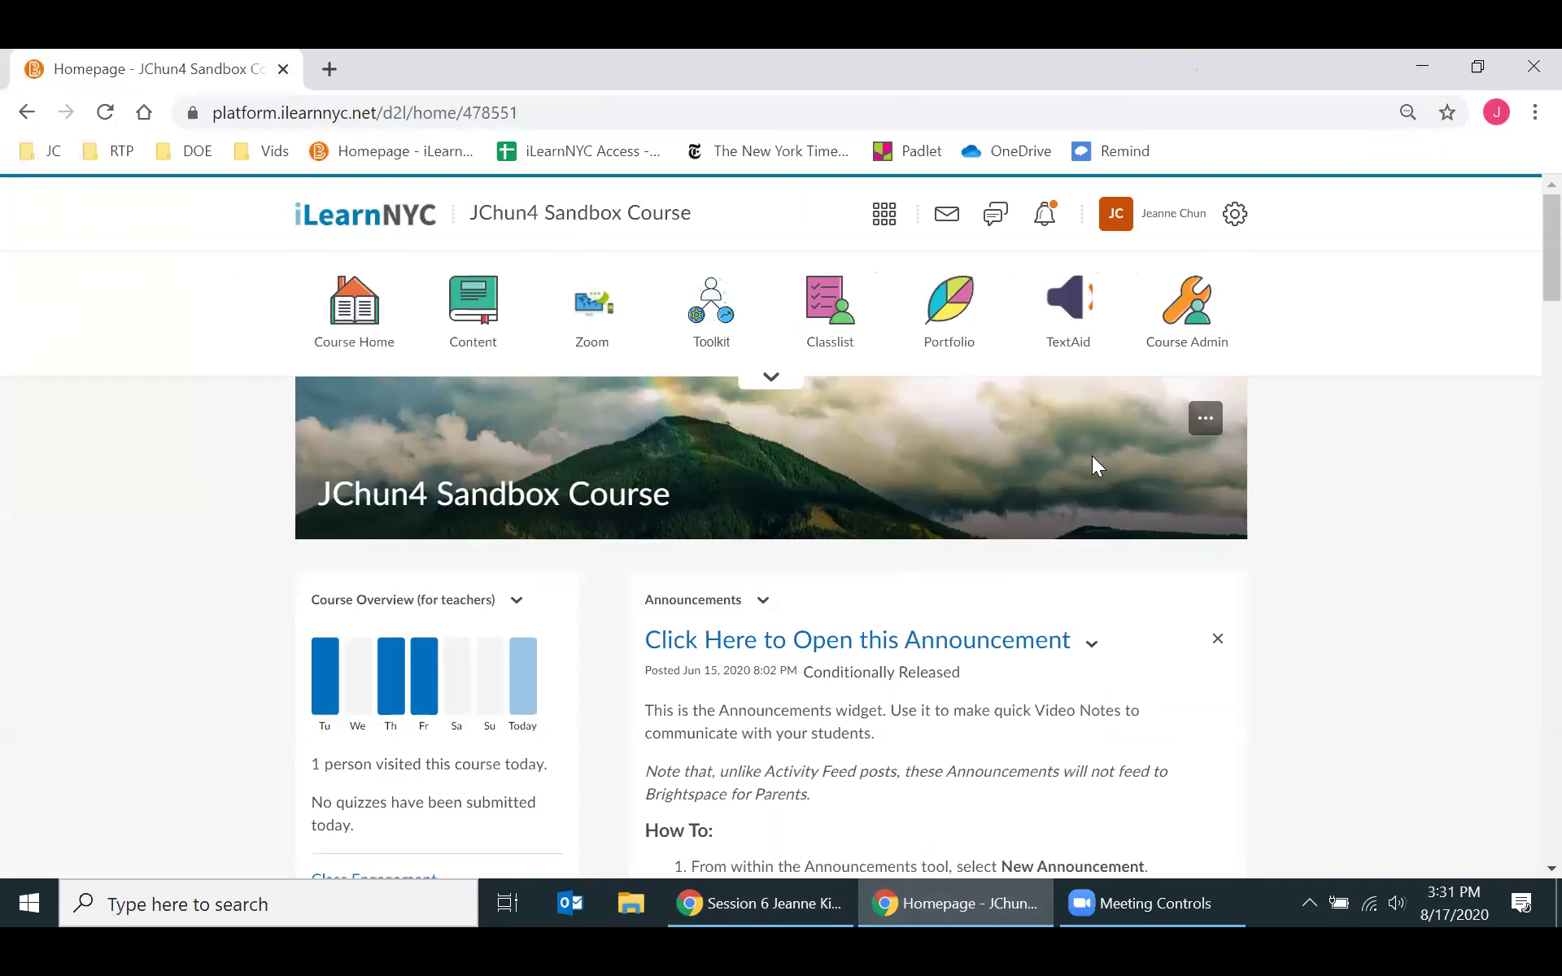
{"action": "left_click", "coordinate": [1206, 420]}
{"action": "left_click", "coordinate": [1206, 423]}
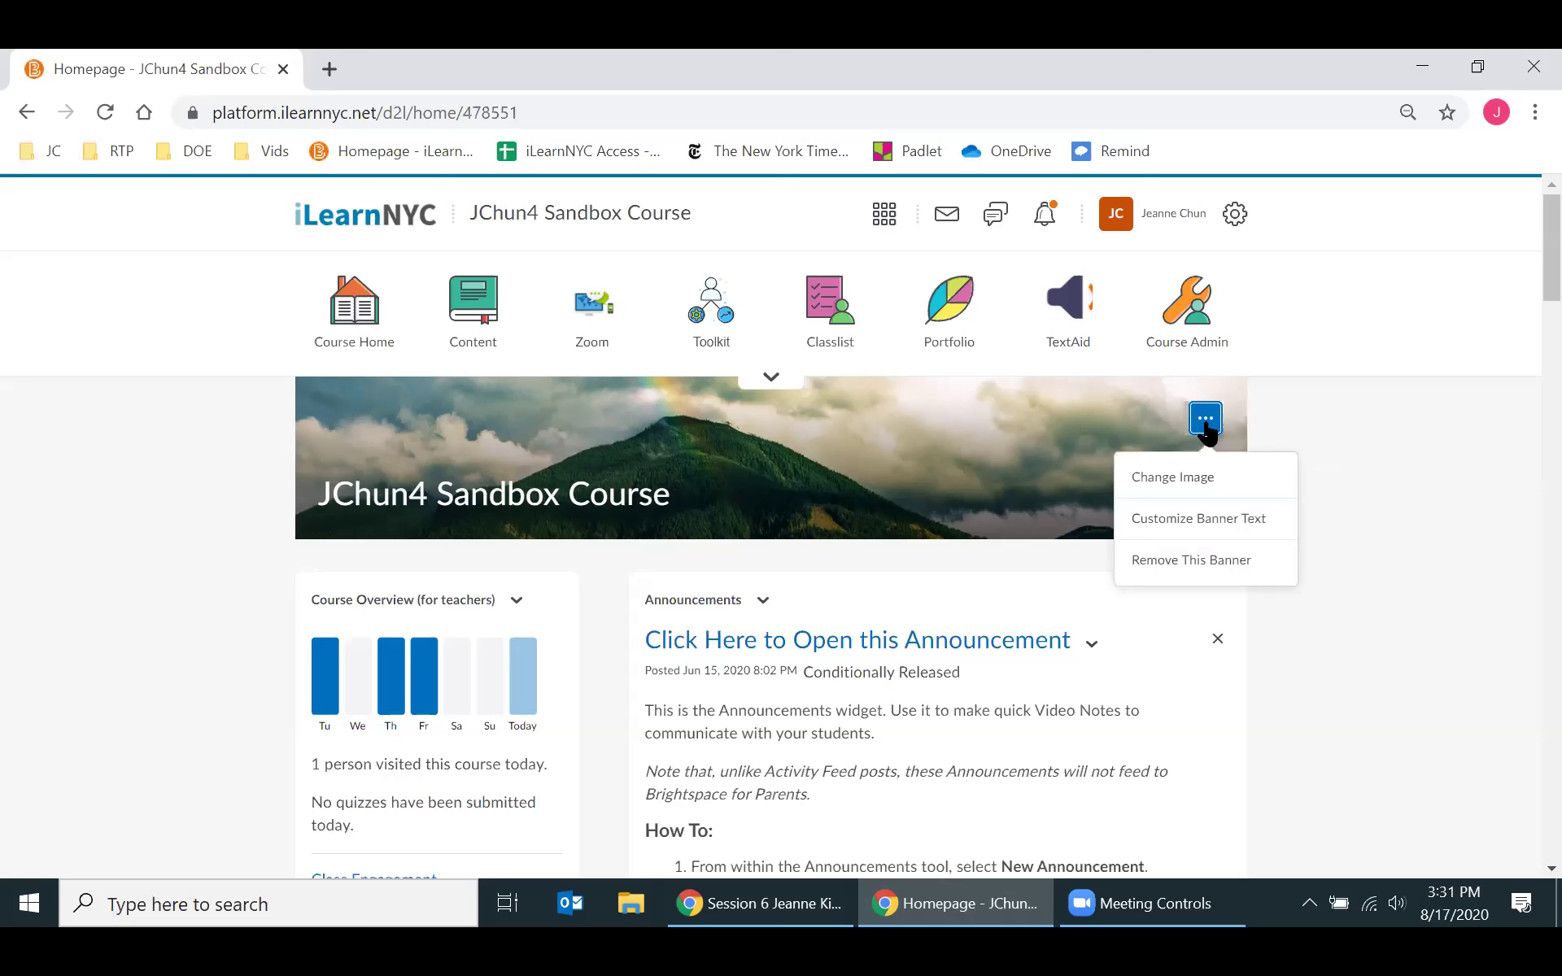
{"action": "left_click", "coordinate": [1176, 478]}
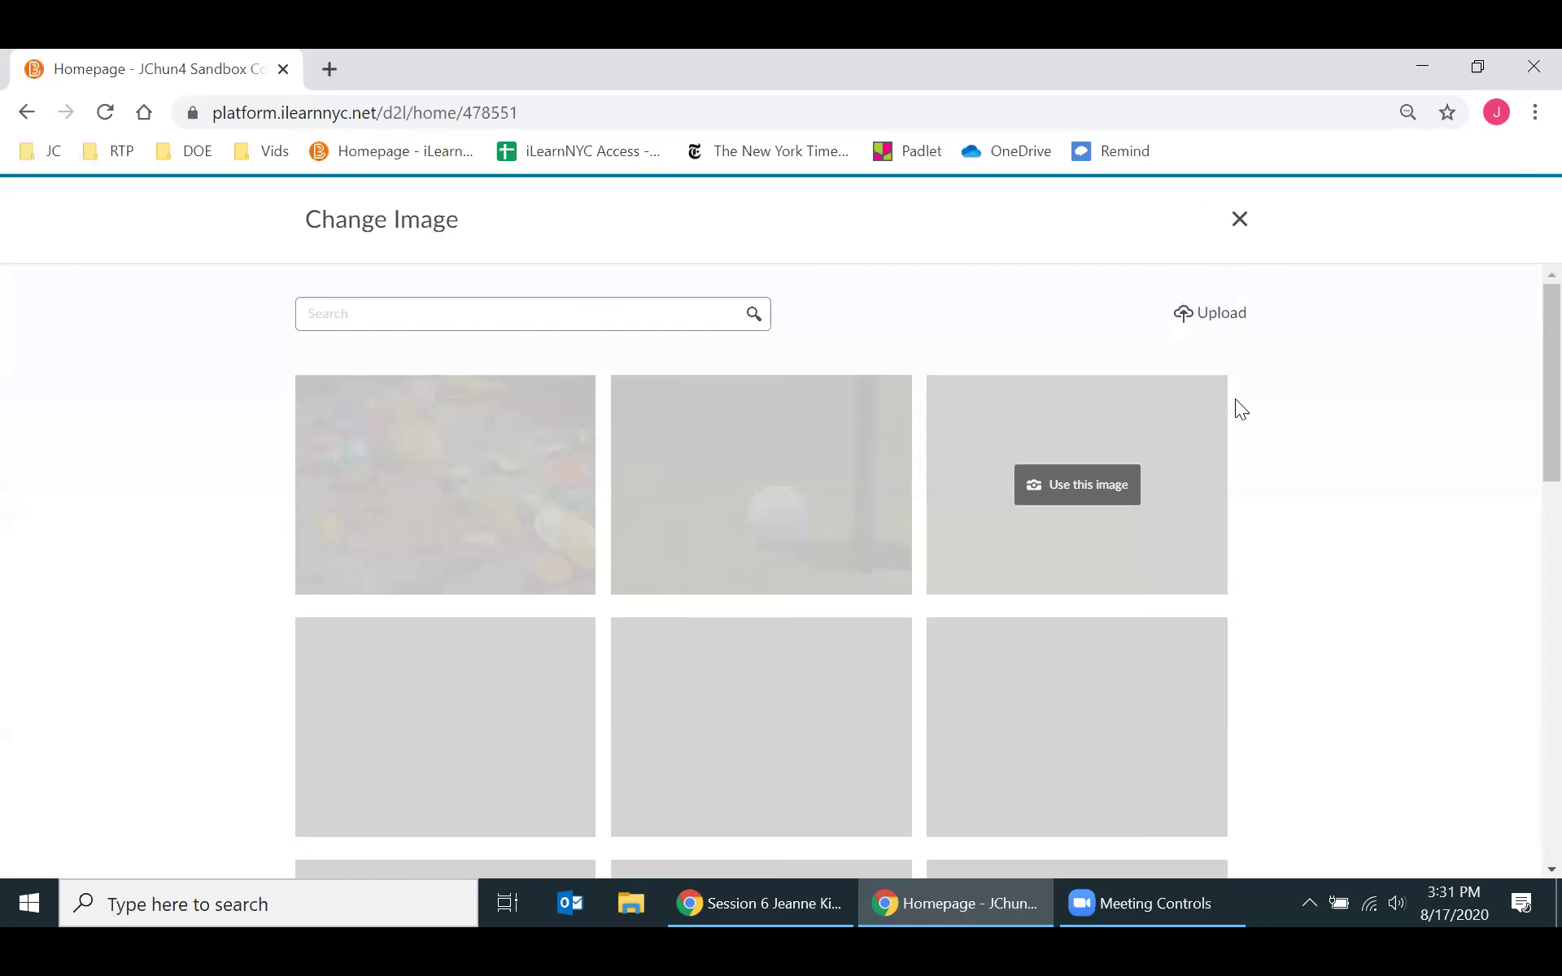
Search the banner image library for elementary.
{"action": "scroll", "coordinate": [1522, 362], "scroll_direction": "down", "scroll_amount": 1}
{"action": "scroll", "coordinate": [1522, 358], "scroll_direction": "up", "scroll_amount": 1}
{"action": "left_click", "coordinate": [486, 316]}
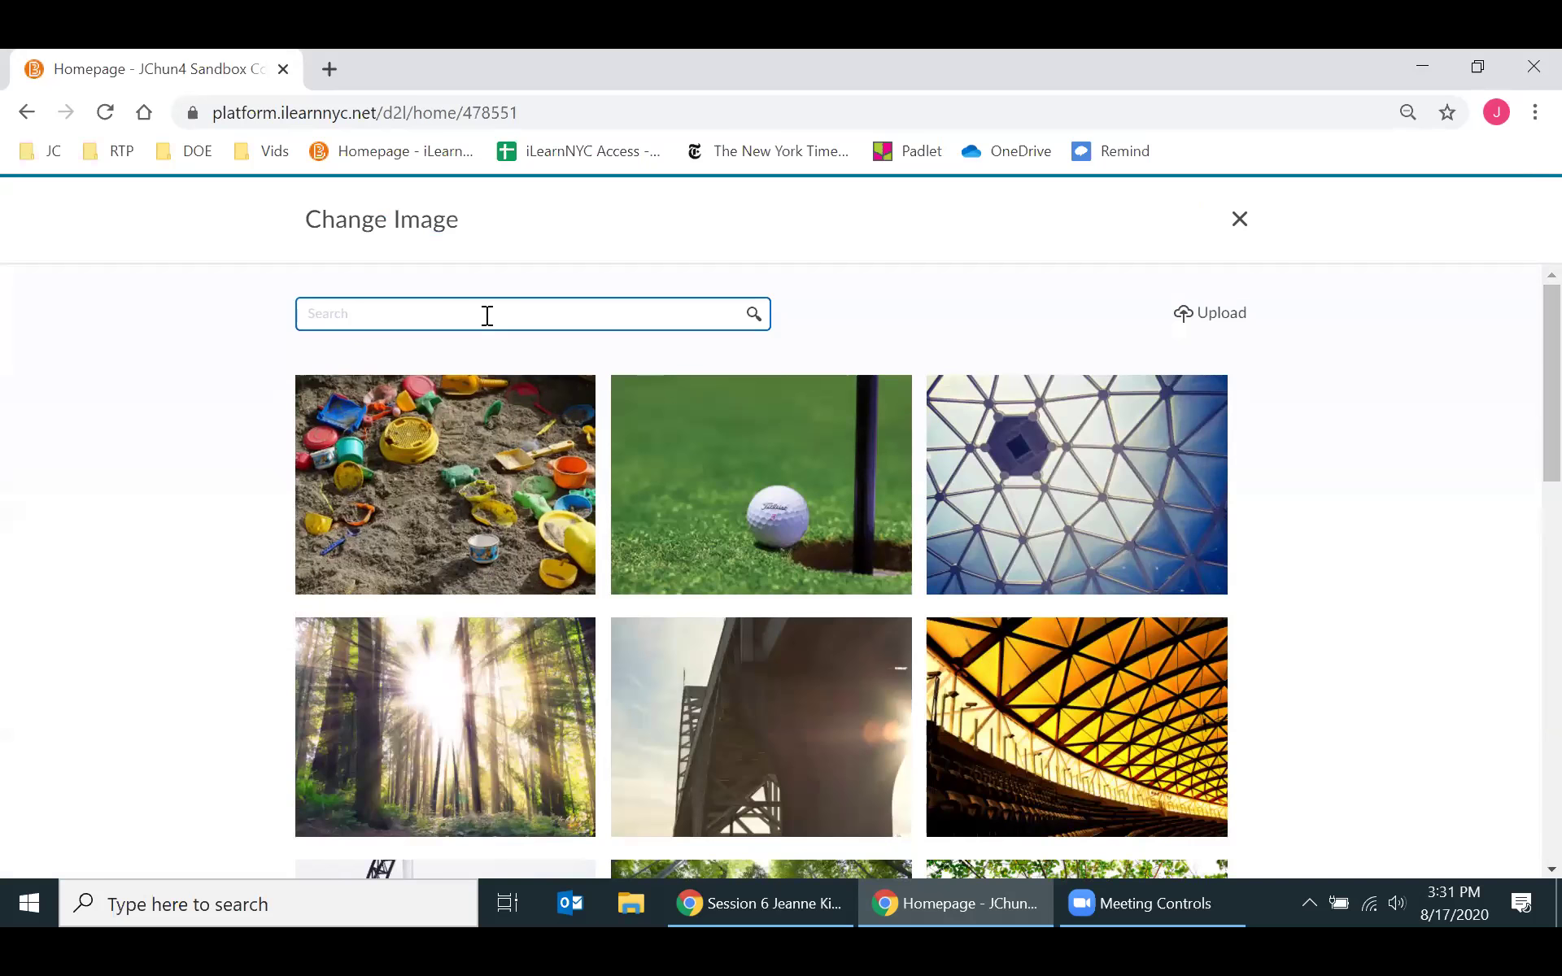
{"action": "type", "text": "elem"}
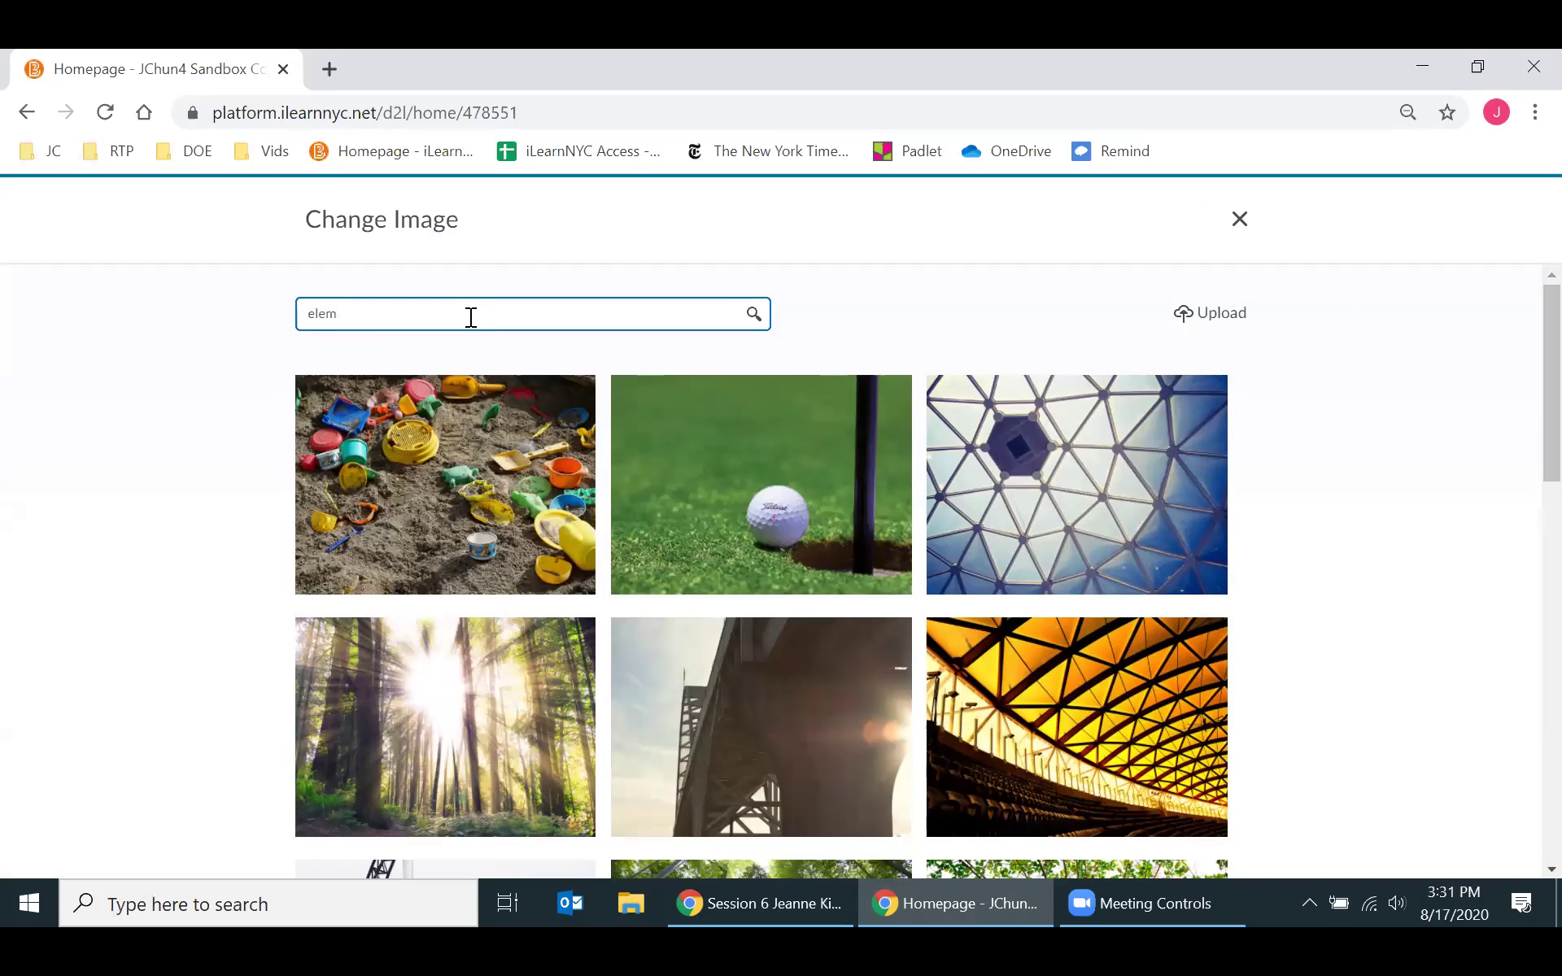
{"action": "type", "text": "entary"}
{"action": "key", "text": "Return"}
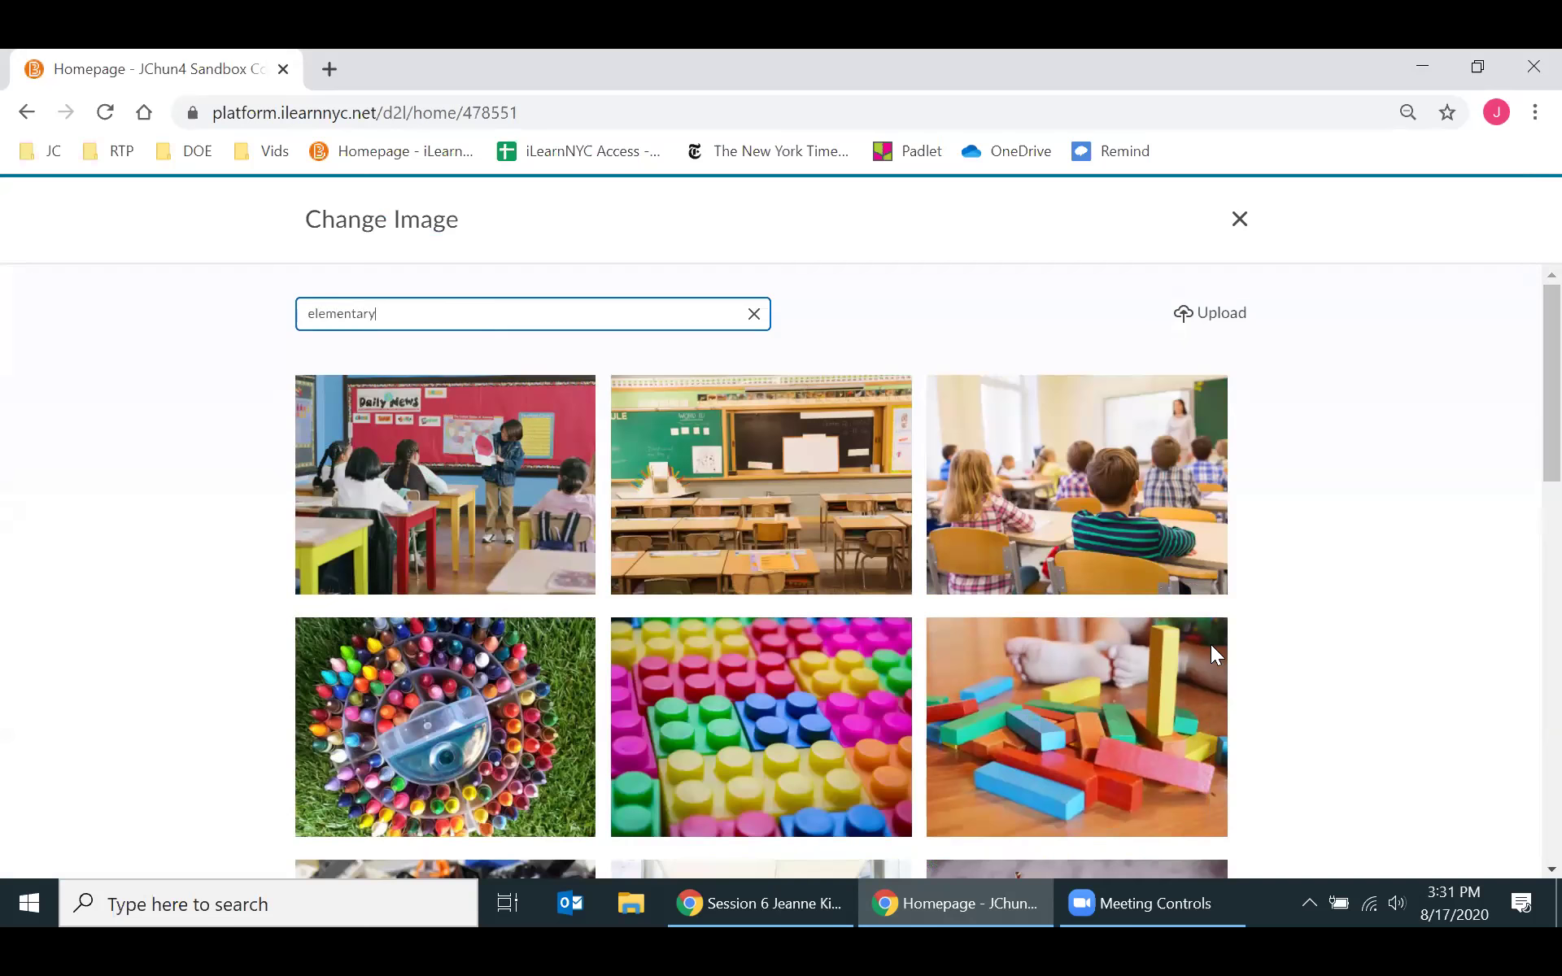
Choose the close-up image of upright wax crayons from the elementary images as the course banner.
{"action": "scroll", "coordinate": [1121, 640], "scroll_direction": "down", "scroll_amount": 4}
{"action": "scroll", "coordinate": [1118, 632], "scroll_direction": "down", "scroll_amount": 10}
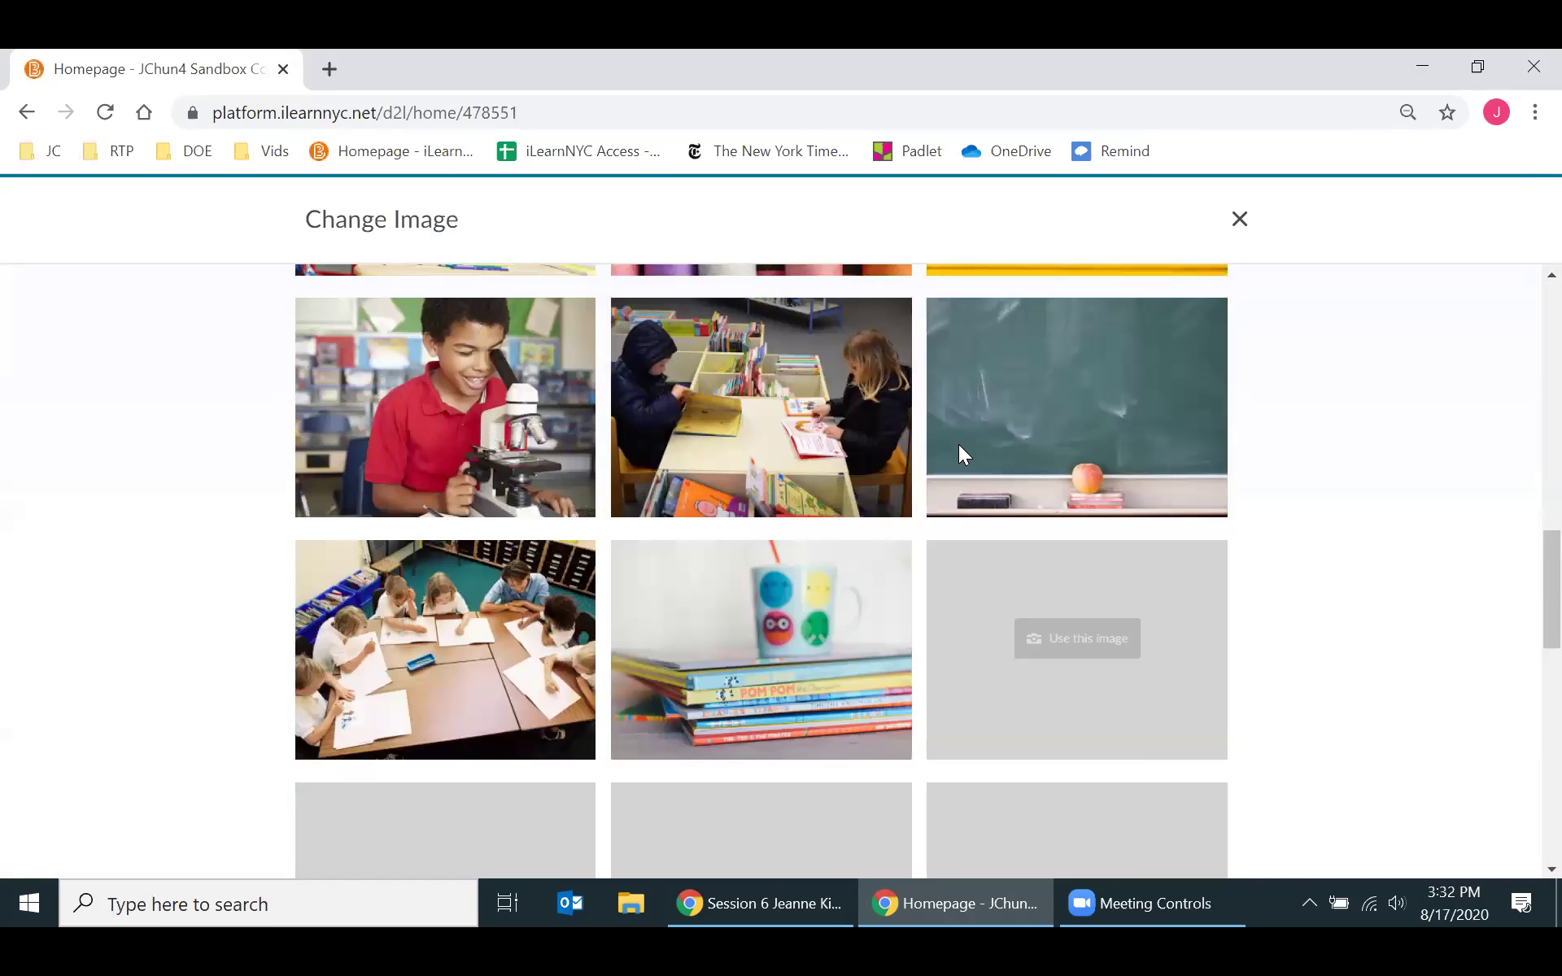
{"action": "scroll", "coordinate": [742, 525], "scroll_direction": "up", "scroll_amount": 4}
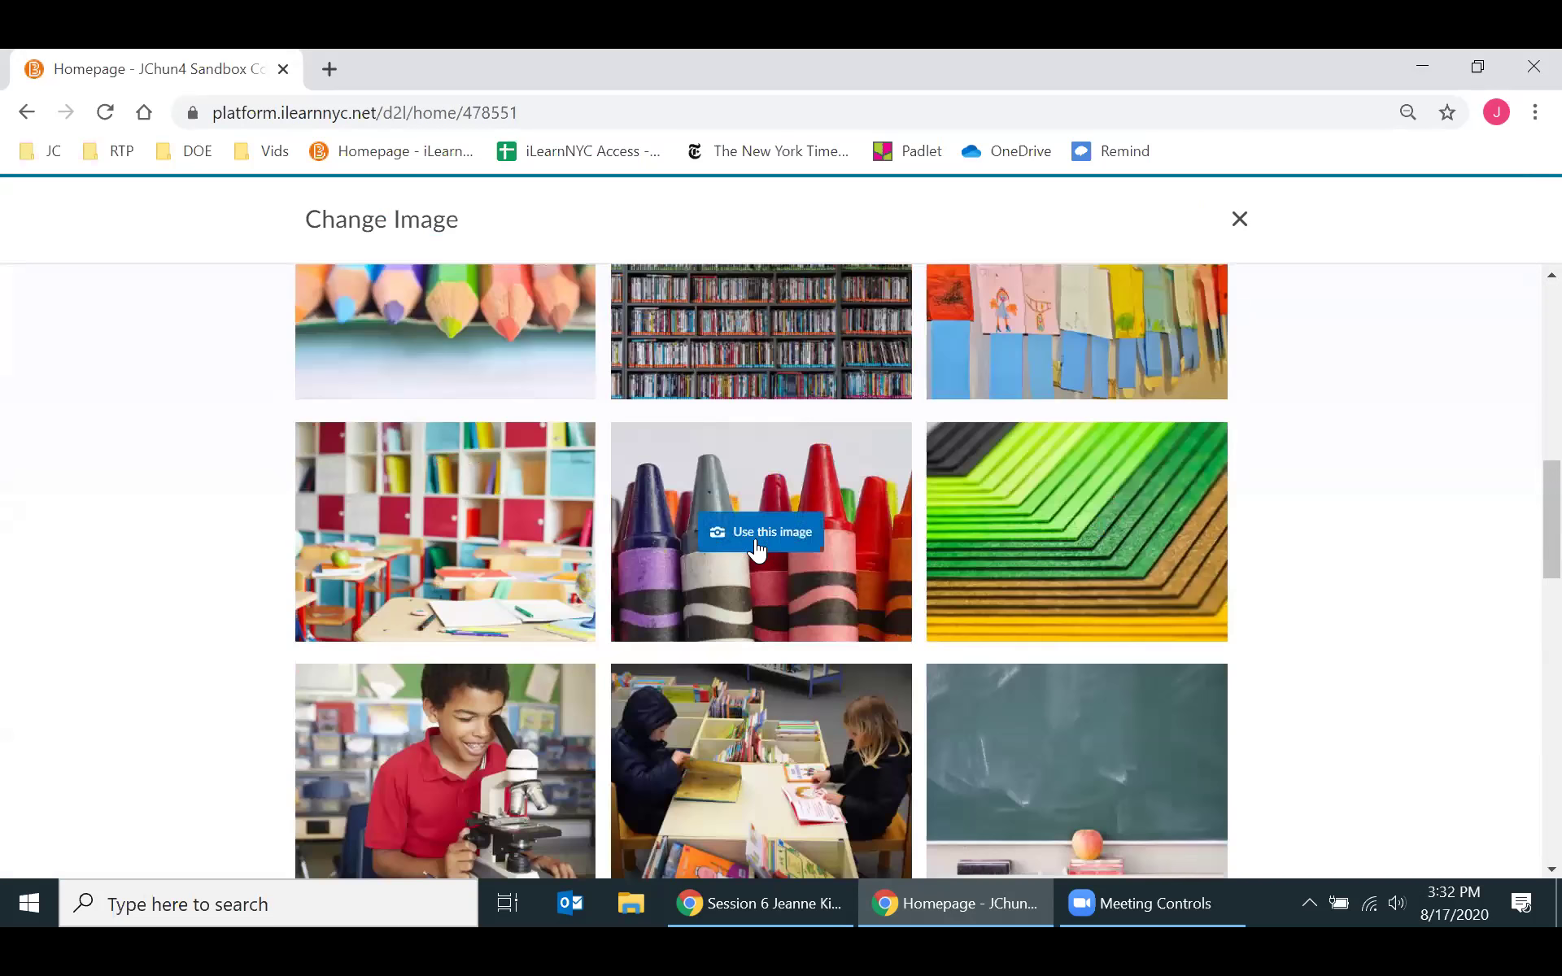
{"action": "left_click", "coordinate": [748, 547]}
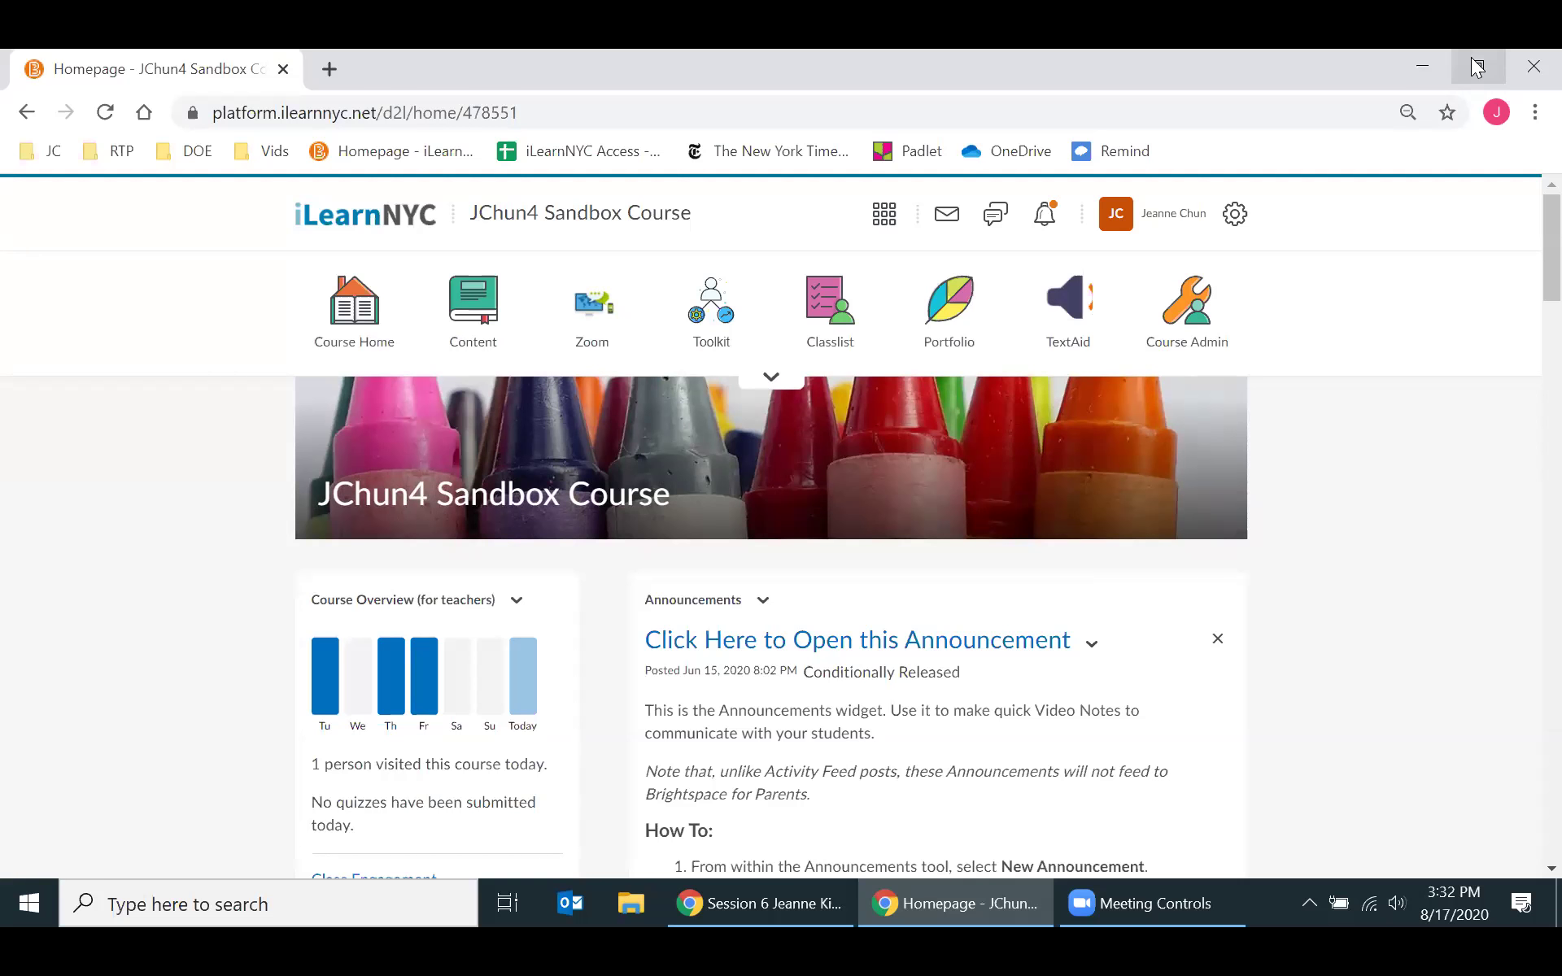
Switch back to the Session 6 presentation at the Change your Banner slide and open the options for presenting it.
{"action": "key", "text": "super+Down"}
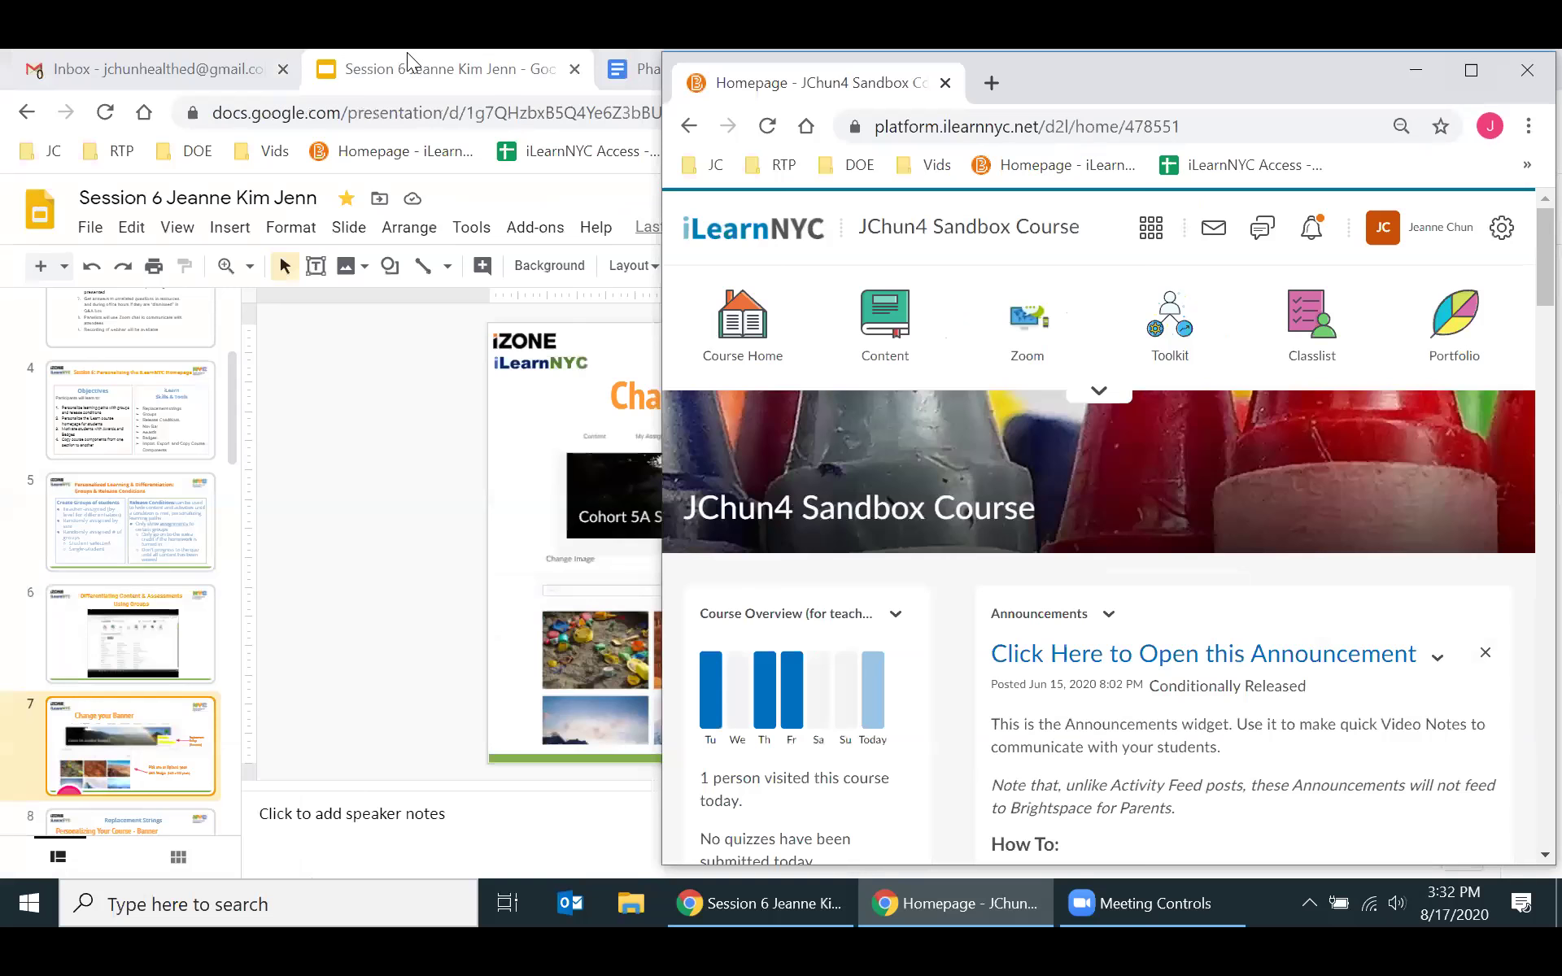
{"action": "key", "text": "super+Down"}
{"action": "left_click", "coordinate": [1366, 213]}
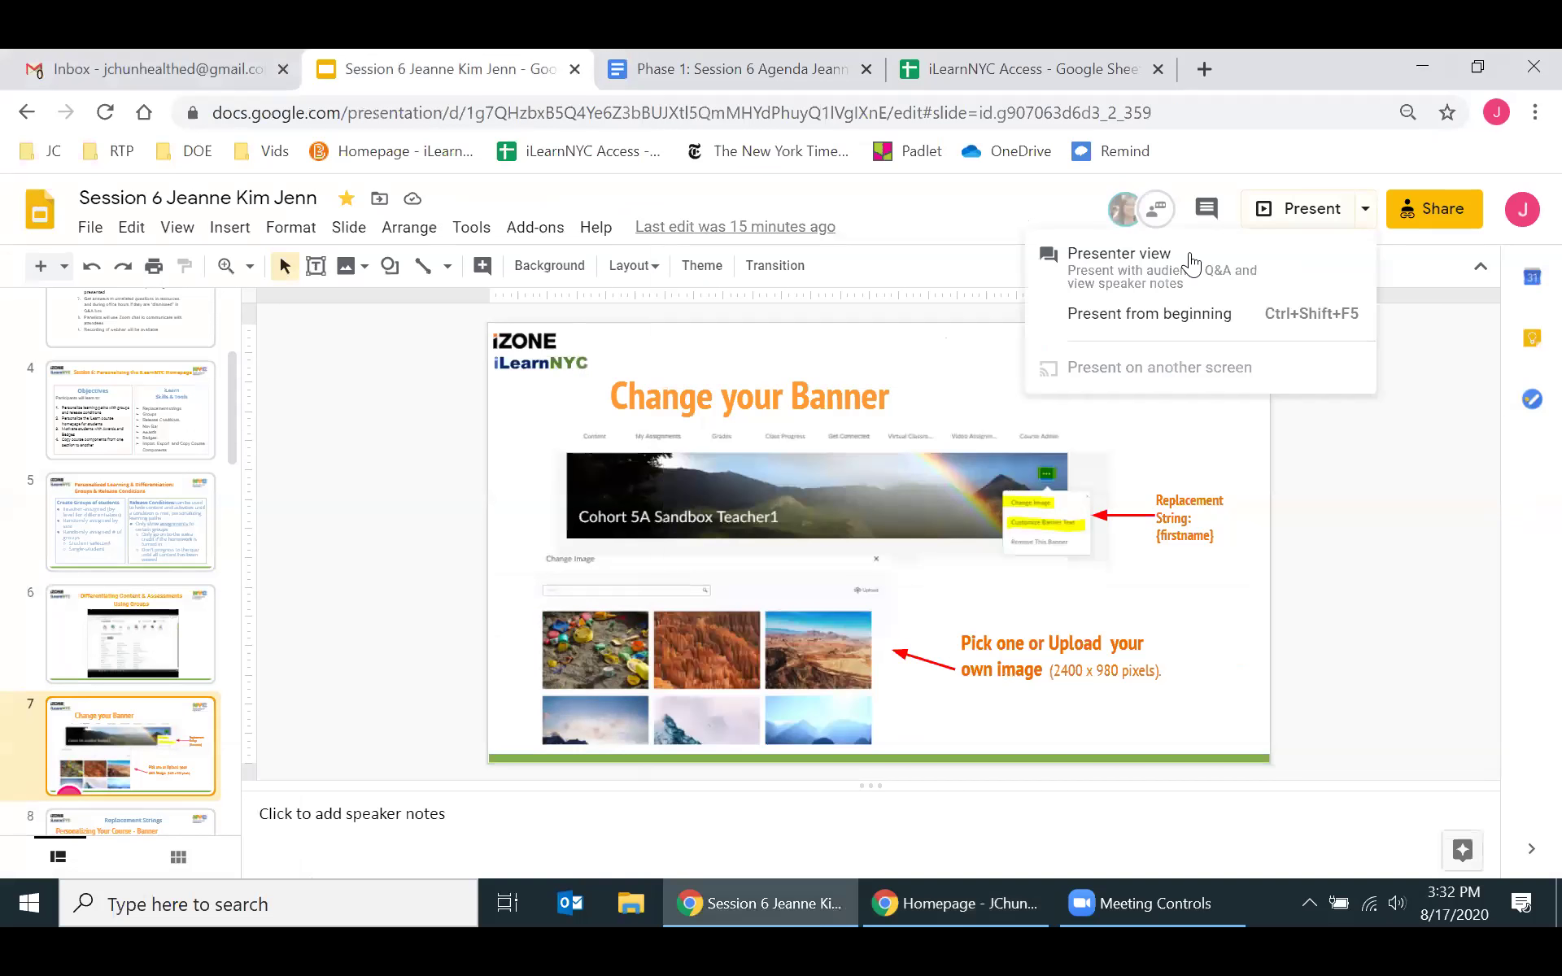
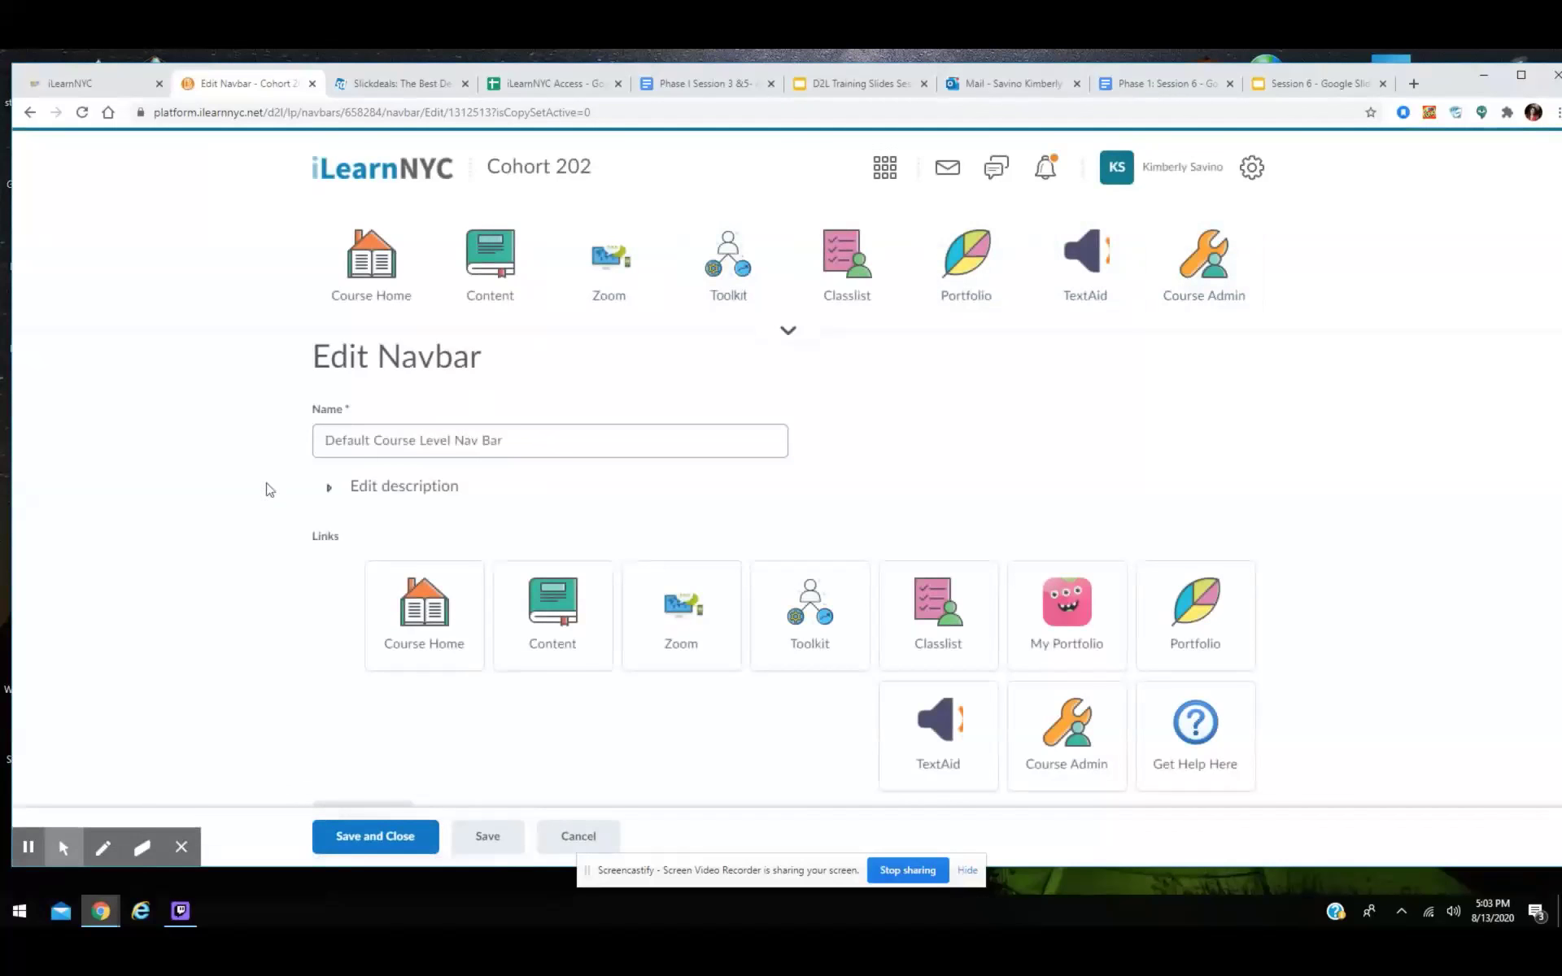
Add the Assignments link that provides access to the Assignments tool to the course navbar, save it, and expand the navbar on the homepage.
{"action": "scroll", "coordinate": [265, 496], "scroll_direction": "down", "scroll_amount": 2}
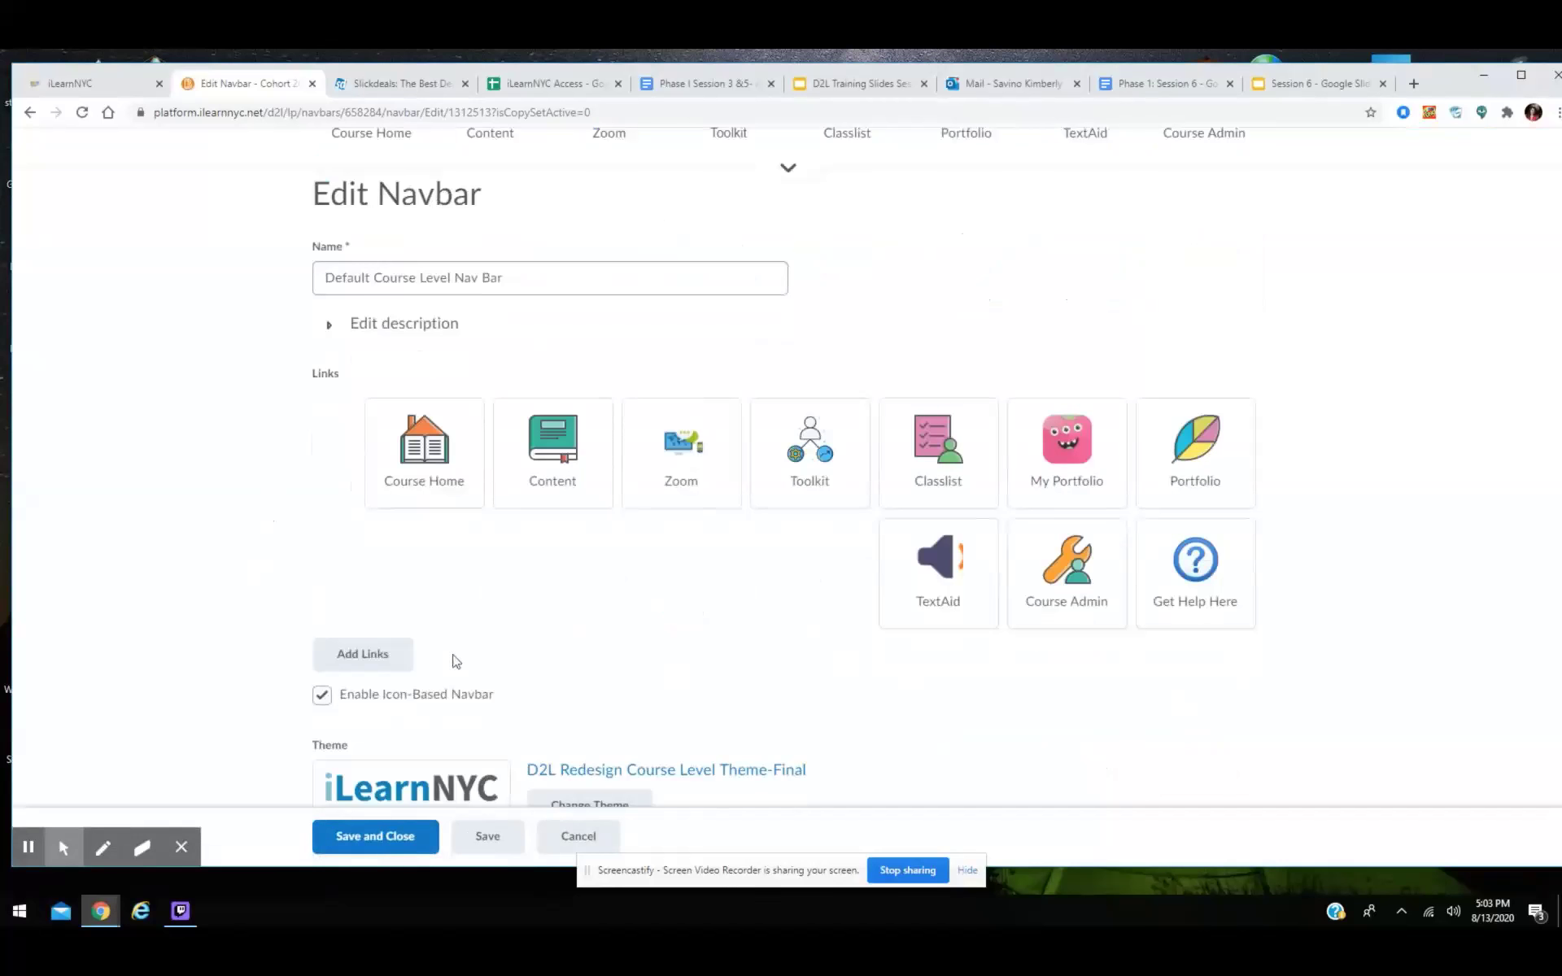
{"action": "left_click", "coordinate": [397, 658]}
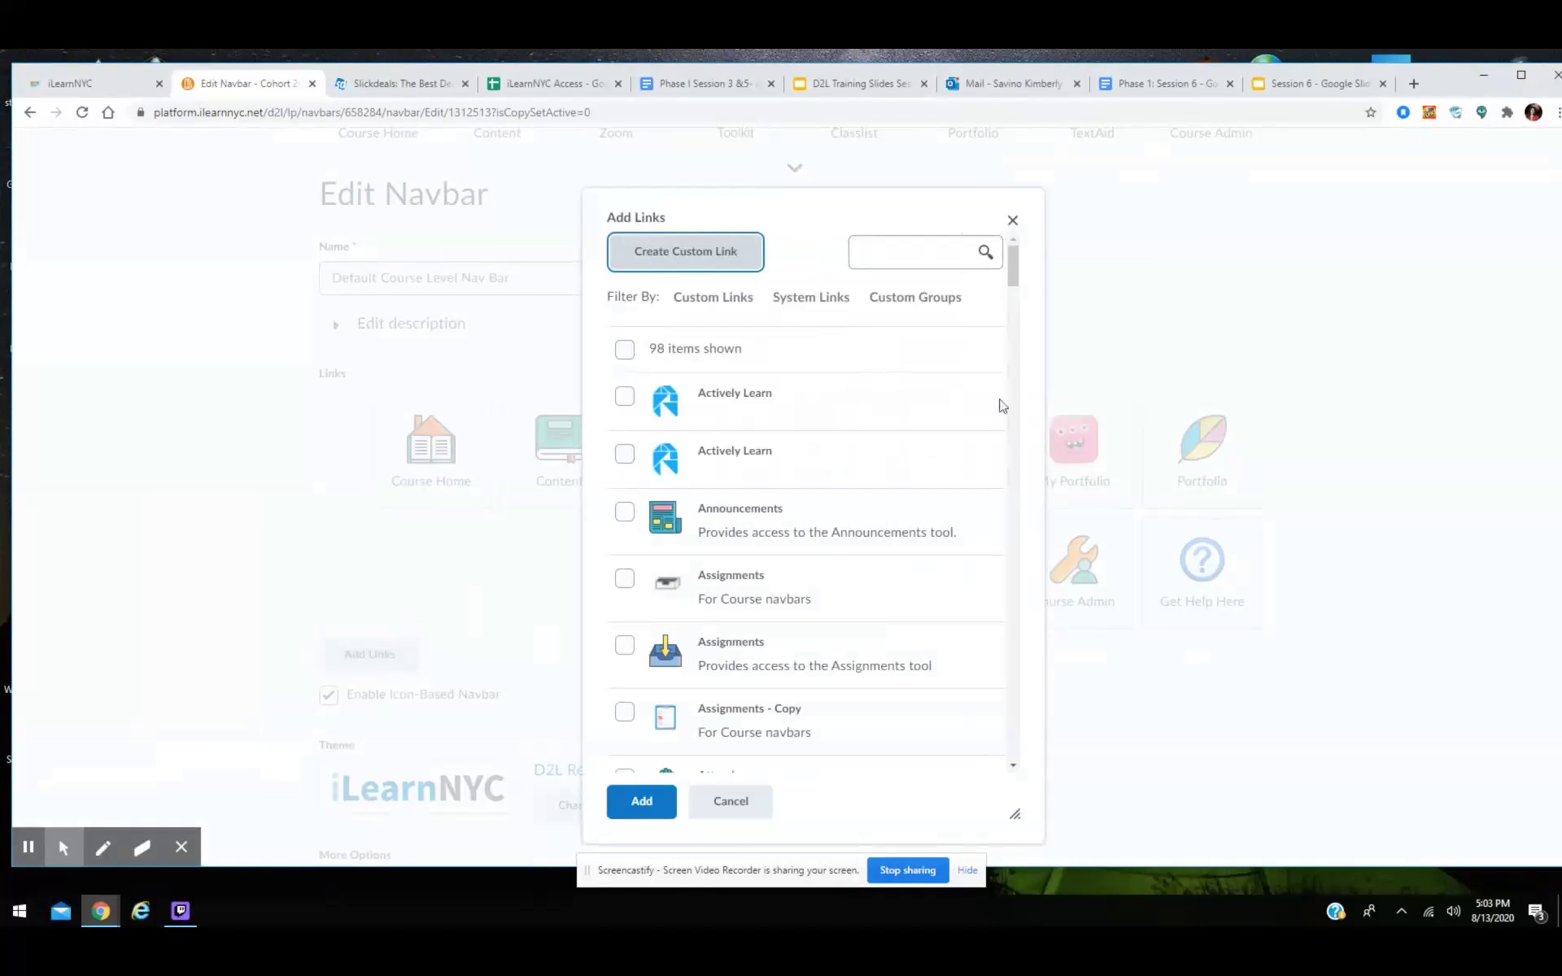
{"action": "left_click", "coordinate": [626, 647]}
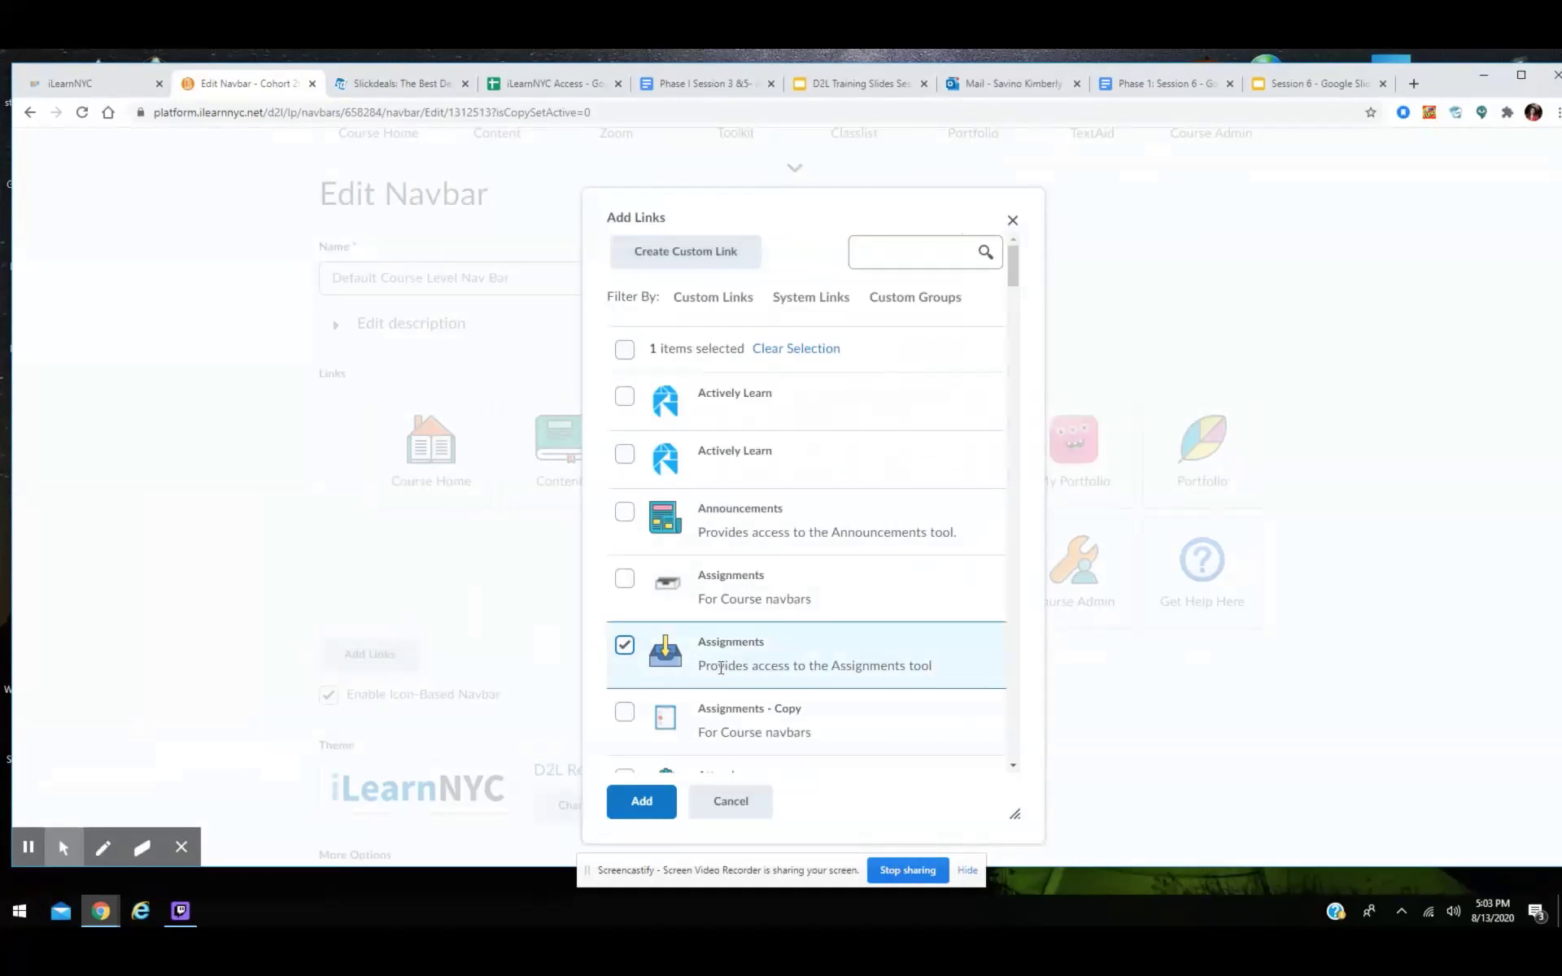
{"action": "left_click", "coordinate": [659, 806]}
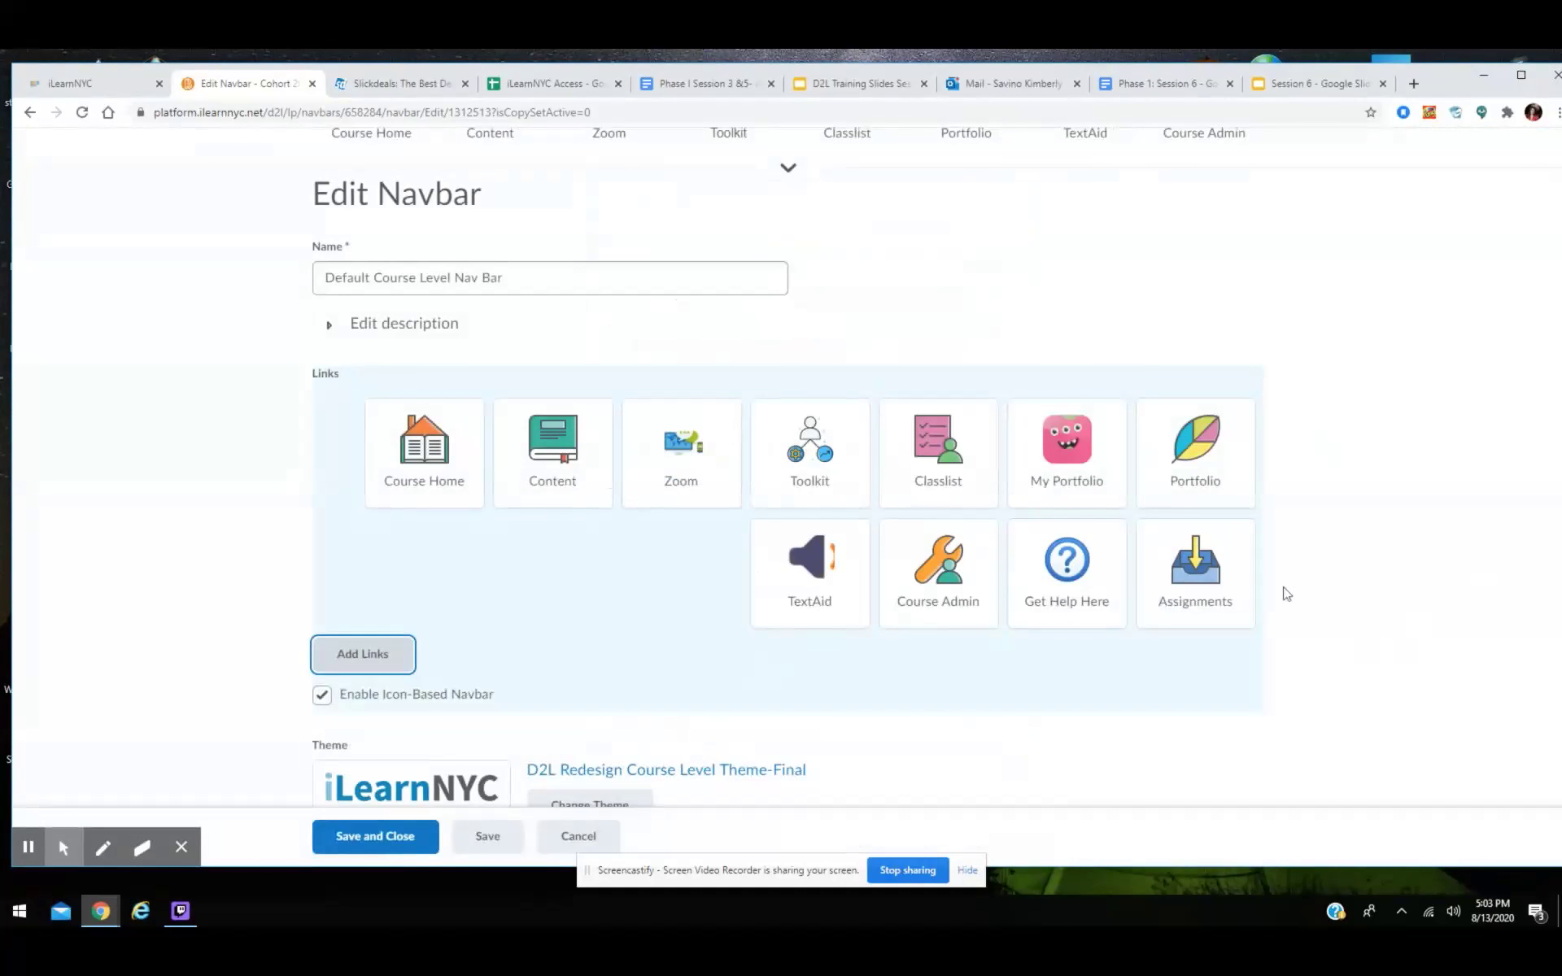
{"action": "left_click", "coordinate": [398, 839]}
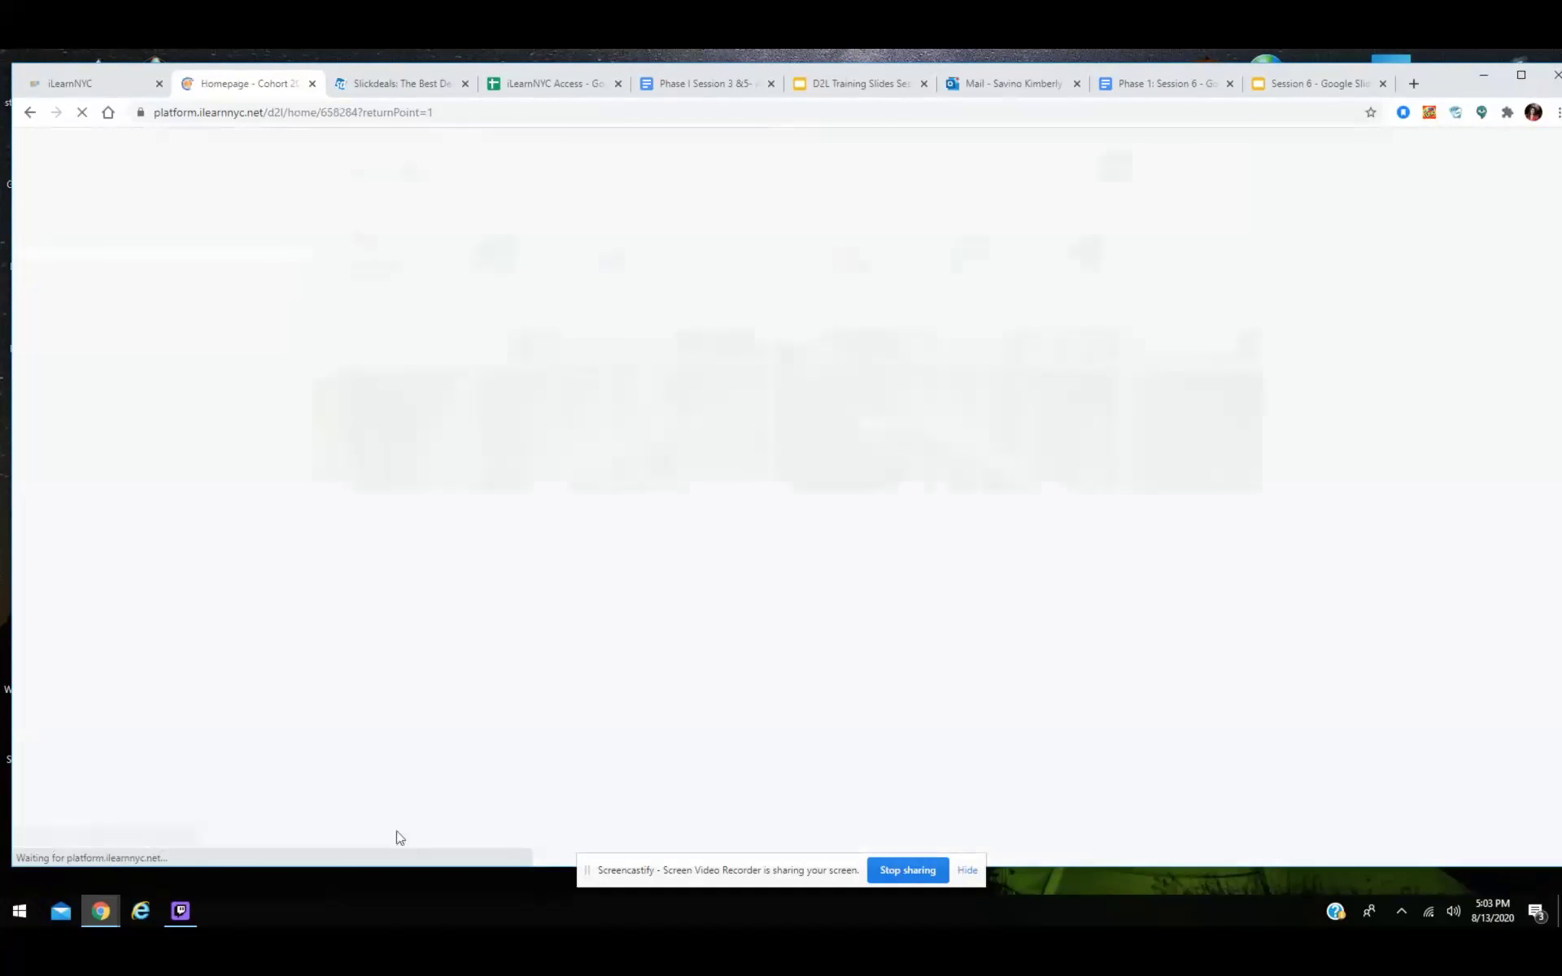
{"action": "left_click", "coordinate": [783, 328]}
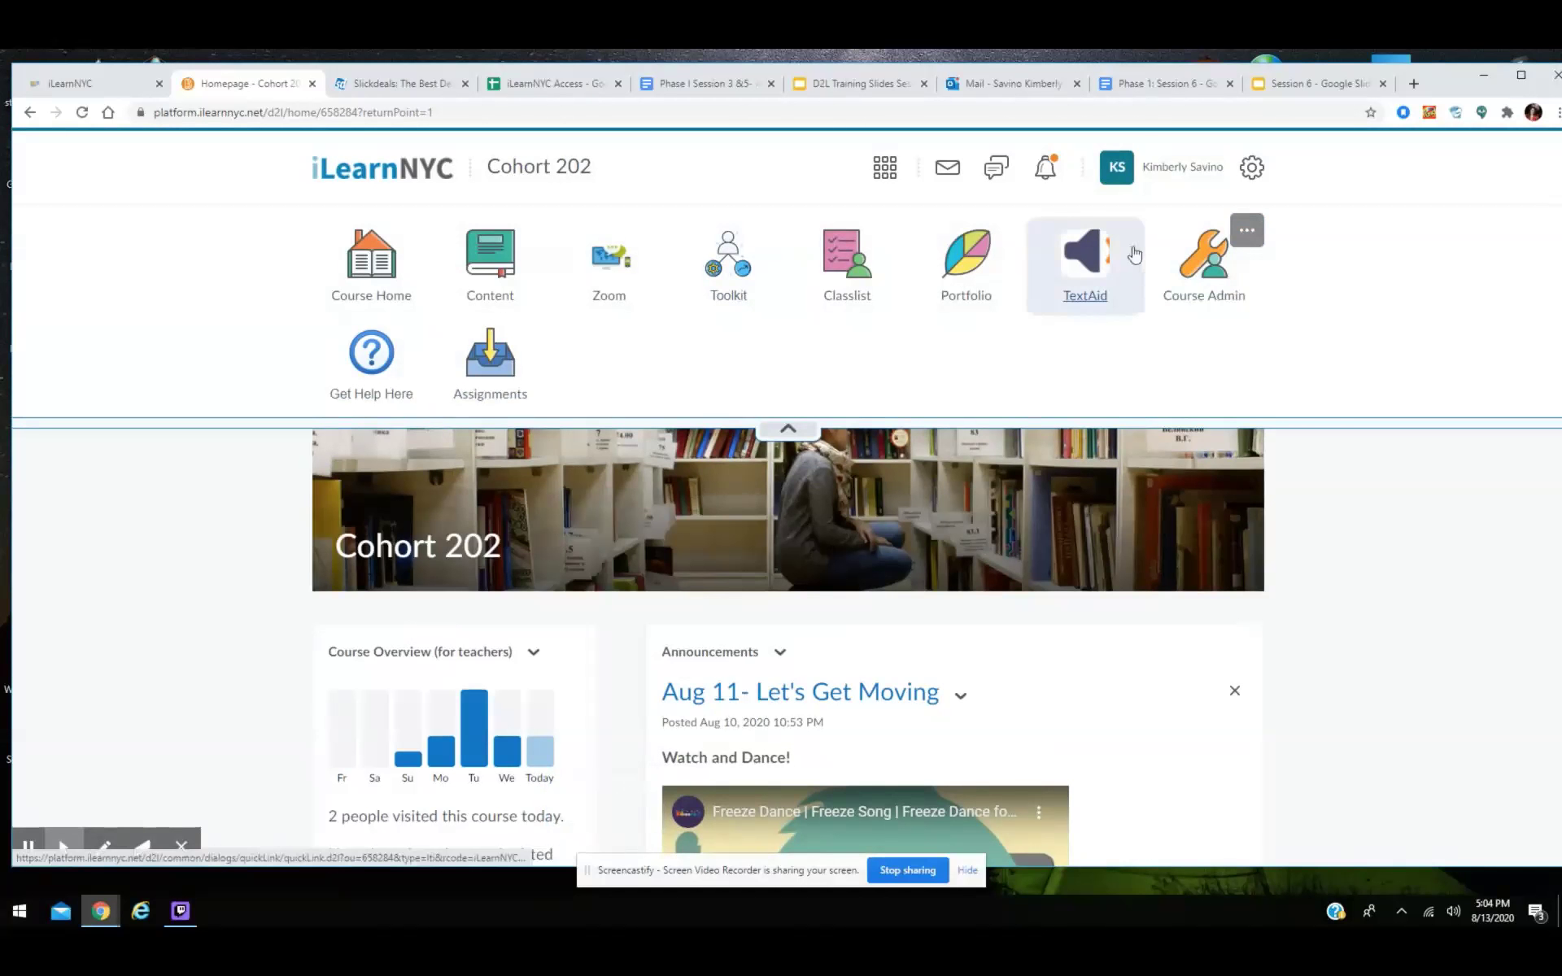
Reopen the Cohort 202 navbar for editing and start a new custom link named Brainpop.
{"action": "left_click", "coordinate": [1249, 235]}
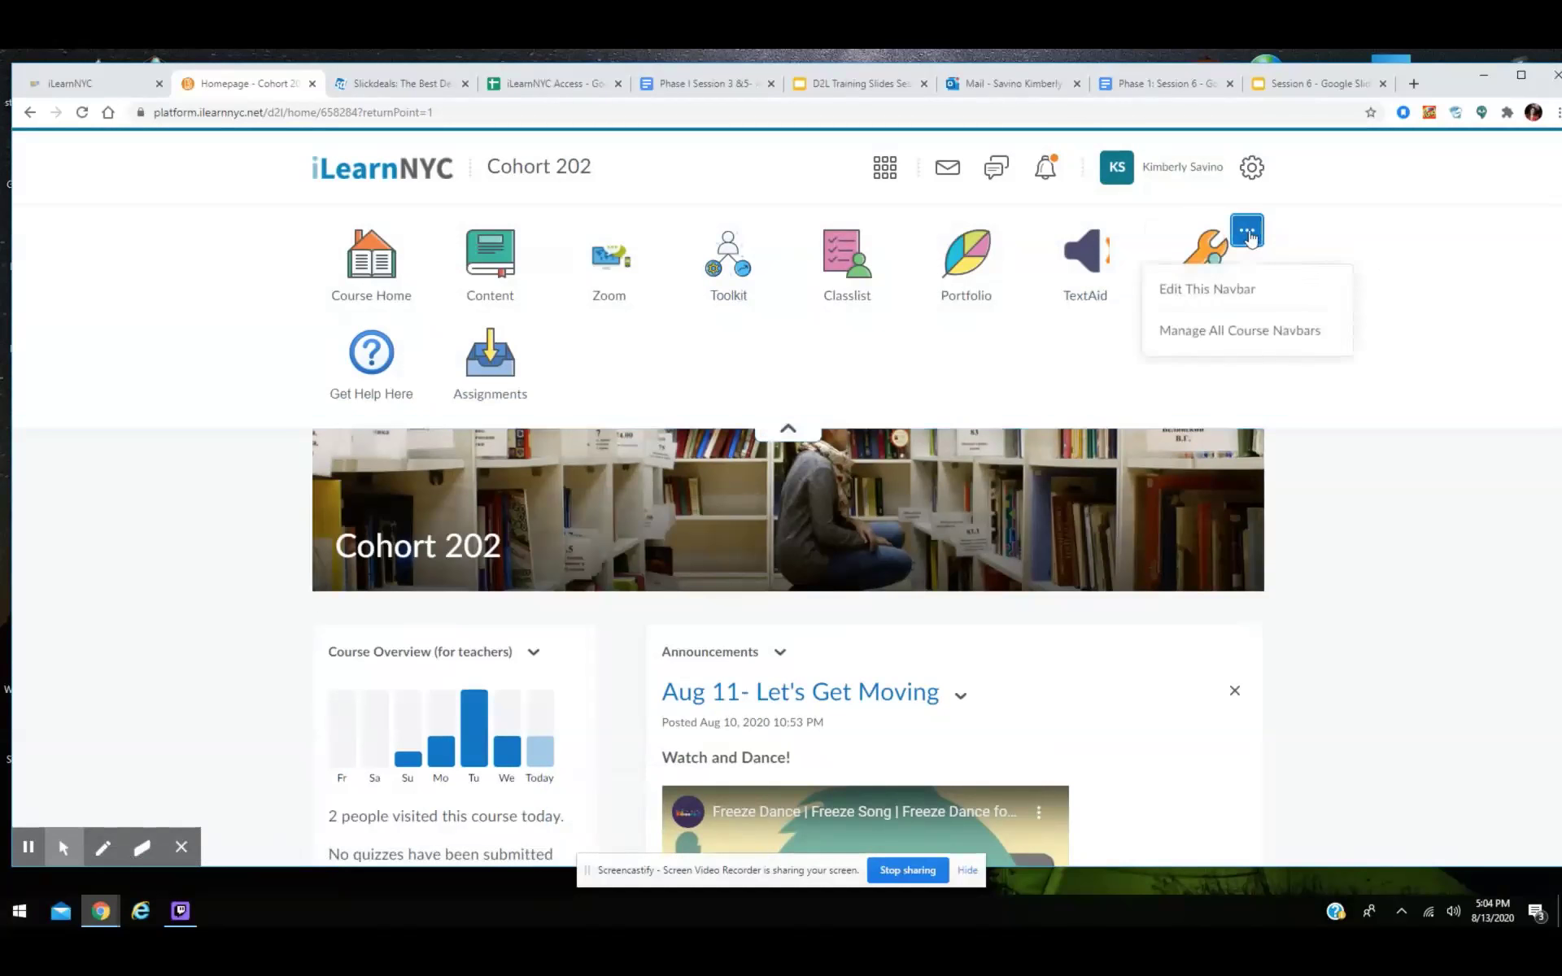
{"action": "left_click", "coordinate": [1263, 299]}
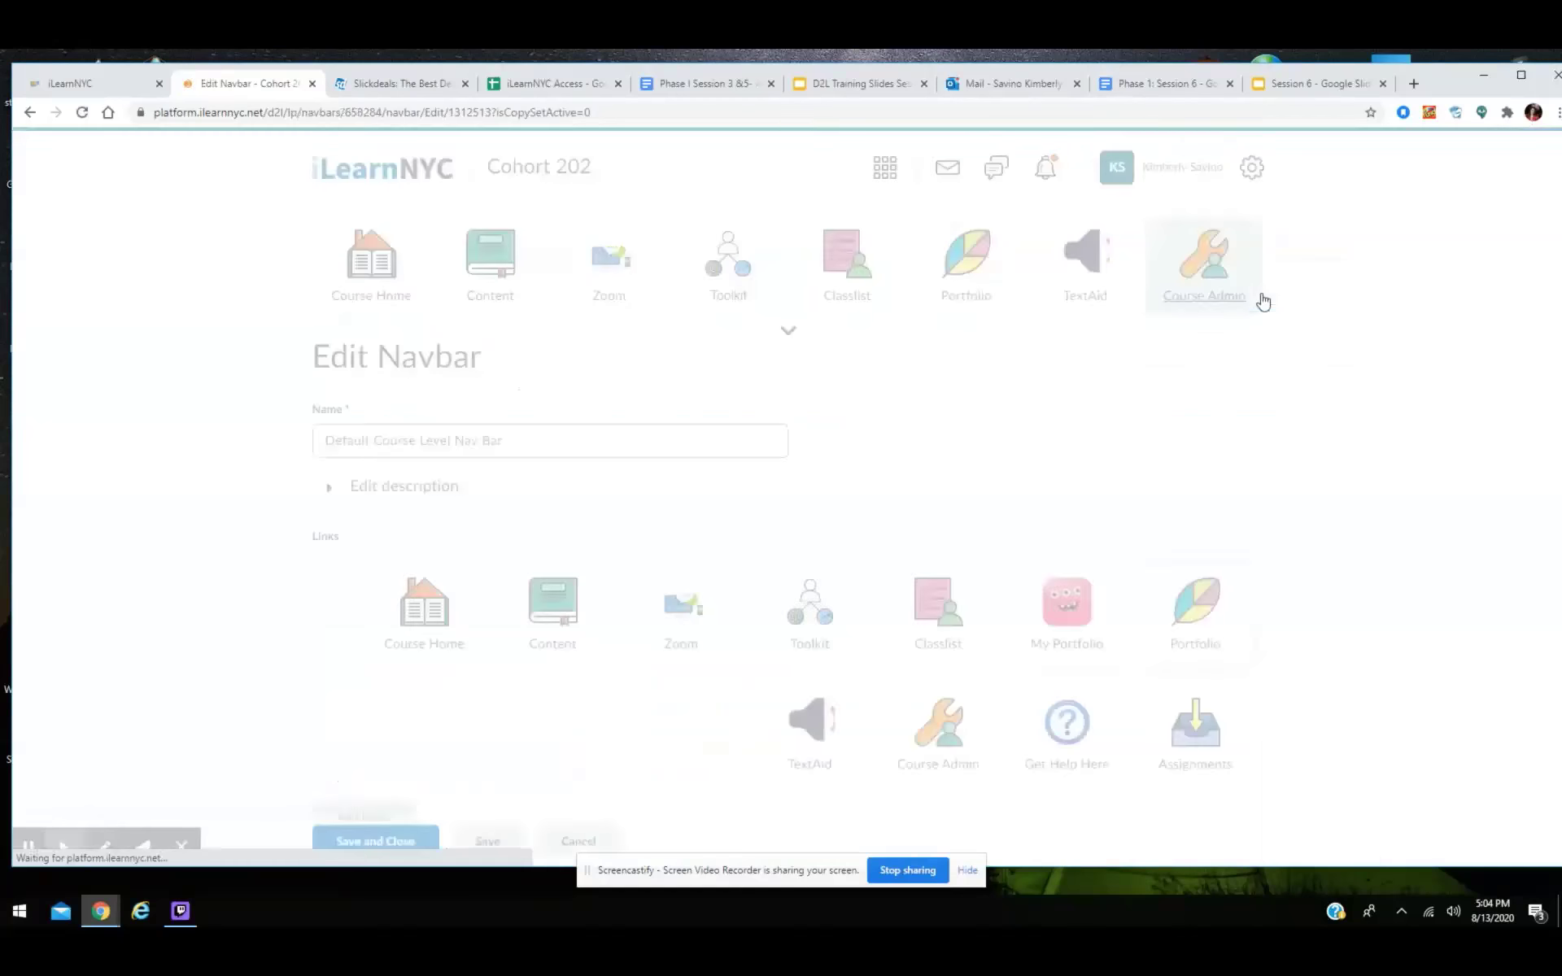
{"action": "scroll", "coordinate": [1139, 342], "scroll_direction": "down", "scroll_amount": 3}
{"action": "scroll", "coordinate": [785, 245], "scroll_direction": "down", "scroll_amount": 1}
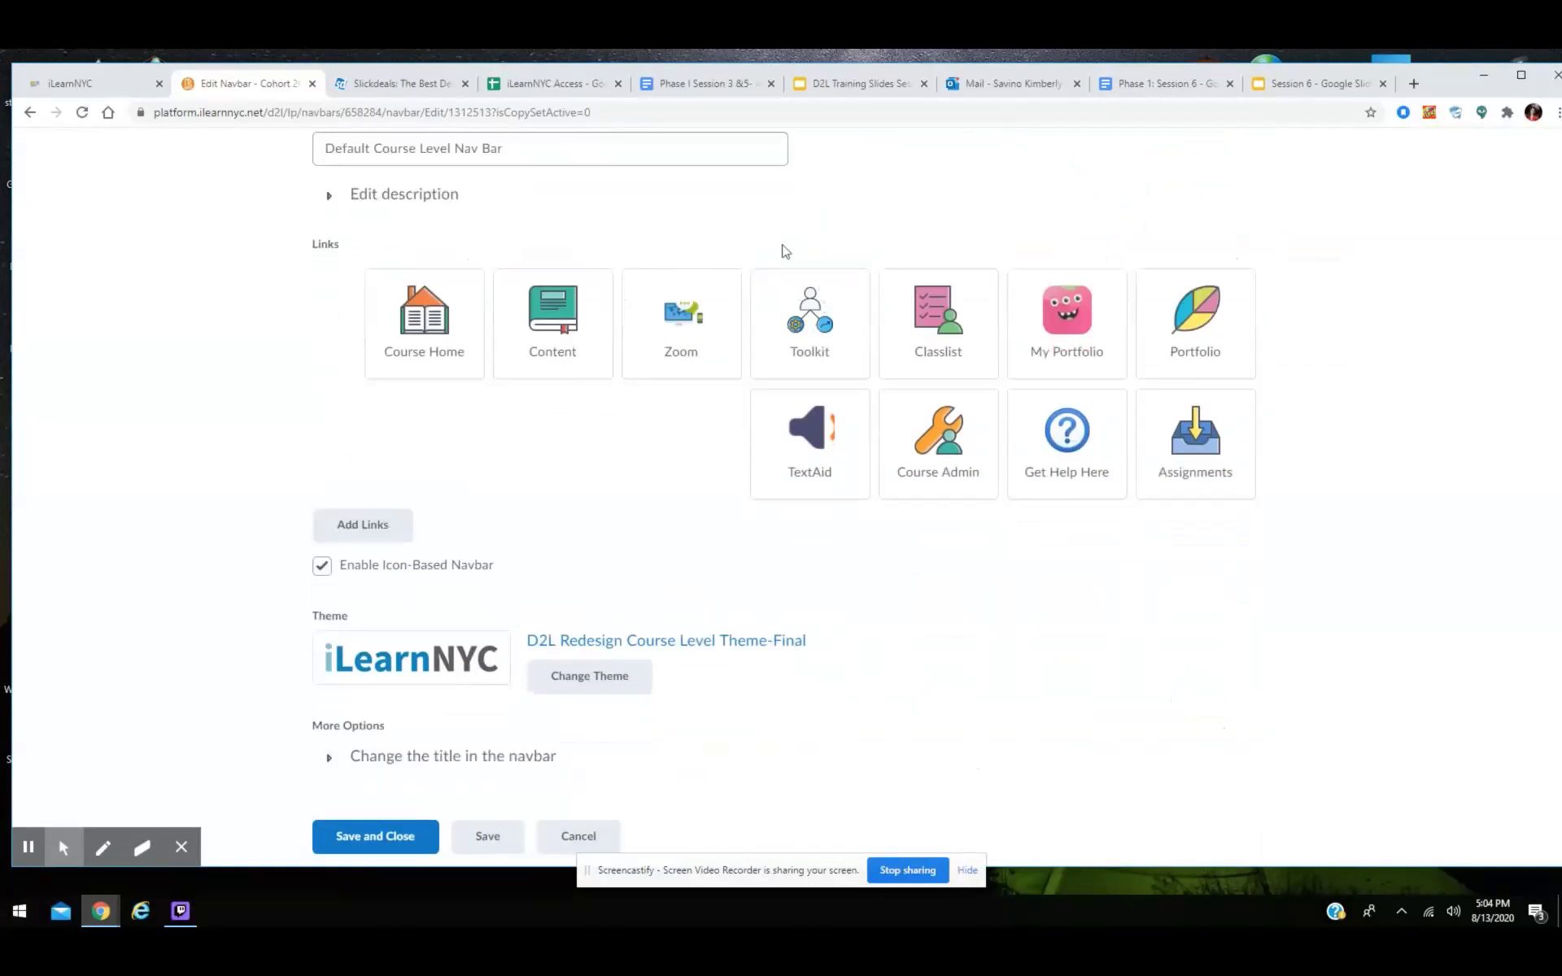
{"action": "left_click", "coordinate": [378, 529]}
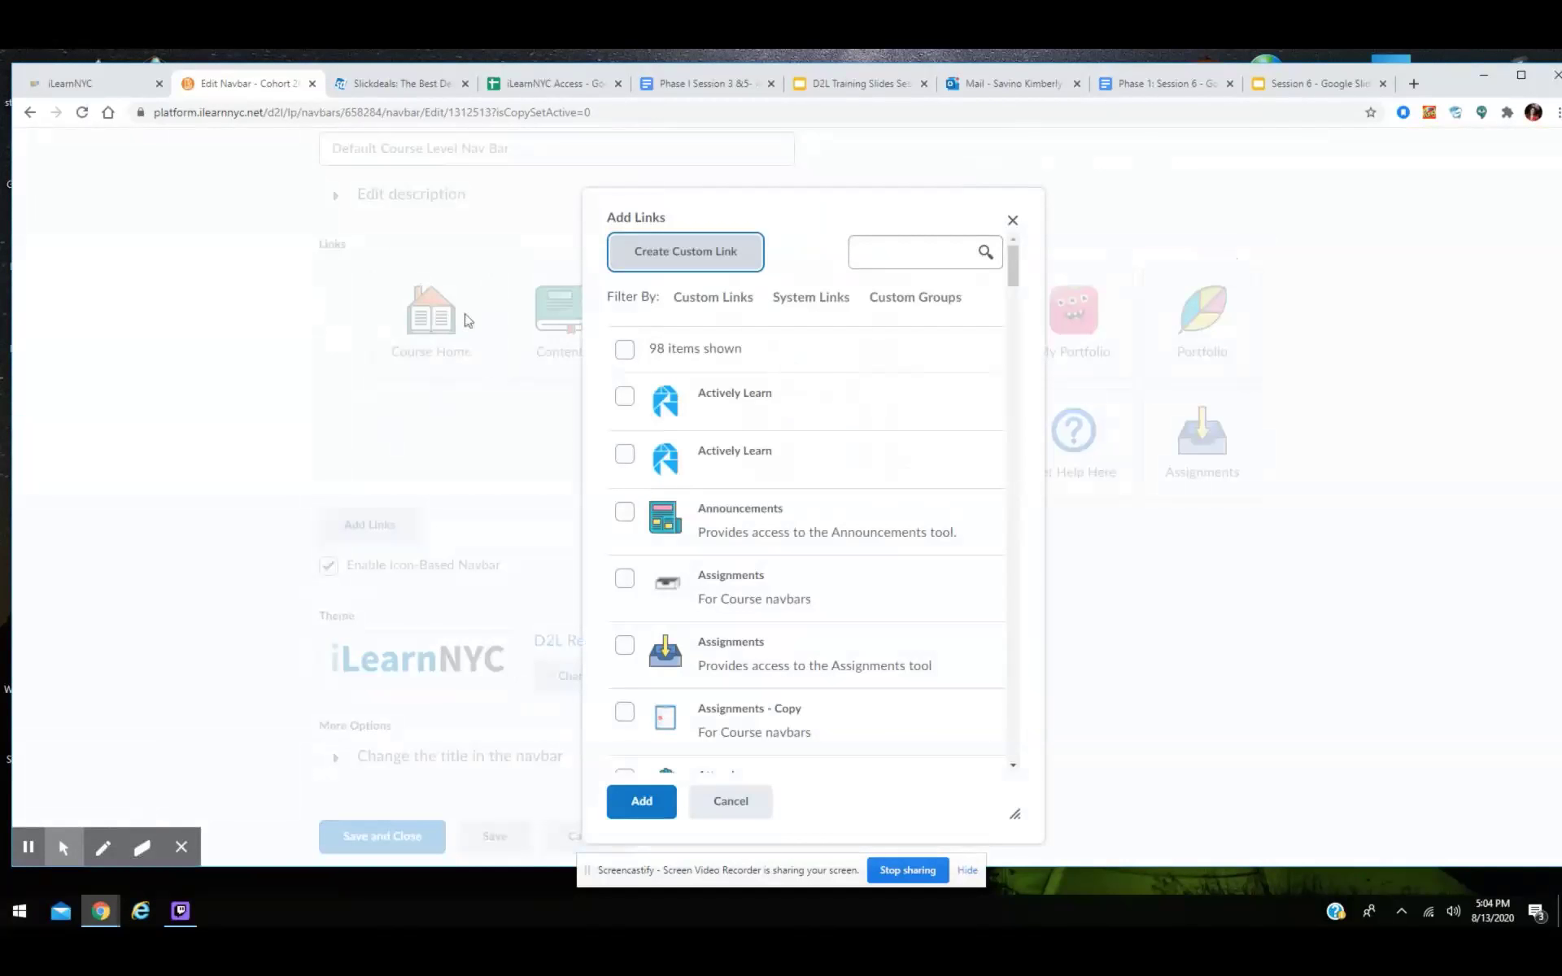
{"action": "left_click", "coordinate": [716, 258]}
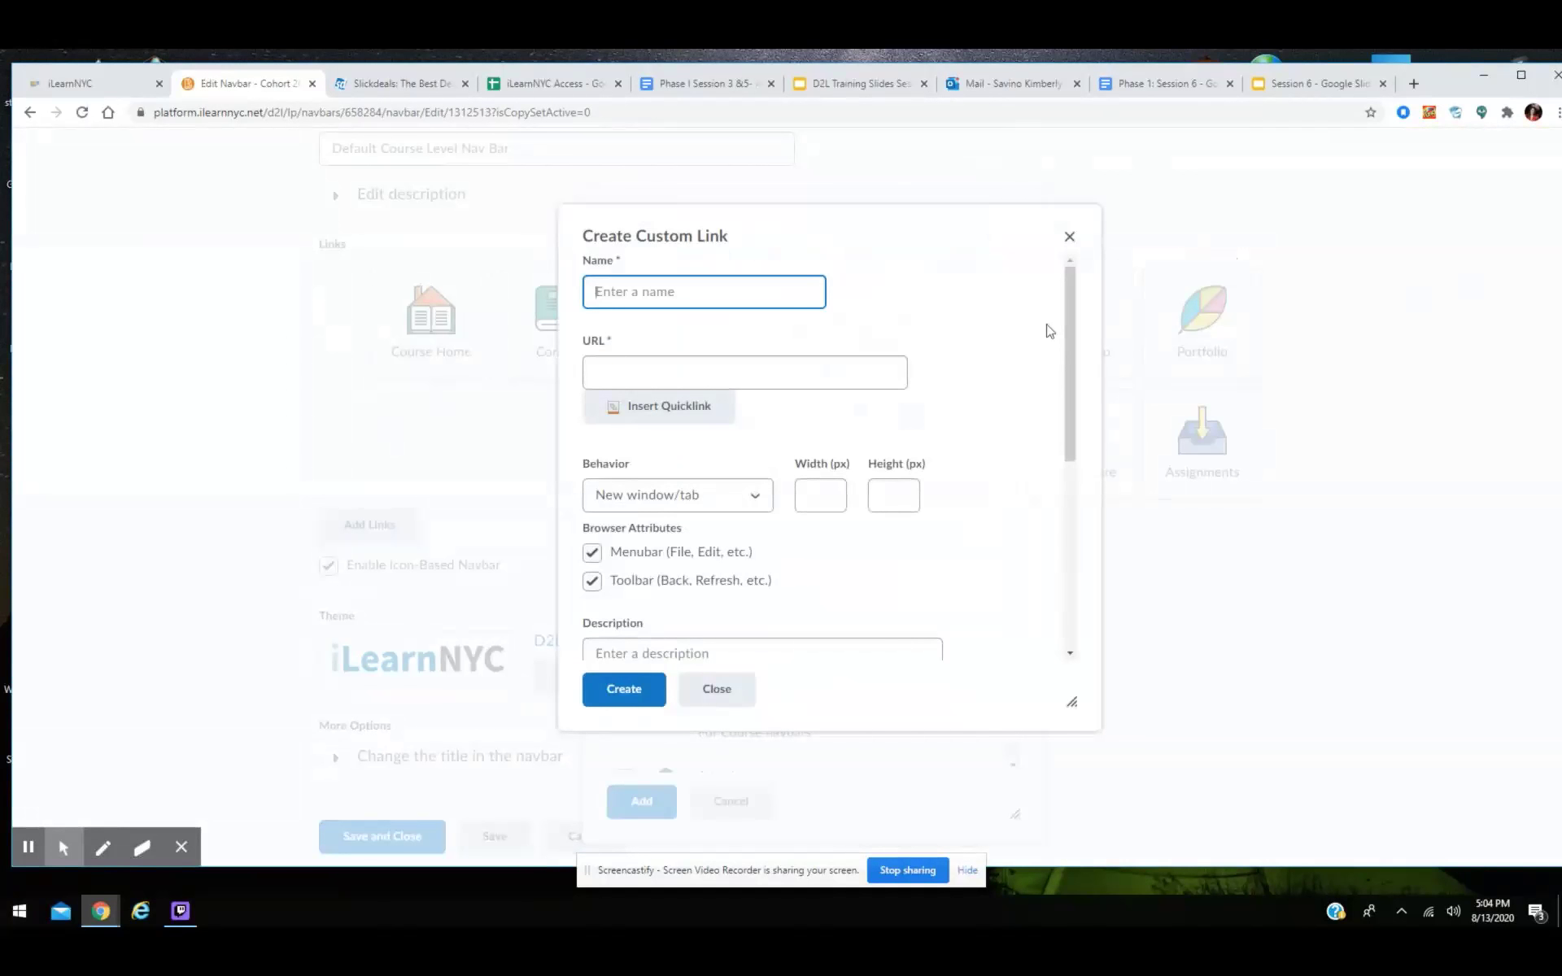
{"action": "type", "text": "Brainpop"}
{"action": "left_click", "coordinate": [720, 359]}
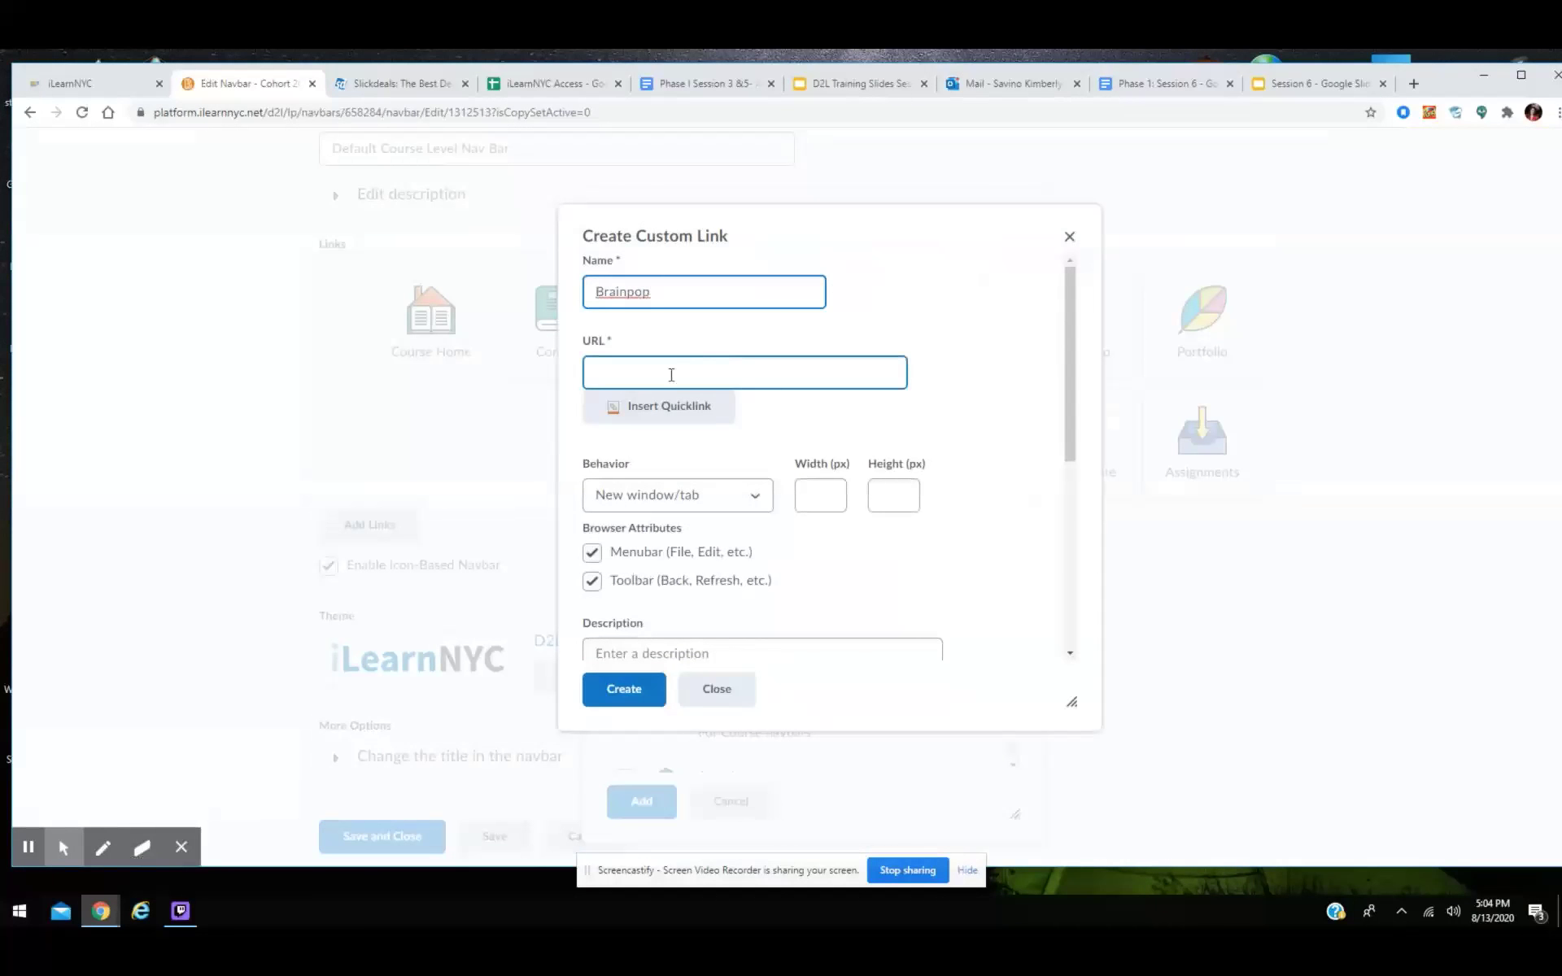
{"action": "left_click", "coordinate": [793, 301]}
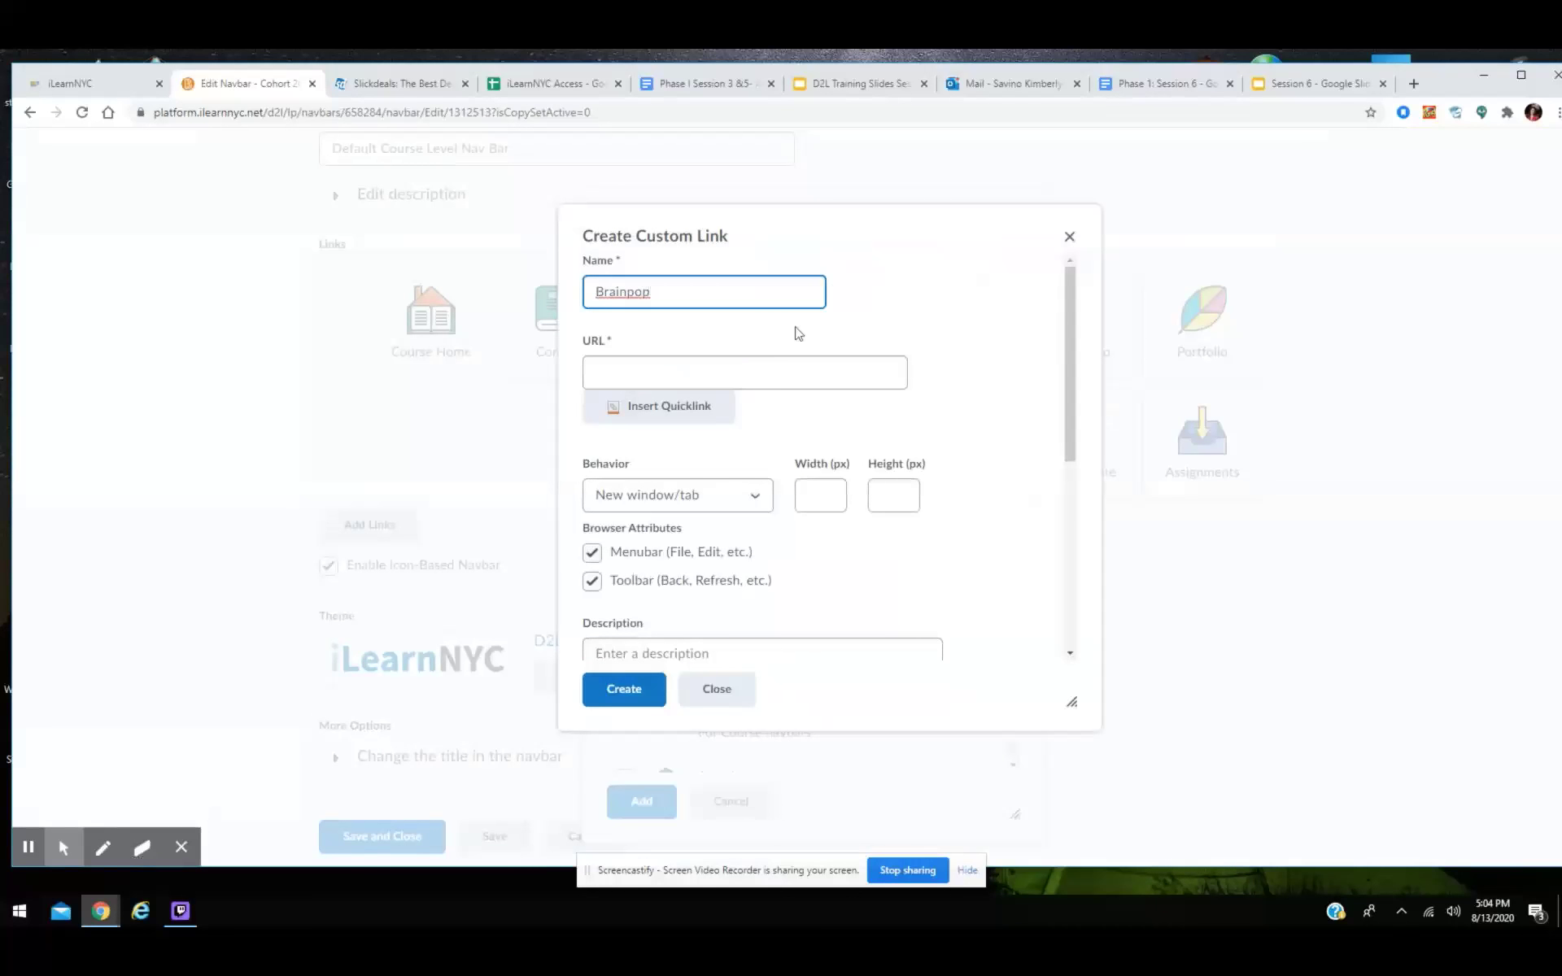
Search the web for brainpop in a new browser tab and open the BrainPOP website.
{"action": "left_click", "coordinate": [1415, 83]}
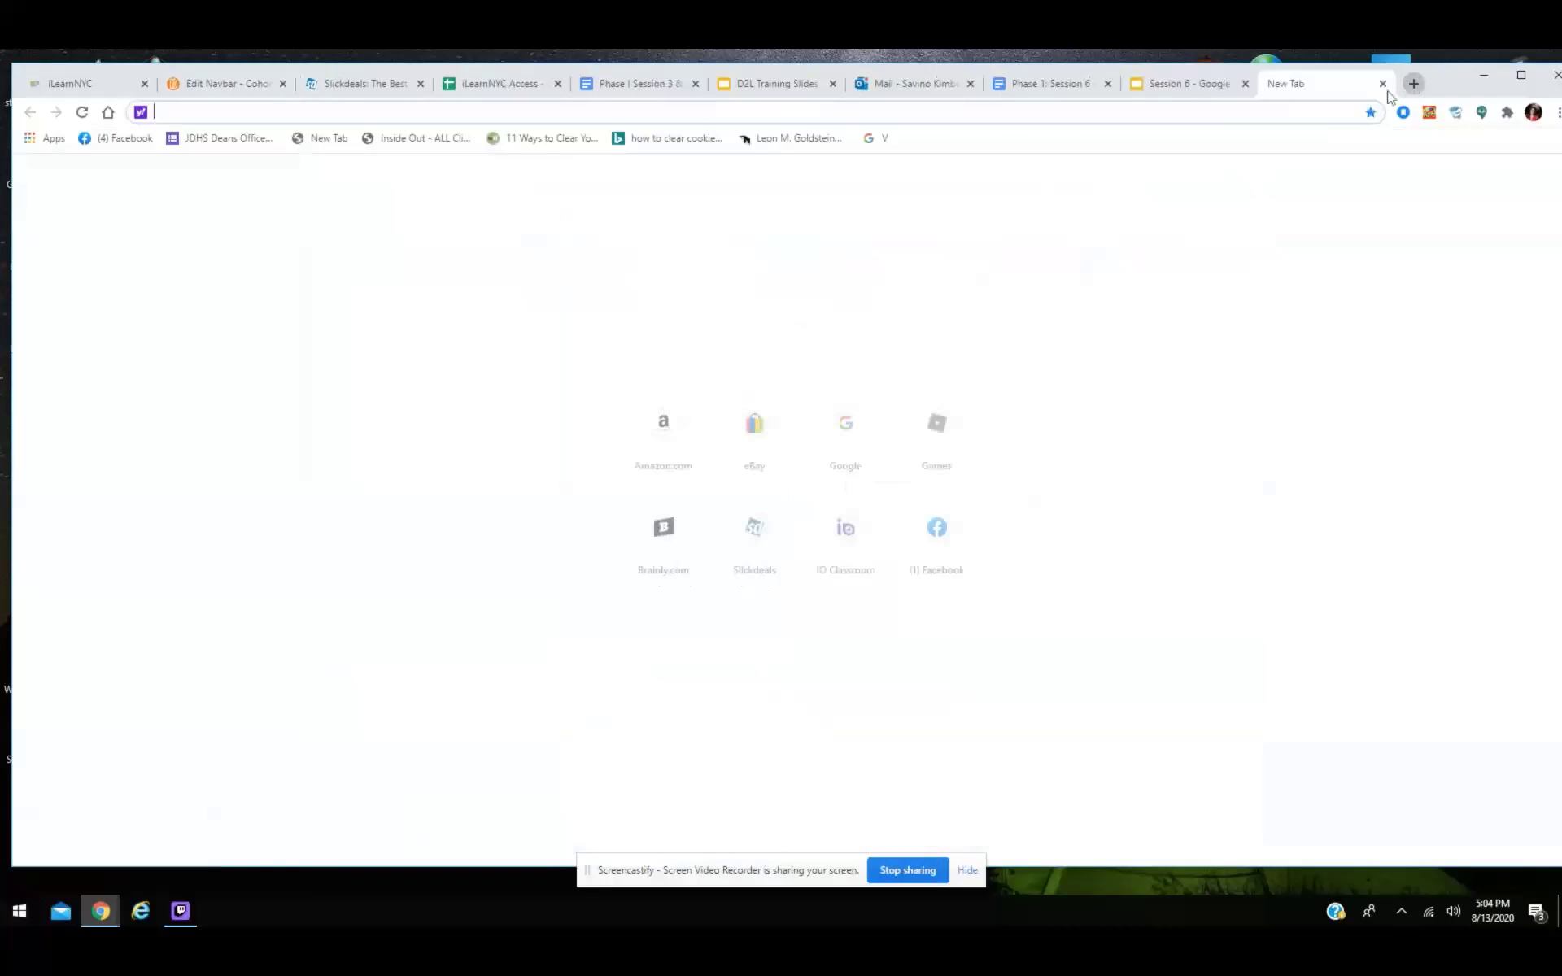
{"action": "type", "text": "brainpop"}
{"action": "key", "text": "Return"}
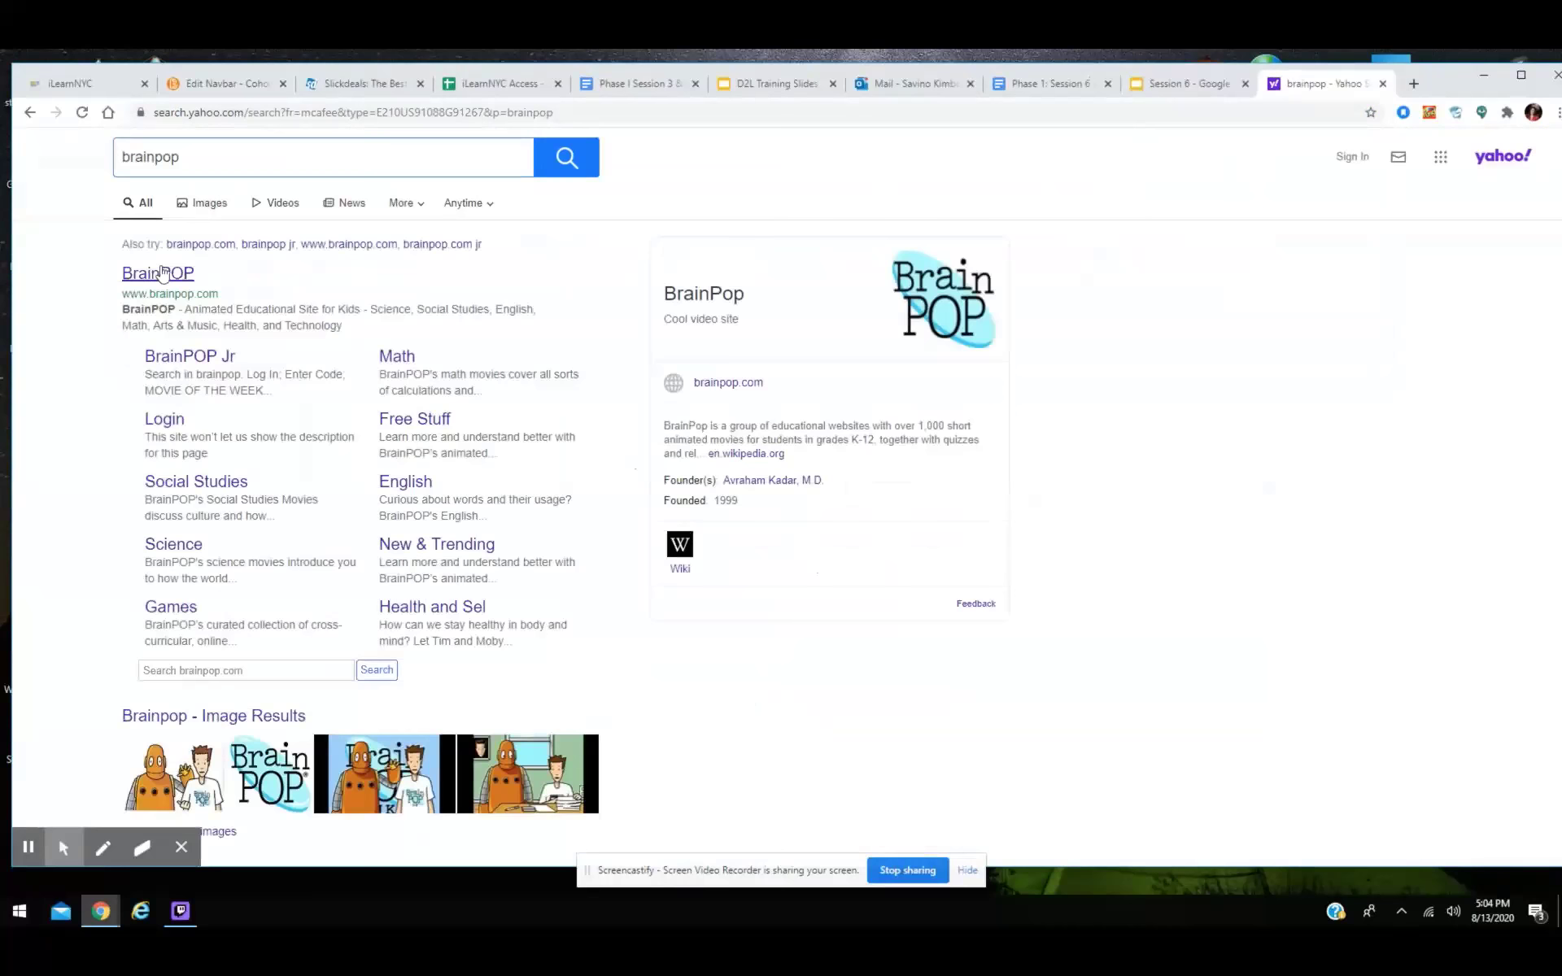
{"action": "left_click", "coordinate": [158, 272]}
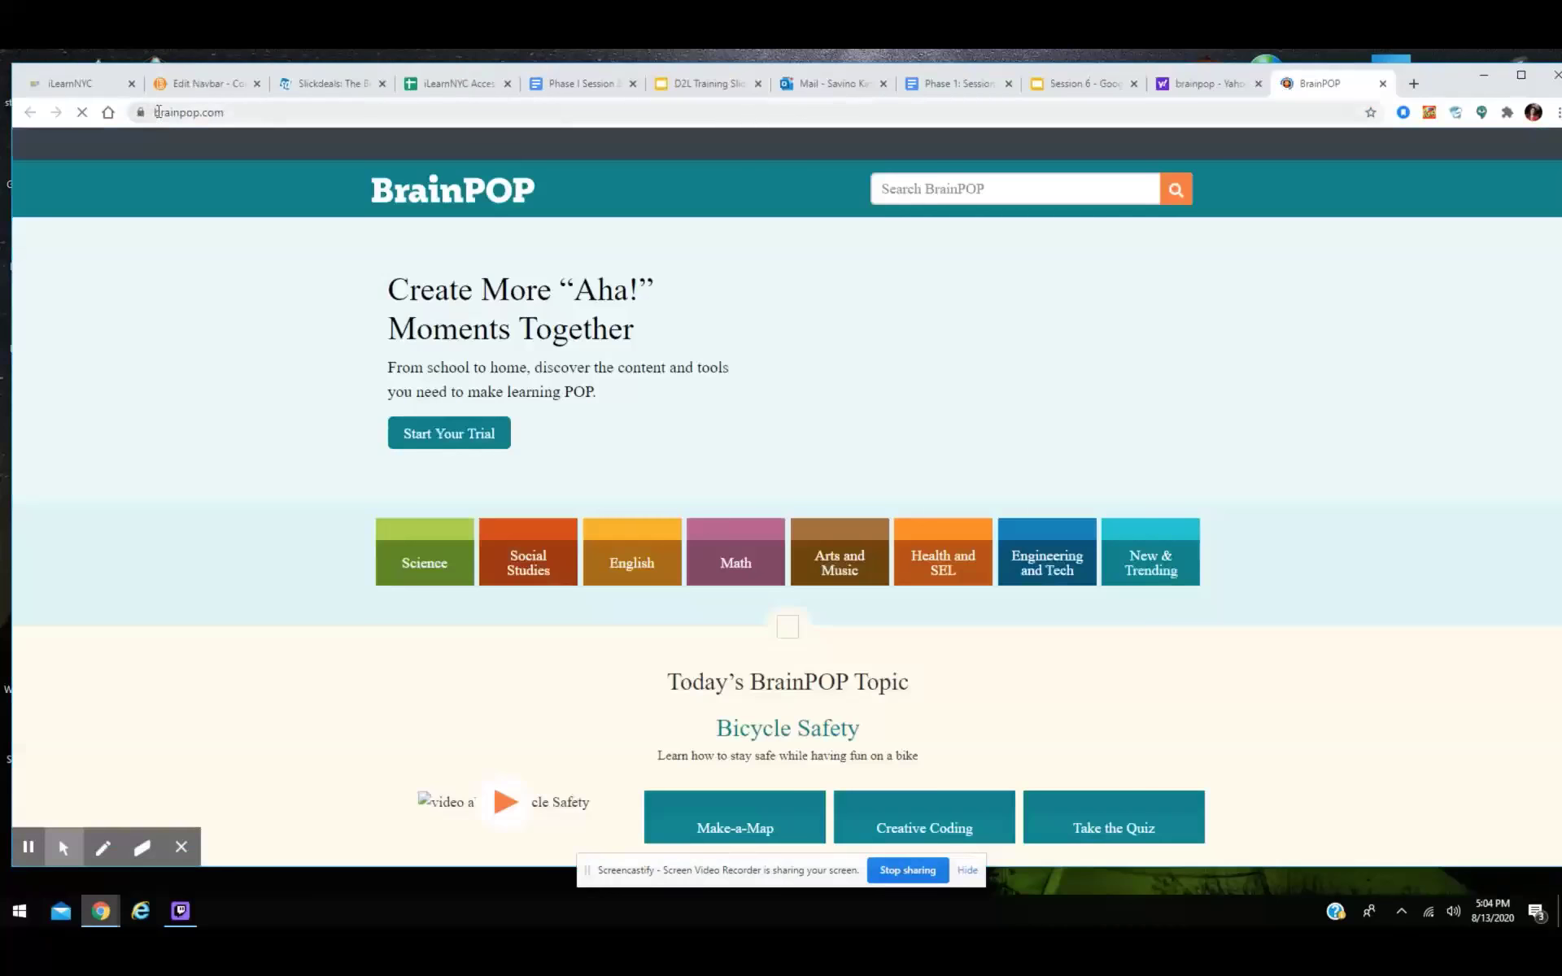
{"action": "left_click_drag", "start_coordinate": [154, 114], "coordinate": [222, 114]}
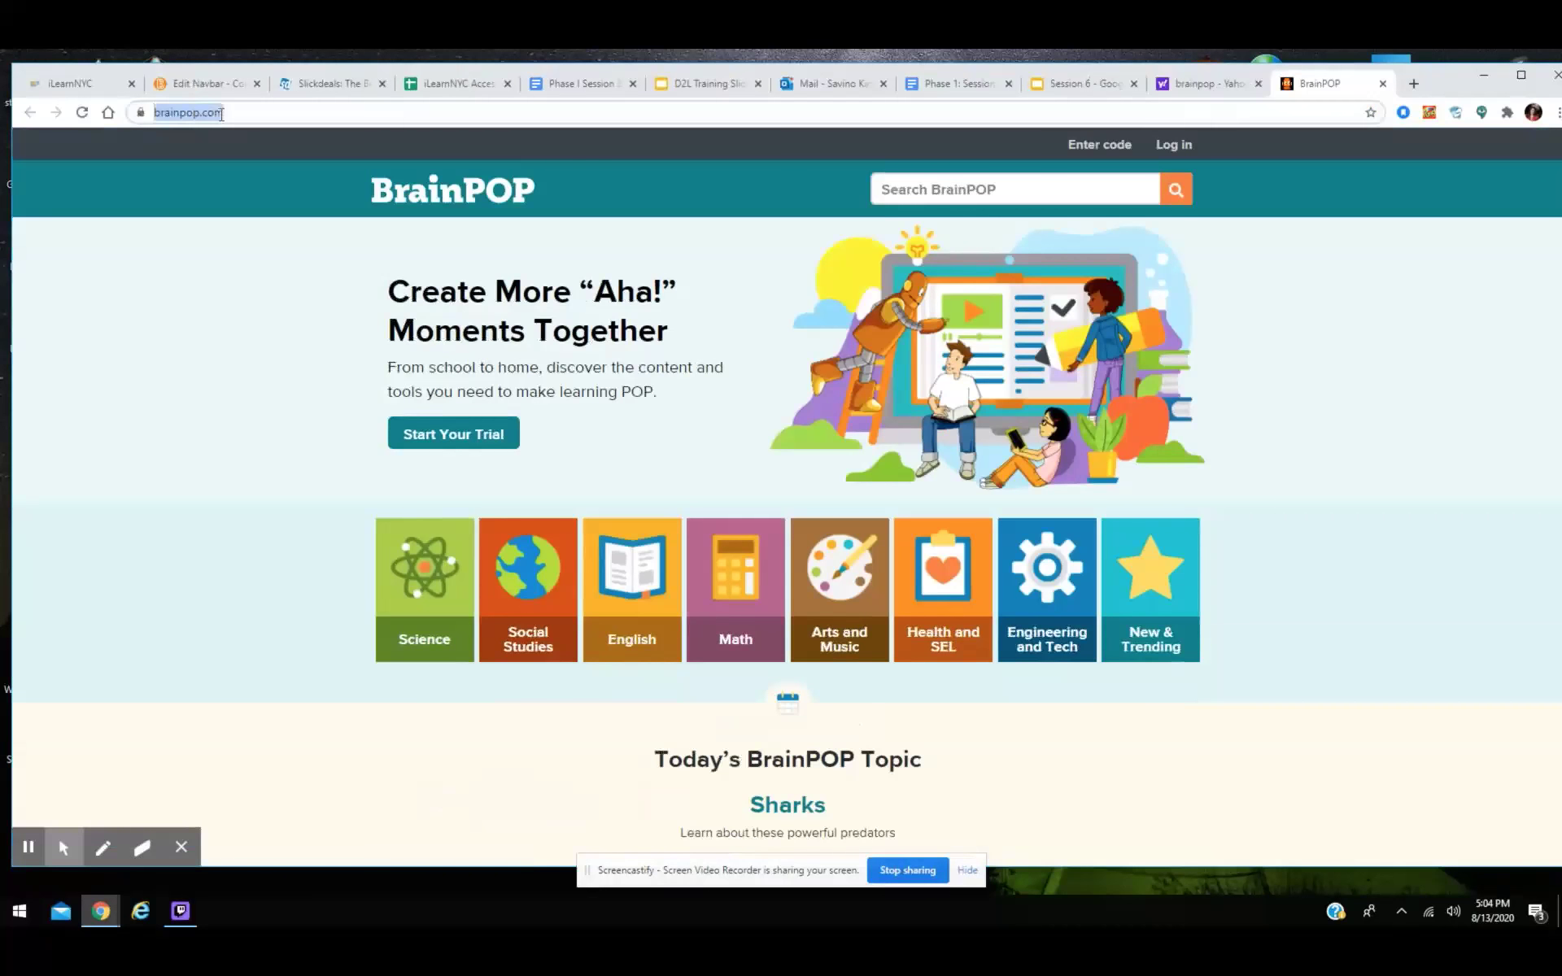
{"action": "right_click", "coordinate": [221, 118]}
{"action": "left_click", "coordinate": [254, 209]}
{"action": "left_click", "coordinate": [218, 89]}
{"action": "left_click", "coordinate": [598, 347]}
{"action": "right_click", "coordinate": [628, 372]}
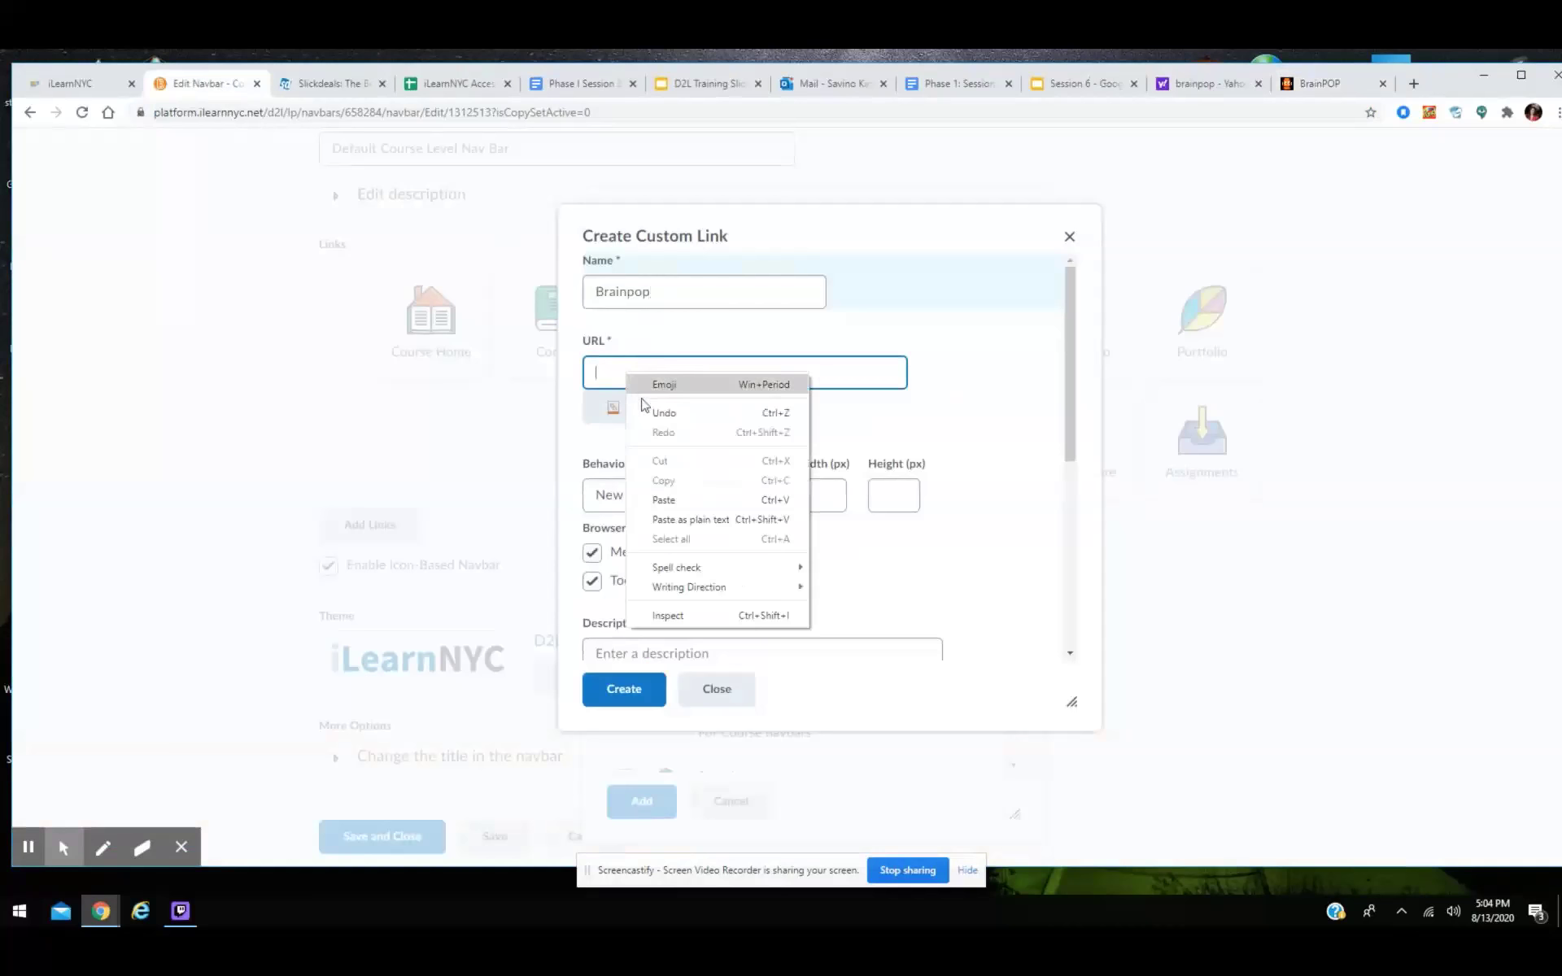
{"action": "left_click", "coordinate": [667, 499]}
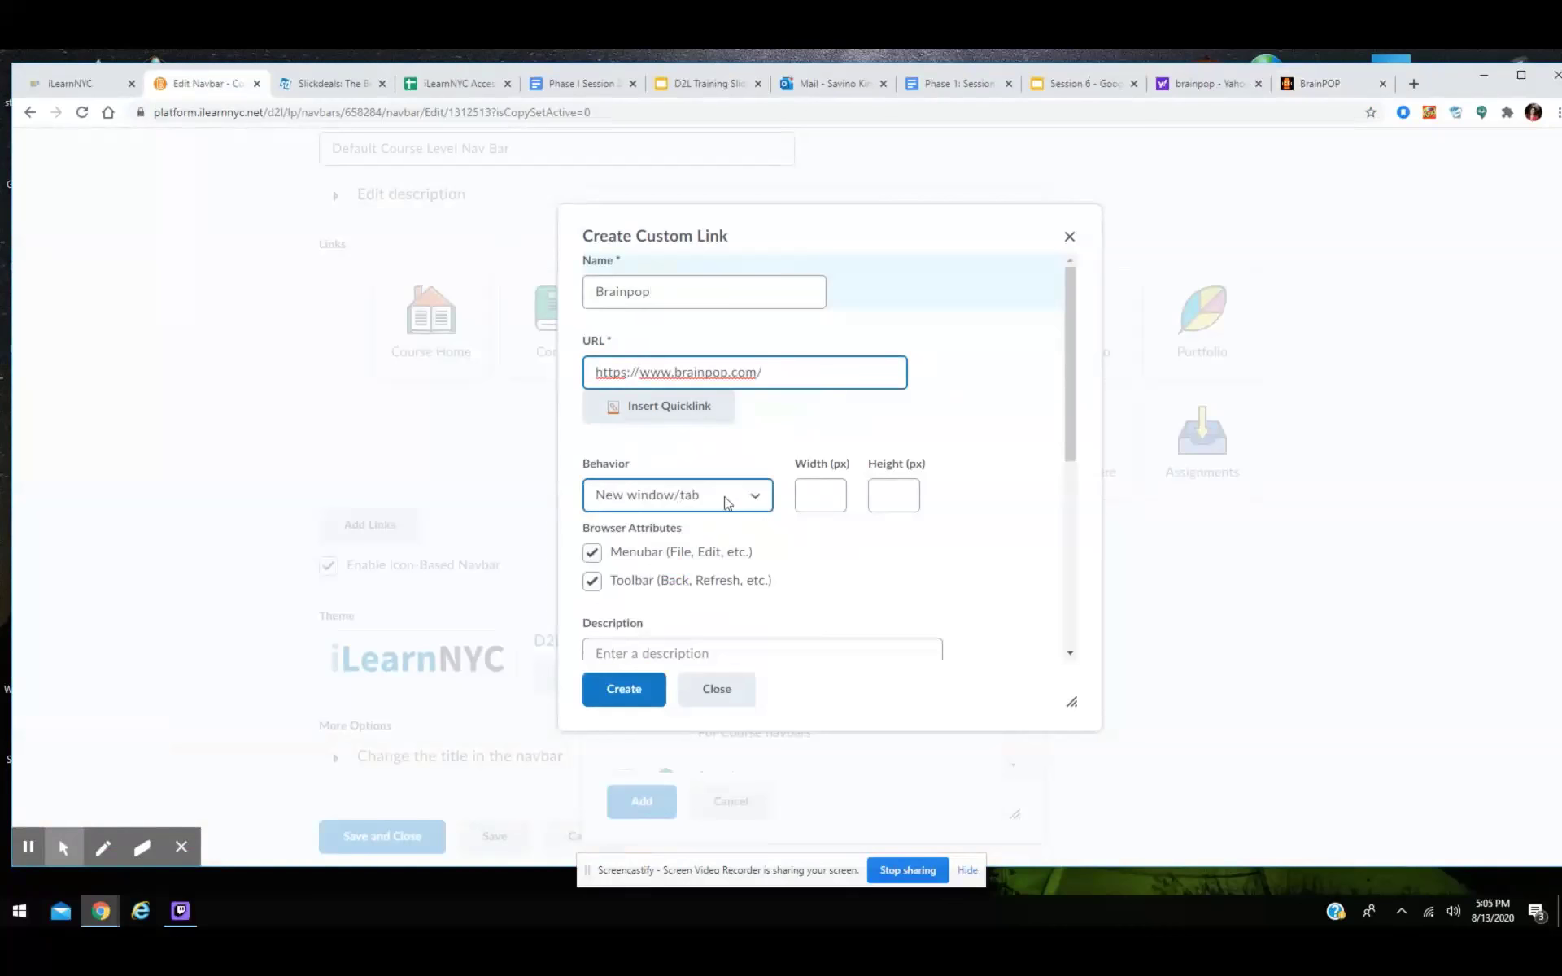
Enter Brainpop activities as the custom link's description.
{"action": "scroll", "coordinate": [781, 569], "scroll_direction": "down", "scroll_amount": 1}
{"action": "left_click", "coordinate": [776, 597]}
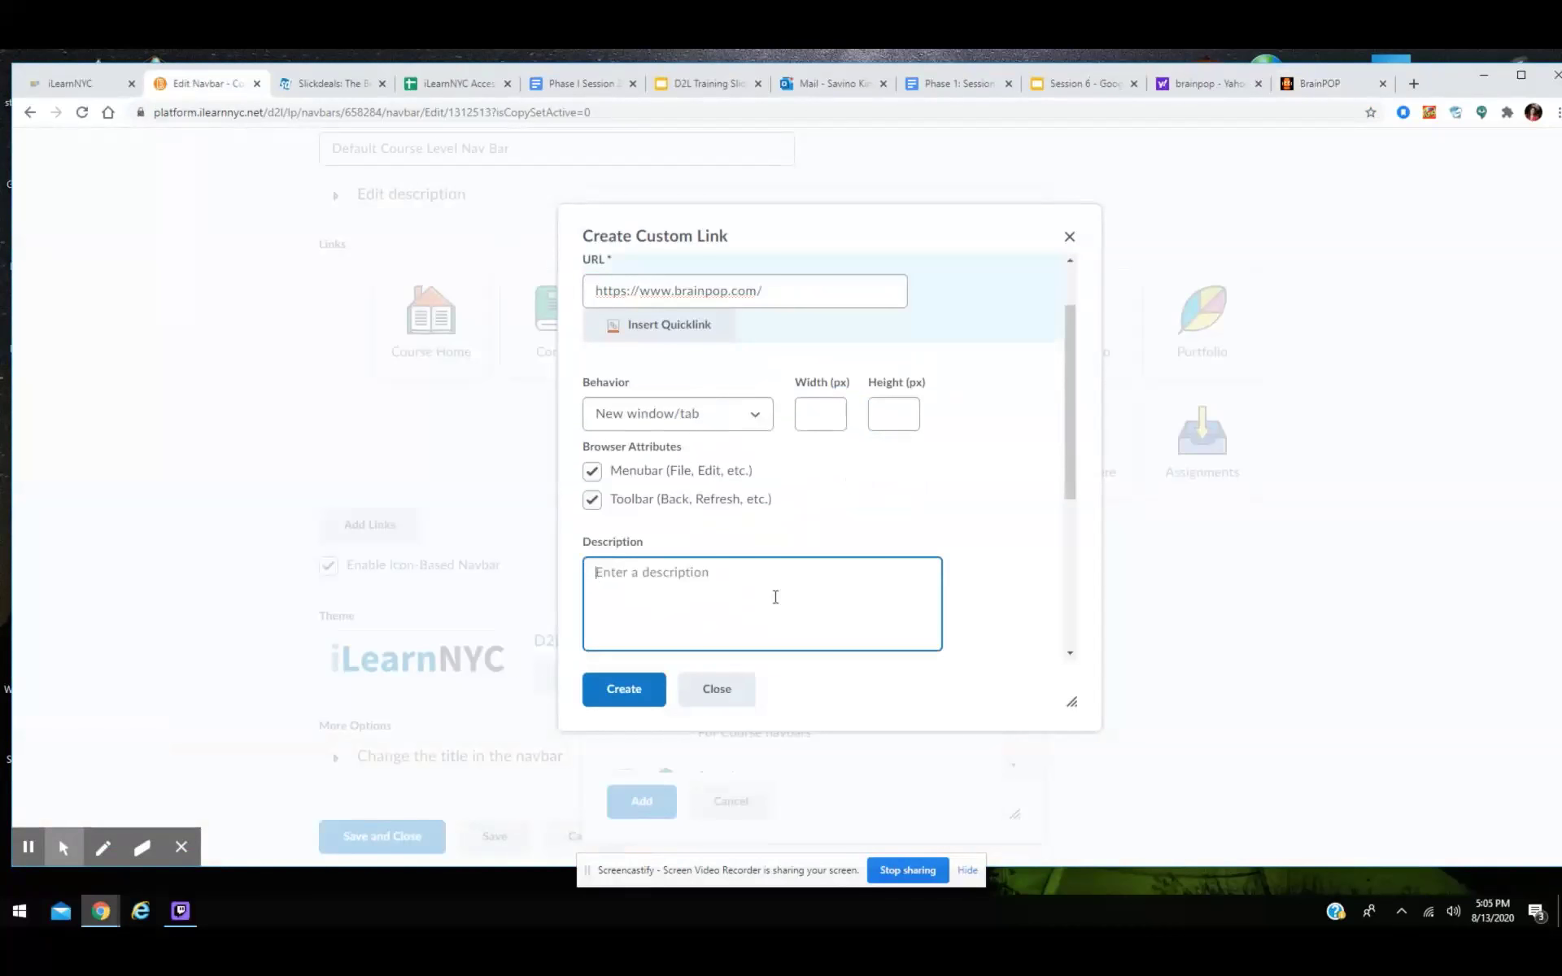
{"action": "type", "text": "Brainpop activities"}
{"action": "scroll", "coordinate": [857, 549], "scroll_direction": "down", "scroll_amount": 3}
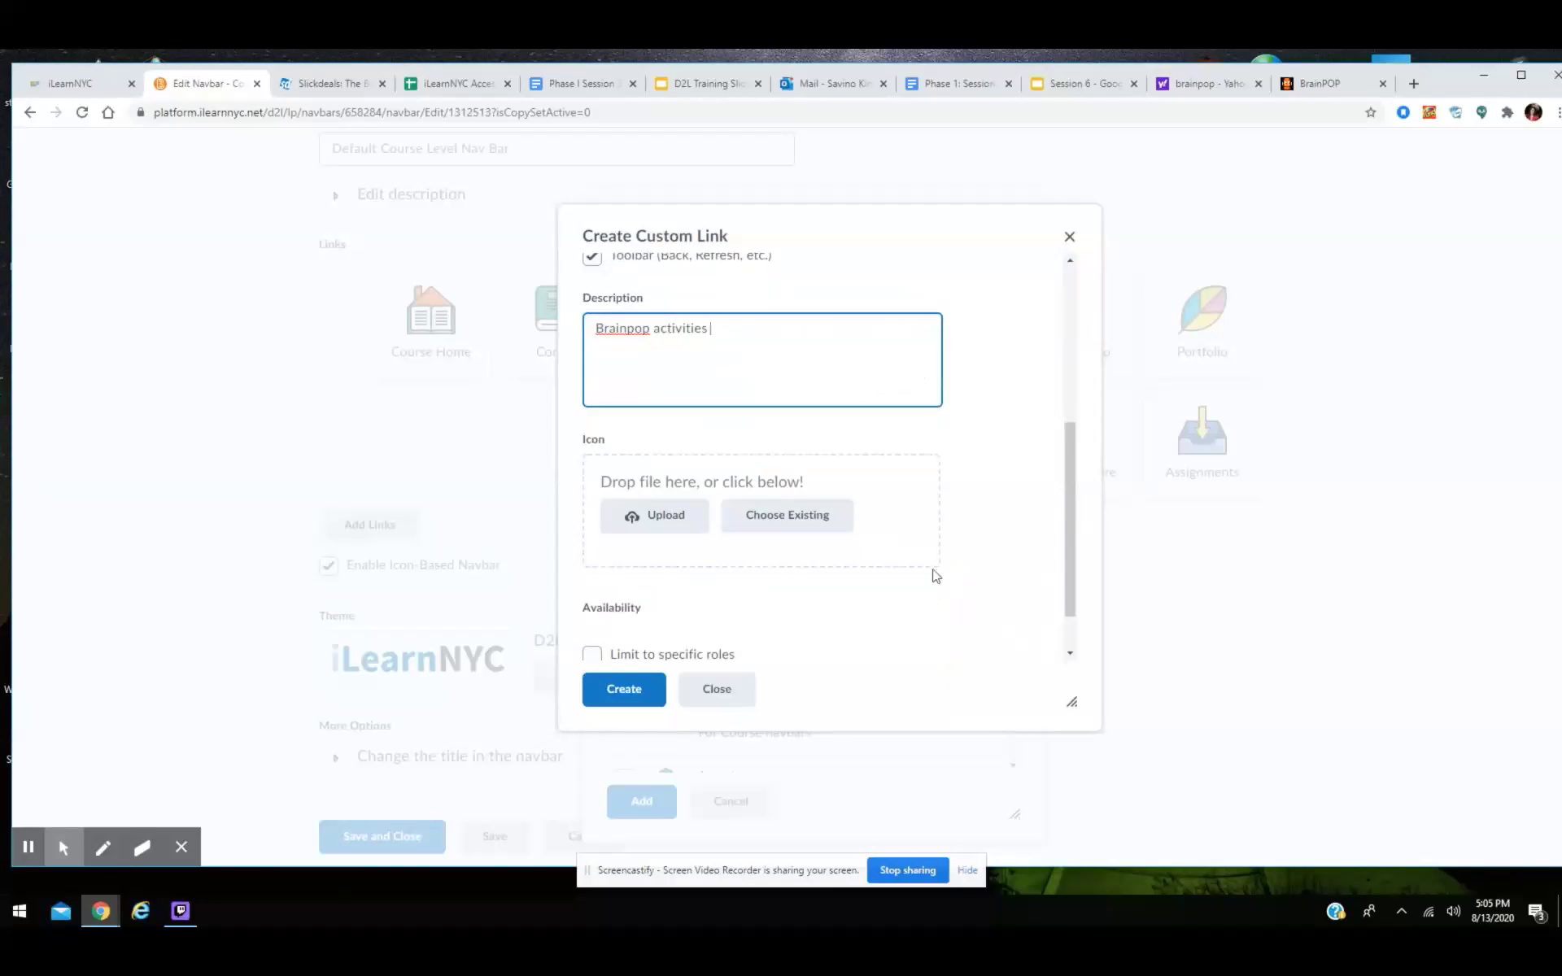
Save the orange robot image from BrainPOP's Free Stuff page to the Pictures folder as access_page_moby (3) in PNG format.
{"action": "left_click", "coordinate": [1347, 84]}
{"action": "scroll", "coordinate": [1507, 199], "scroll_direction": "down", "scroll_amount": 3}
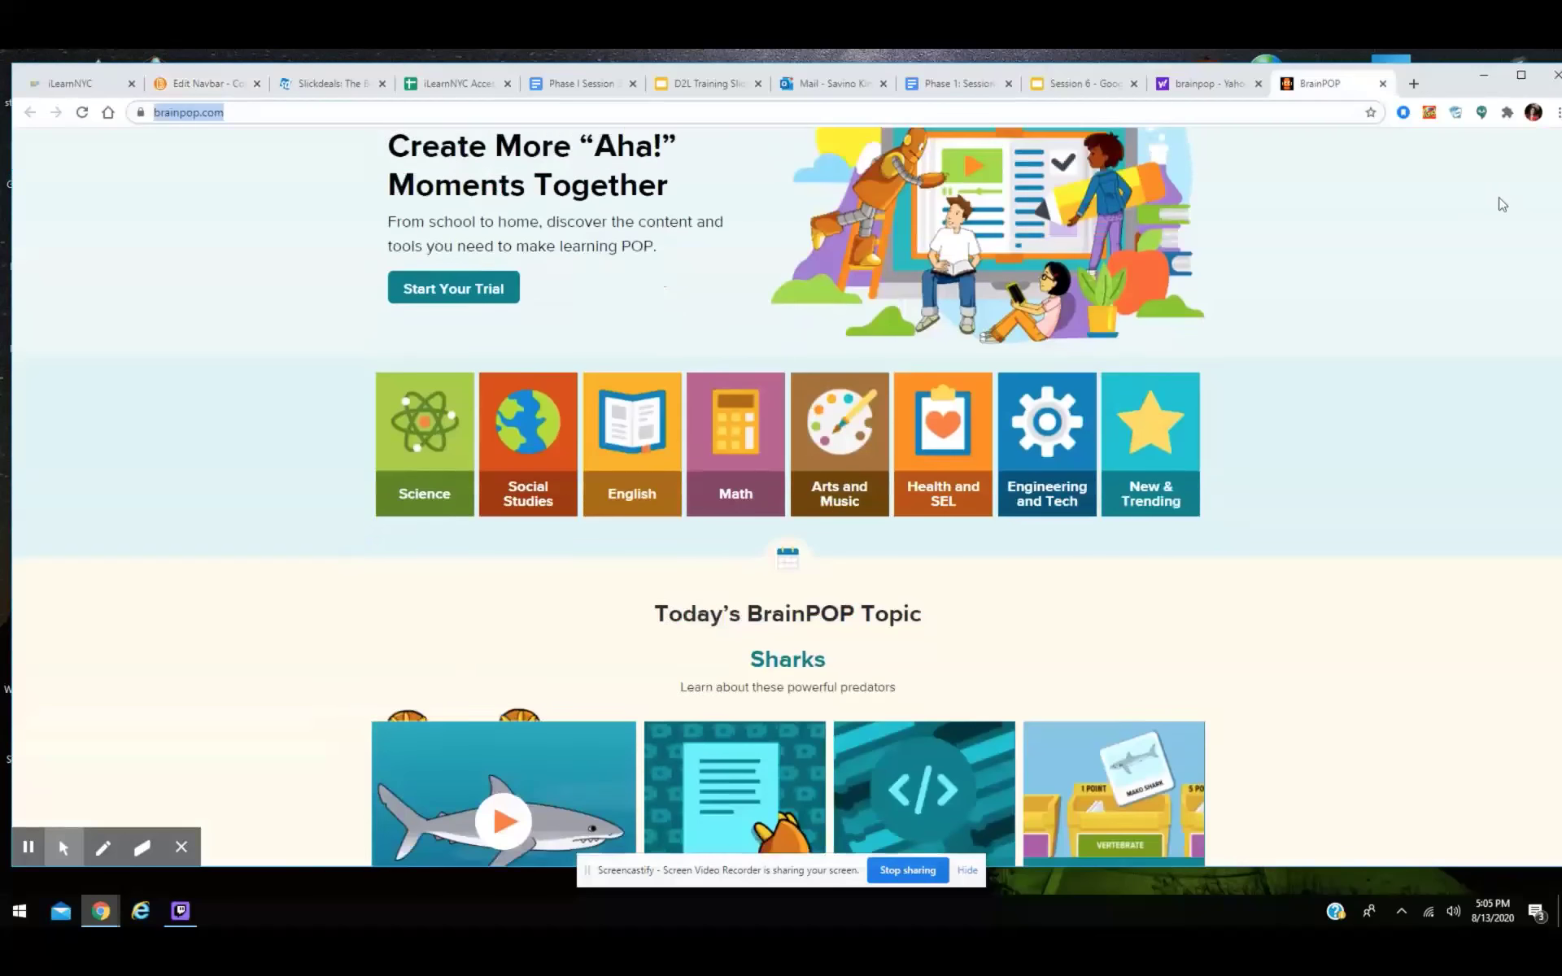
{"action": "scroll", "coordinate": [1495, 220], "scroll_direction": "down", "scroll_amount": 15}
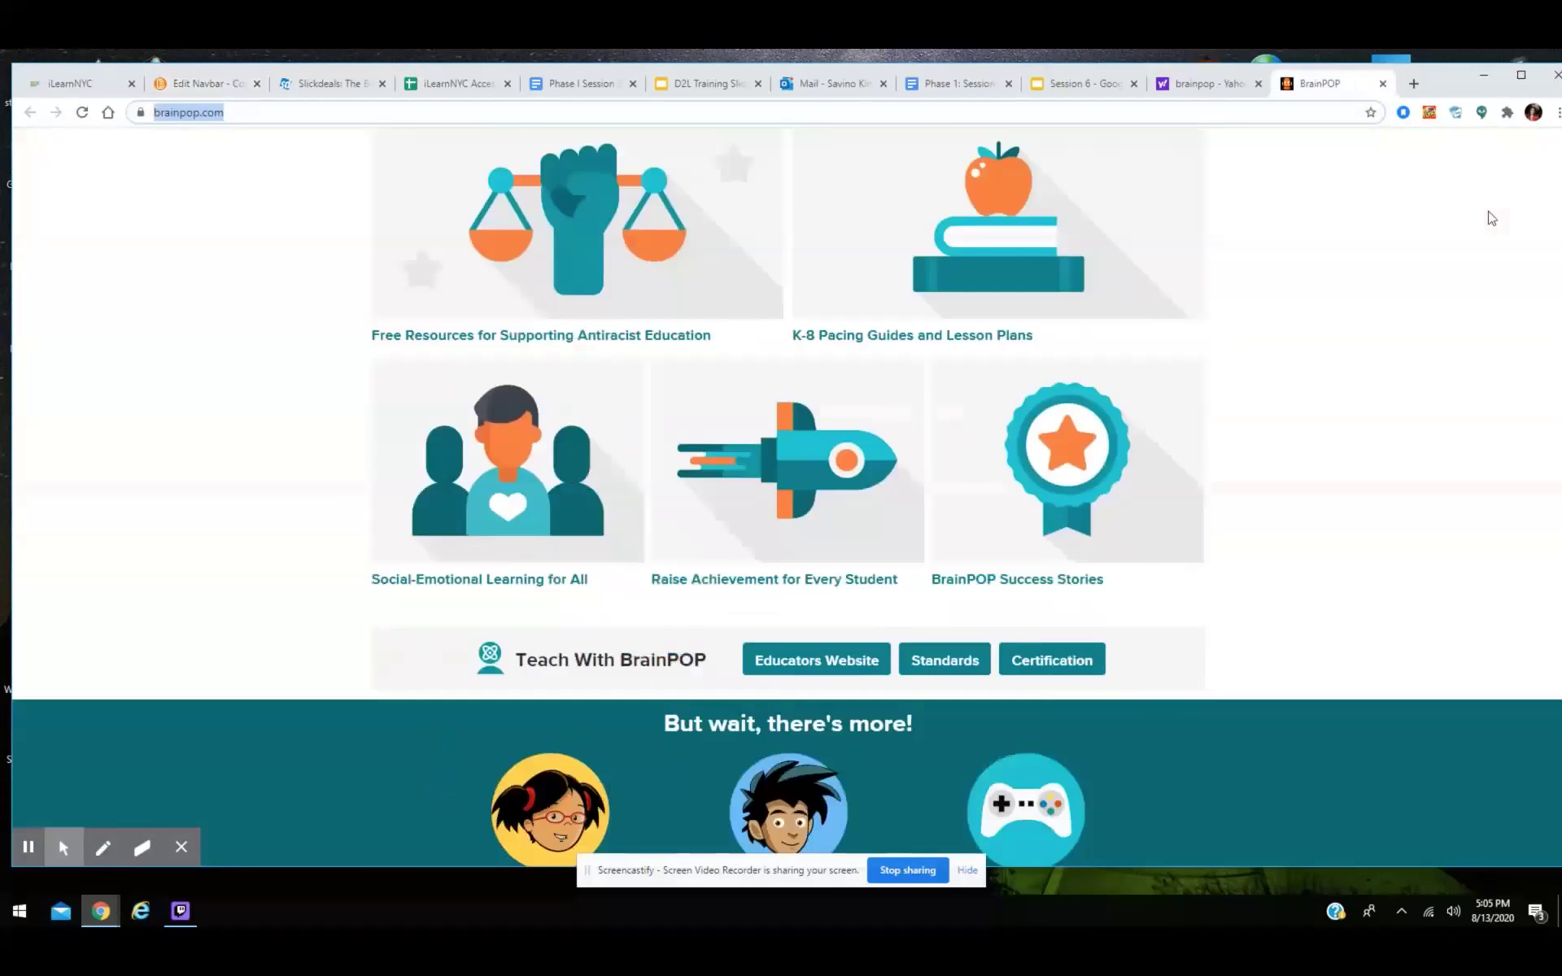
{"action": "scroll", "coordinate": [1468, 226], "scroll_direction": "down", "scroll_amount": 1}
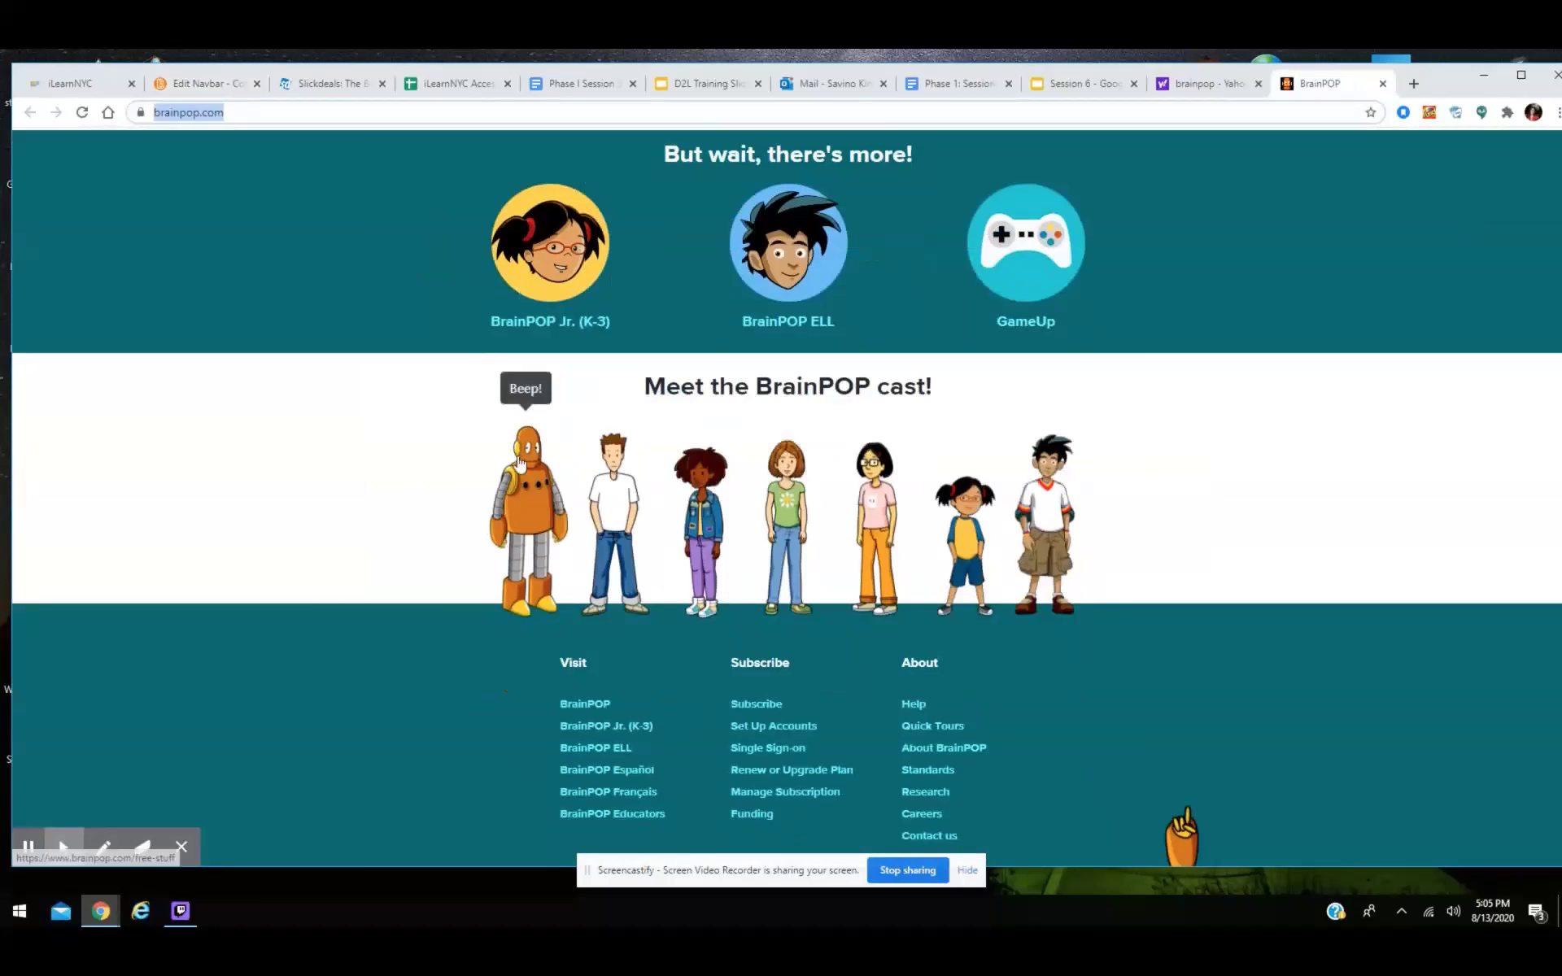
{"action": "left_click", "coordinate": [521, 461]}
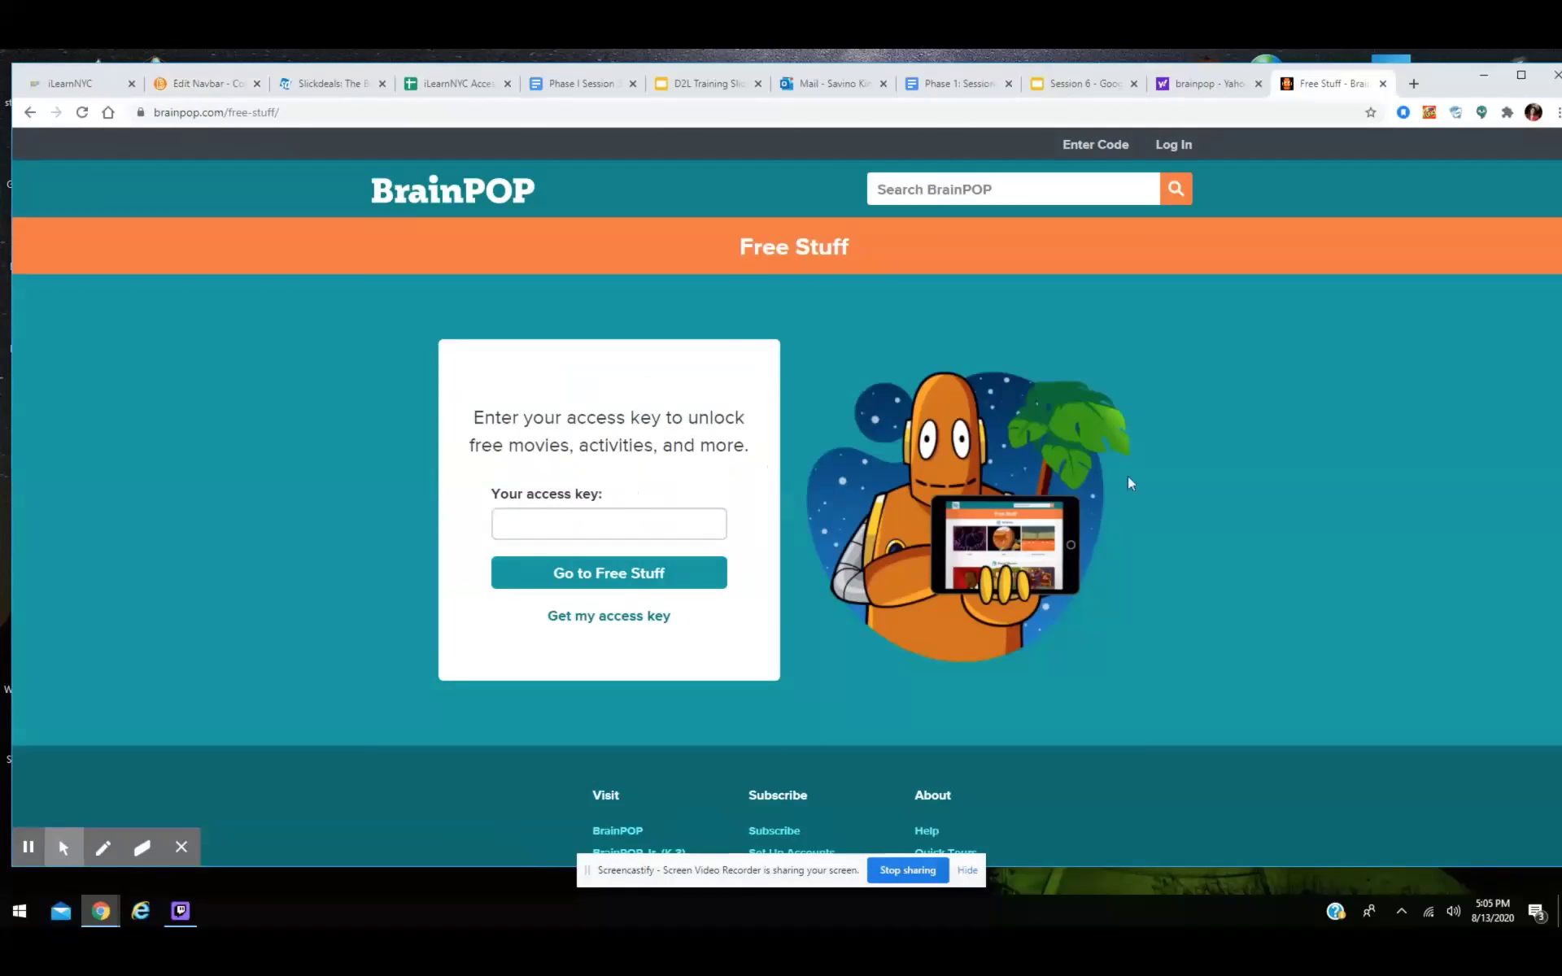
{"action": "right_click", "coordinate": [992, 467]}
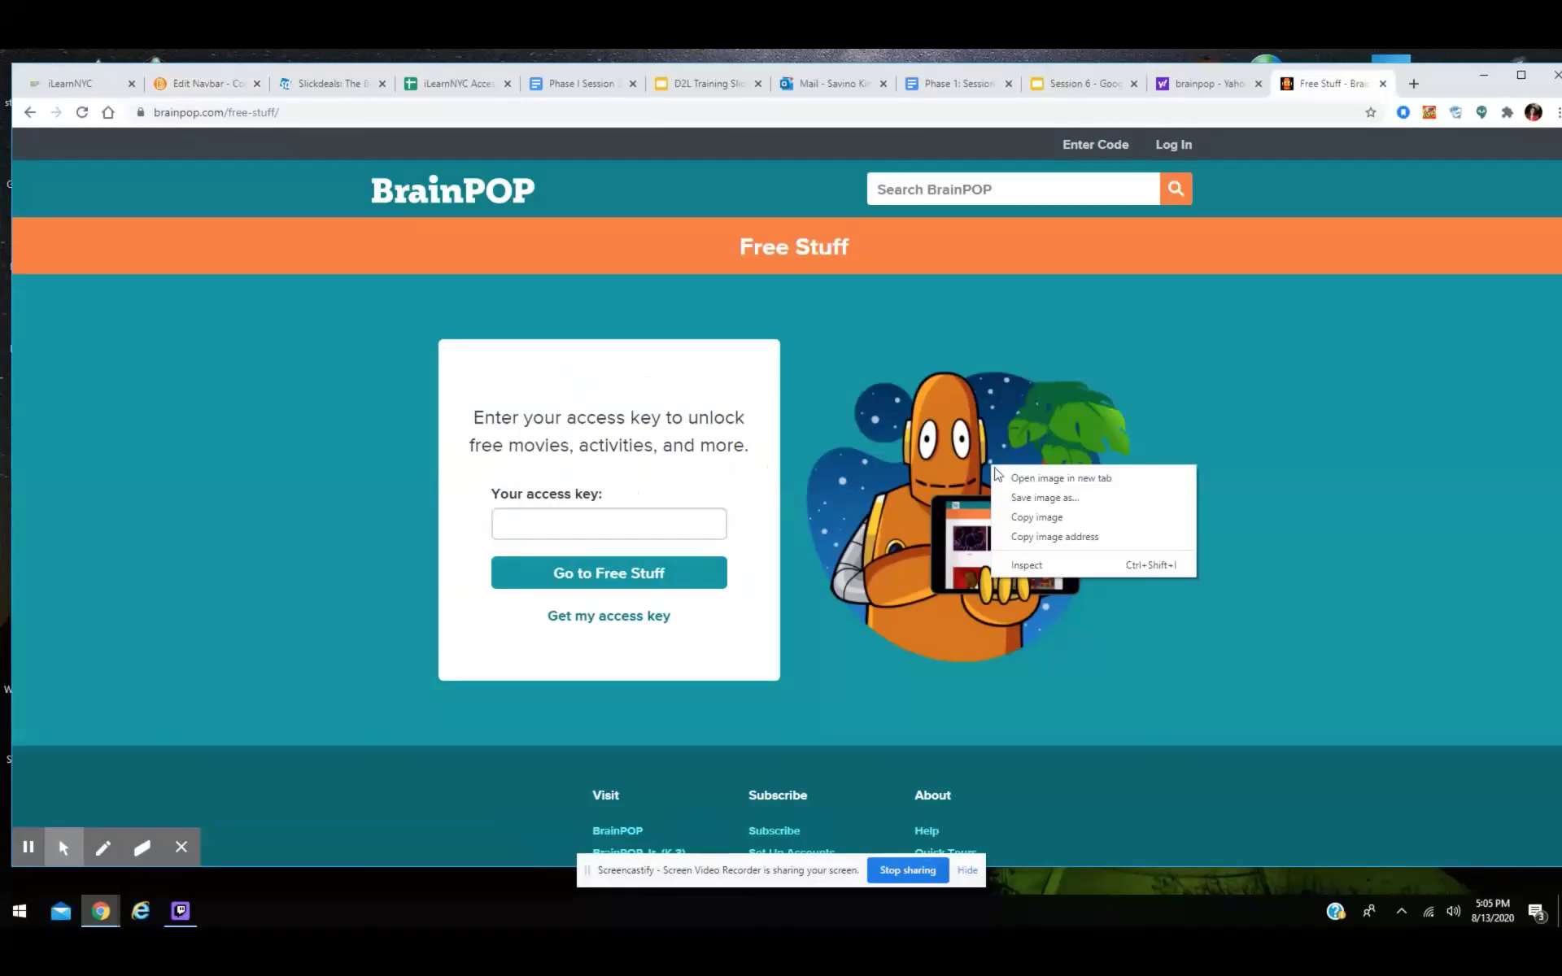
{"action": "left_click", "coordinate": [1022, 500]}
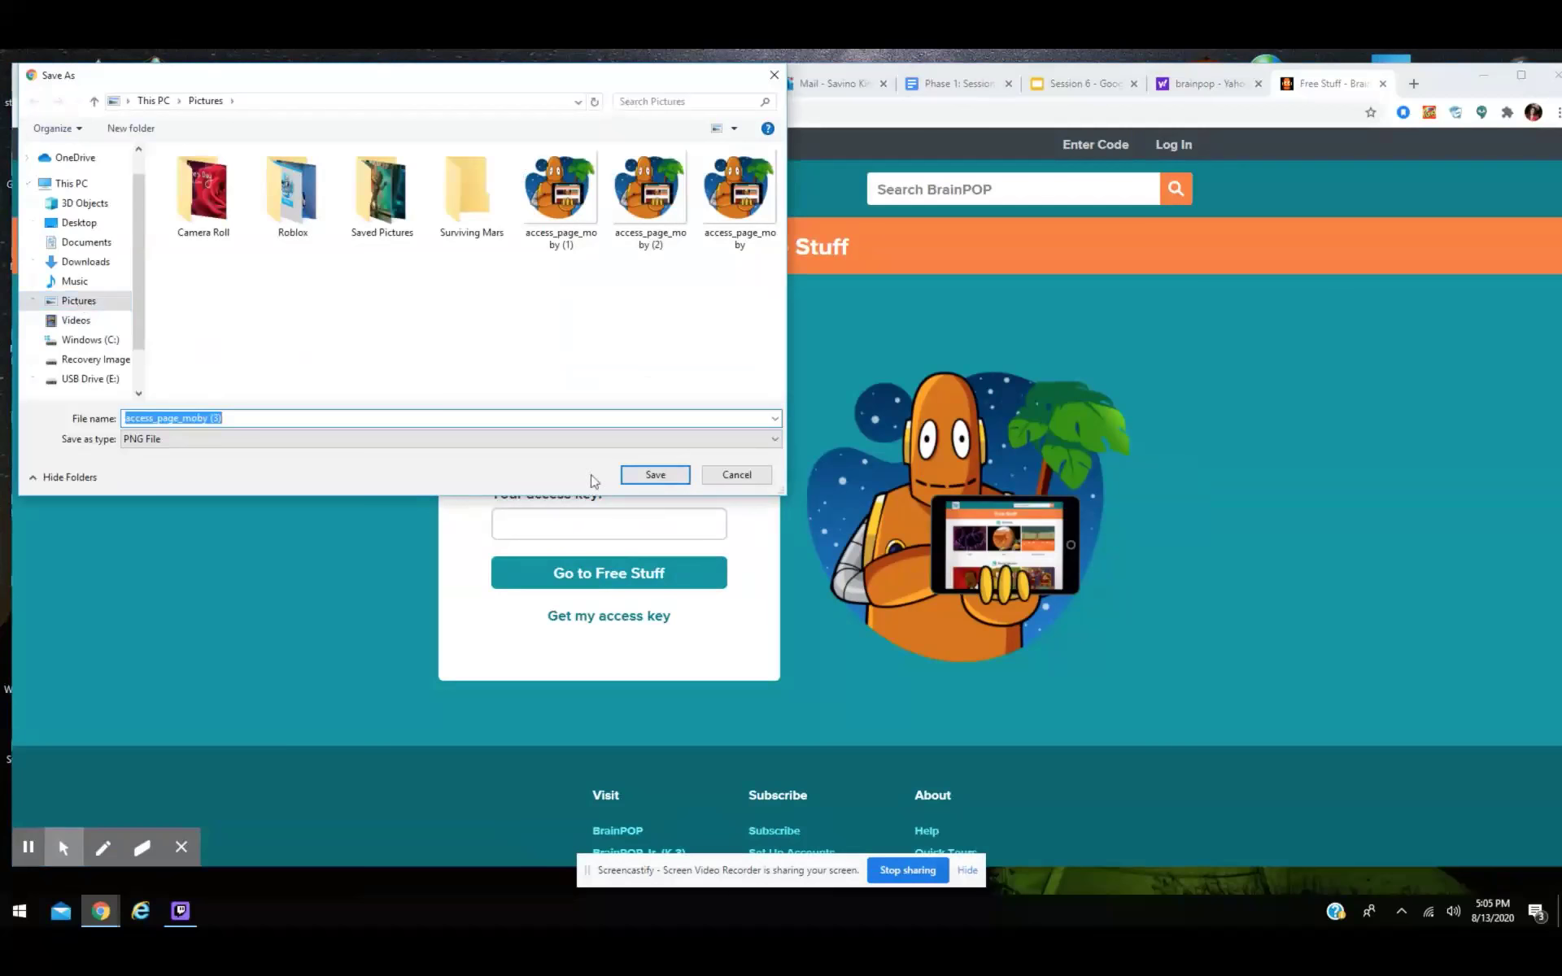
{"action": "left_click", "coordinate": [654, 475]}
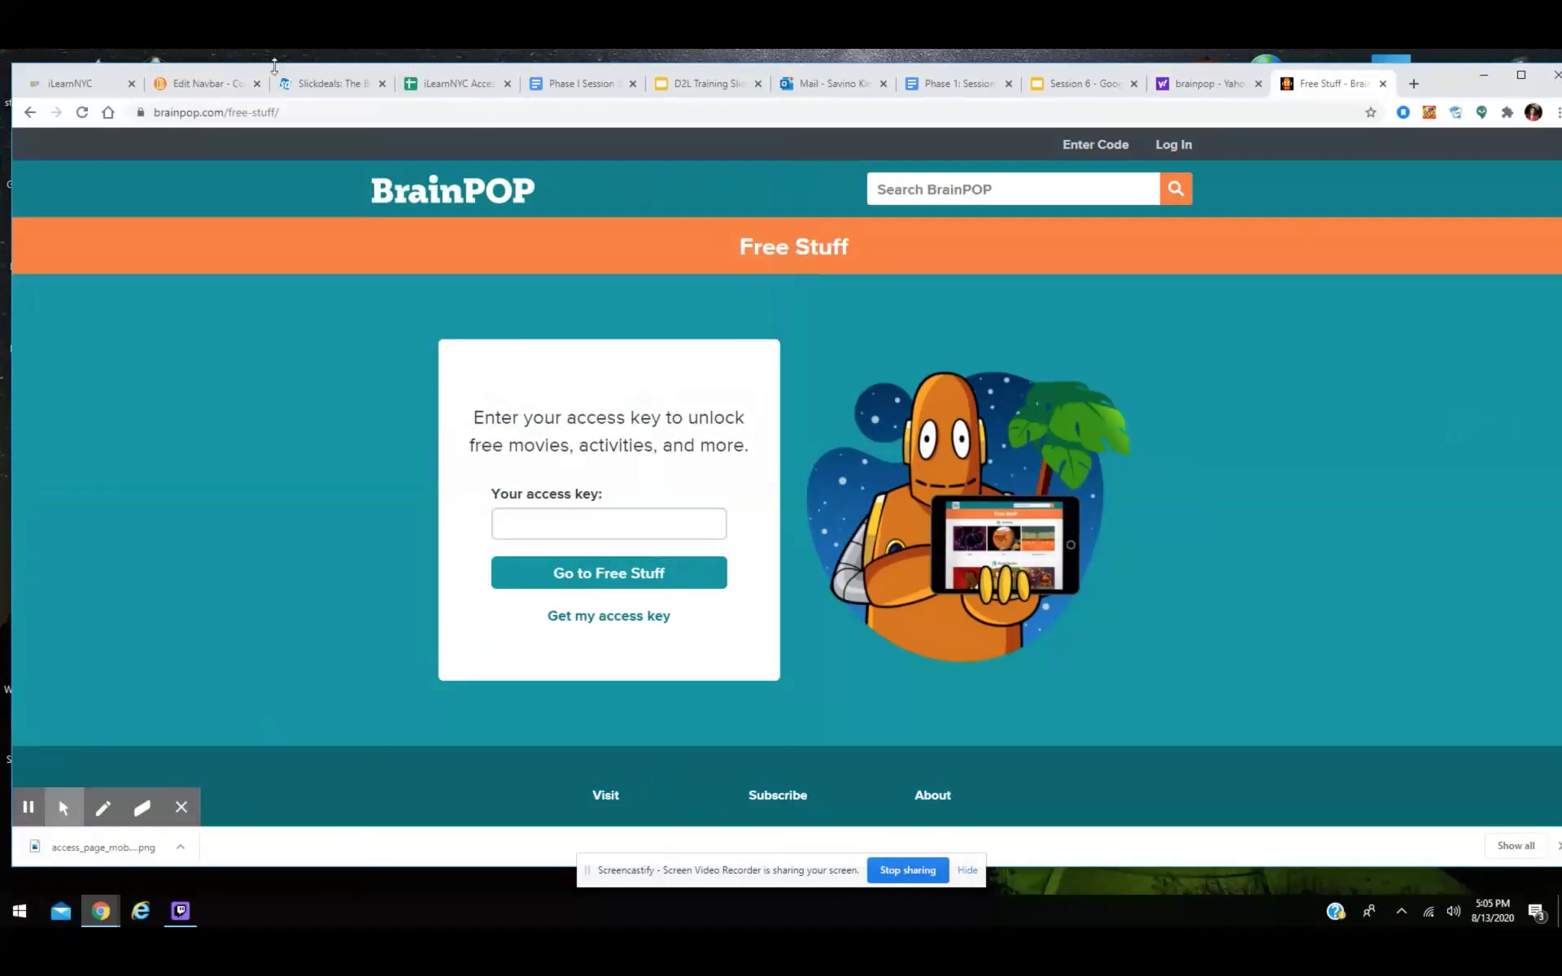
Upload access_page_moby (3).png as the Brainpop link's icon and create the custom link.
{"action": "left_click", "coordinate": [217, 85]}
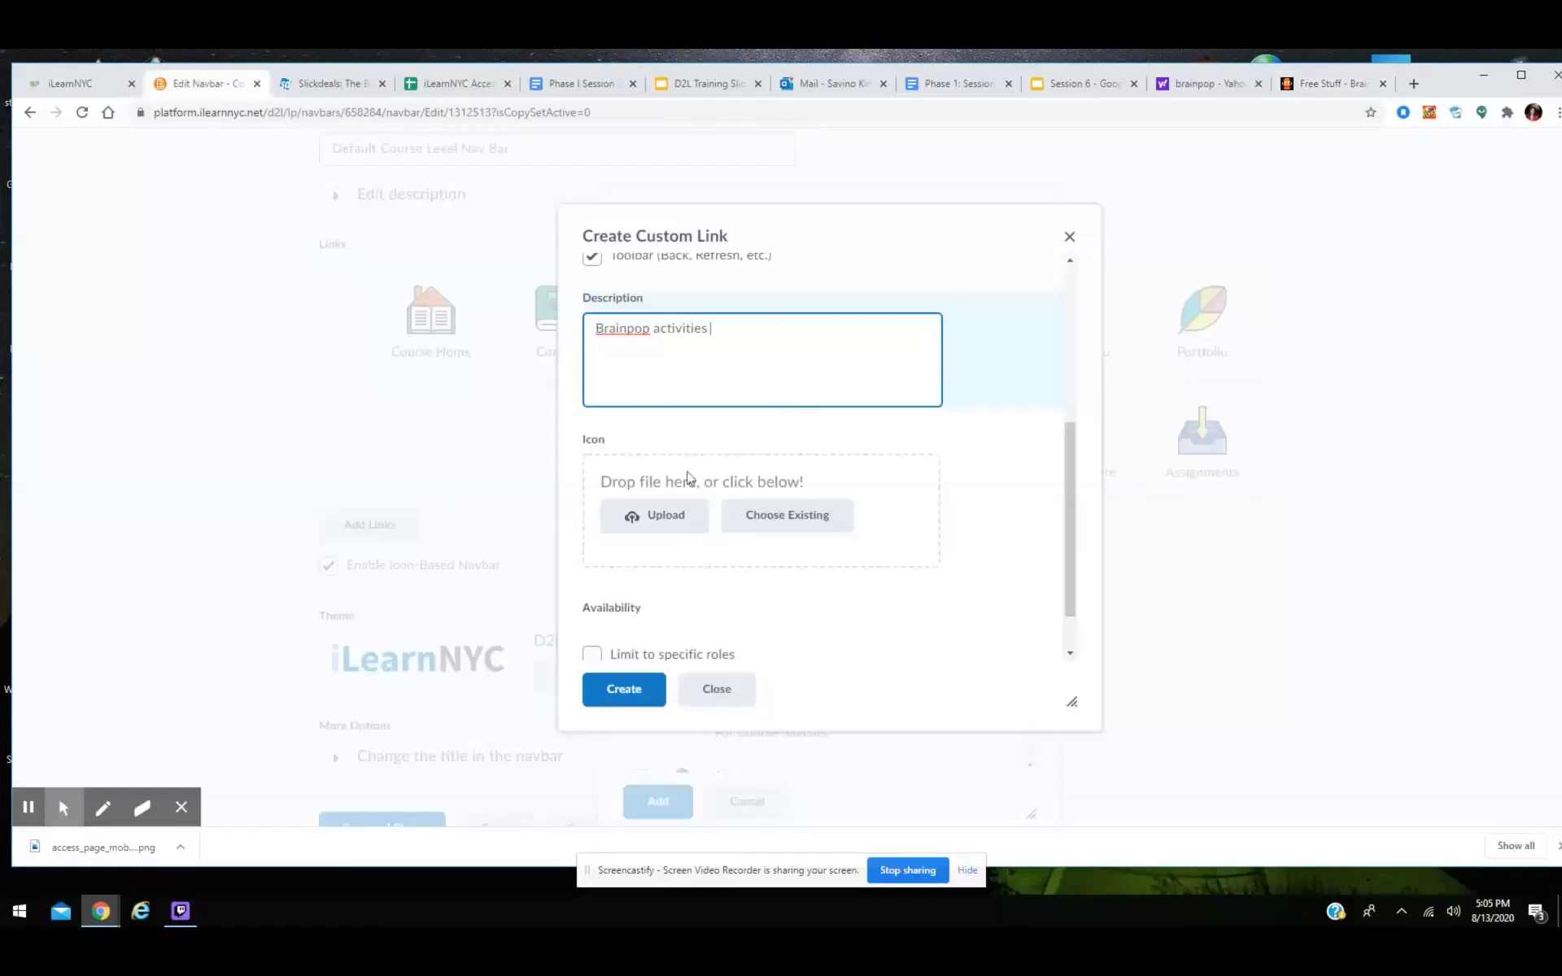
{"action": "left_click", "coordinate": [681, 516]}
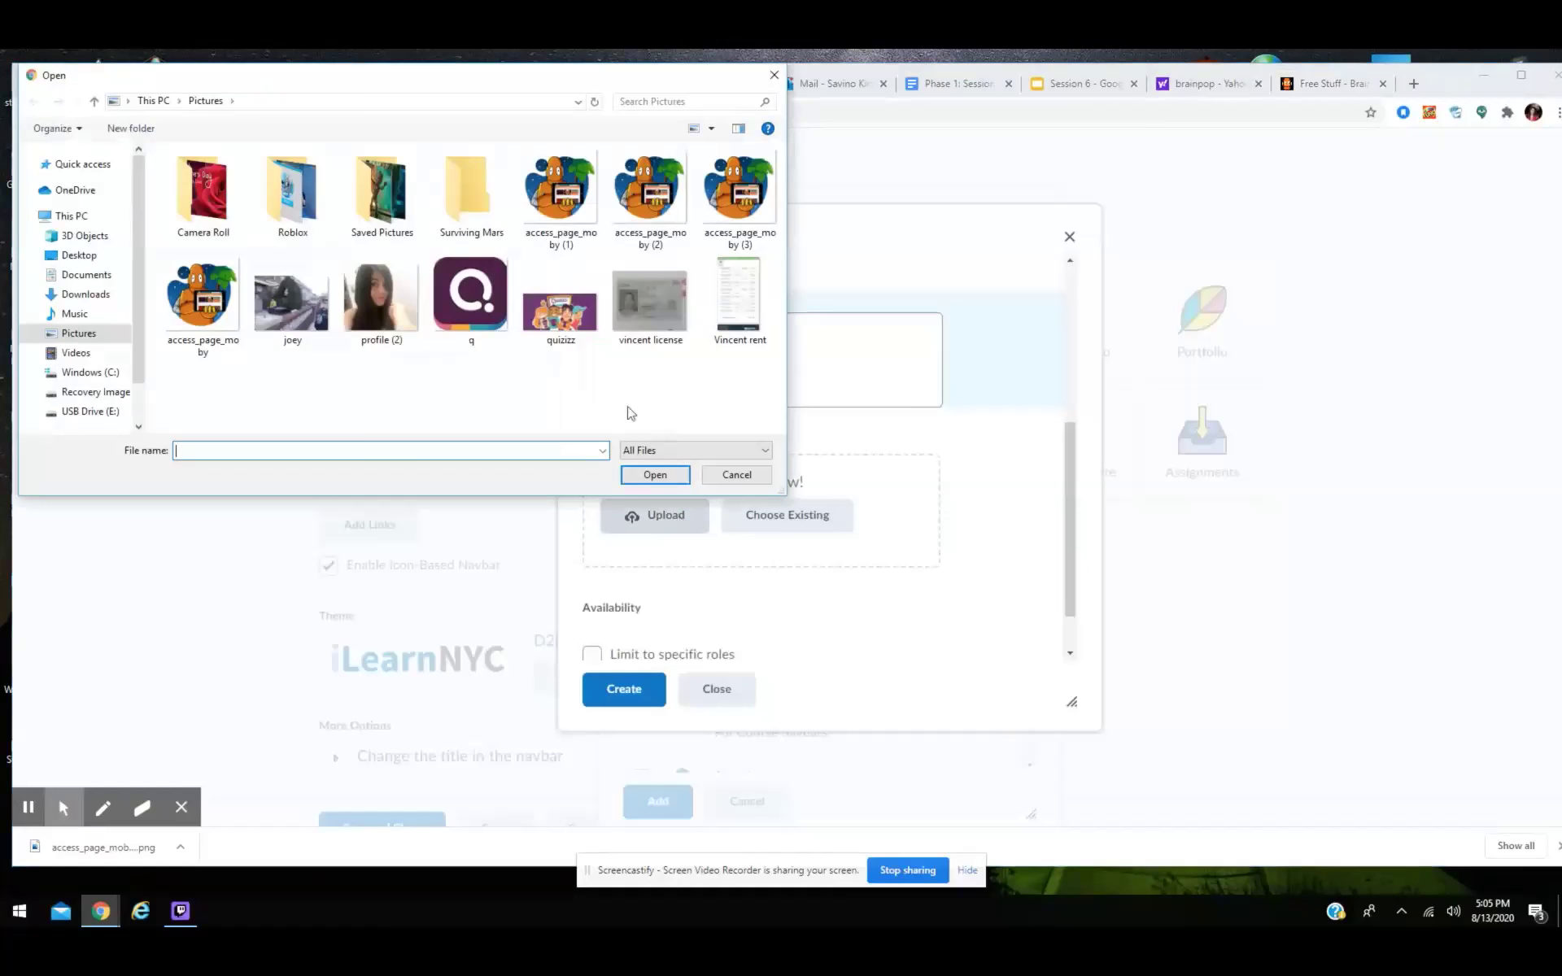
{"action": "double_click", "coordinate": [741, 191]}
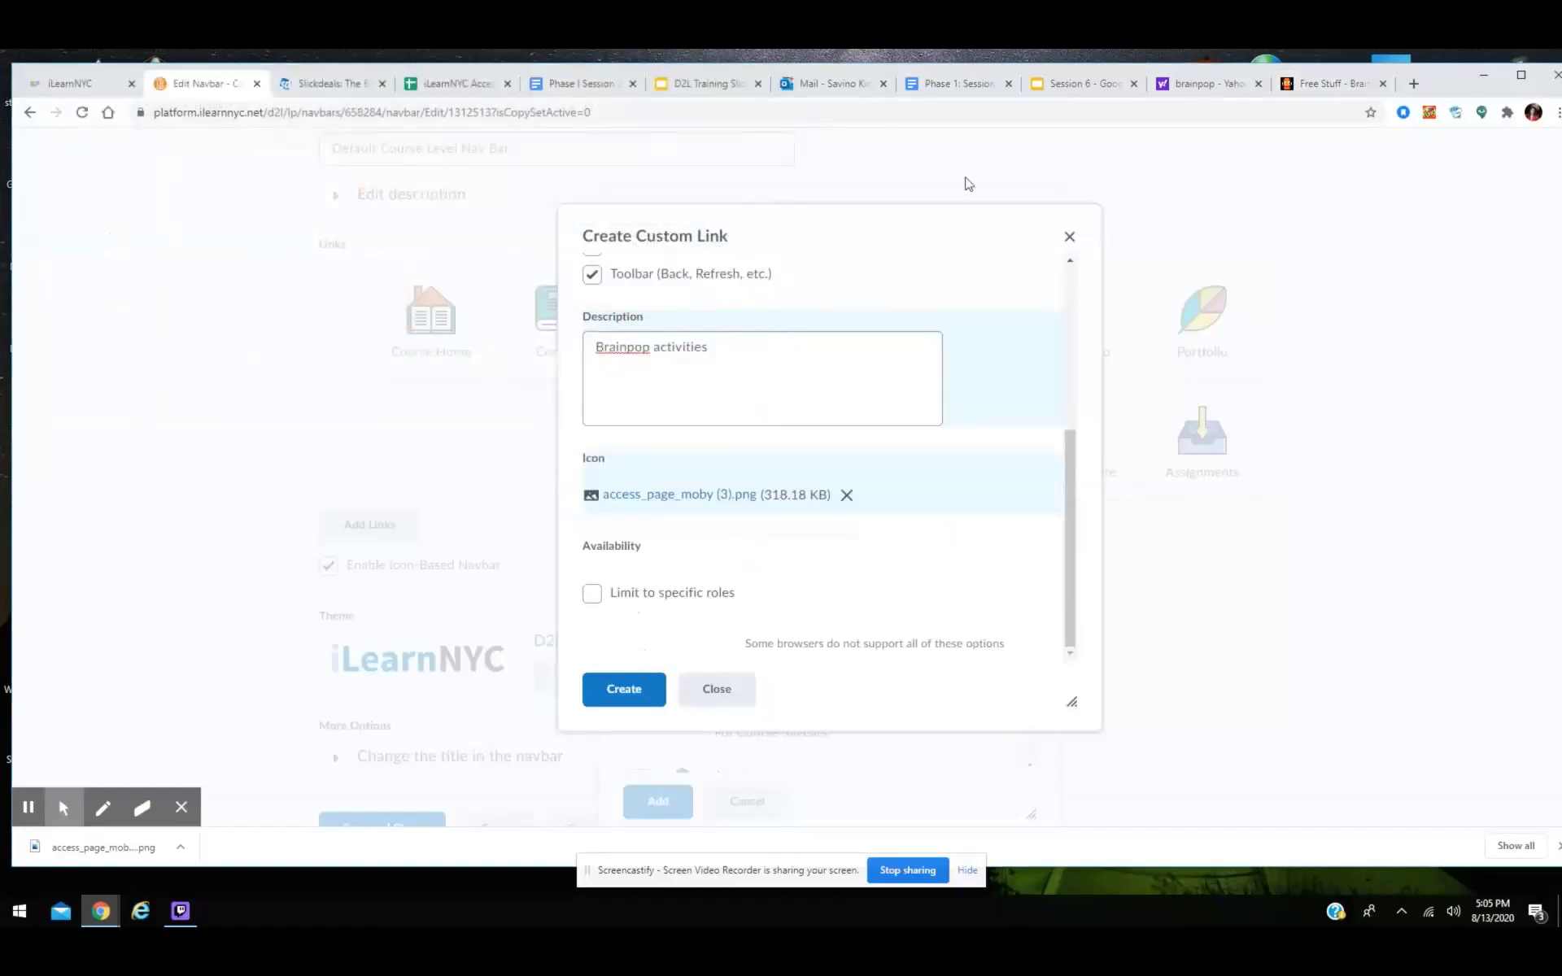
{"action": "left_click", "coordinate": [646, 692]}
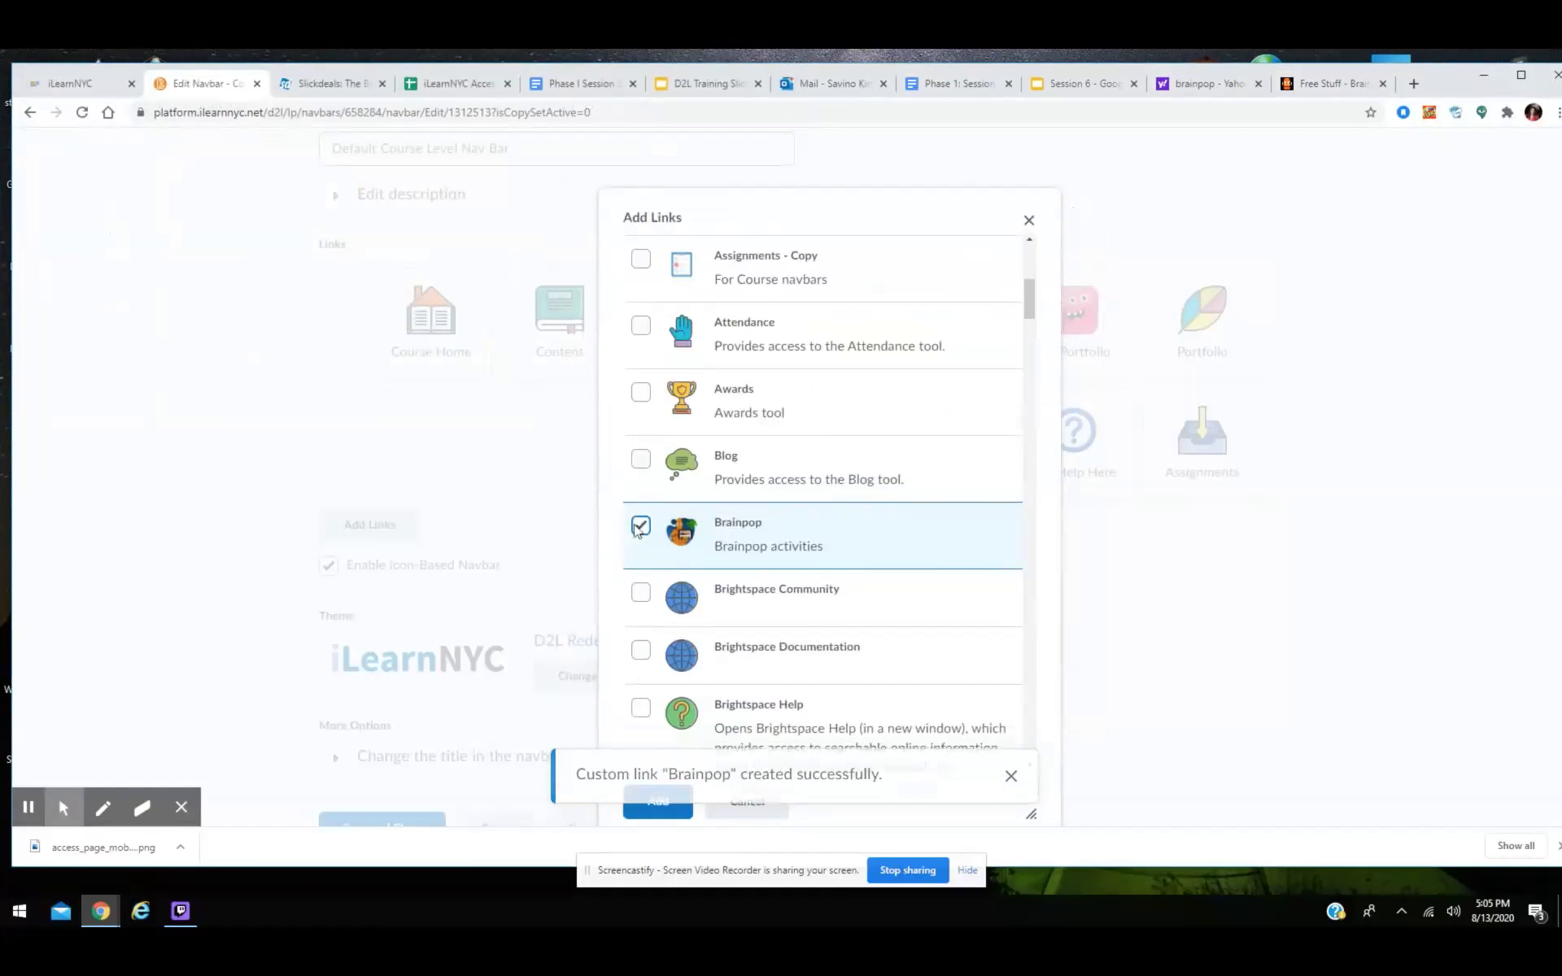
Add the selected Brainpop link to the course navbar, save the navbar, and expand it on the homepage to show every link.
{"action": "left_click", "coordinate": [659, 802]}
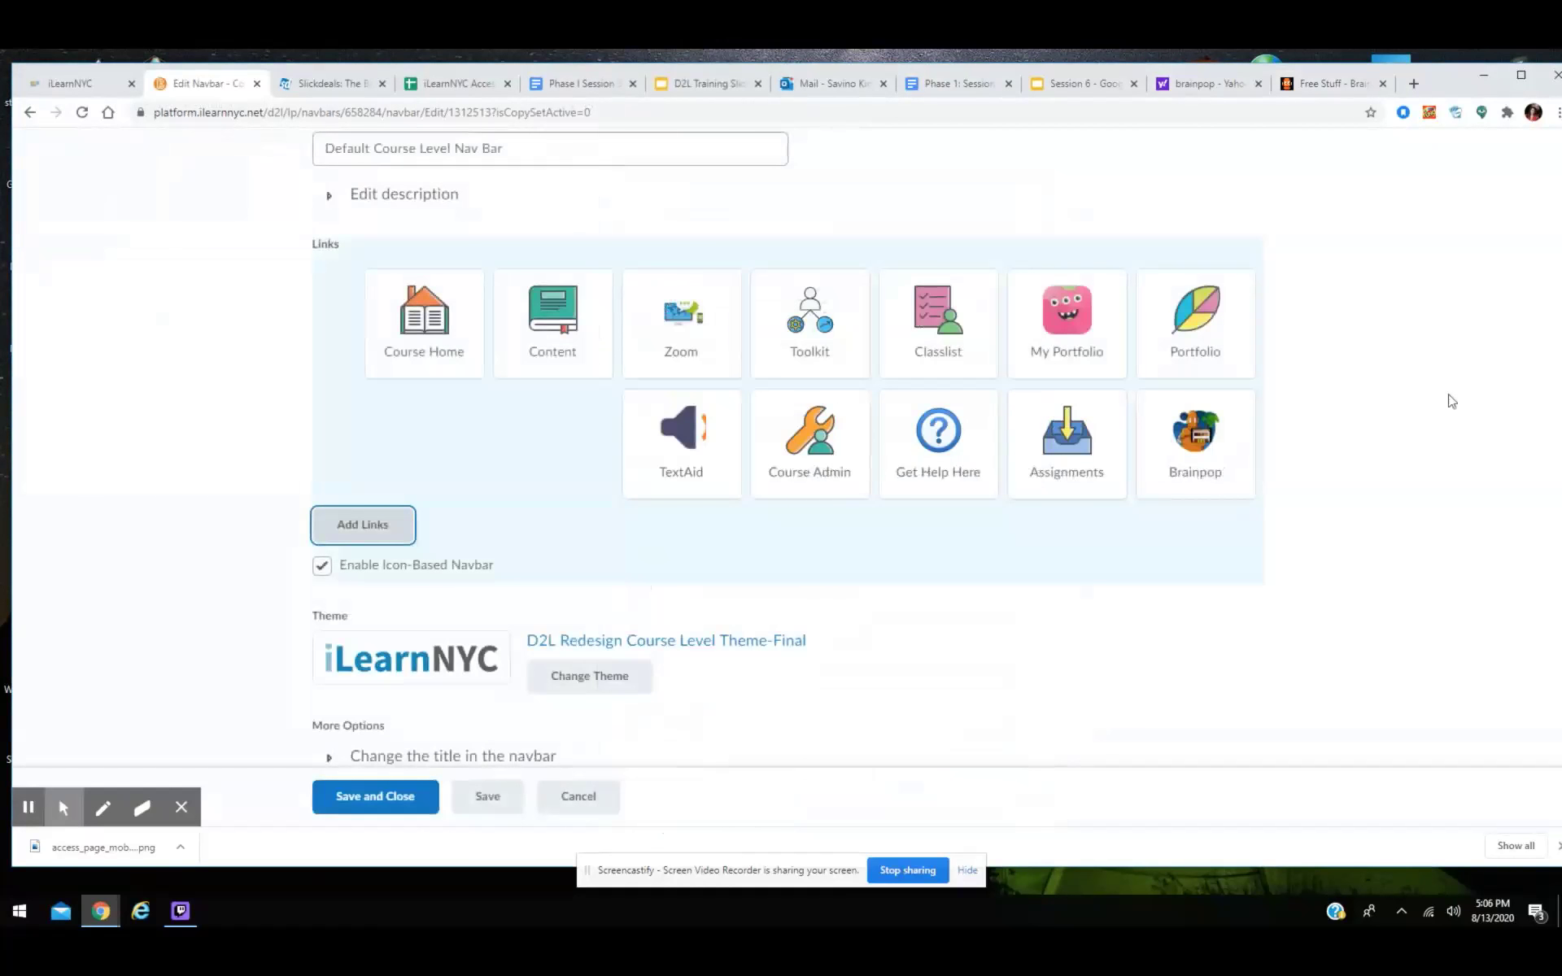
{"action": "left_click", "coordinate": [382, 797]}
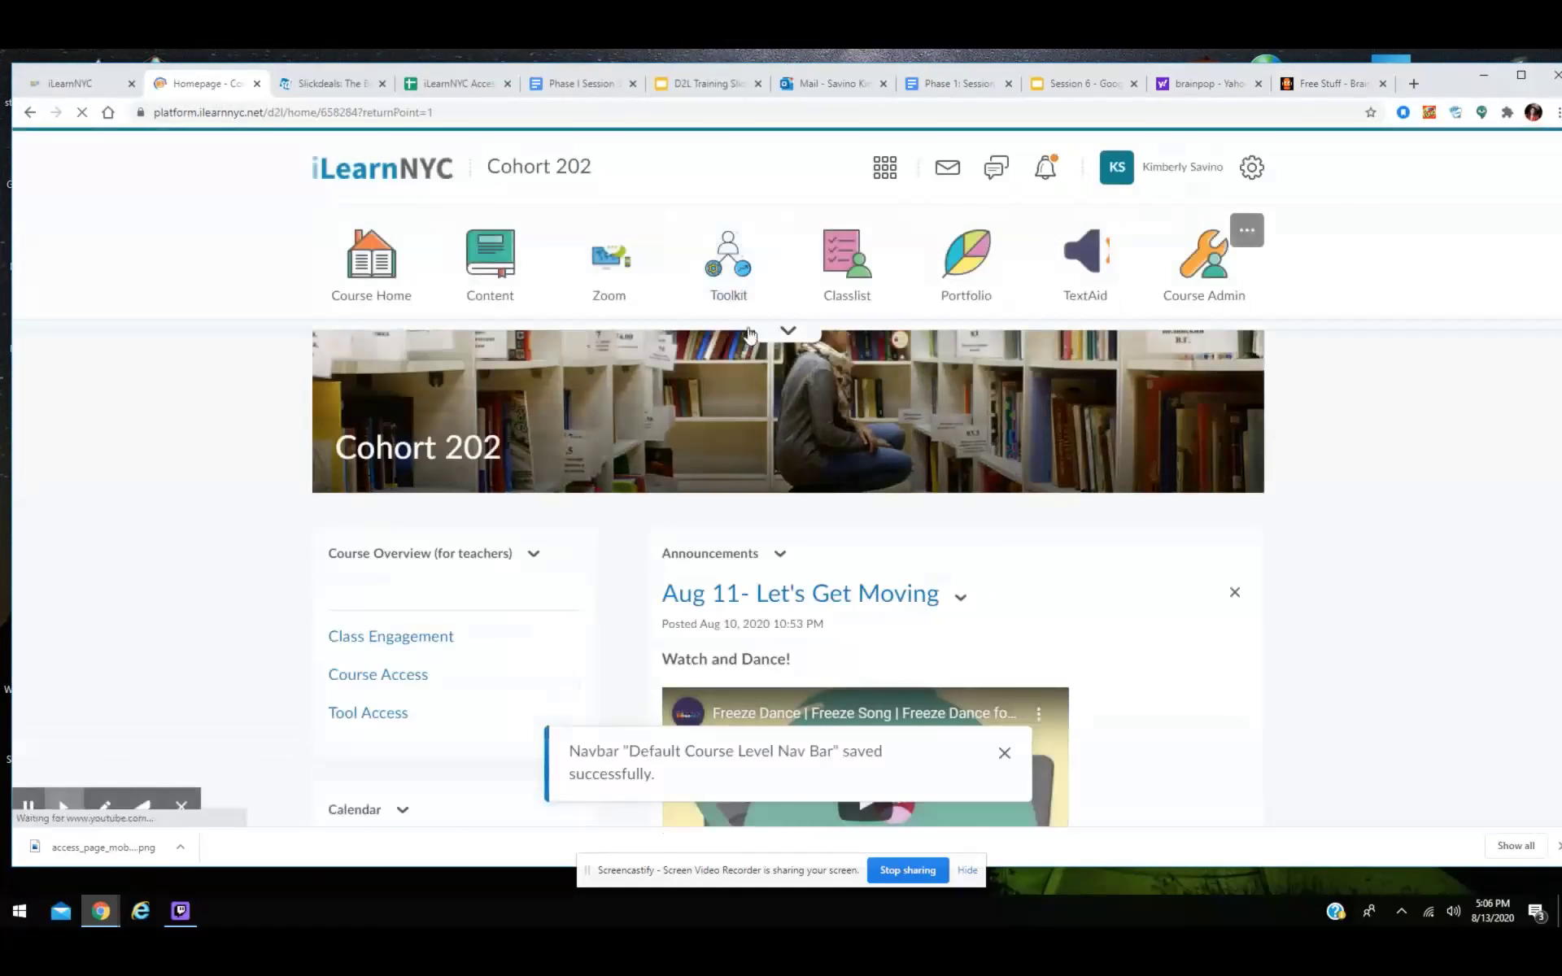
{"action": "left_click", "coordinate": [786, 332]}
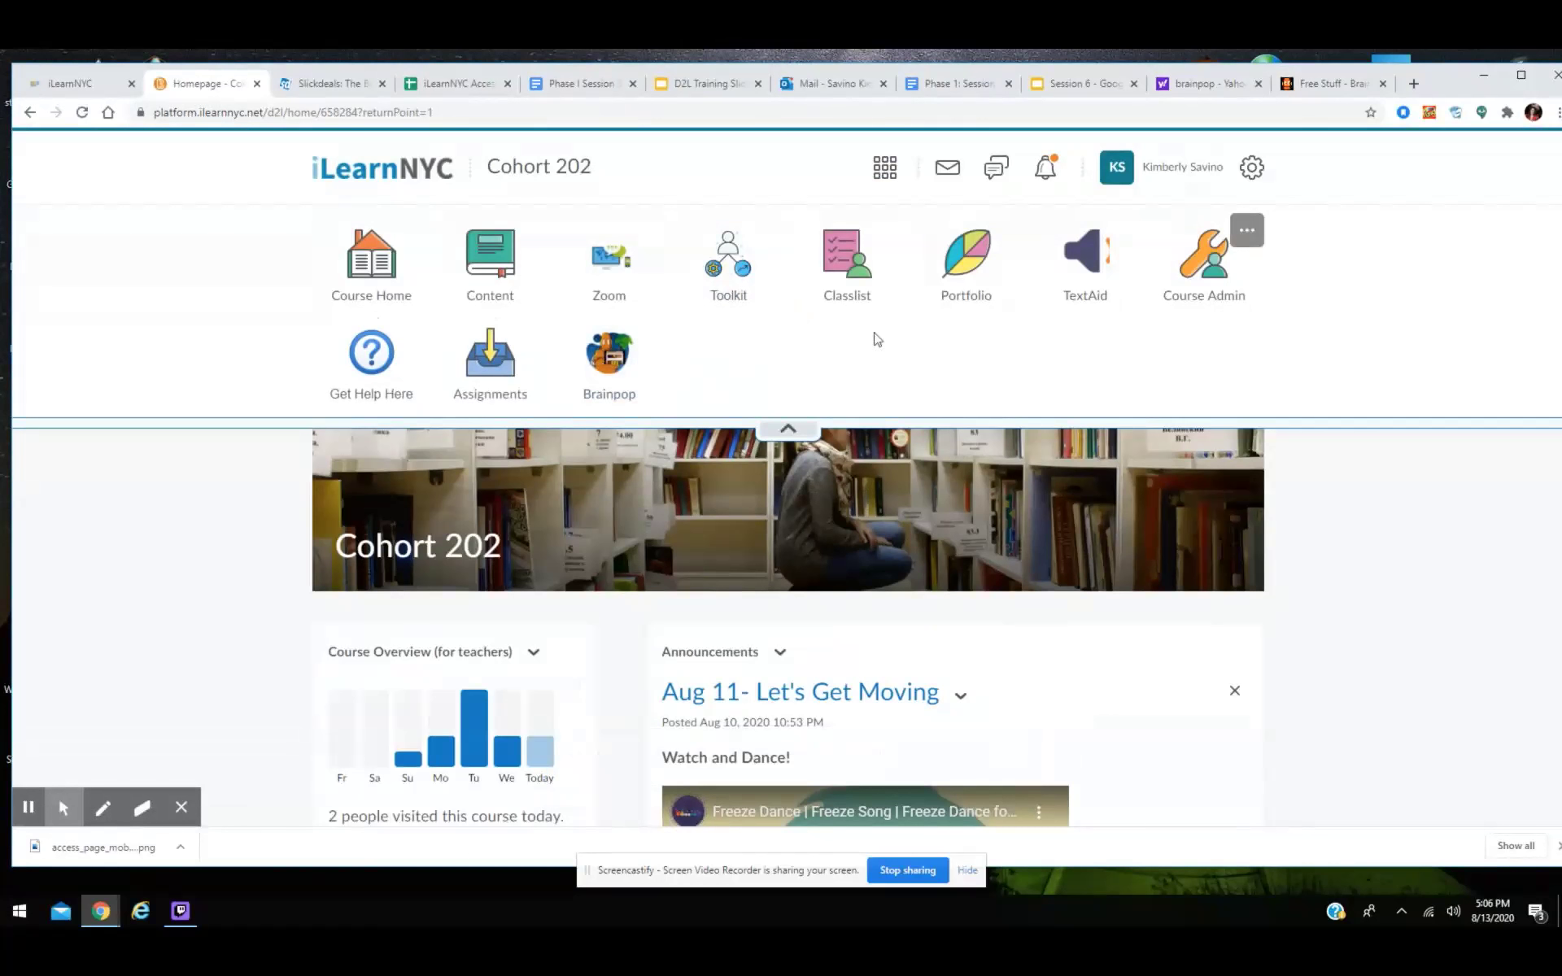
Edit the course navbar to place the Brainpop link between Content and Zoom, and save the new order.
{"action": "left_click", "coordinate": [1248, 234]}
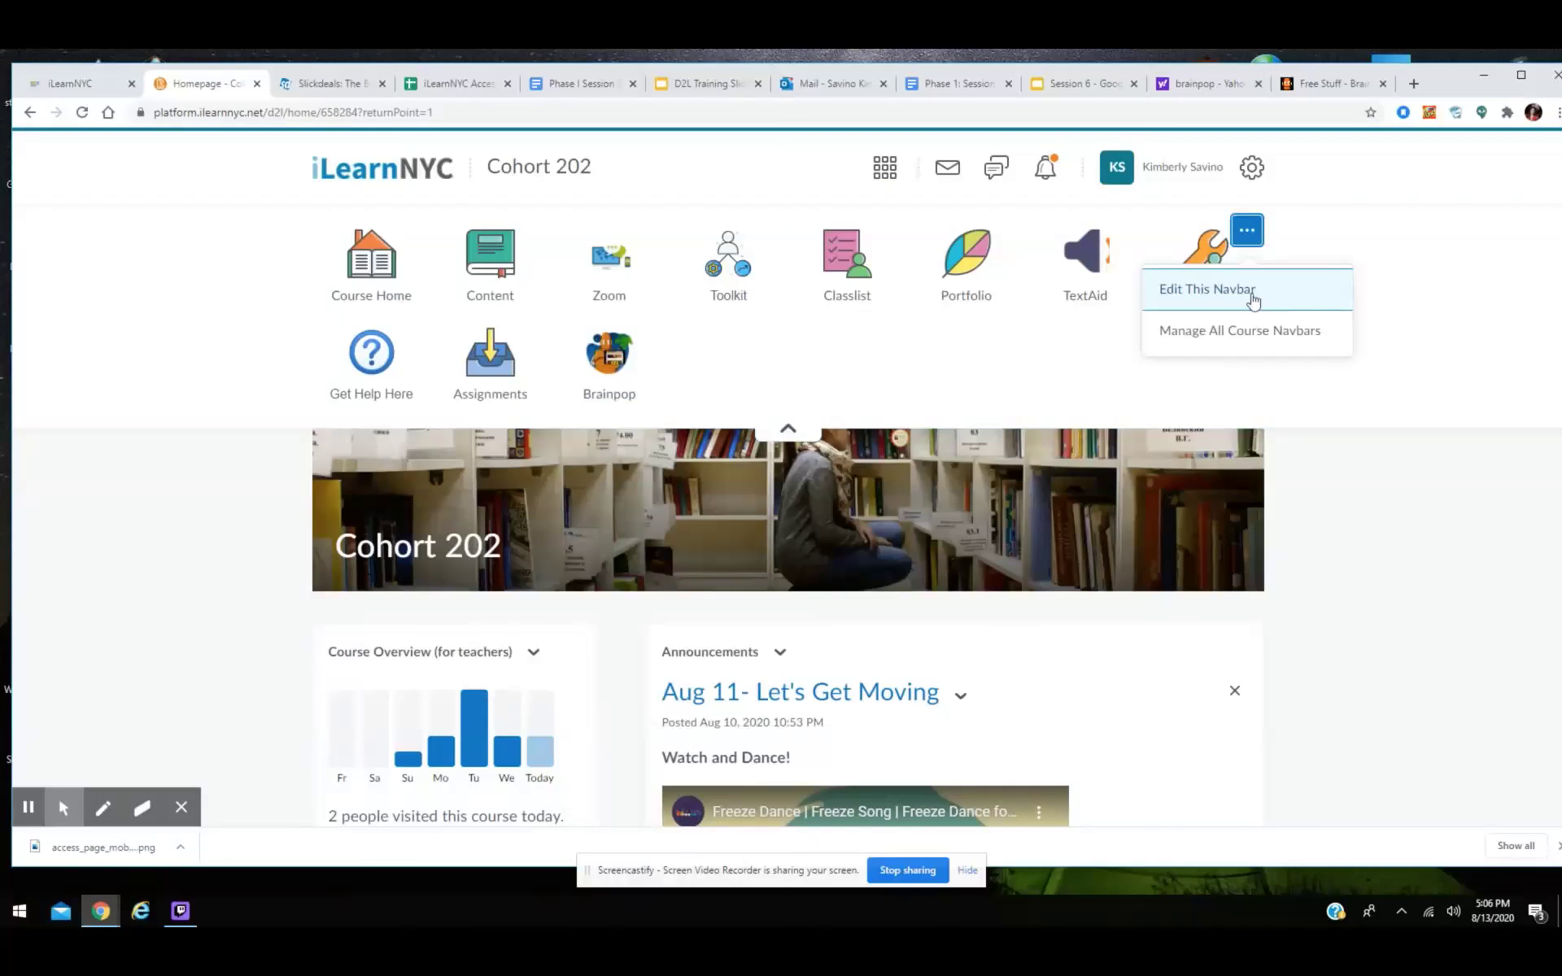
{"action": "left_click", "coordinate": [1253, 299]}
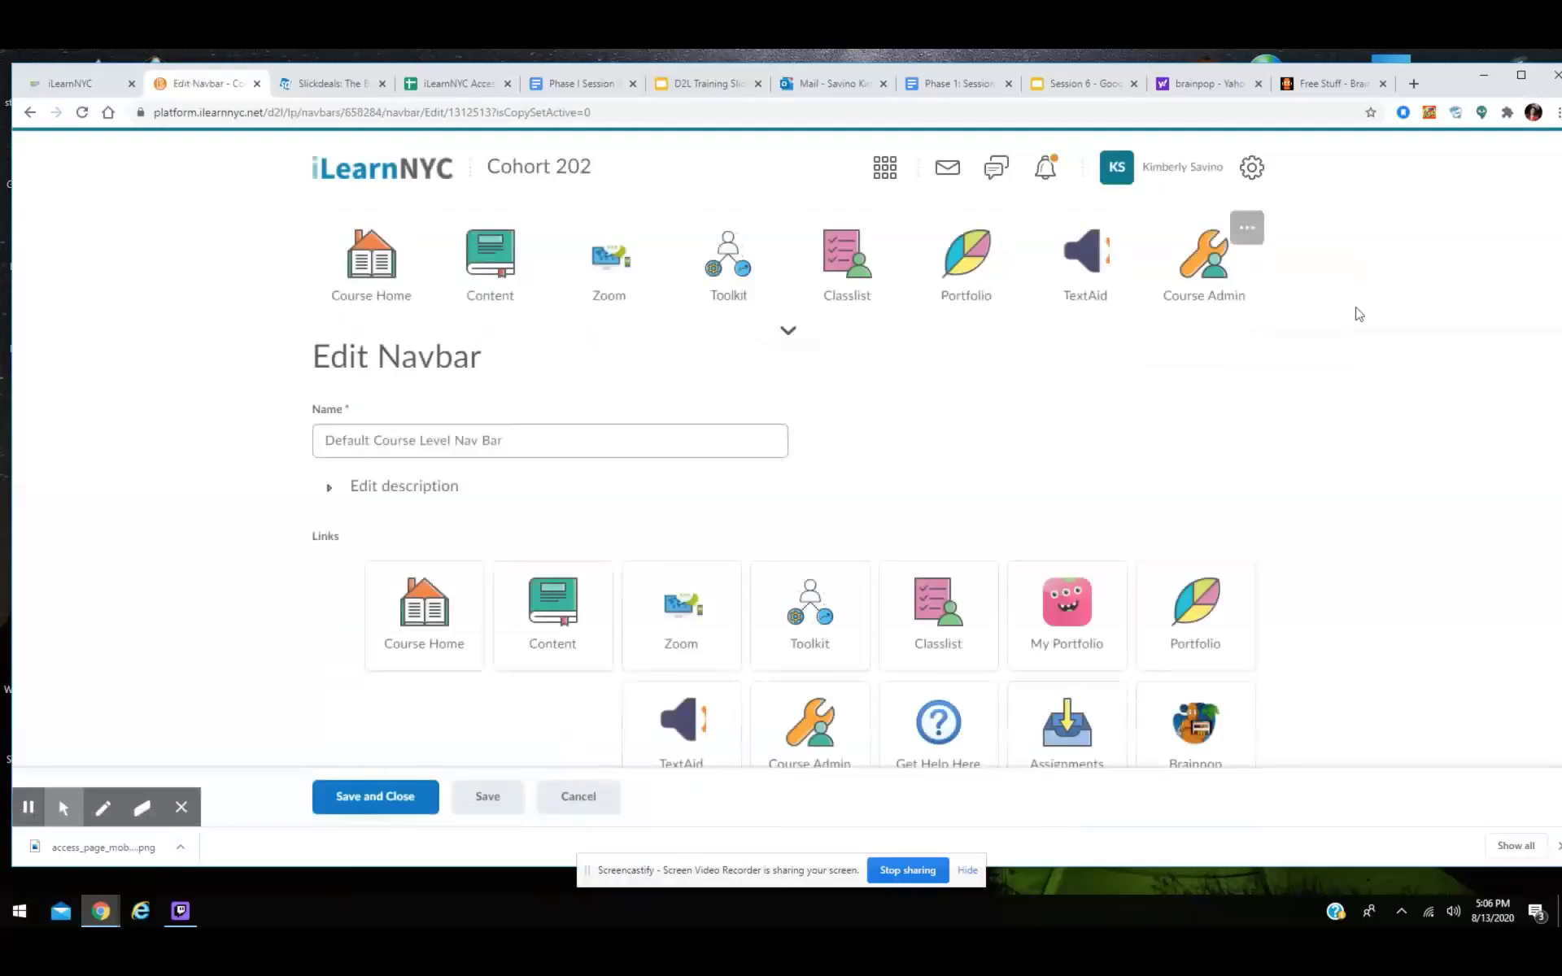
{"action": "scroll", "coordinate": [1357, 313], "scroll_direction": "down", "scroll_amount": 3}
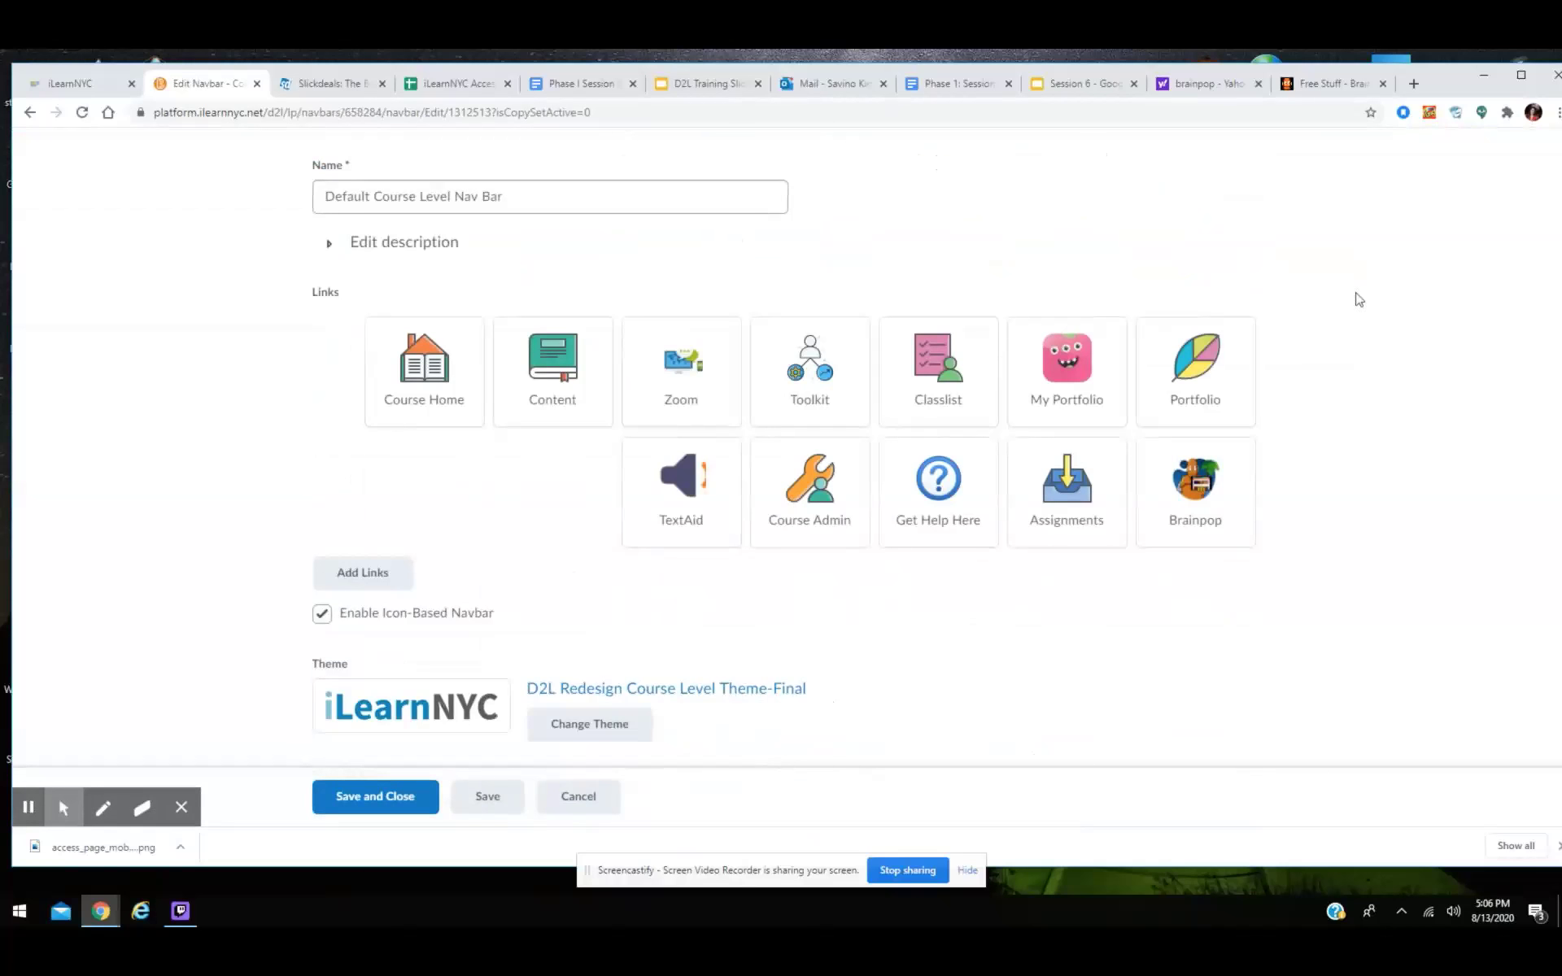
{"action": "mouse_move", "coordinate": [1246, 518]}
{"action": "left_click_drag", "start_coordinate": [1246, 517], "coordinate": [618, 370]}
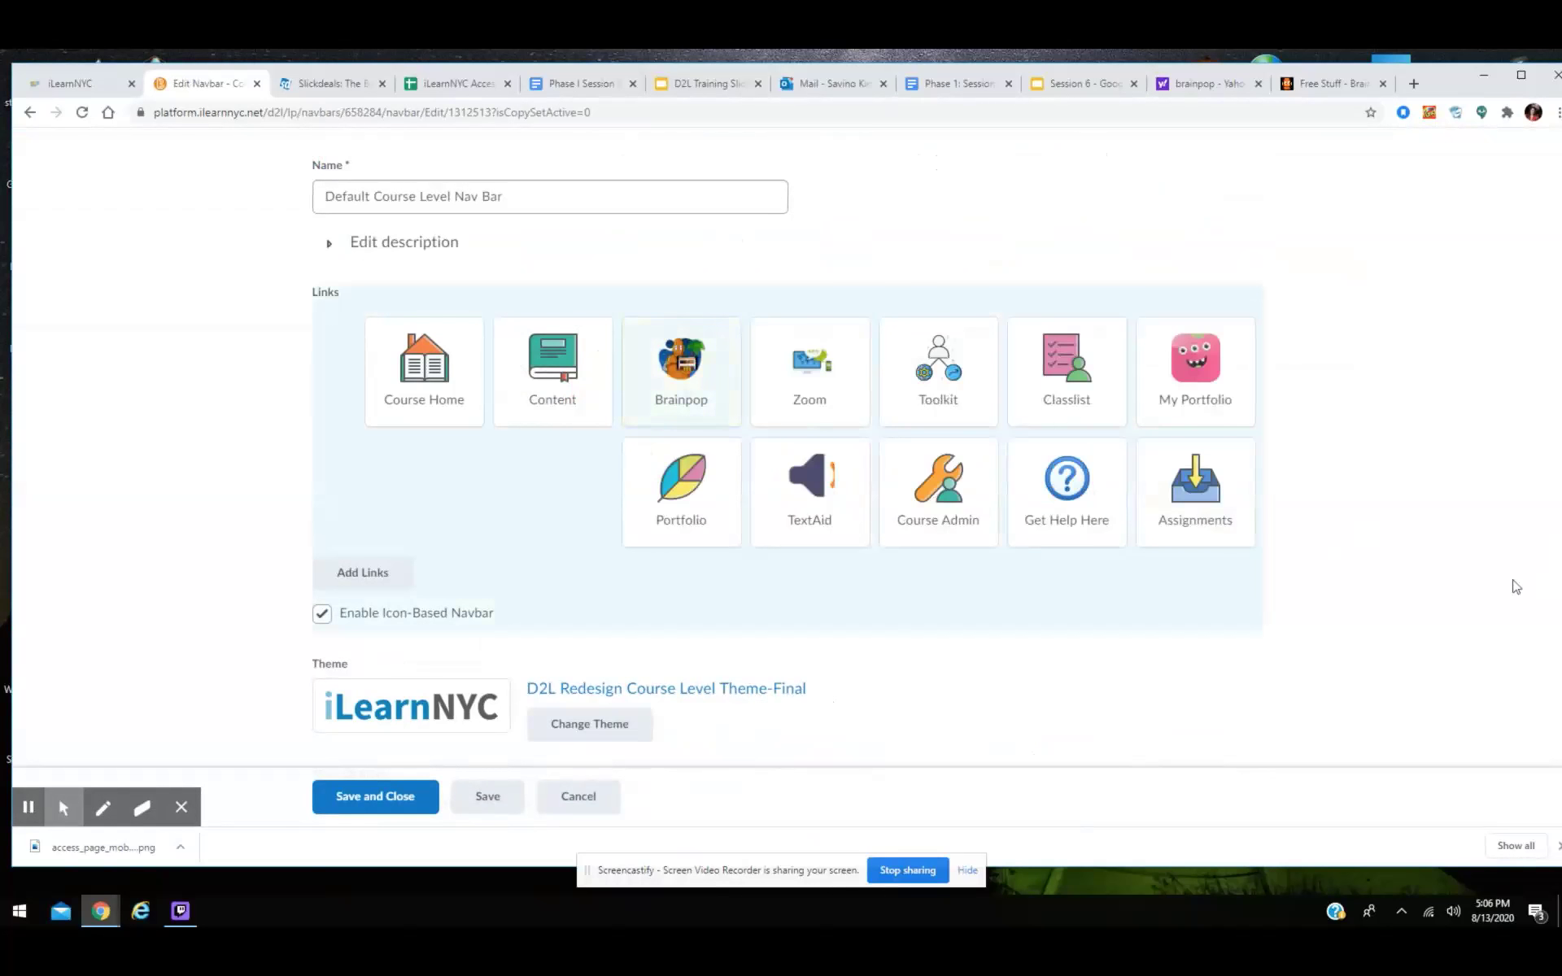
{"action": "left_click", "coordinate": [387, 806]}
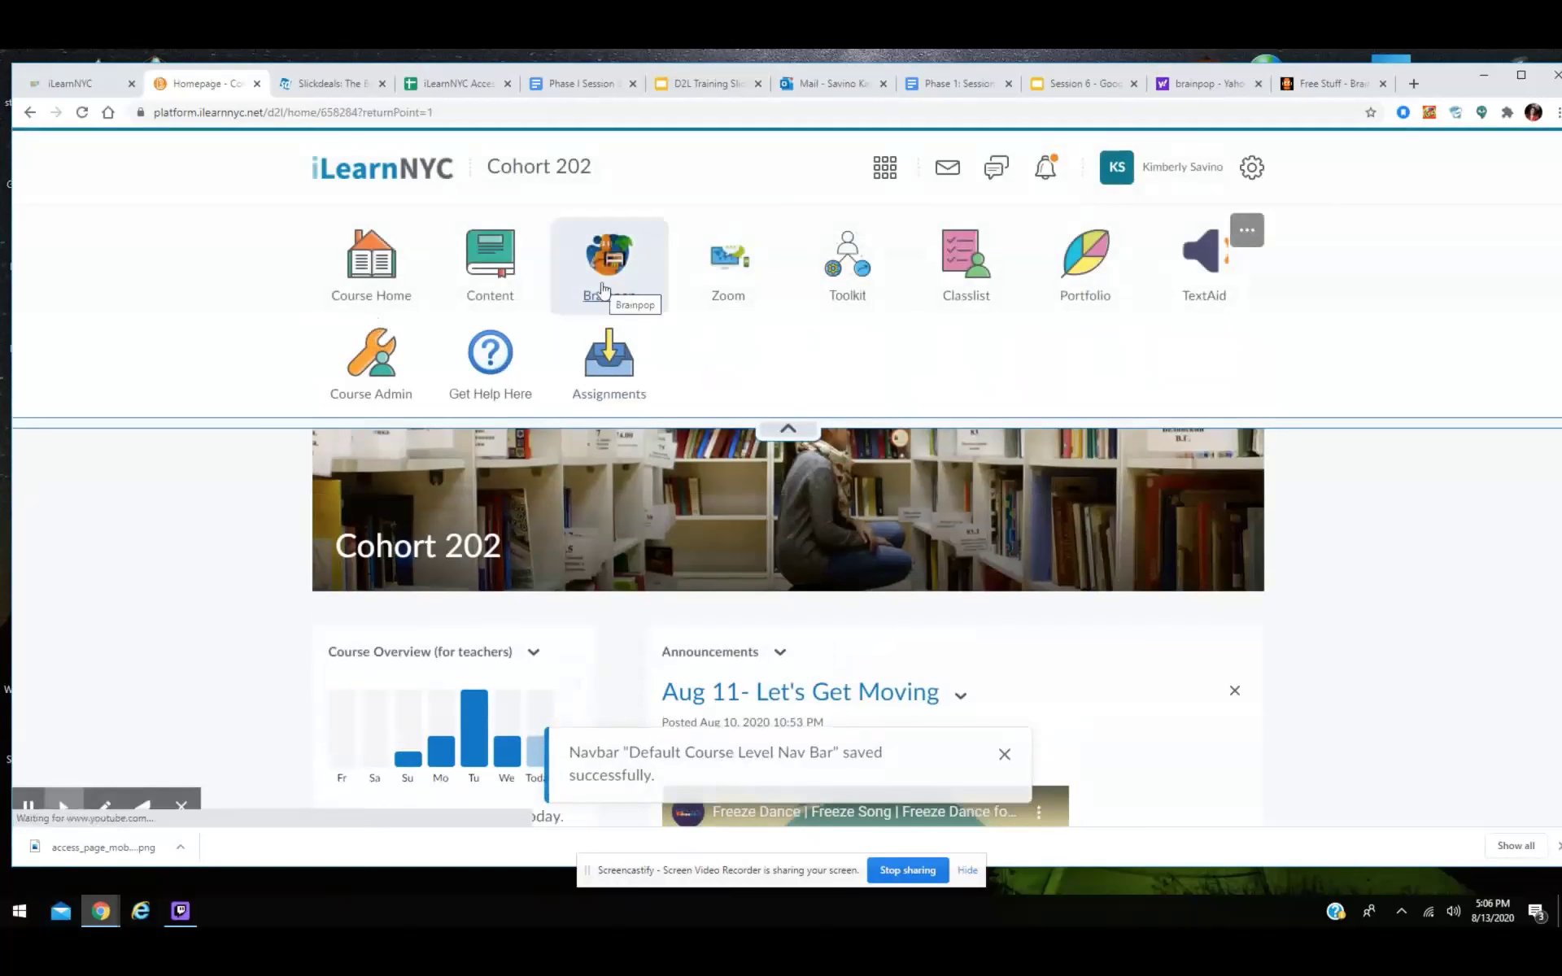
{"action": "left_click", "coordinate": [908, 871]}
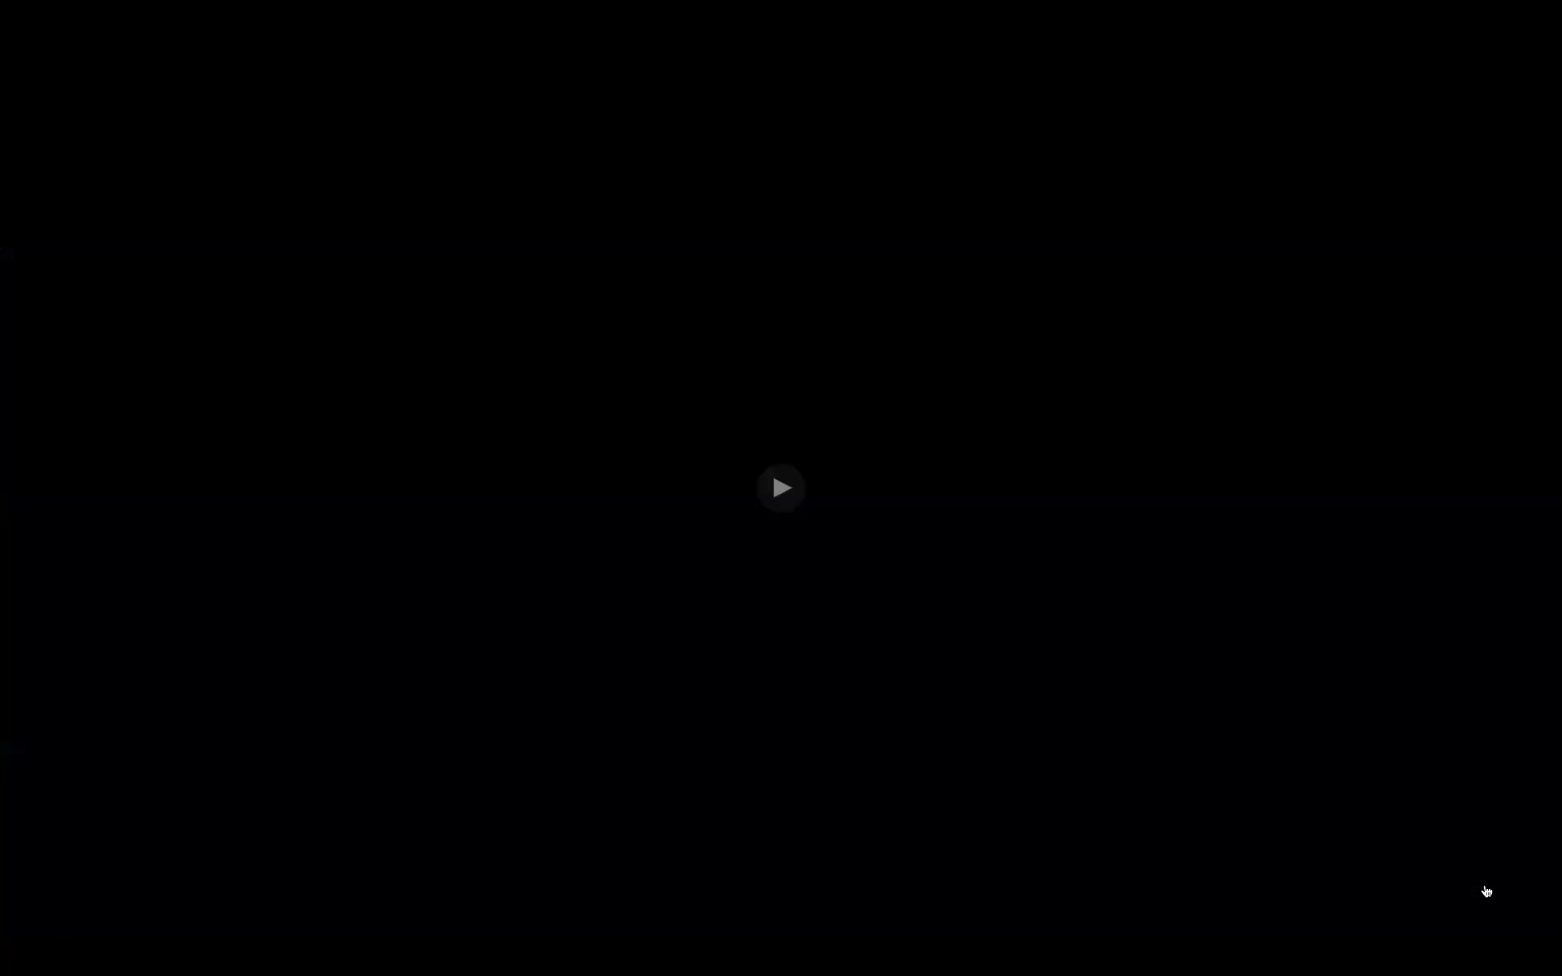